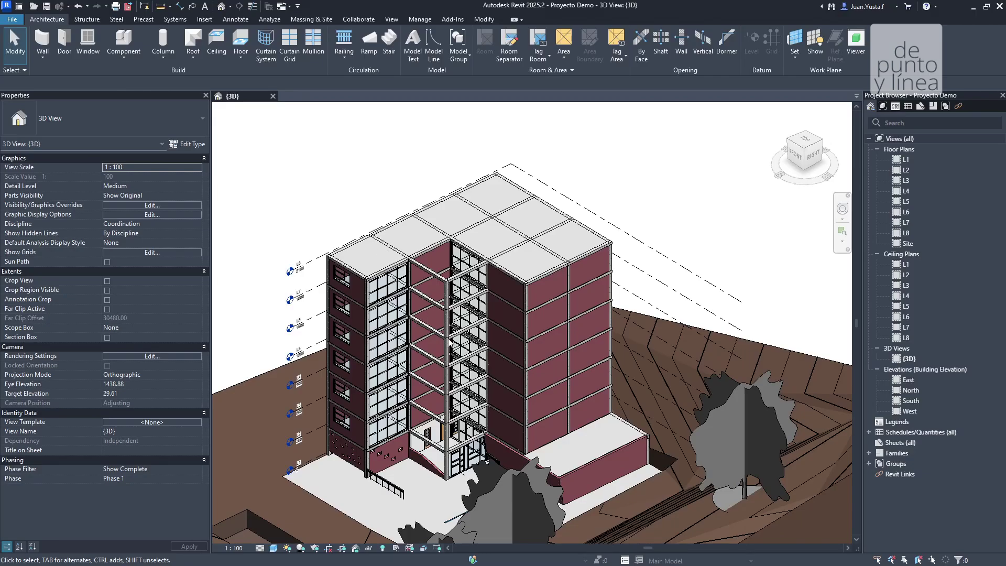
# - Examine the whole building, its entrance area and the surrounding terrain in the default 3D view
pyautogui.rightClick(467, 330)
pyautogui.click(370, 193)
pyautogui.scroll(4, 341, 456)
pyautogui.moveTo(322, 362)
pyautogui.keyDown('shift'); pyautogui.mouseDown(button='middle')
pyautogui.moveTo(420, 369)
pyautogui.moveTo(326, 377)
pyautogui.mouseUp(button='middle'); pyautogui.keyUp('shift')
pyautogui.moveTo(531, 355); pyautogui.dragTo(387, 363, button='middle')
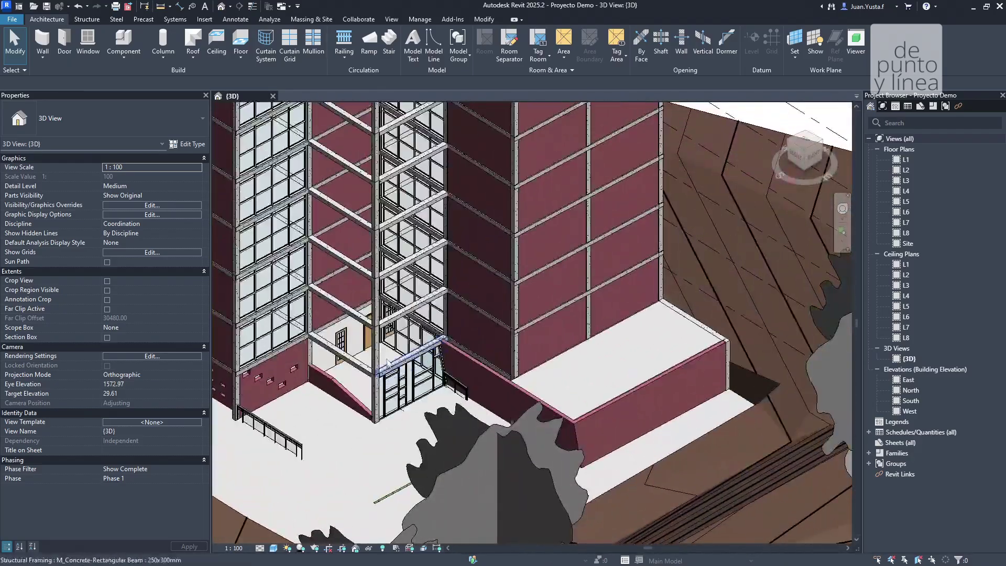
pyautogui.scroll(-3, 435, 398)
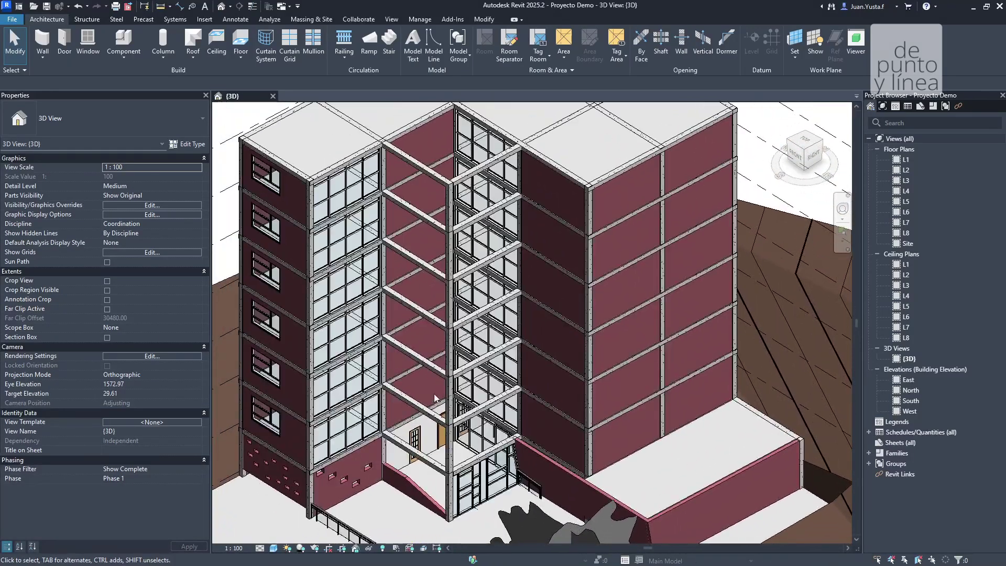
pyautogui.scroll(-5, 435, 398)
pyautogui.moveTo(440, 325); pyautogui.dragTo(451, 295, button='middle')
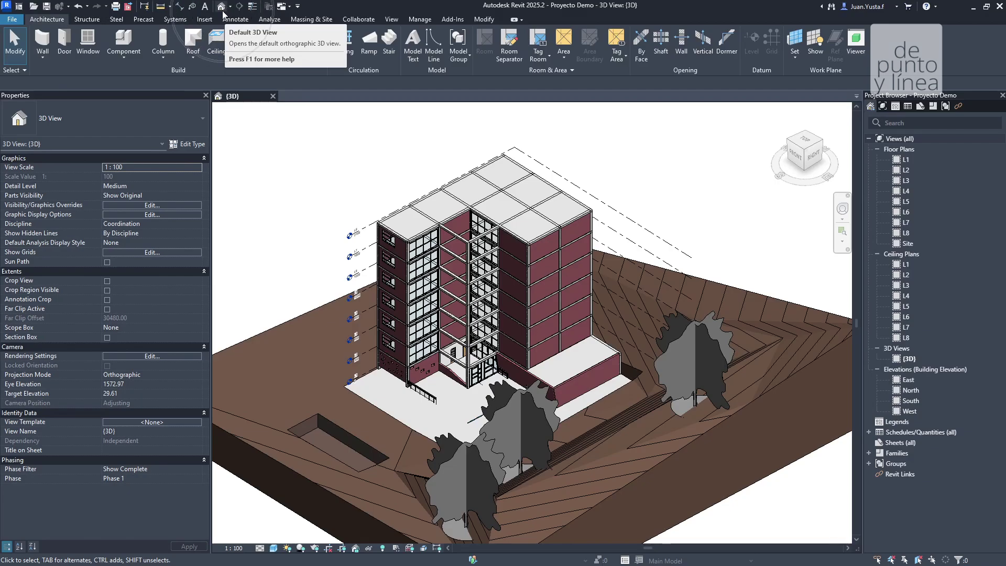
pyautogui.click(223, 11)
pyautogui.scroll(-3, 472, 361)
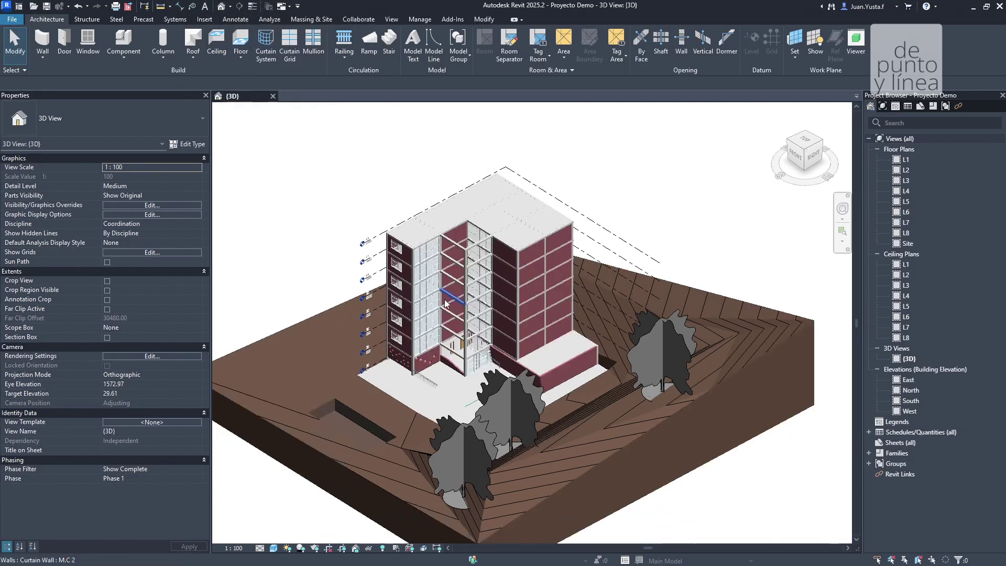
pyautogui.scroll(6, 473, 362)
pyautogui.keyDown('shift'); pyautogui.moveTo(474, 364); pyautogui.dragTo(422, 366, button='middle'); pyautogui.keyUp('shift')
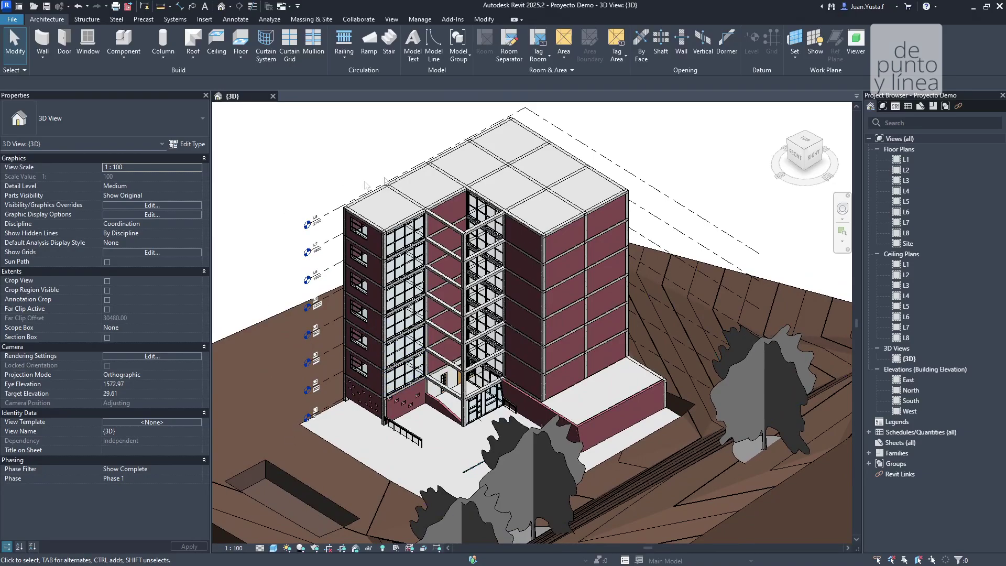
# - Inspect the brick walls, concrete beams and columns, and the lower facade up close in the 3D view
pyautogui.scroll(8, 608, 237)
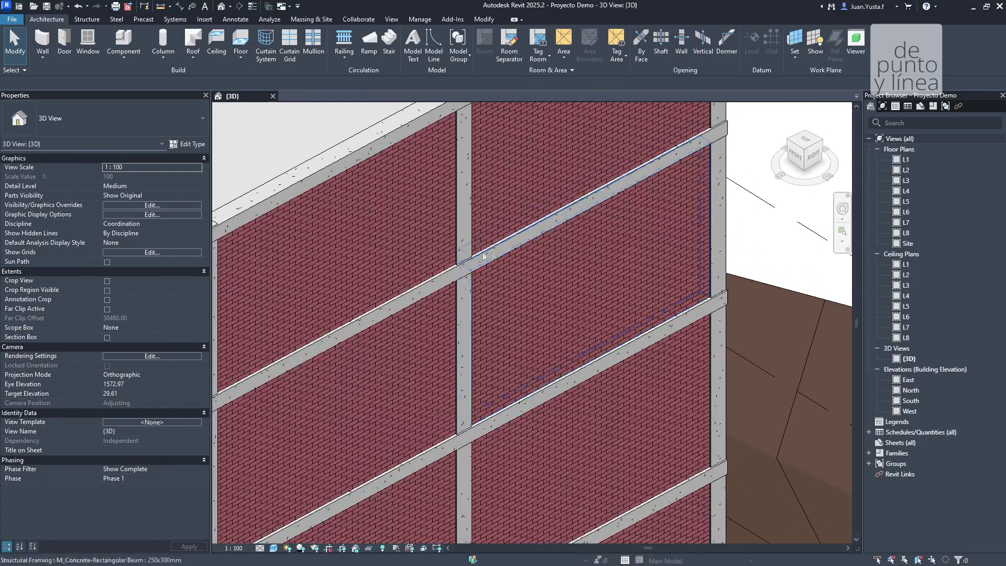
pyautogui.scroll(-3, 612, 304)
pyautogui.scroll(2, 440, 346)
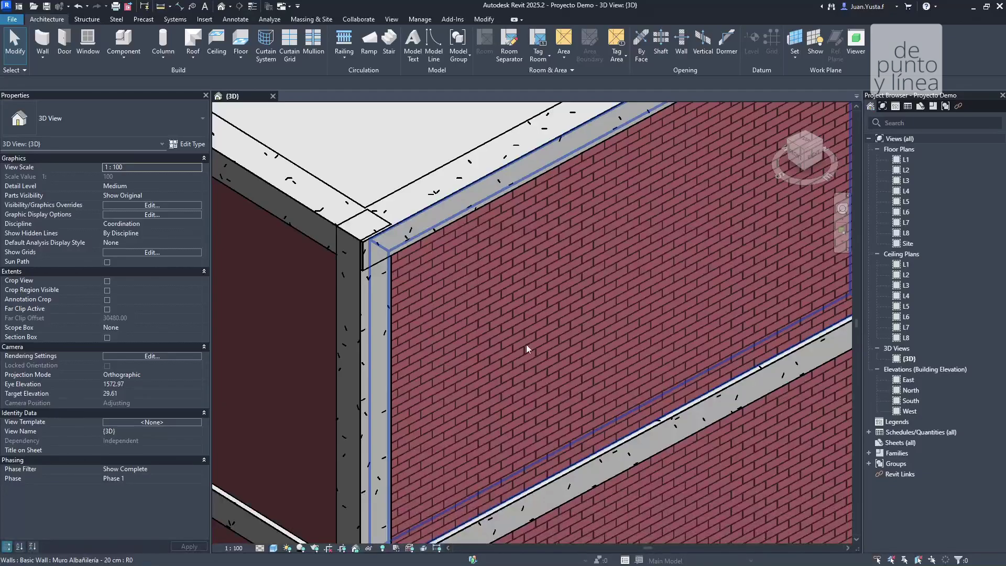
pyautogui.scroll(-6, 526, 344)
pyautogui.scroll(3, 572, 253)
pyautogui.scroll(-2, 523, 221)
pyautogui.moveTo(452, 326); pyautogui.dragTo(548, 262, button='middle')
pyautogui.scroll(4, 411, 289)
pyautogui.moveTo(415, 495); pyautogui.dragTo(483, 299, button='middle')
pyautogui.scroll(-2, 483, 299)
pyautogui.scroll(4, 467, 391)
pyautogui.scroll(5, 331, 369)
pyautogui.scroll(-6, 322, 388)
pyautogui.scroll(2, 407, 346)
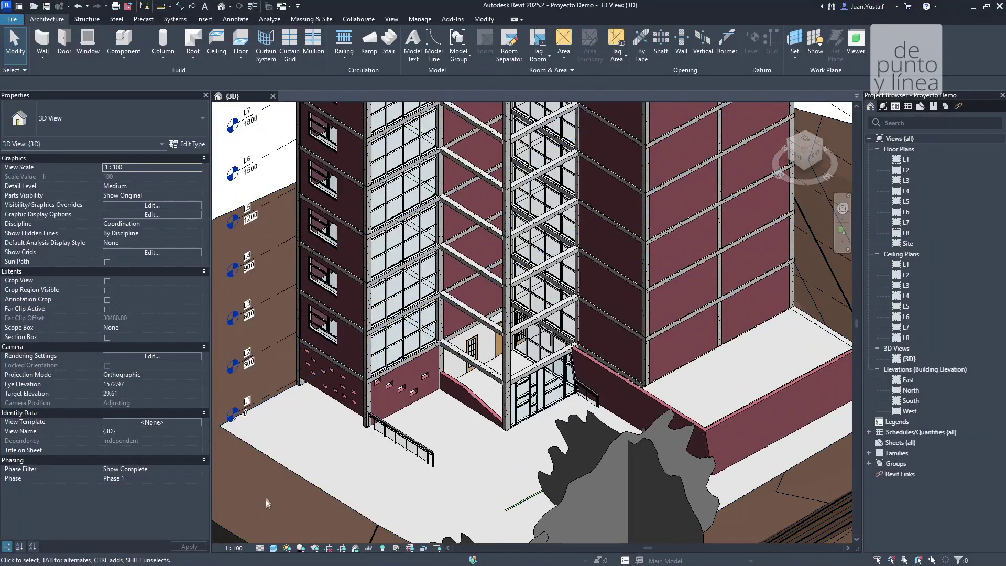
# - Set the 3D view's visual style to Realistic
pyautogui.click(275, 550)
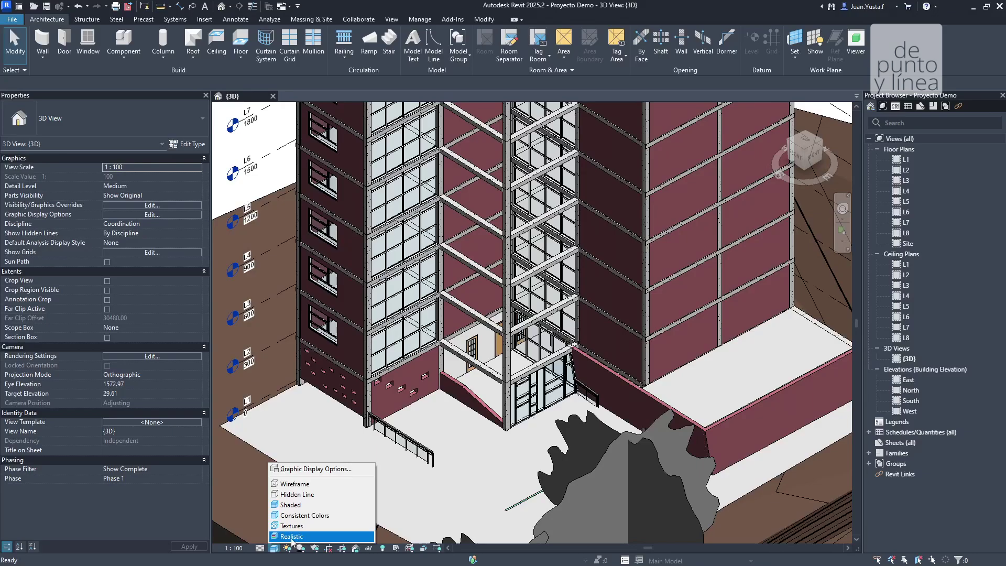
pyautogui.click(293, 536)
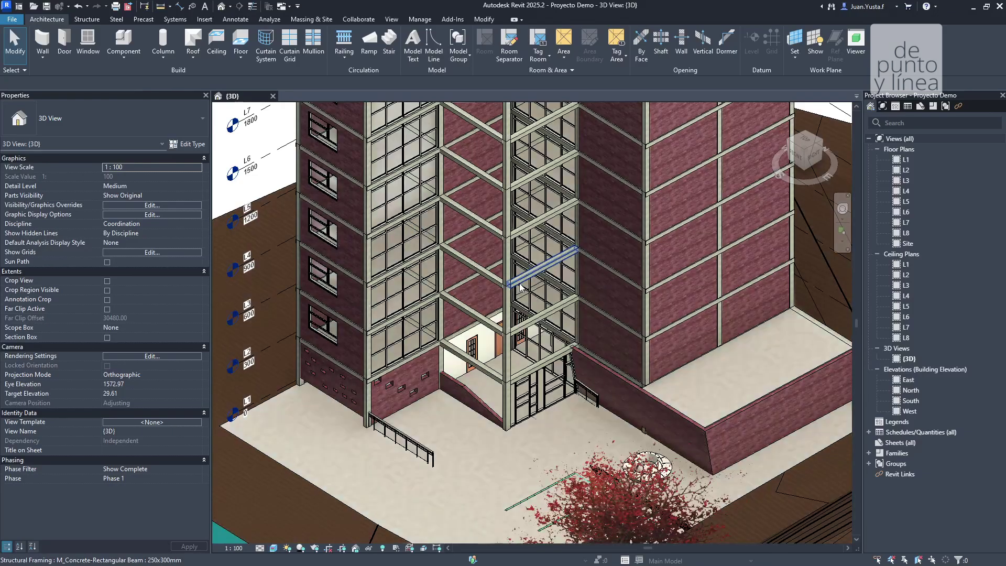
# - Examine the realistic brick and concrete textures at the building's roof corner and the materials around the ground-floor entrance
pyautogui.moveTo(643, 321); pyautogui.dragTo(478, 427, button='middle')
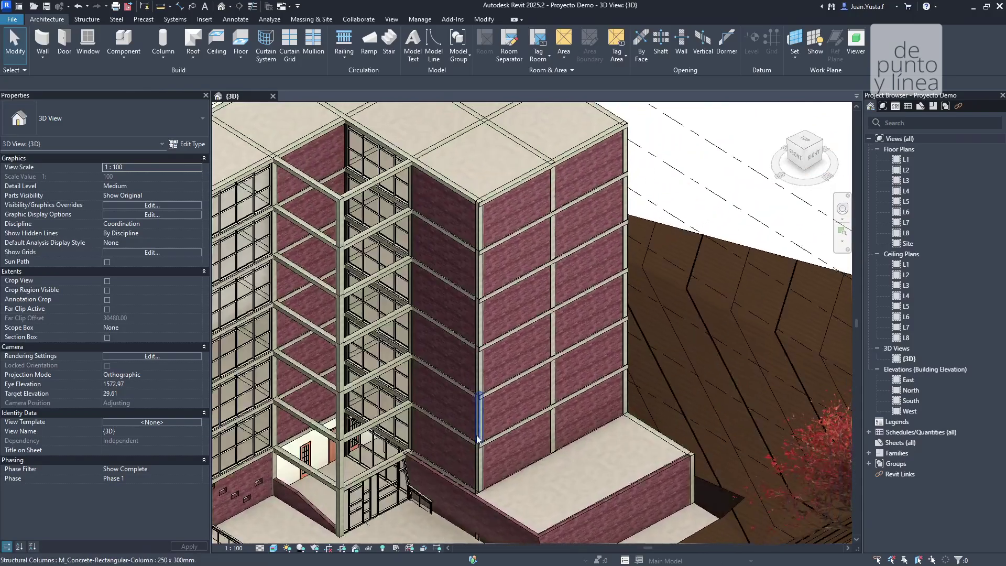
pyautogui.scroll(3, 513, 204)
pyautogui.scroll(6, 505, 218)
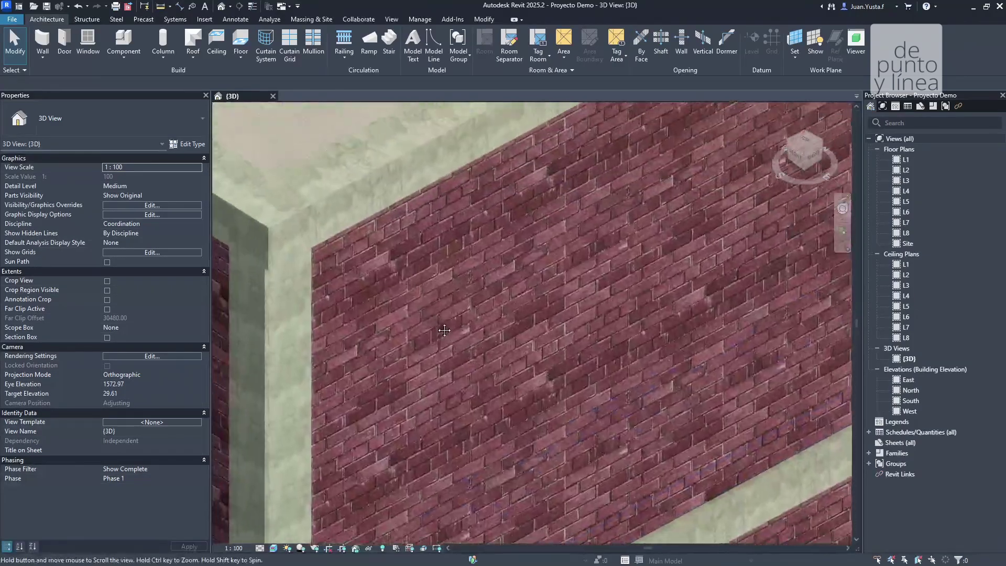
pyautogui.scroll(-5, 419, 246)
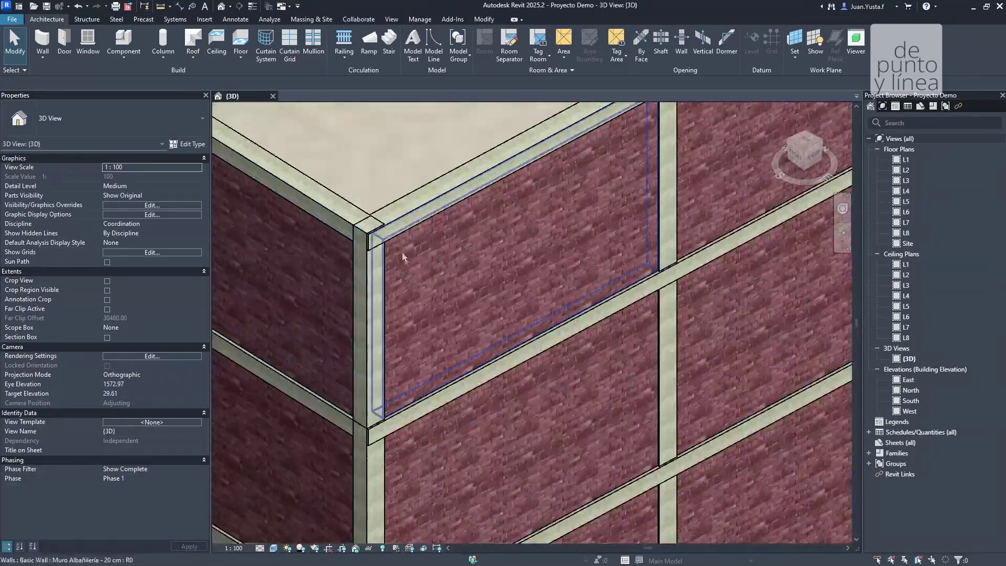
pyautogui.scroll(4, 429, 314)
pyautogui.scroll(-6, 432, 347)
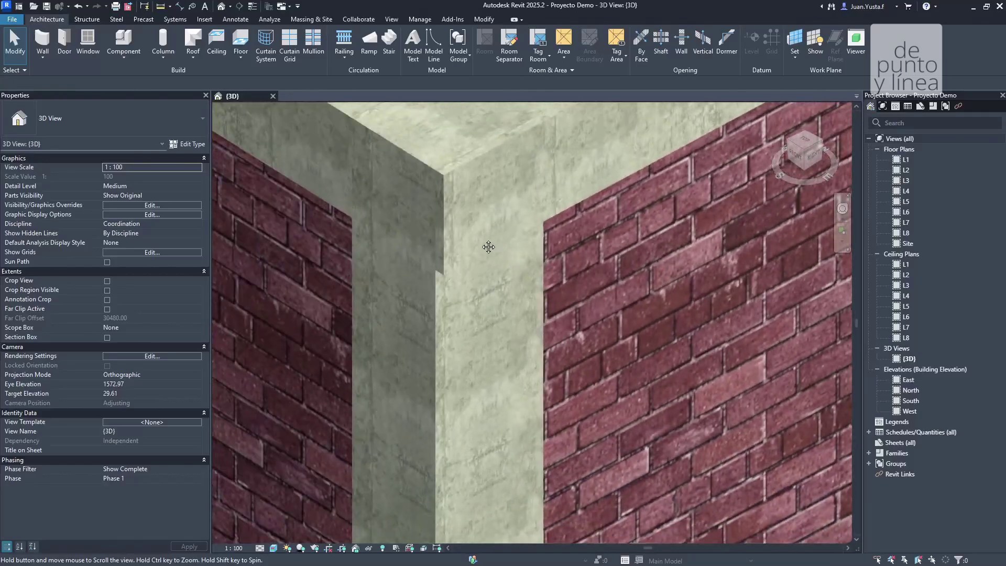
pyautogui.scroll(-5, 524, 216)
pyautogui.scroll(8, 433, 349)
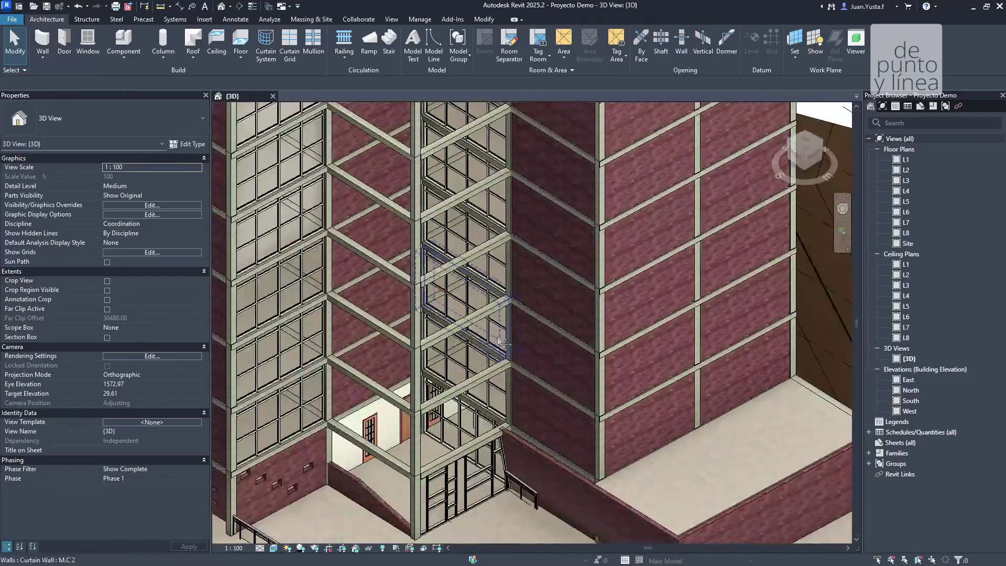
pyautogui.scroll(4, 433, 349)
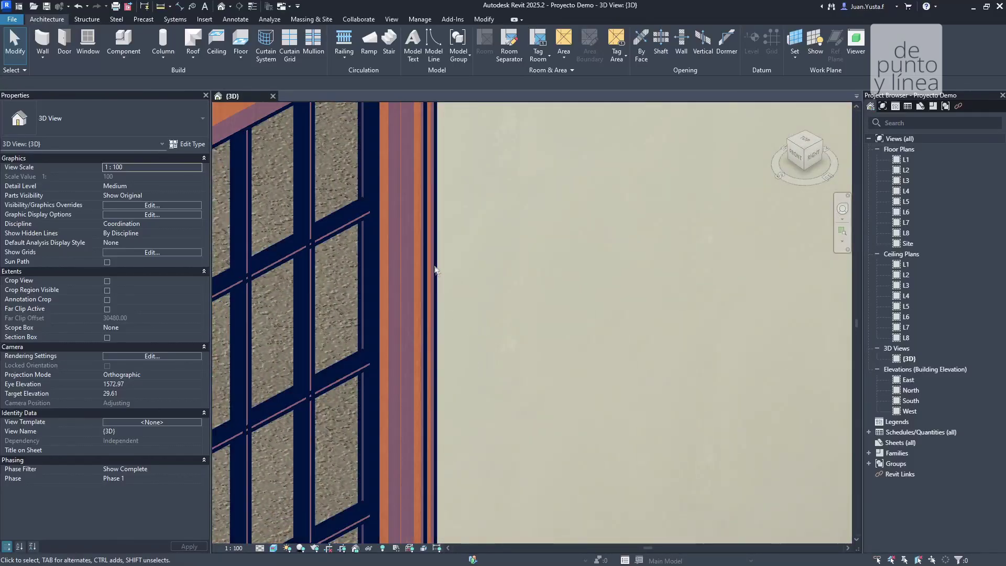
# - Examine the realistic materials of the entrance, facade windows, trees and perforated brick wall from several angles
pyautogui.scroll(-9, 435, 268)
pyautogui.keyDown('shift'); pyautogui.moveTo(435, 268); pyautogui.dragTo(431, 365, button='middle'); pyautogui.keyUp('shift')
pyautogui.scroll(5, 431, 365)
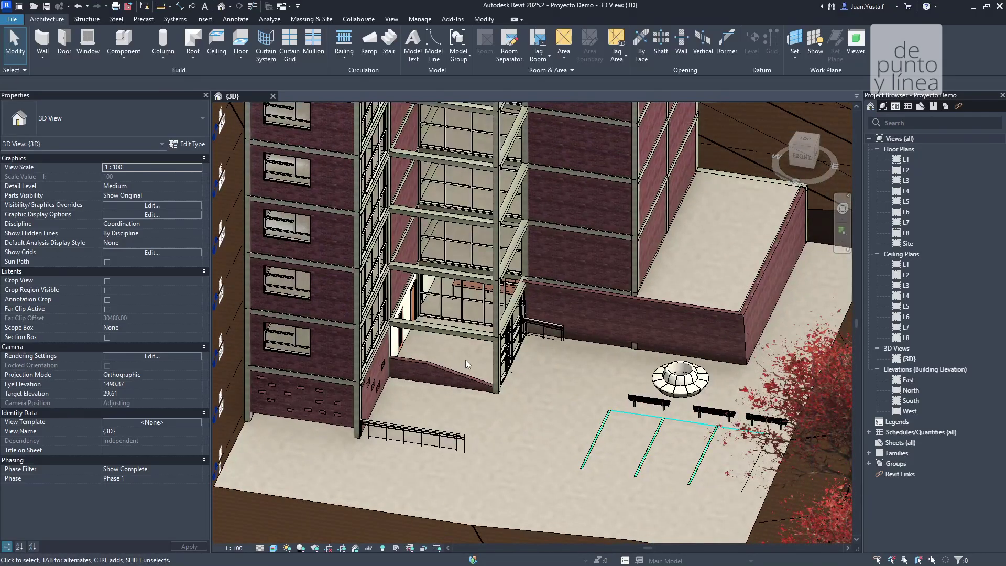
pyautogui.scroll(3, 408, 326)
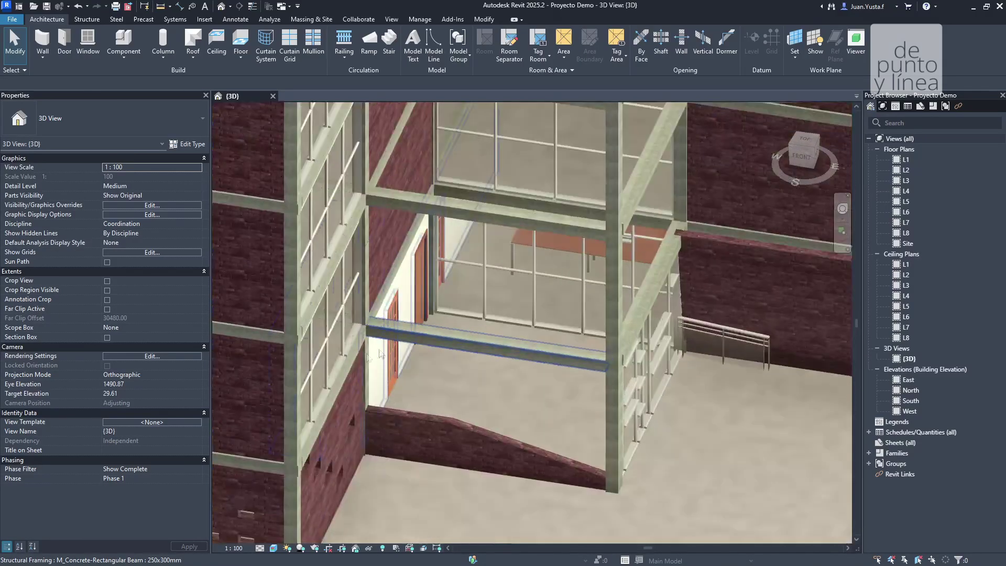
pyautogui.moveTo(369, 360); pyautogui.dragTo(562, 419, button='middle')
pyautogui.moveTo(321, 291); pyautogui.dragTo(435, 325, button='middle')
pyautogui.scroll(5, 345, 278)
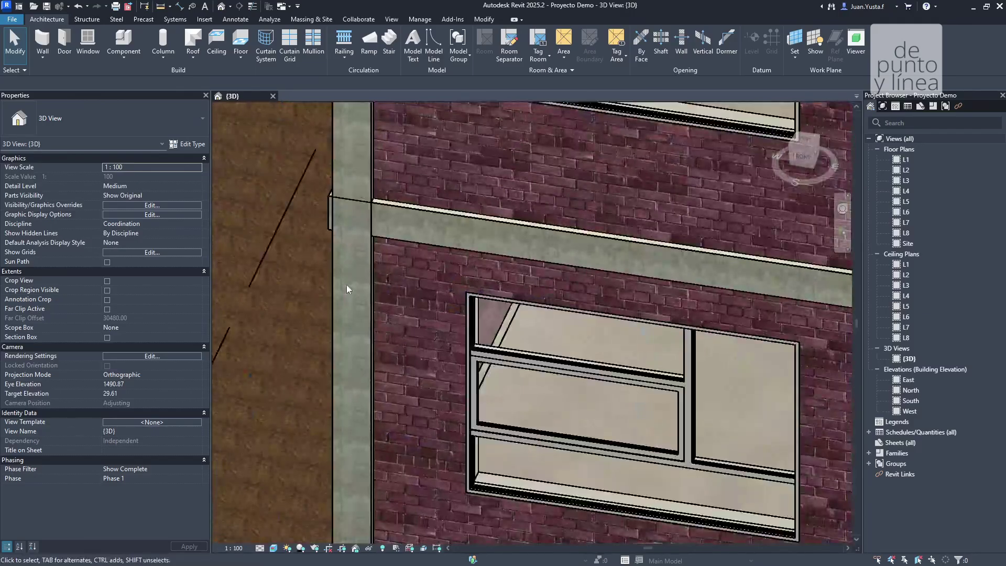
pyautogui.scroll(-5, 345, 279)
pyautogui.scroll(-5, 346, 282)
pyautogui.scroll(4, 366, 331)
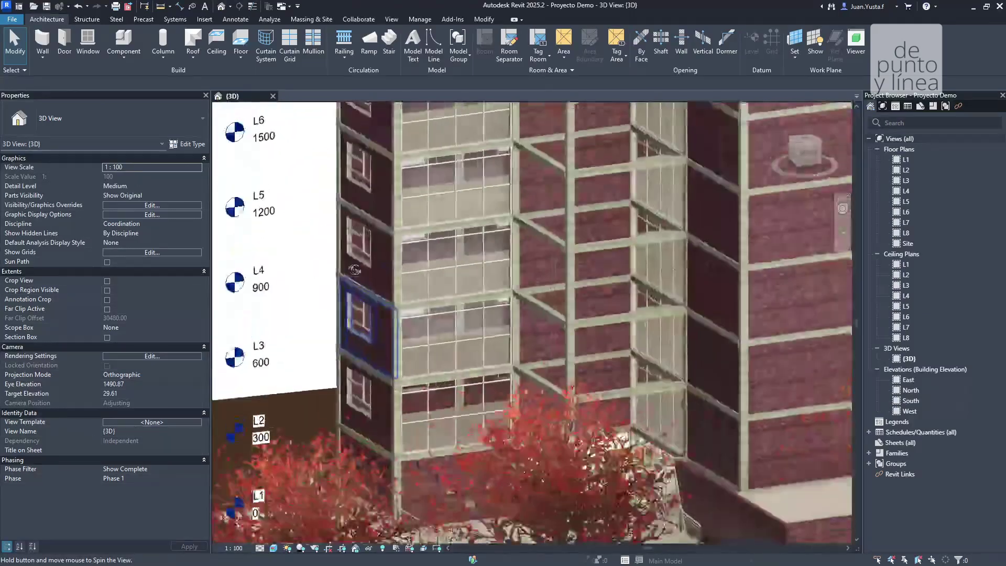
pyautogui.scroll(5, 449, 420)
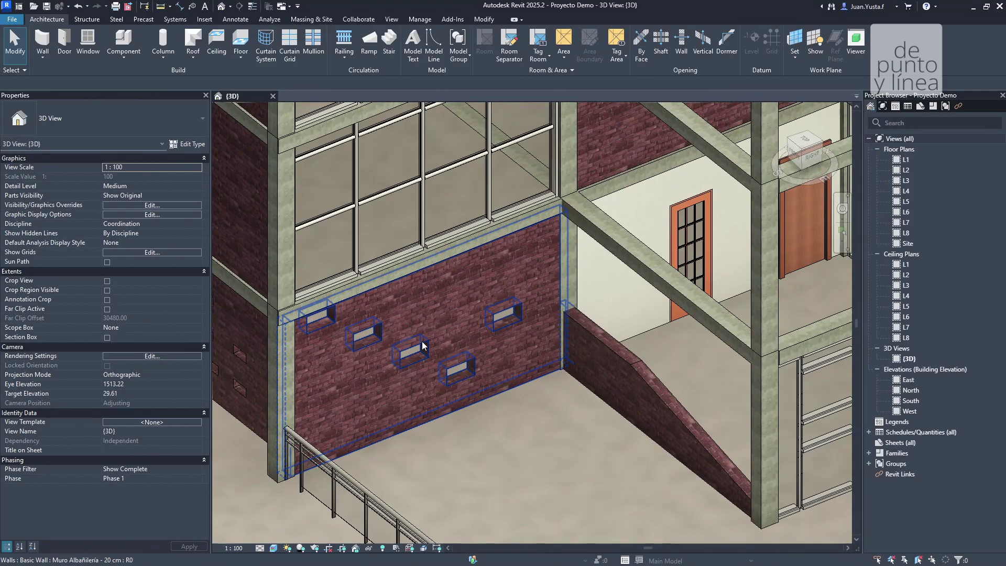
pyautogui.scroll(-7, 423, 346)
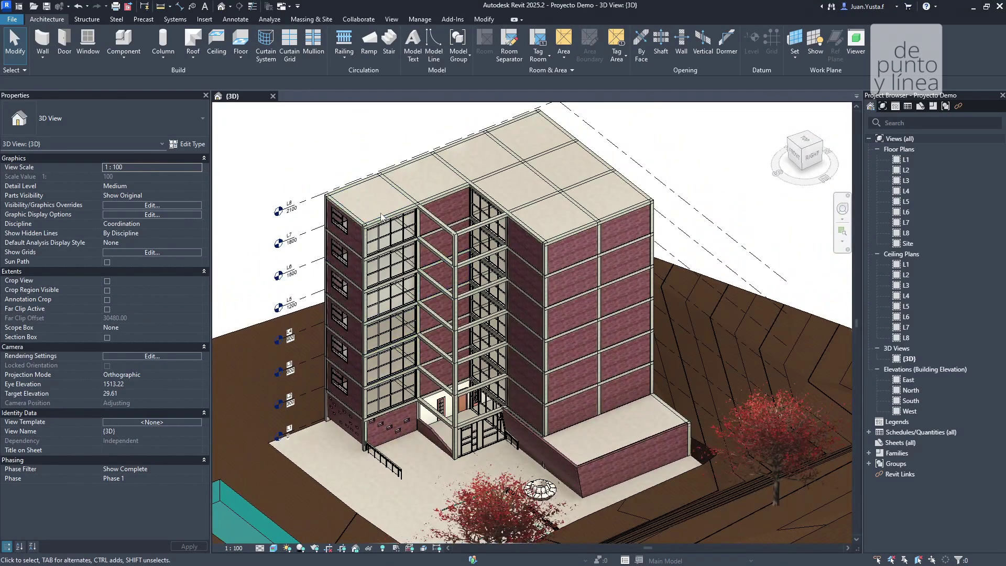
# - Open the Material Browser, place it over the 3D view and browse the project materials
pyautogui.click(418, 21)
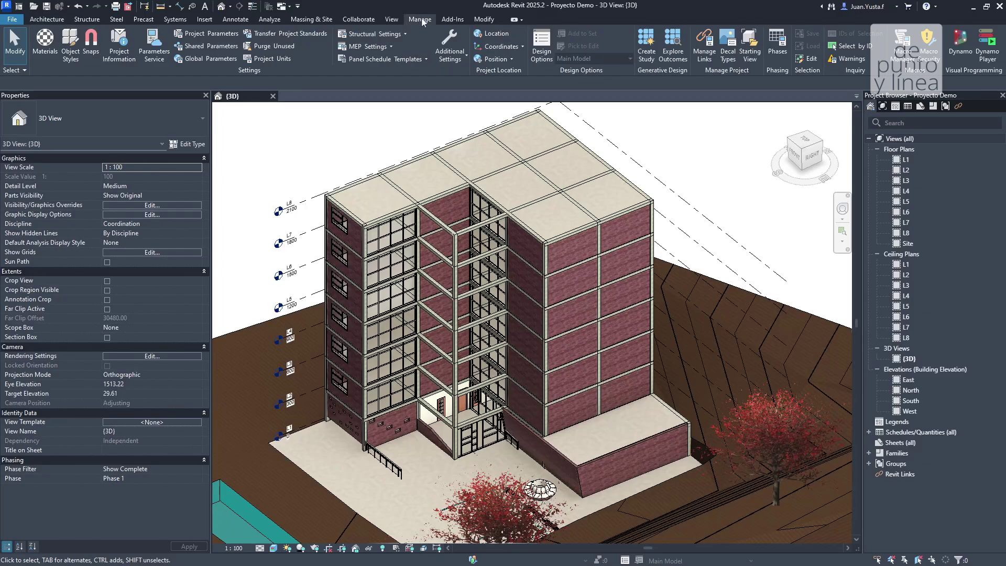
pyautogui.click(45, 42)
pyautogui.moveTo(464, 183); pyautogui.dragTo(531, 206)
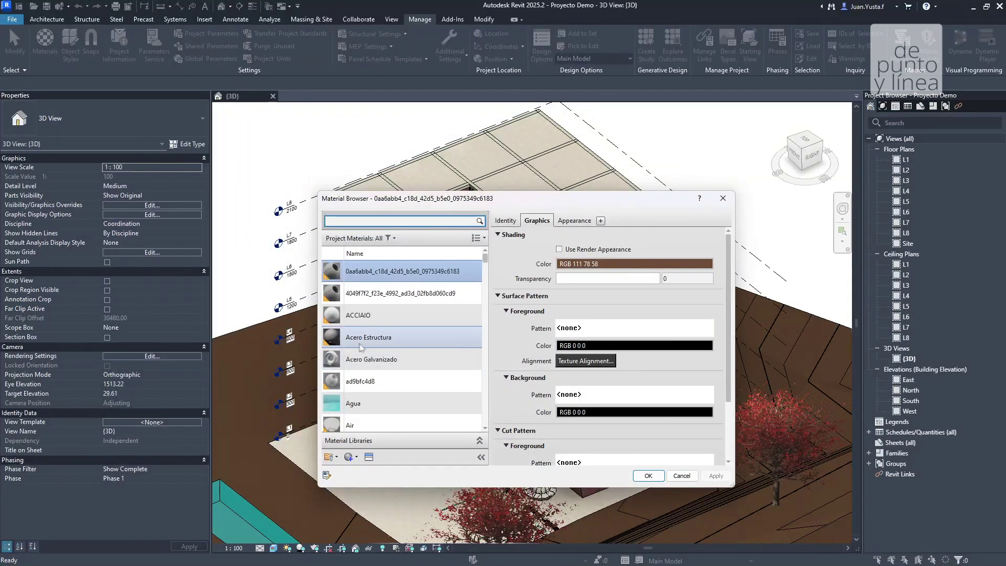
pyautogui.moveTo(525, 206); pyautogui.dragTo(689, 166)
pyautogui.moveTo(649, 217)
pyautogui.mouseDown()
pyautogui.moveTo(638, 382)
pyautogui.moveTo(645, 219)
pyautogui.mouseUp()
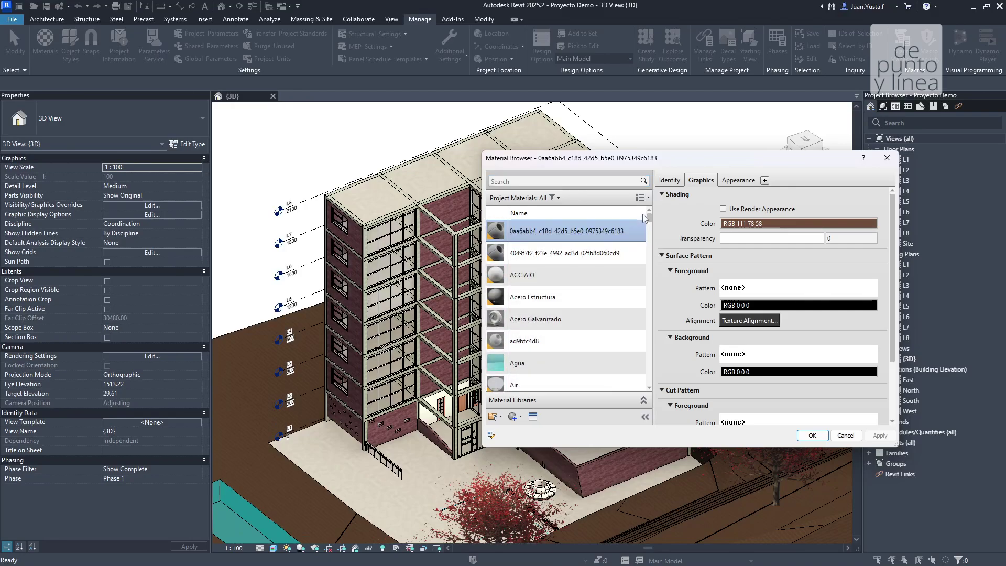
pyautogui.moveTo(717, 161); pyautogui.dragTo(602, 154)
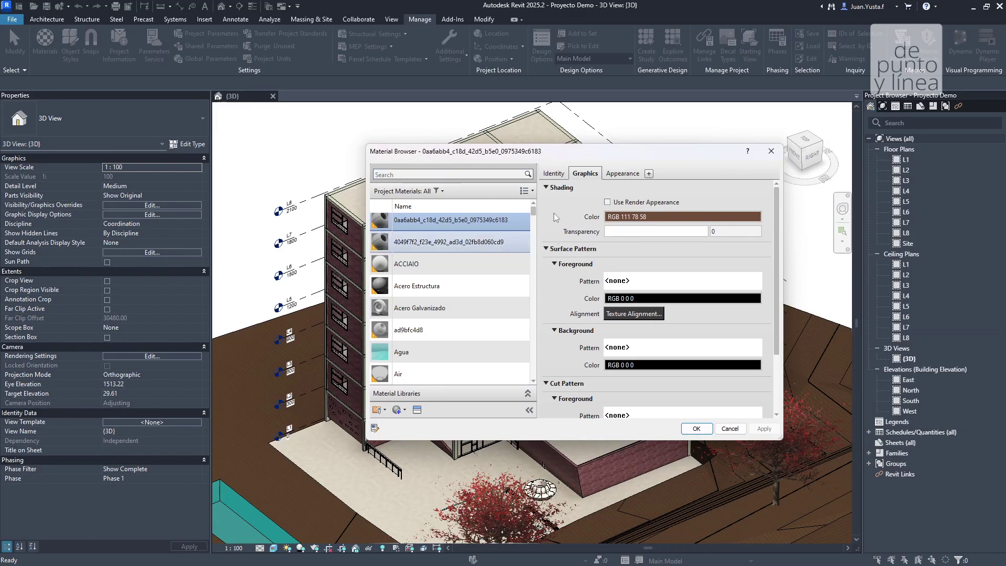
pyautogui.scroll(-5, 534, 214)
pyautogui.scroll(6, 532, 209)
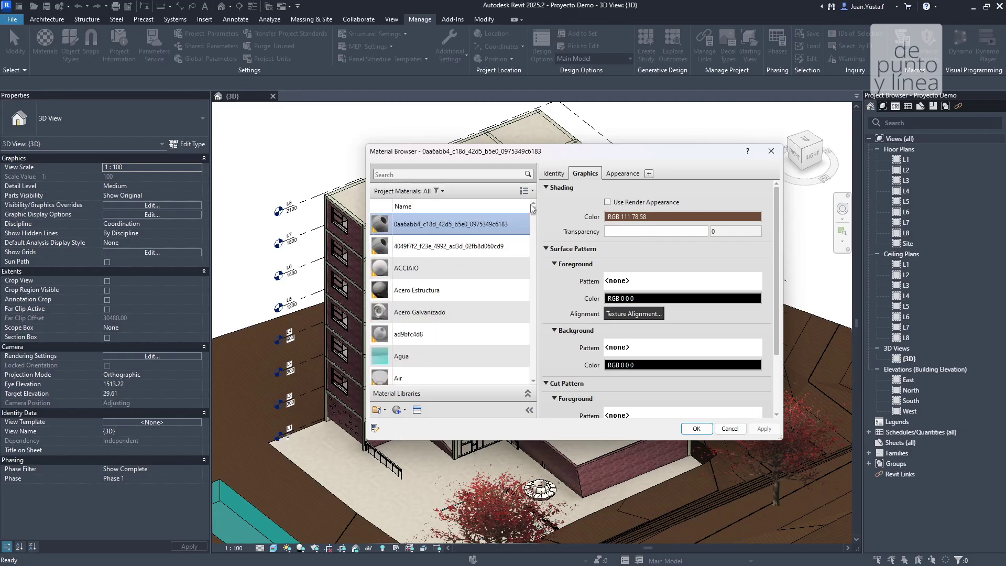
# - Try the Text View and Thumbnail View types for the project materials, returning to List View
pyautogui.click(529, 191)
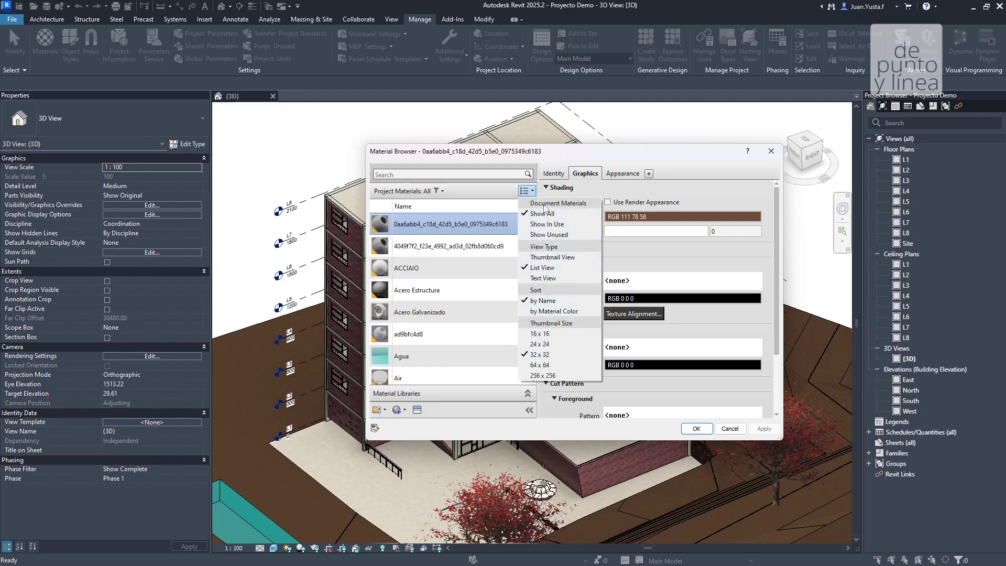
pyautogui.click(536, 278)
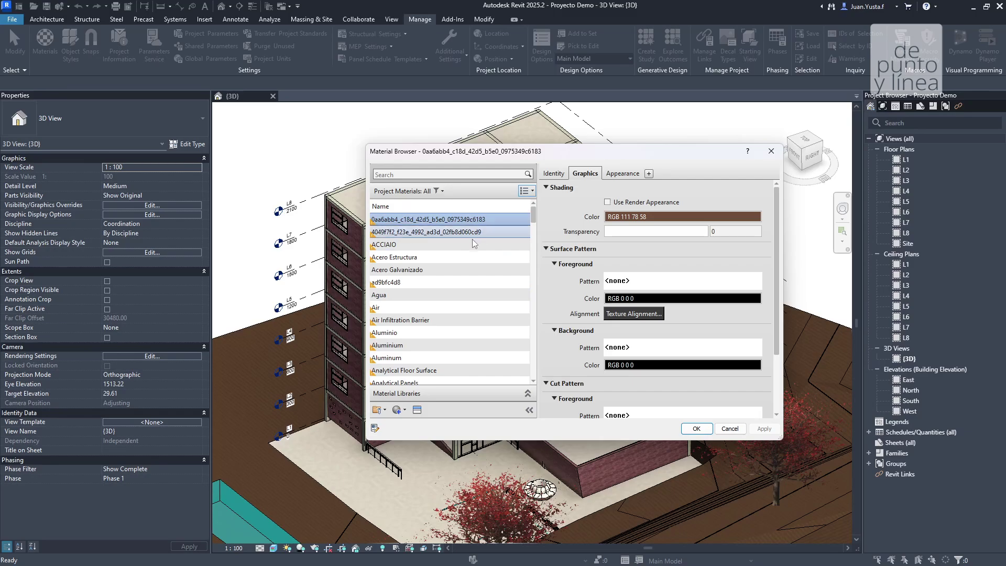
pyautogui.click(527, 191)
pyautogui.click(543, 268)
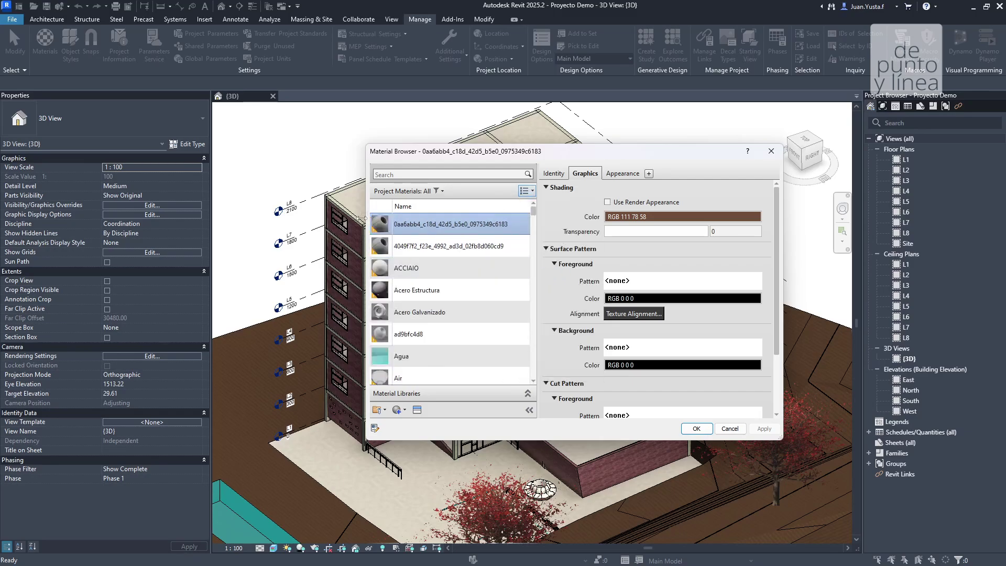
pyautogui.click(532, 194)
pyautogui.click(546, 257)
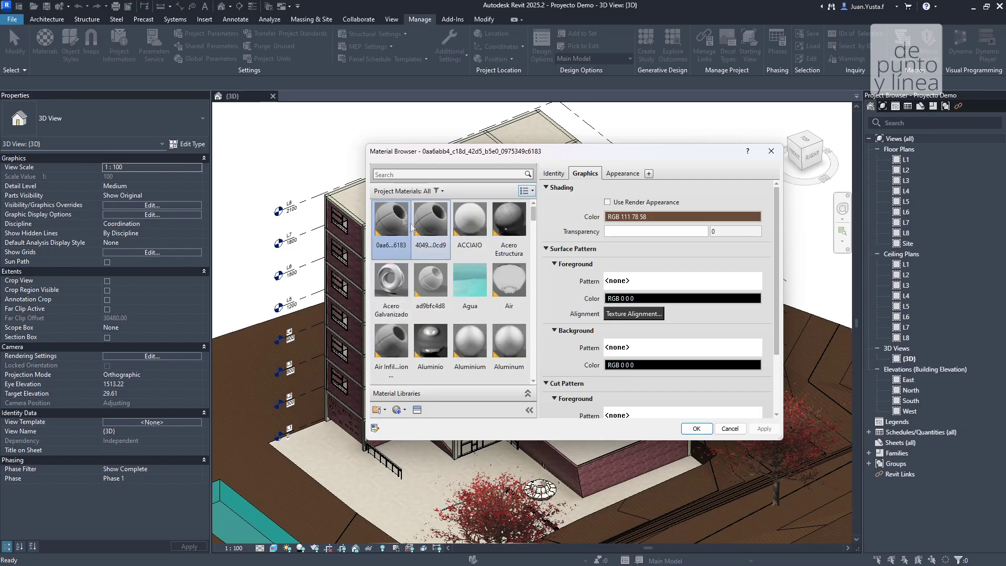
pyautogui.click(529, 192)
pyautogui.click(542, 268)
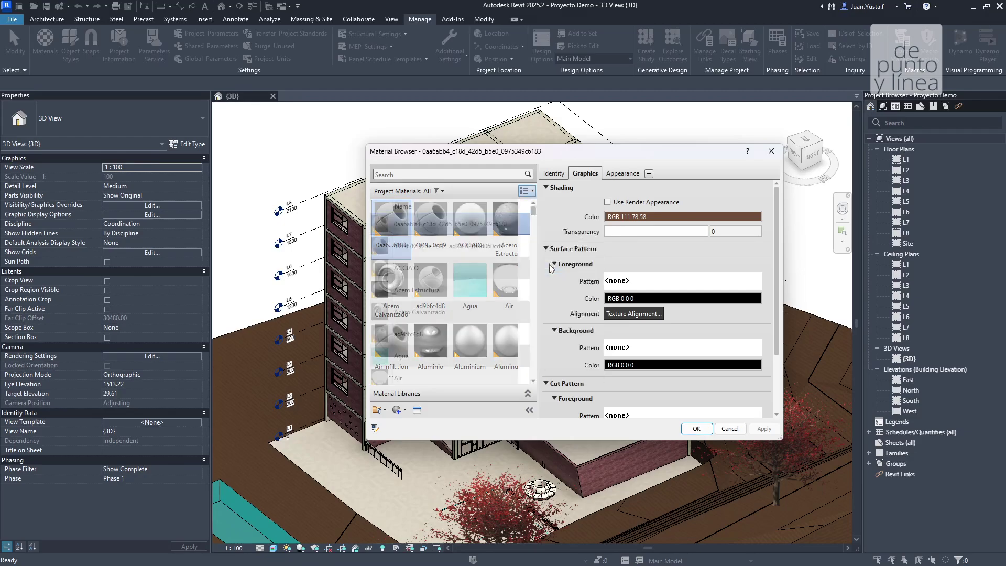
# - Set the material thumbnail size to 64 x 64 and enlarge it to 256 x 256
pyautogui.click(531, 193)
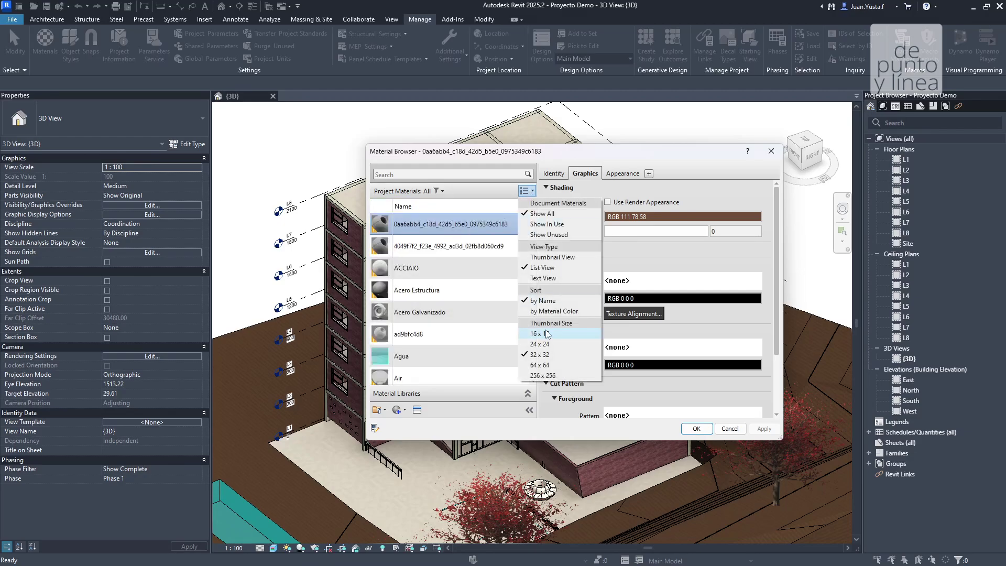
pyautogui.click(540, 364)
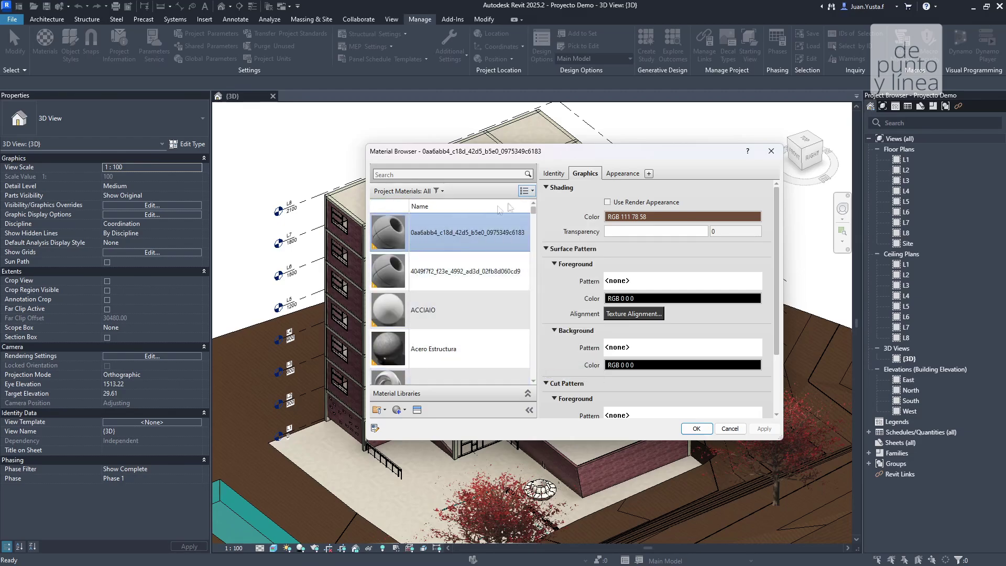
pyautogui.click(532, 192)
pyautogui.click(550, 376)
pyautogui.scroll(-2, 492, 294)
pyautogui.scroll(1, 492, 294)
# - Set the material thumbnail size to 32 x 32 and return to the start of the project materials
pyautogui.click(526, 191)
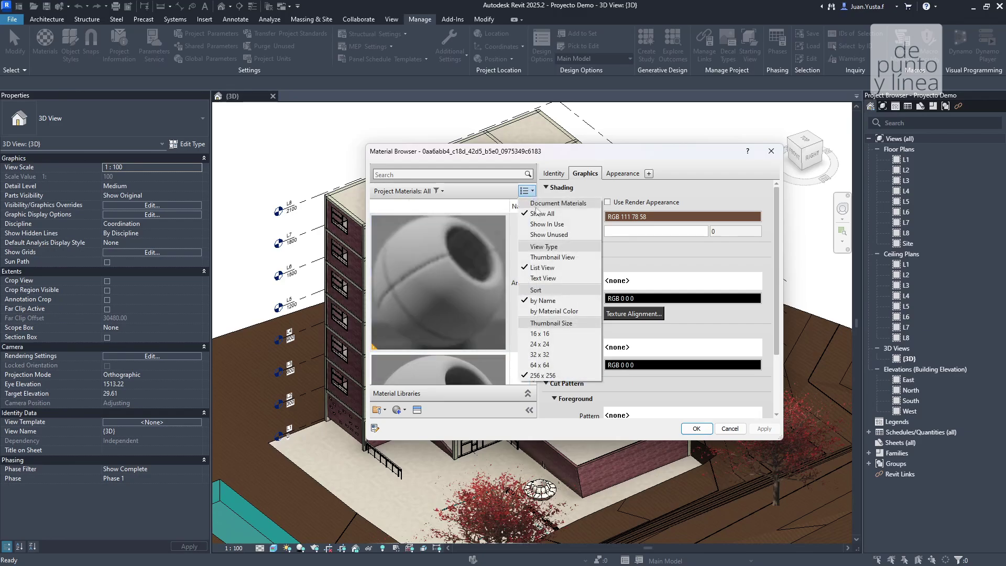
pyautogui.click(540, 354)
pyautogui.scroll(10, 498, 256)
pyautogui.scroll(5, 498, 252)
pyautogui.moveTo(534, 215)
pyautogui.mouseDown()
pyautogui.moveTo(537, 374)
pyautogui.moveTo(553, 210)
pyautogui.mouseUp()
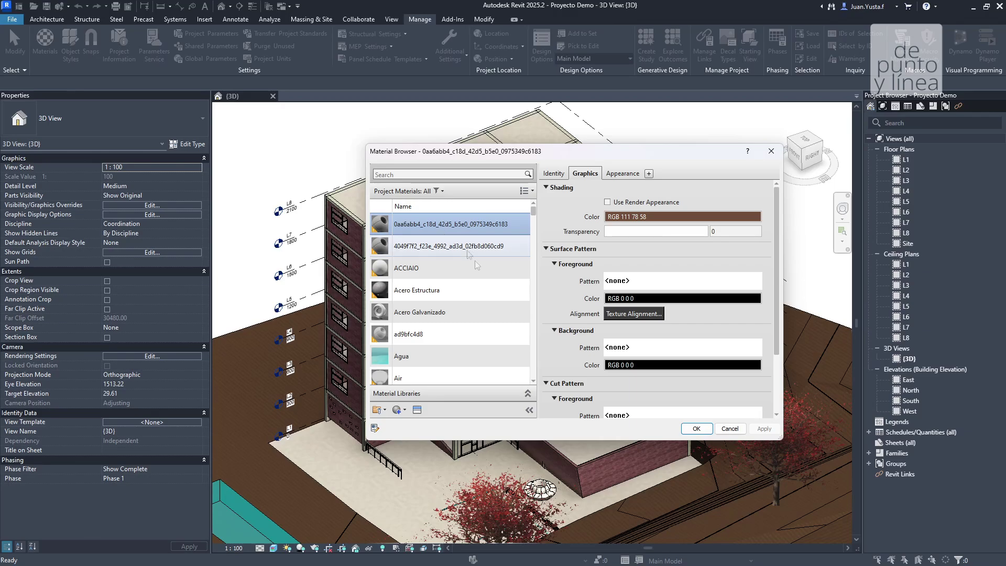
pyautogui.scroll(-1, 487, 288)
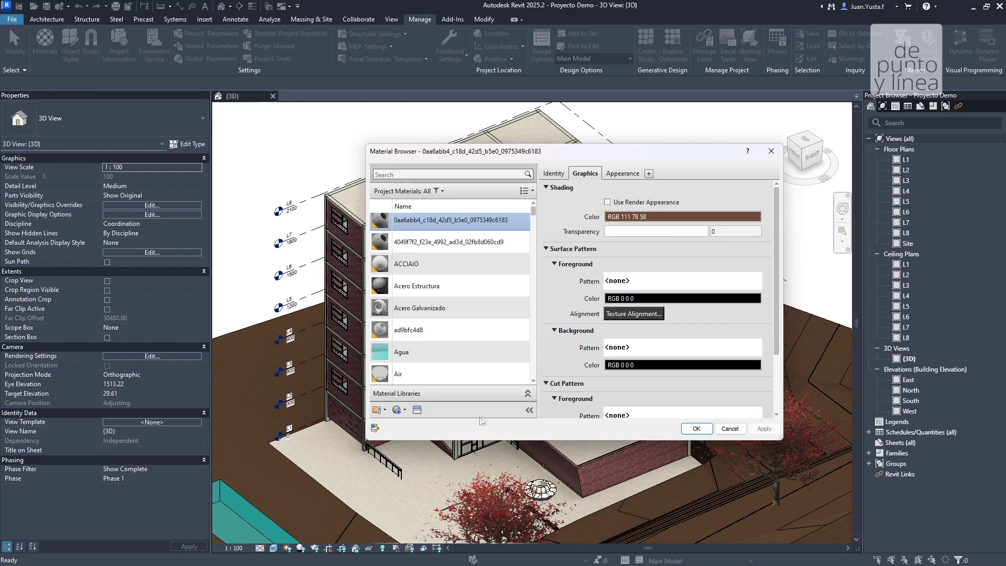
# - View the material creation options and the appearance properties of the Acero Estructura material
pyautogui.click(400, 413)
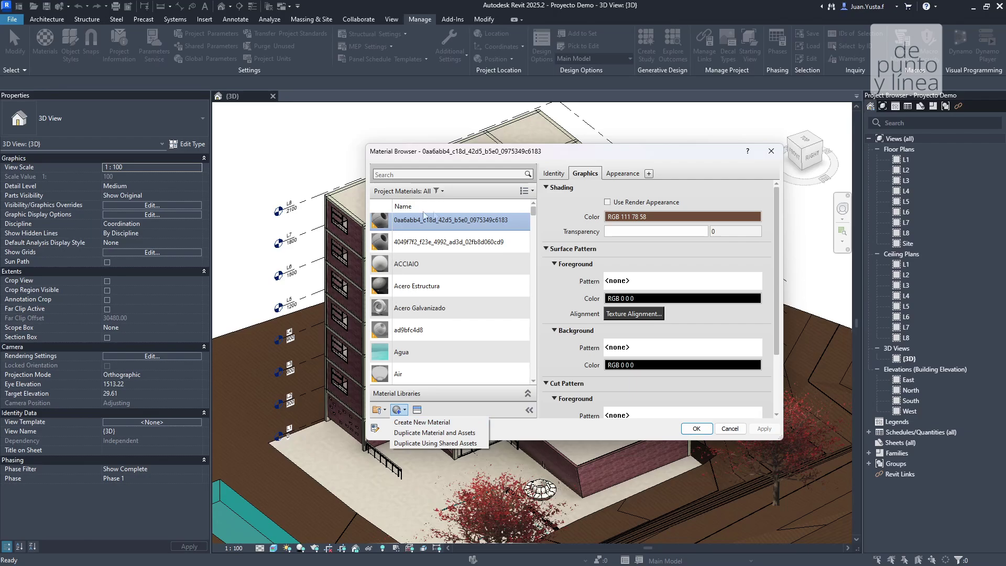
pyautogui.click(423, 291)
pyautogui.click(426, 290)
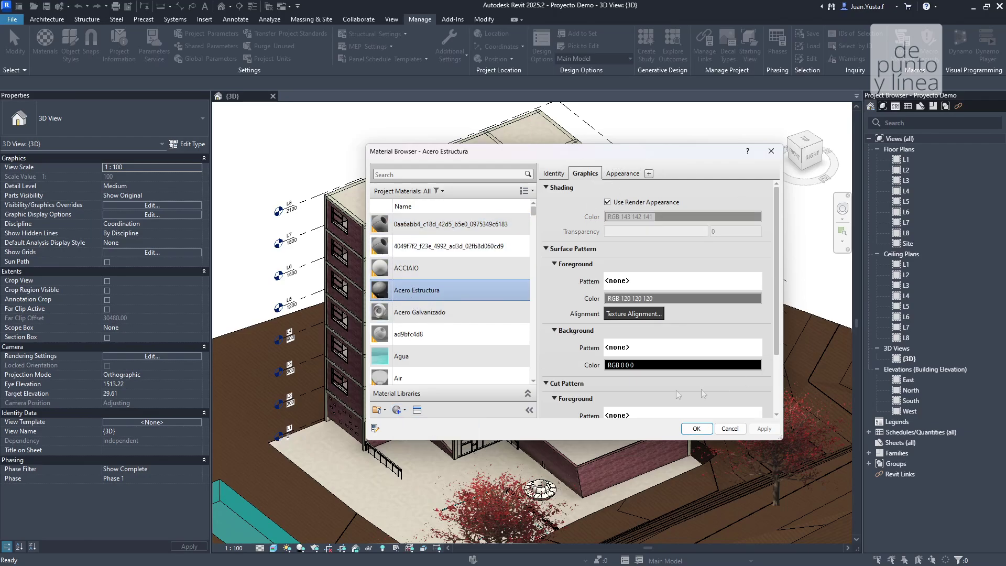
pyautogui.click(609, 174)
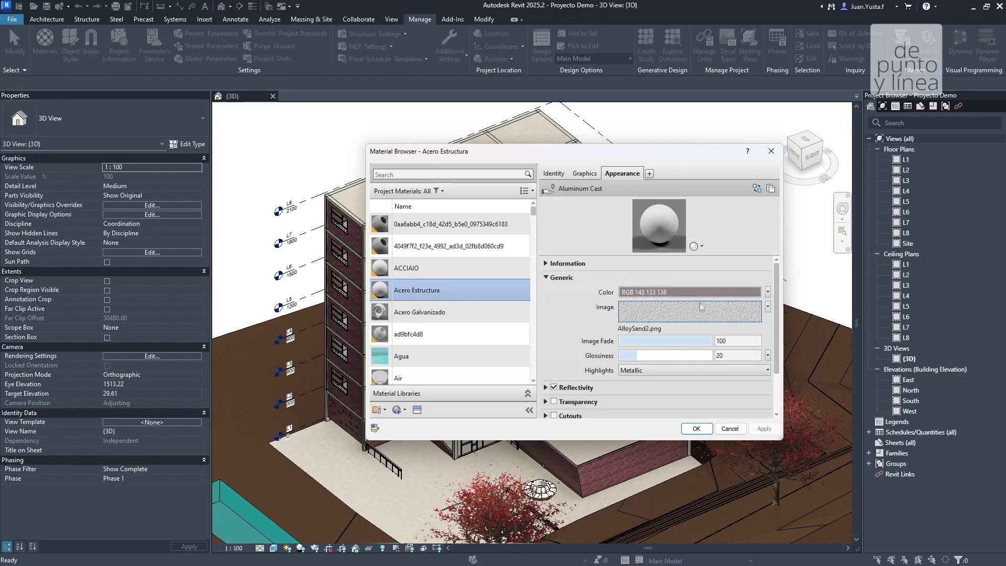
# - Create a new project material and look through its identity, graphics and appearance properties
pyautogui.click(399, 410)
pyautogui.click(423, 422)
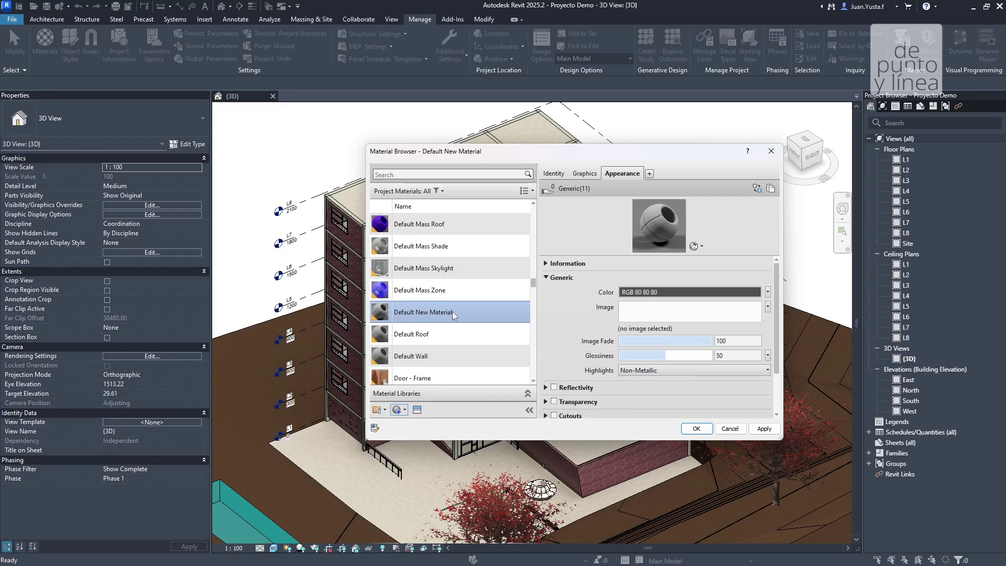
pyautogui.click(551, 171)
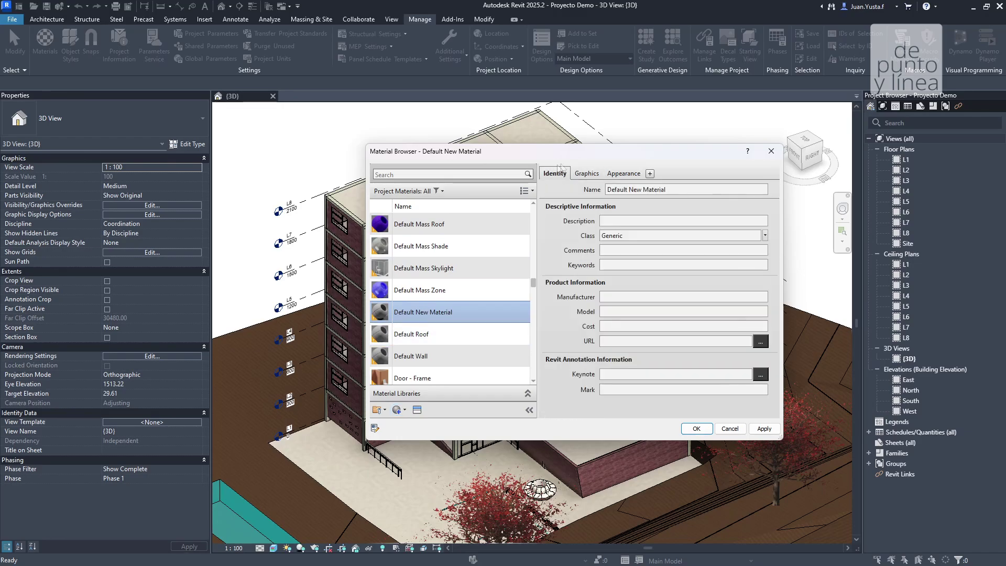
pyautogui.click(585, 174)
pyautogui.click(638, 176)
pyautogui.click(576, 177)
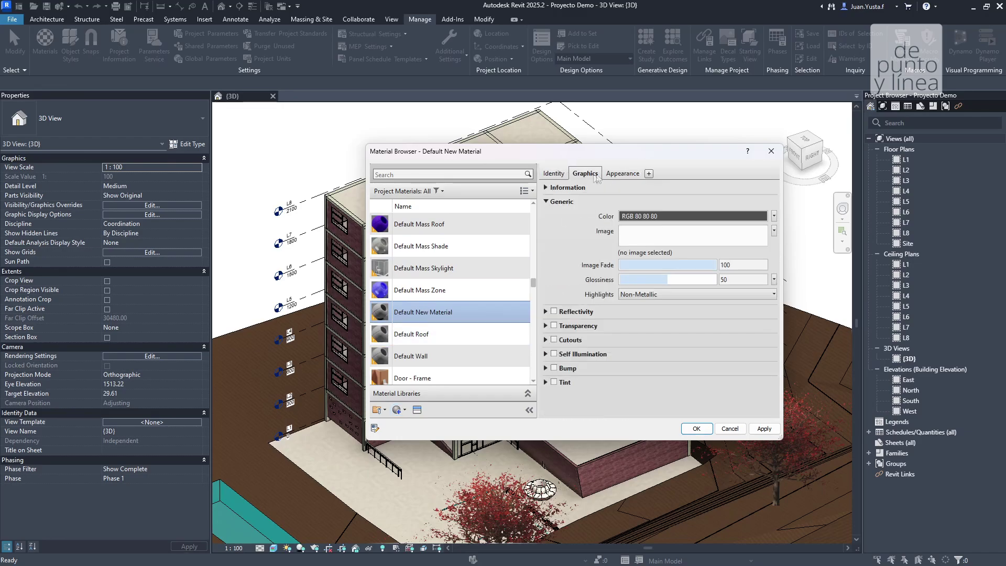
pyautogui.click(553, 176)
# - Rename the new material as Madera Fachada
pyautogui.tripleClick(693, 191)
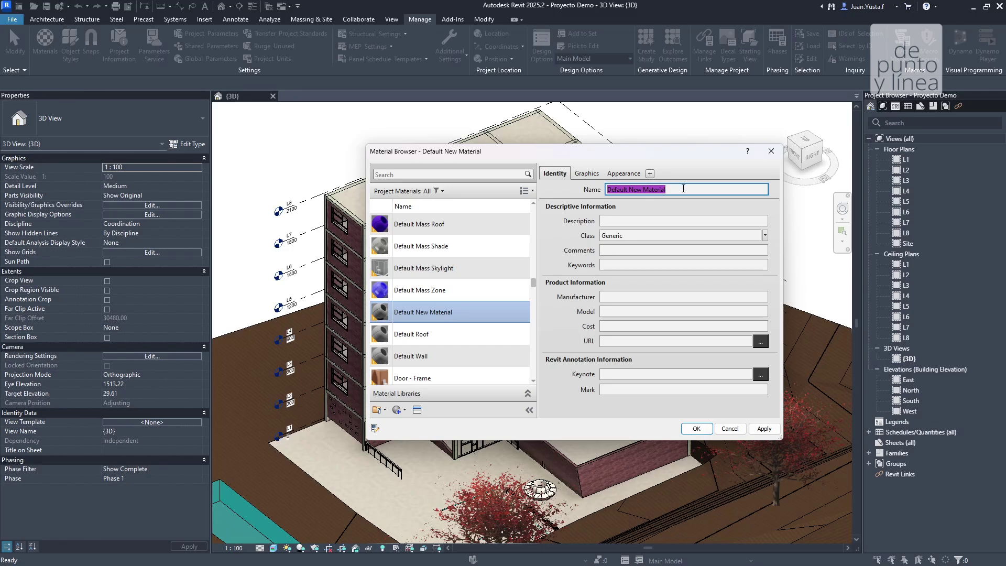
pyautogui.write('Madera Fachada')
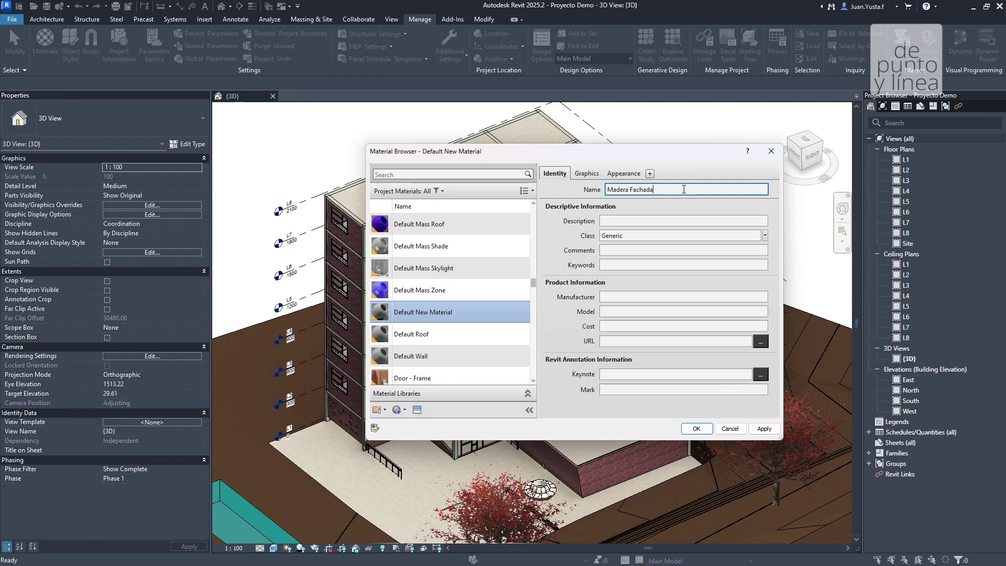
pyautogui.press('Return')
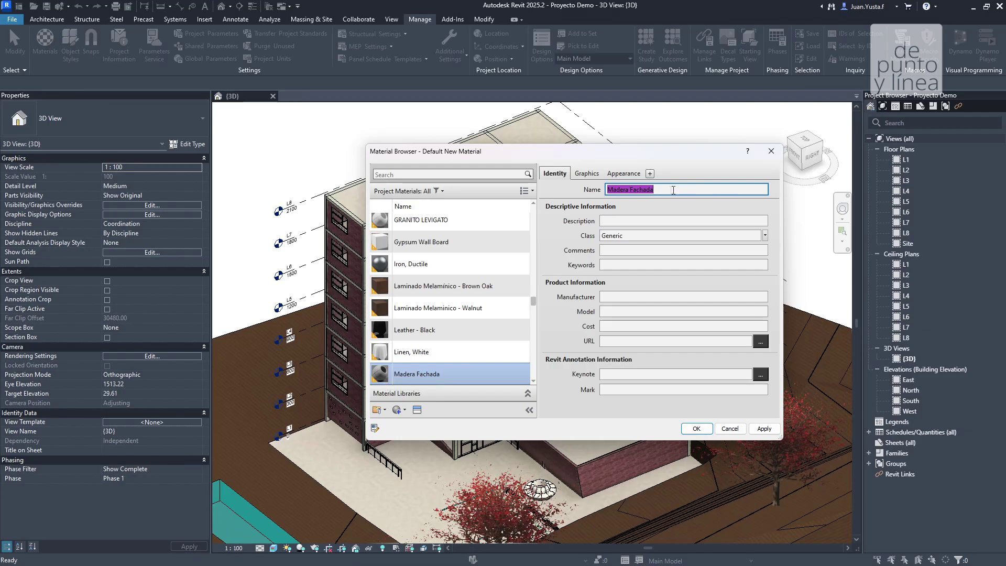
# - Look through Madera Fachada's identity fields, including description, comments, manufacturer, model and URL, without entering anything
pyautogui.click(623, 221)
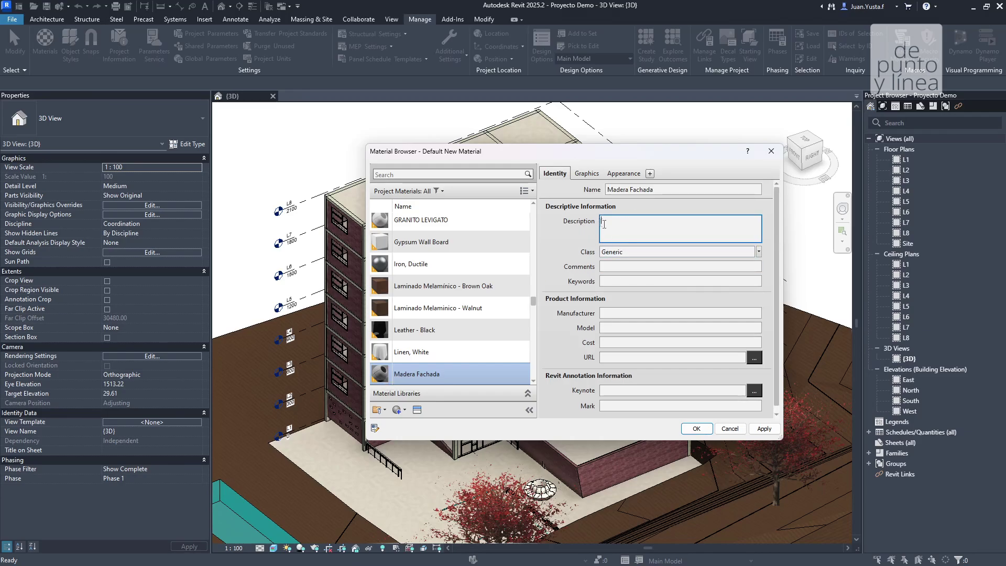
pyautogui.click(617, 270)
pyautogui.click(625, 312)
pyautogui.click(624, 330)
pyautogui.click(614, 300)
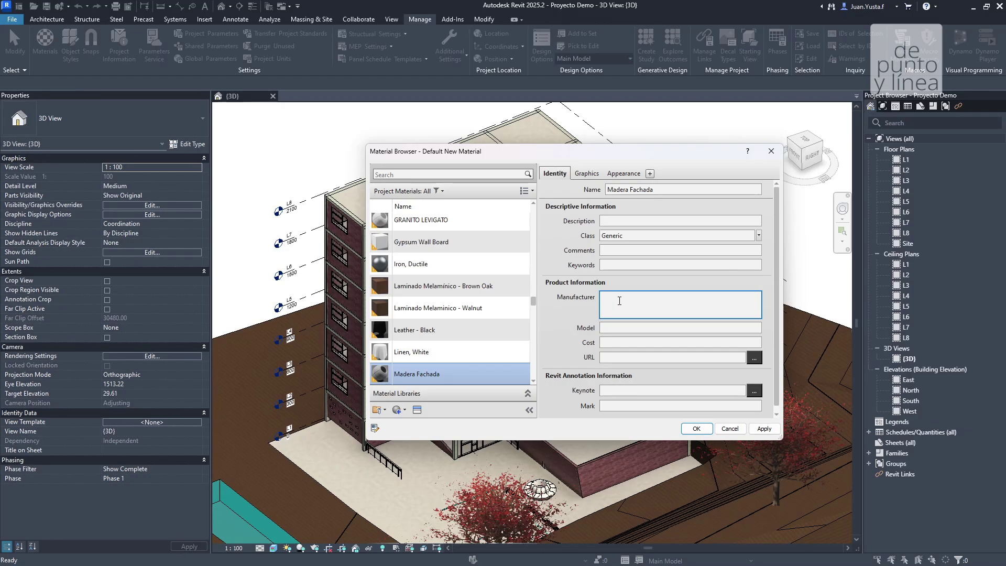
pyautogui.click(615, 354)
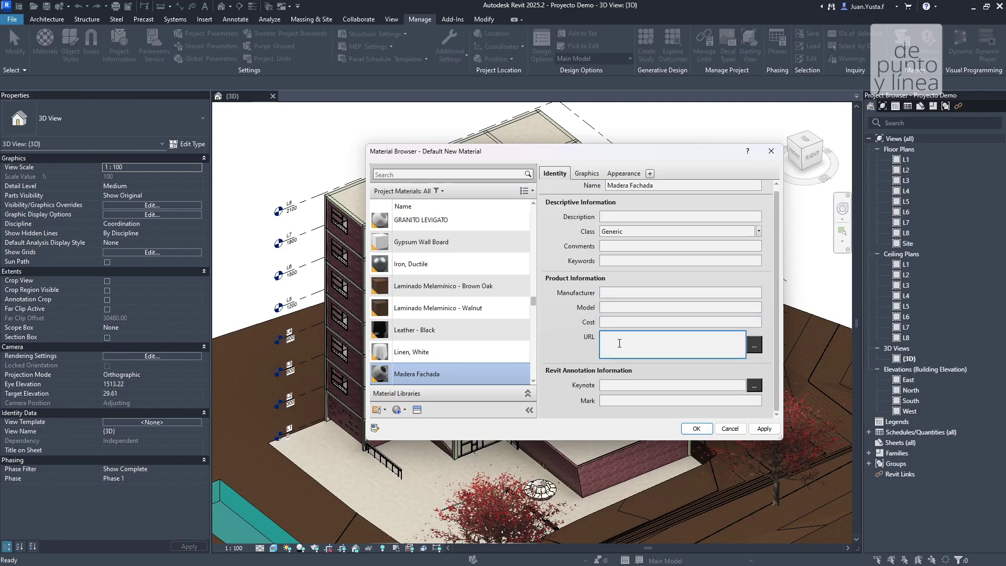
pyautogui.scroll(1, 616, 296)
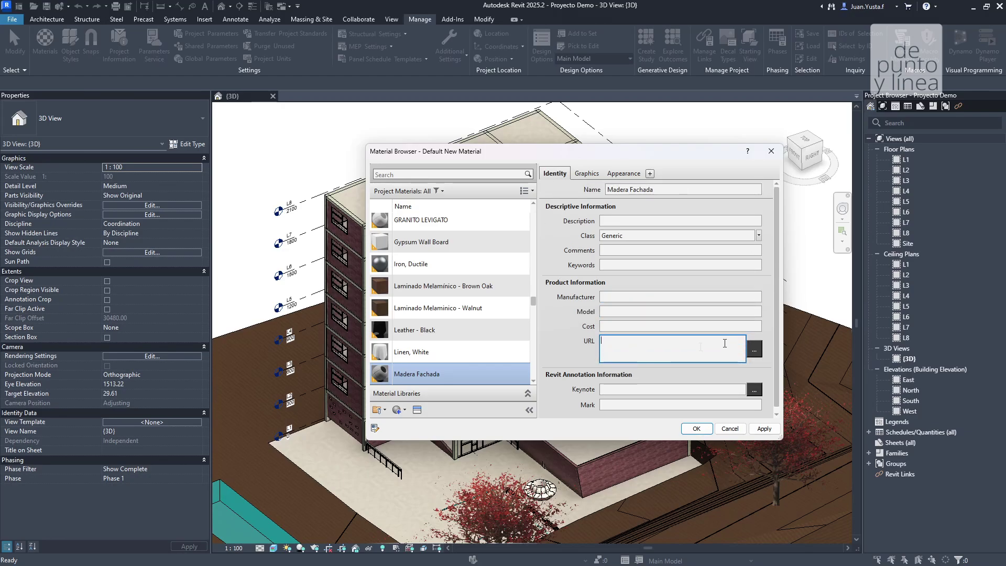
# - Show Madera Fachada's graphics properties and reposition the Material Browser over the 3D view
pyautogui.click(596, 177)
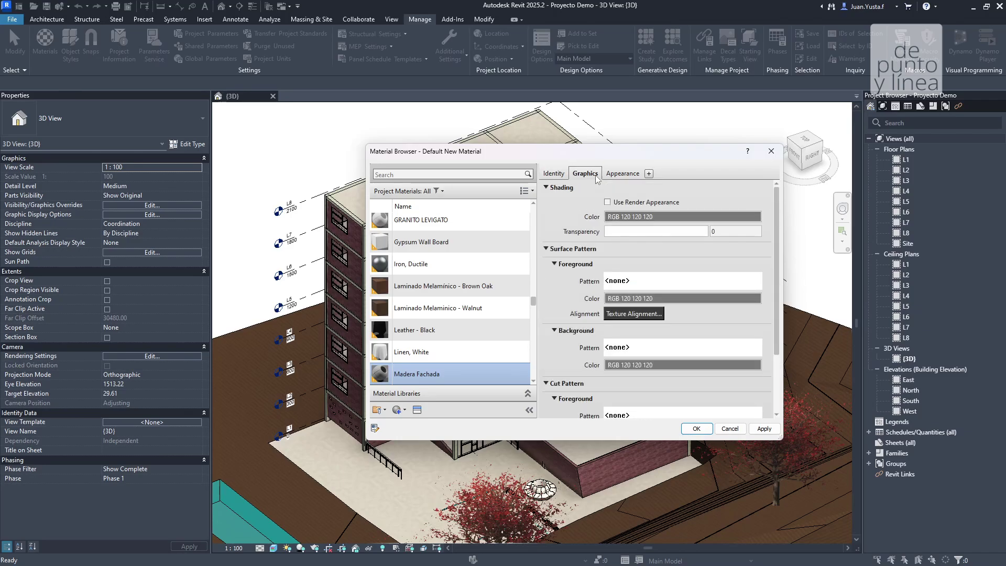
pyautogui.moveTo(539, 156); pyautogui.dragTo(710, 156)
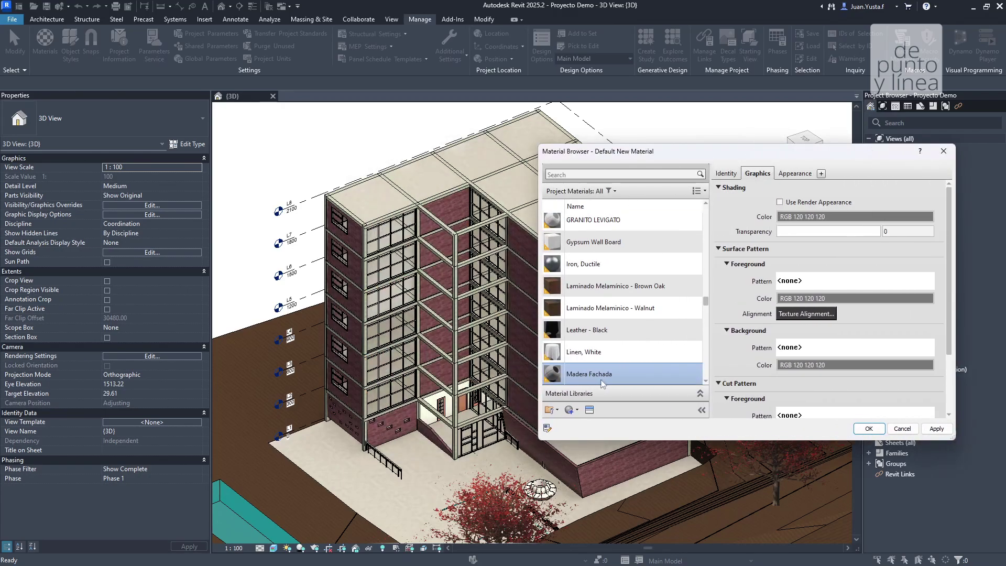
pyautogui.moveTo(766, 157); pyautogui.dragTo(639, 168)
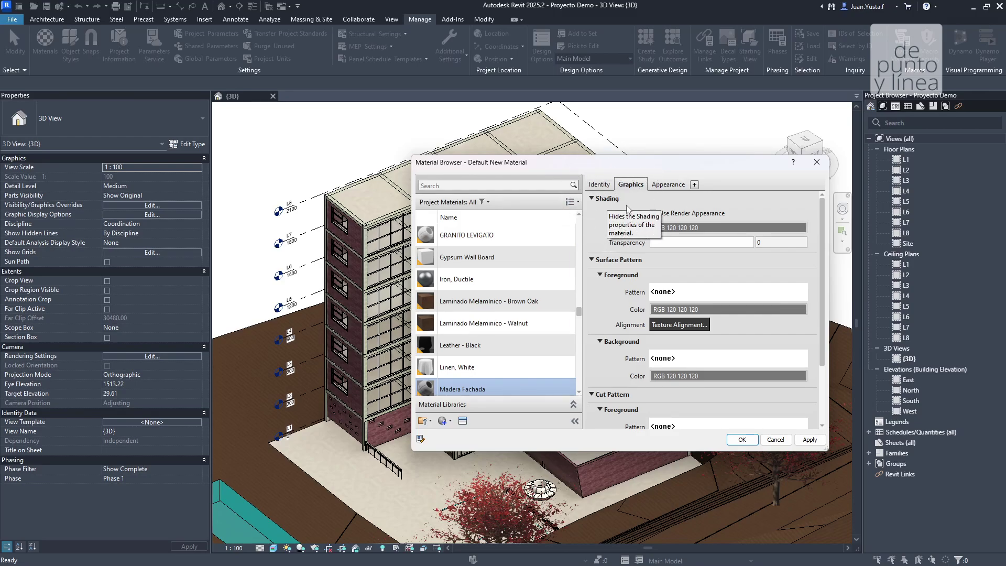
# - Accept the new material and switch the 3D view to the Shaded visual style
pyautogui.click(742, 440)
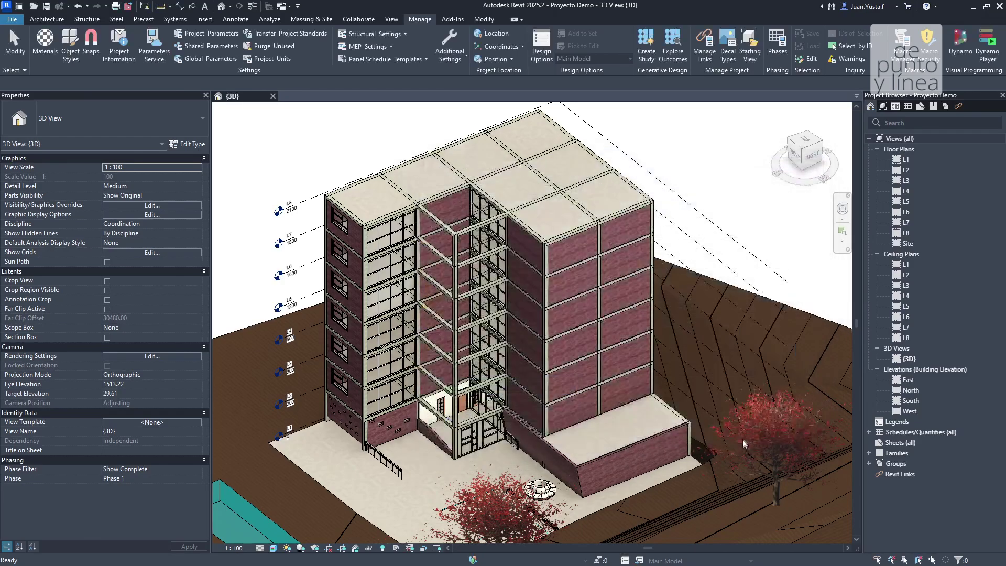
pyautogui.click(273, 548)
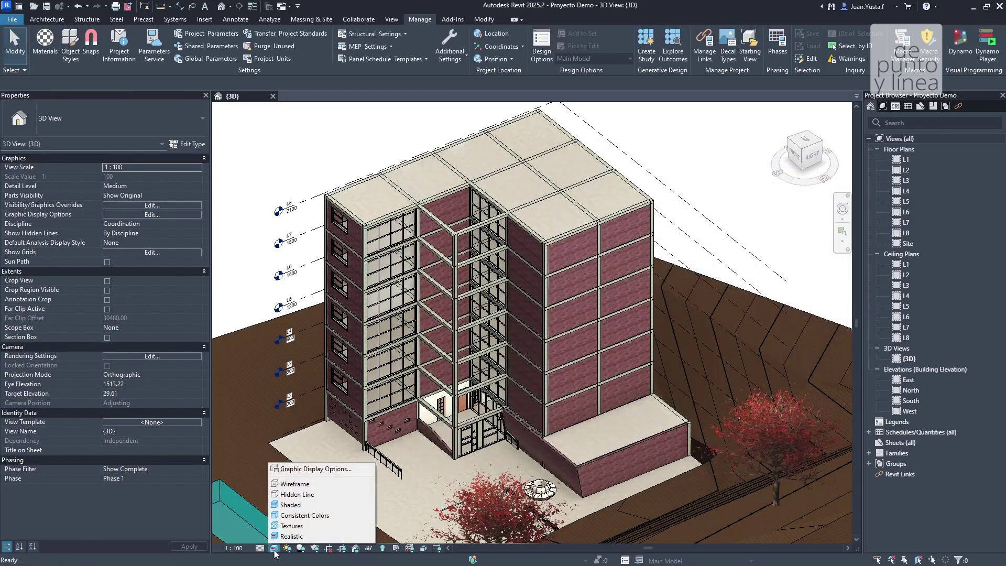
pyautogui.click(291, 505)
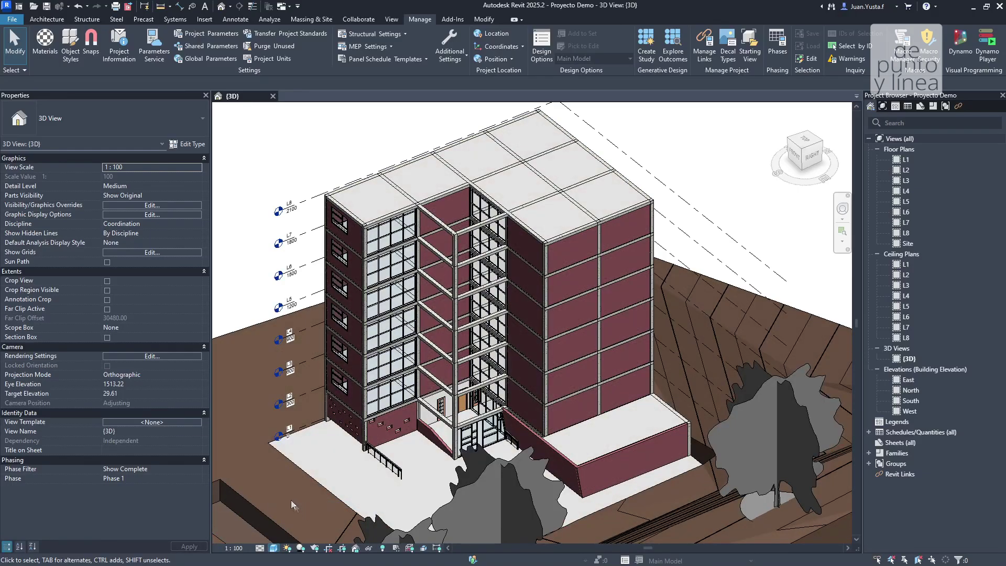
# - Examine the shaded colors and surface patterns of the brick walls and concrete columns and beams at different zoom levels
pyautogui.scroll(5, 578, 270)
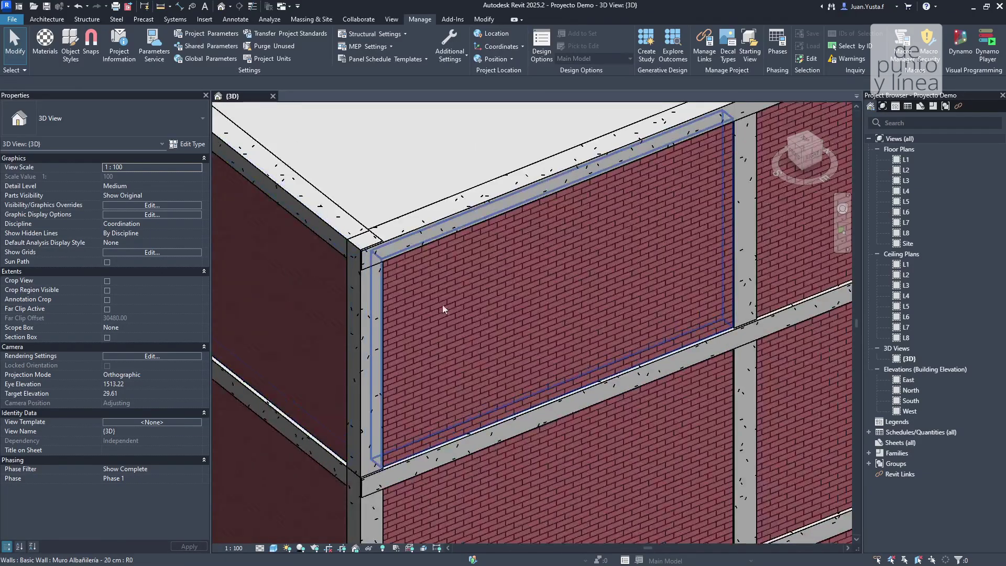
pyautogui.scroll(5, 445, 307)
pyautogui.scroll(-3, 325, 228)
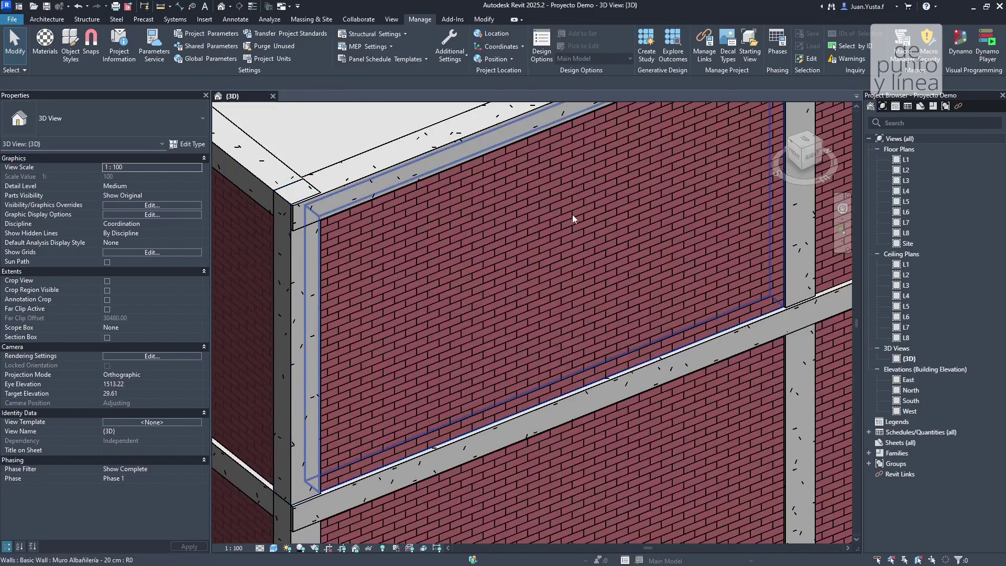
pyautogui.scroll(4, 314, 273)
pyautogui.scroll(-4, 377, 236)
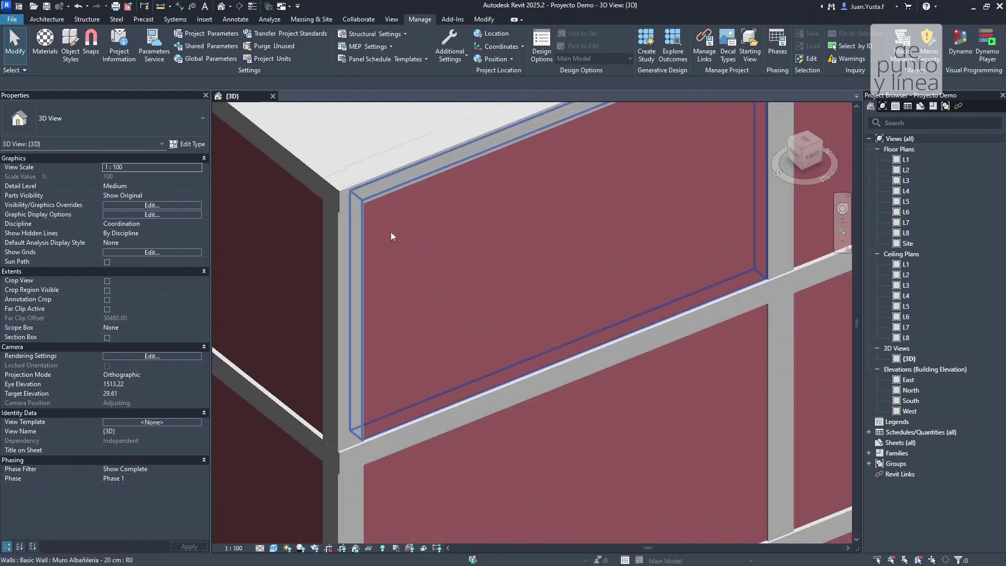
pyautogui.scroll(-4, 453, 296)
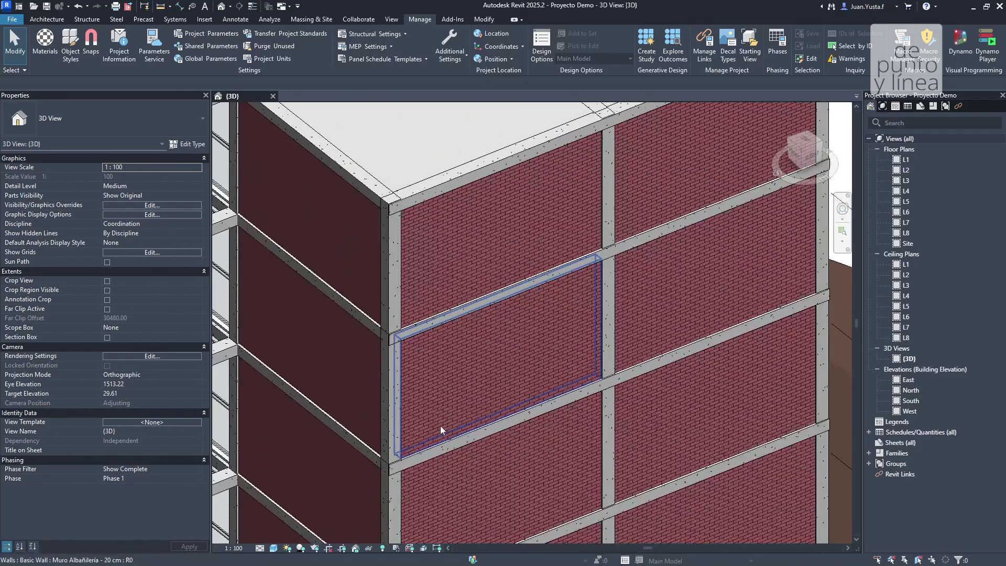
pyautogui.scroll(-1, 475, 319)
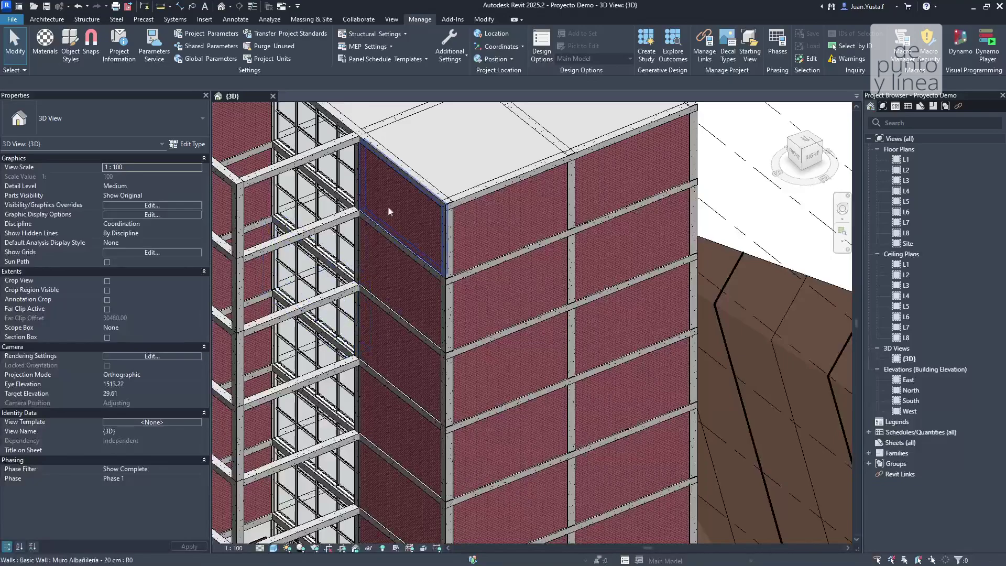
pyautogui.scroll(4, 473, 355)
pyautogui.scroll(2, 473, 356)
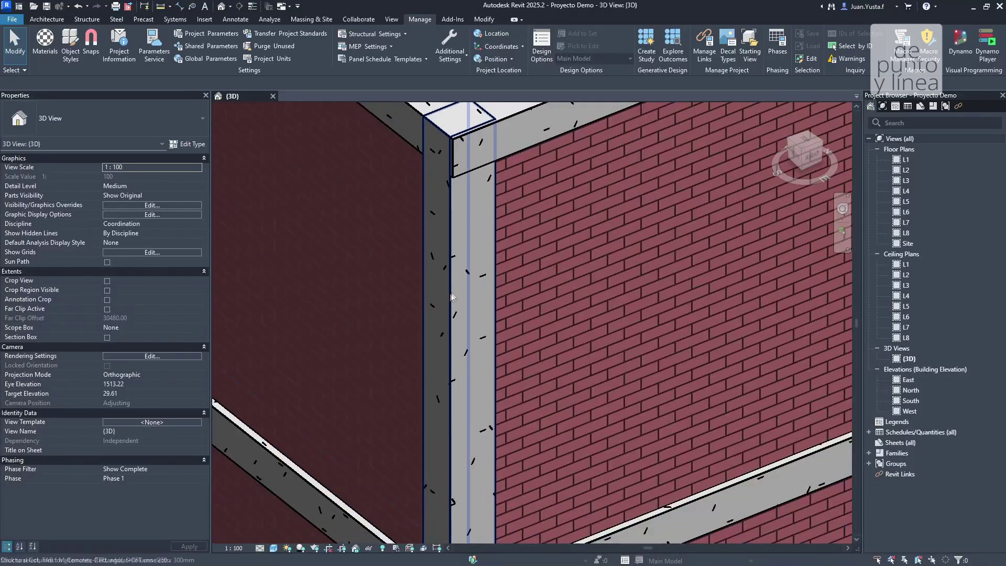
pyautogui.scroll(3, 456, 247)
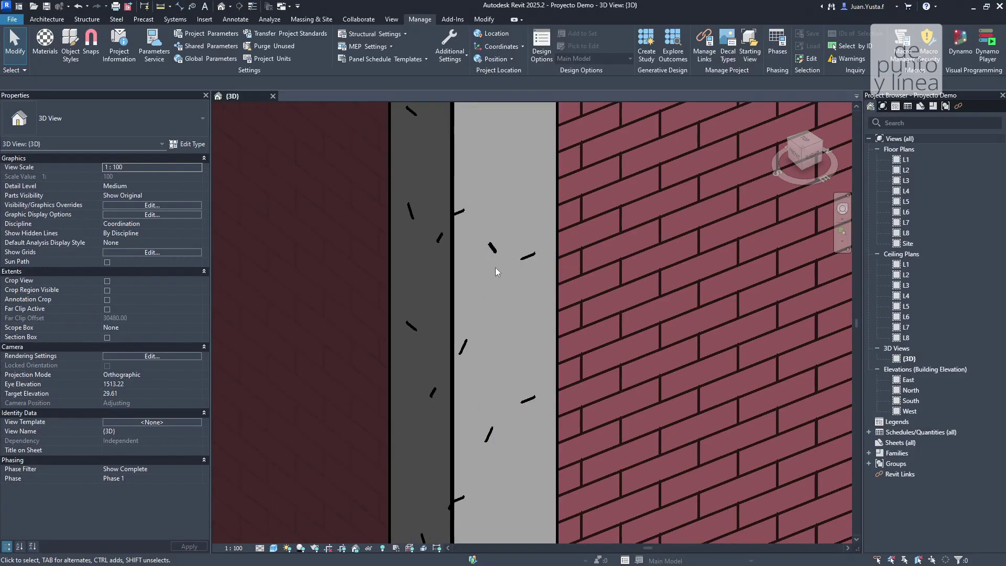
pyautogui.scroll(-6, 494, 253)
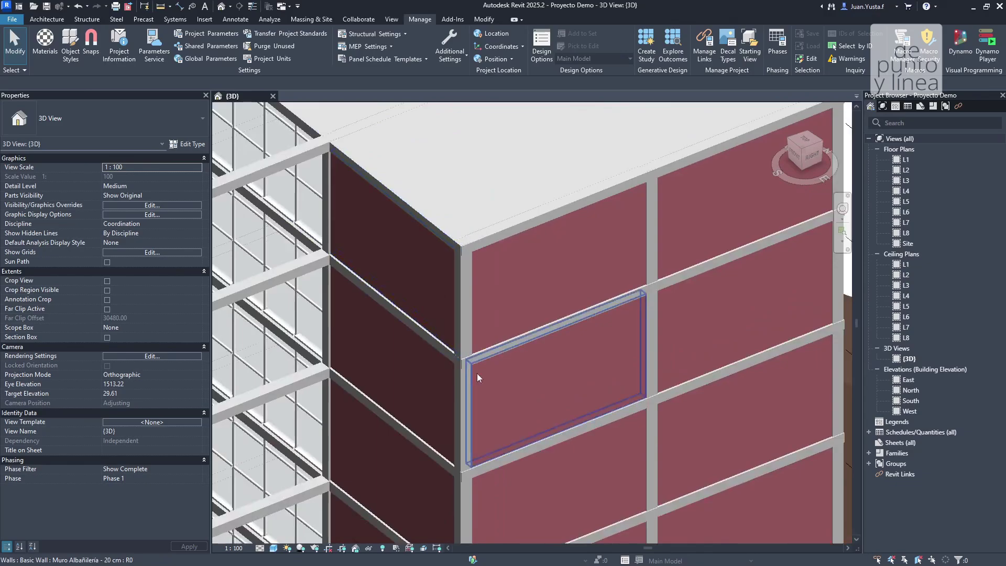
pyautogui.scroll(4, 461, 340)
pyautogui.scroll(-7, 335, 324)
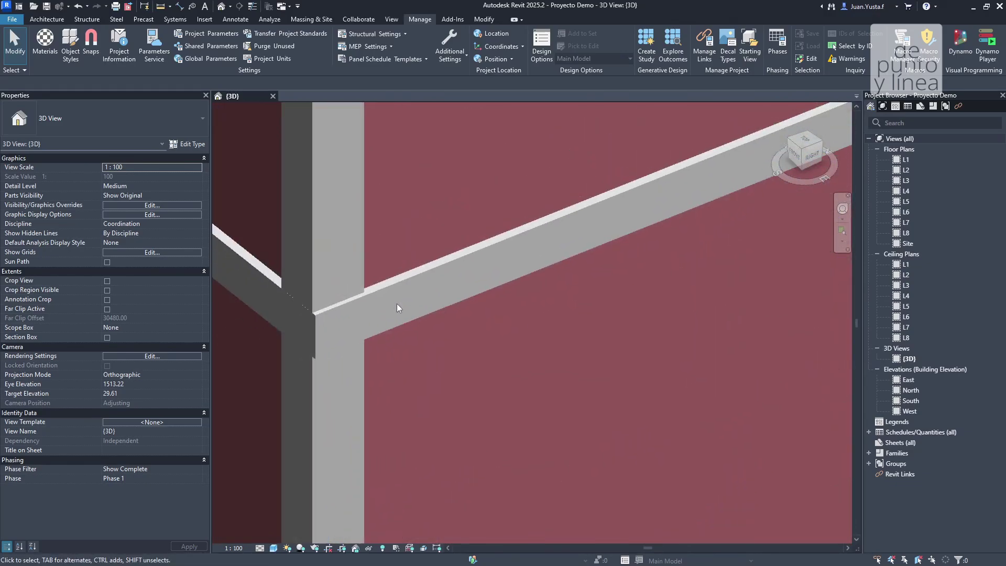
pyautogui.scroll(-5, 402, 305)
pyautogui.scroll(7, 385, 307)
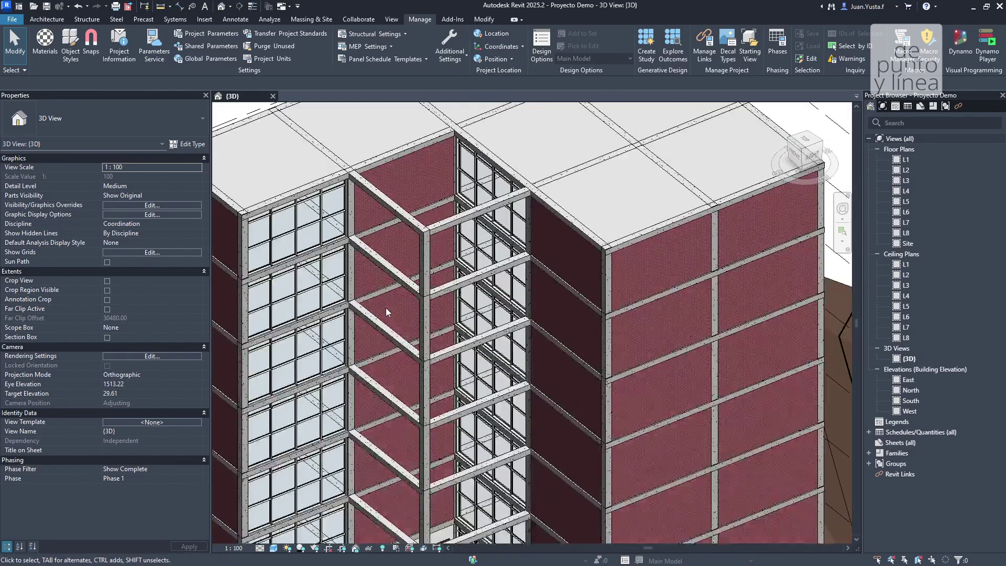
# - Reopen the Material Browser on Madera Fachada and view the color choices for its shading
pyautogui.click(51, 62)
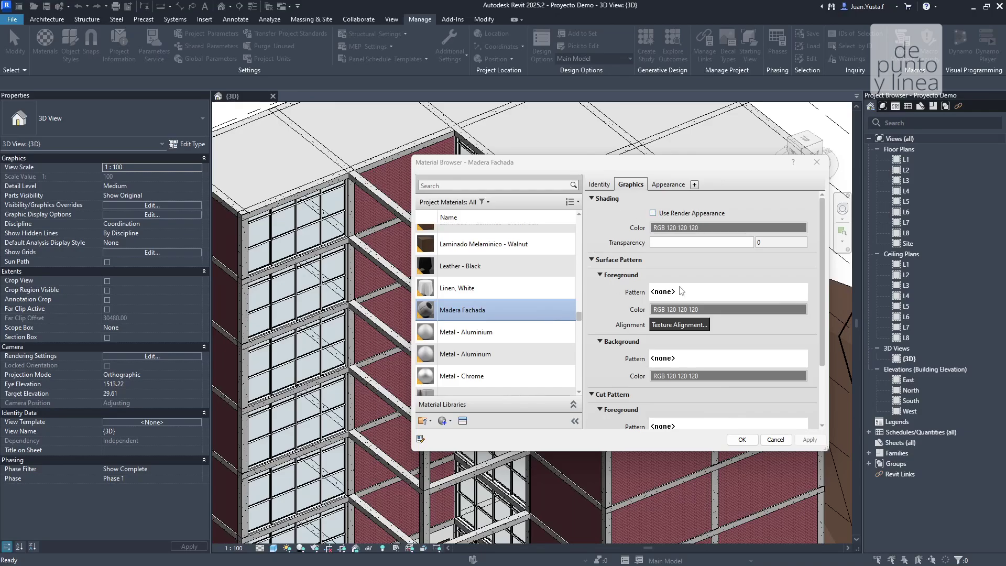
pyautogui.click(661, 243)
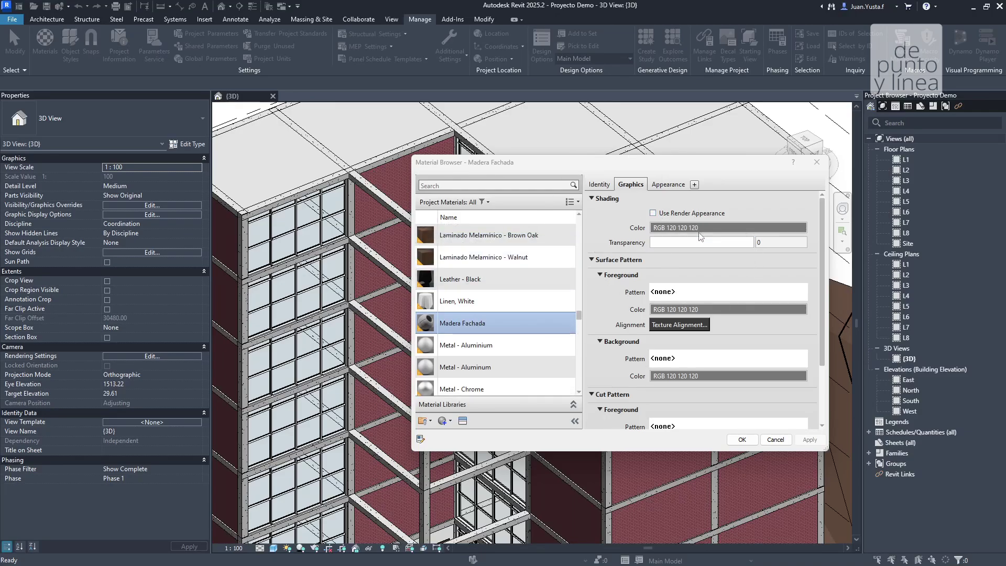
pyautogui.click(668, 231)
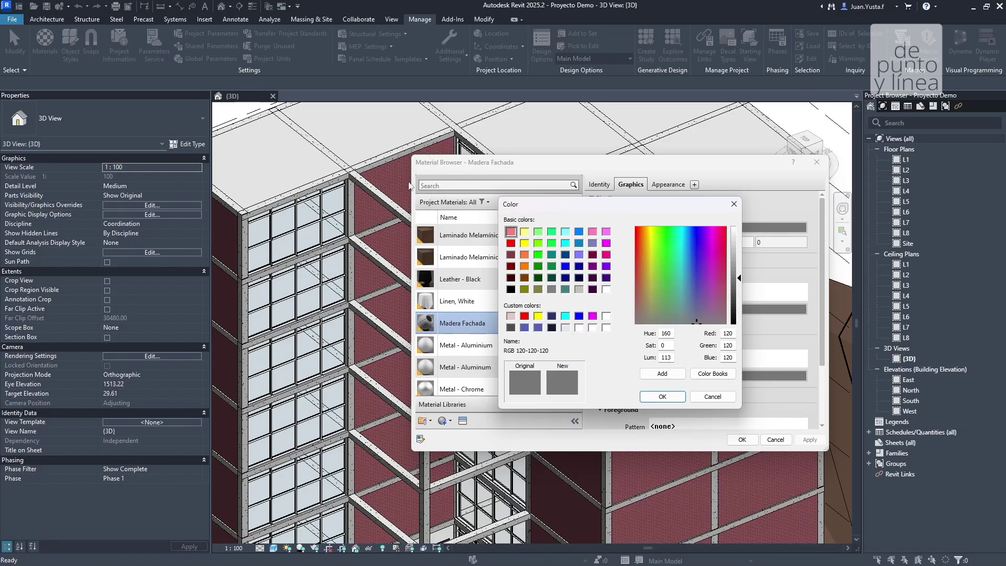
pyautogui.click(734, 204)
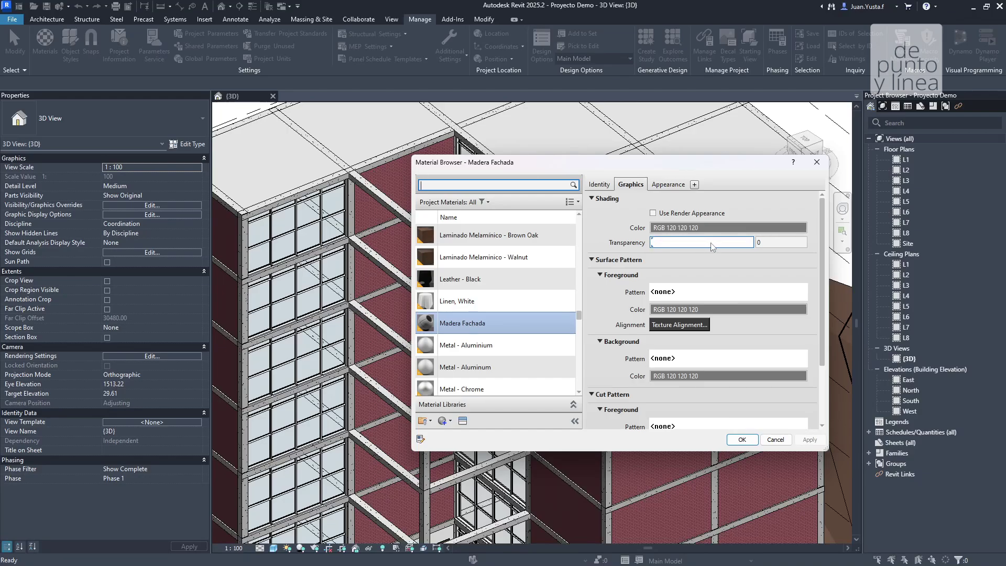
# - Compare Madera Fachada's generic appearance properties with its shading color and transparency settings in the graphics properties
pyautogui.moveTo(822, 236)
pyautogui.mouseDown()
pyautogui.moveTo(822, 322)
pyautogui.moveTo(829, 224)
pyautogui.mouseUp()
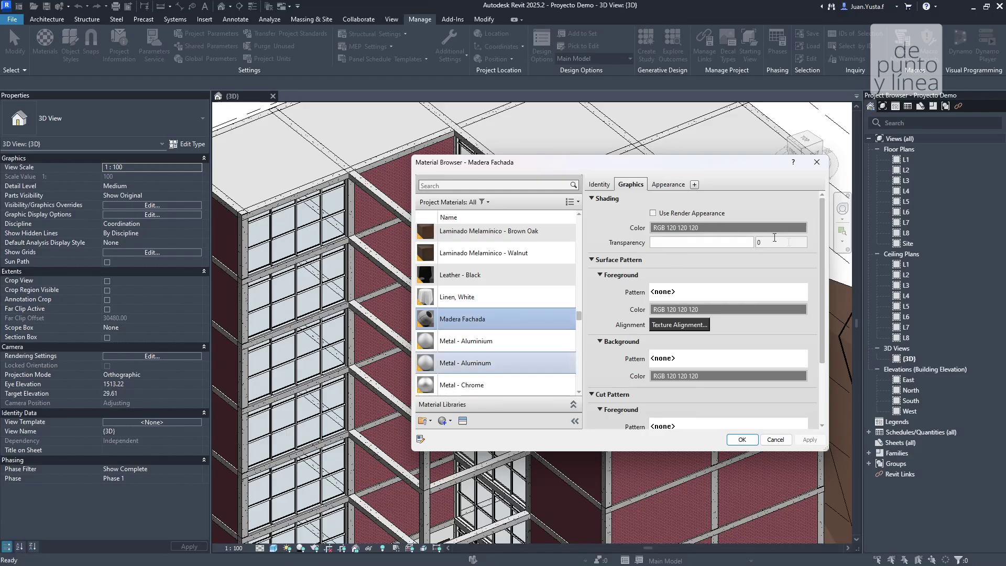
pyautogui.click(655, 185)
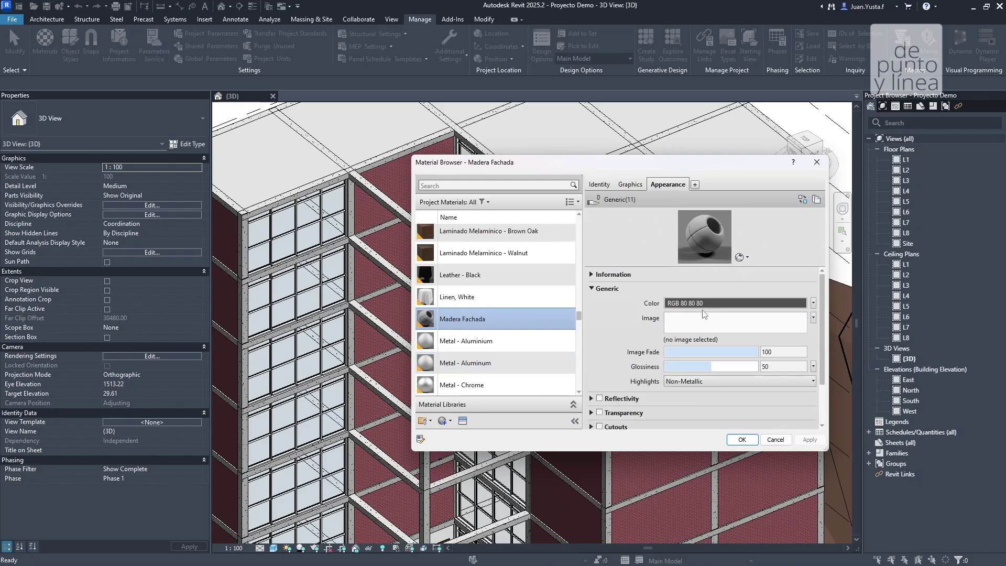
pyautogui.click(632, 185)
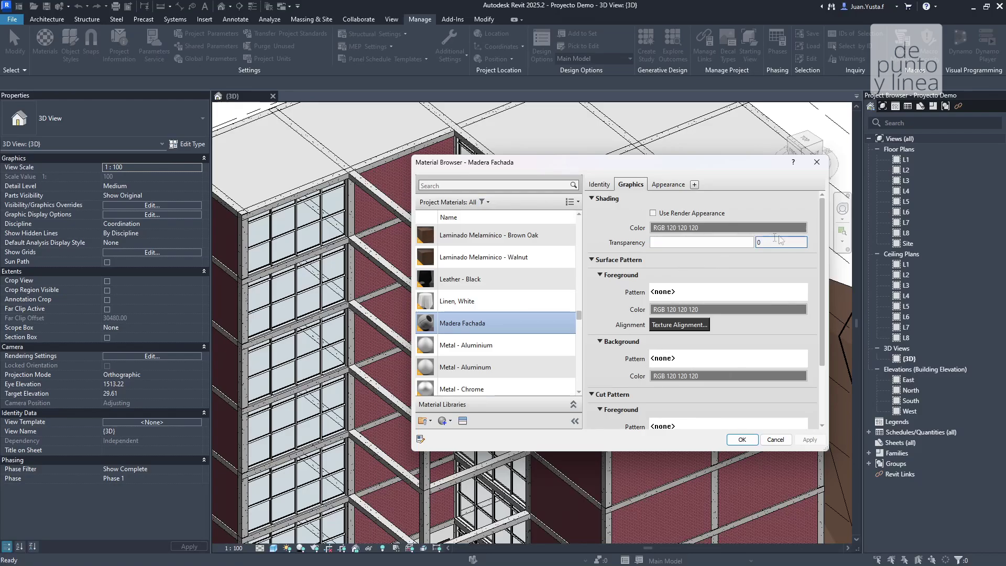
pyautogui.moveTo(822, 219)
pyautogui.mouseDown()
pyautogui.moveTo(819, 258)
pyautogui.moveTo(819, 203)
pyautogui.mouseUp()
# - Assign the Wood 1 drafting pattern to the surface foreground of Madera Fachada
pyautogui.click(658, 294)
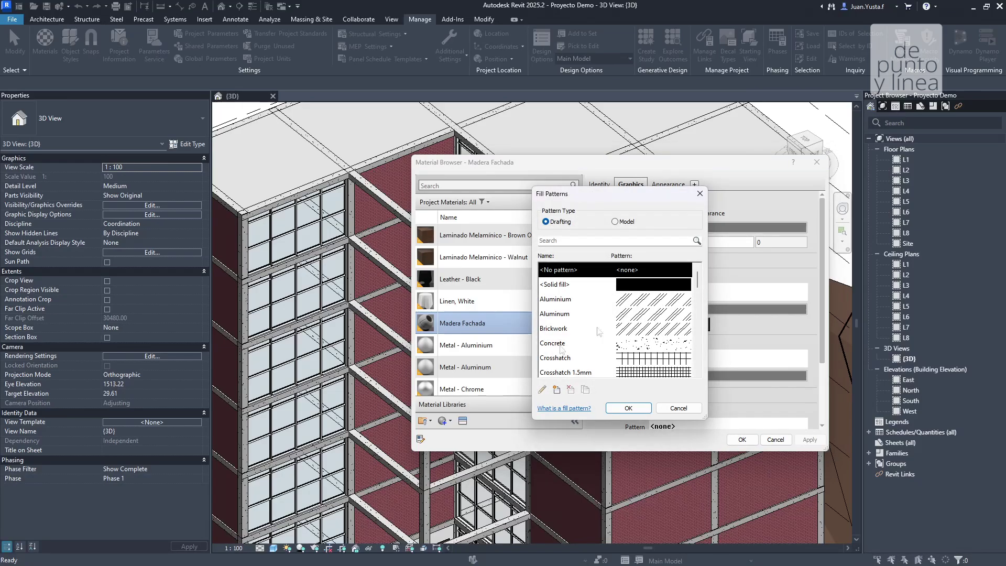
pyautogui.moveTo(697, 285); pyautogui.dragTo(698, 324)
pyautogui.scroll(-2, 698, 358)
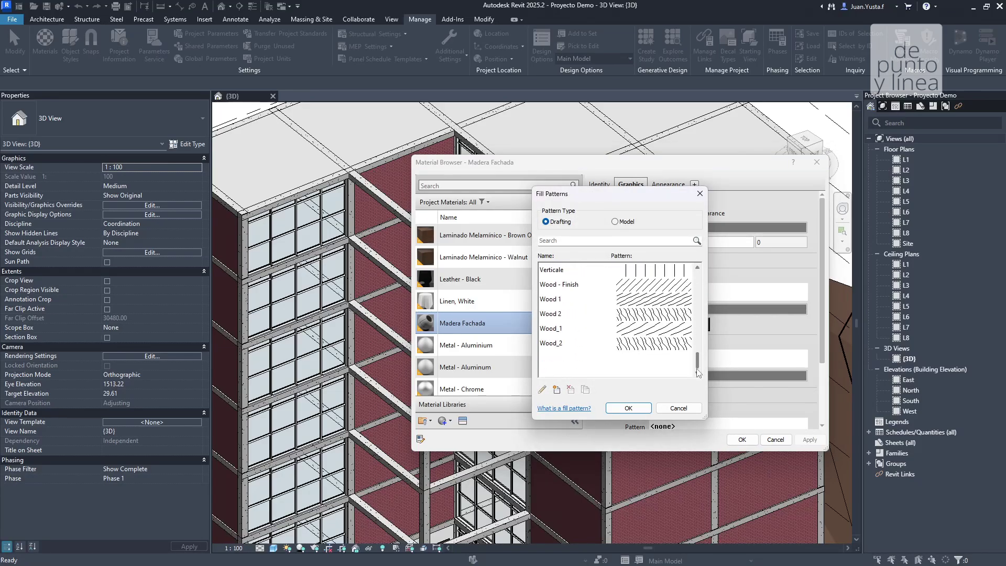
pyautogui.click(573, 343)
pyautogui.click(628, 303)
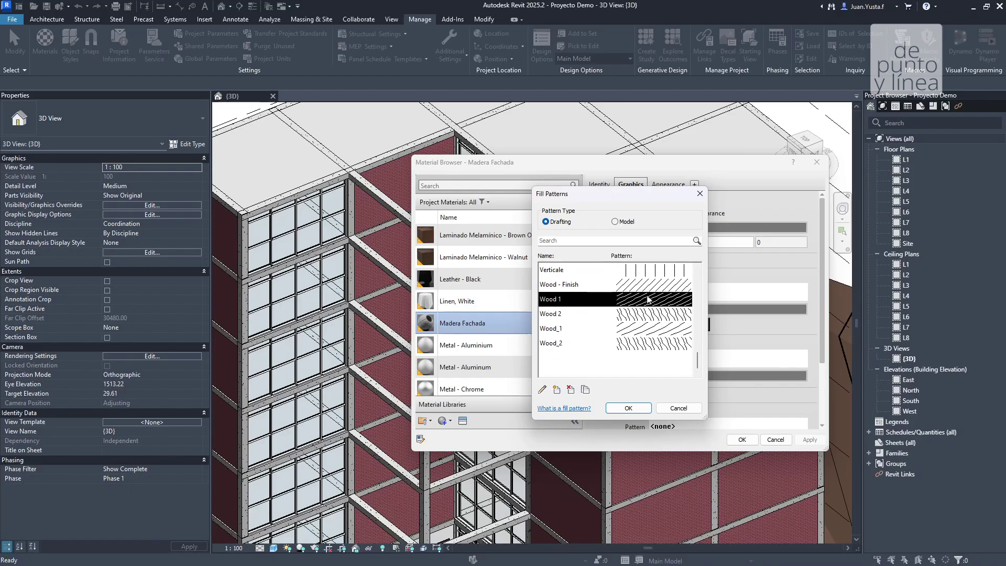
pyautogui.click(640, 410)
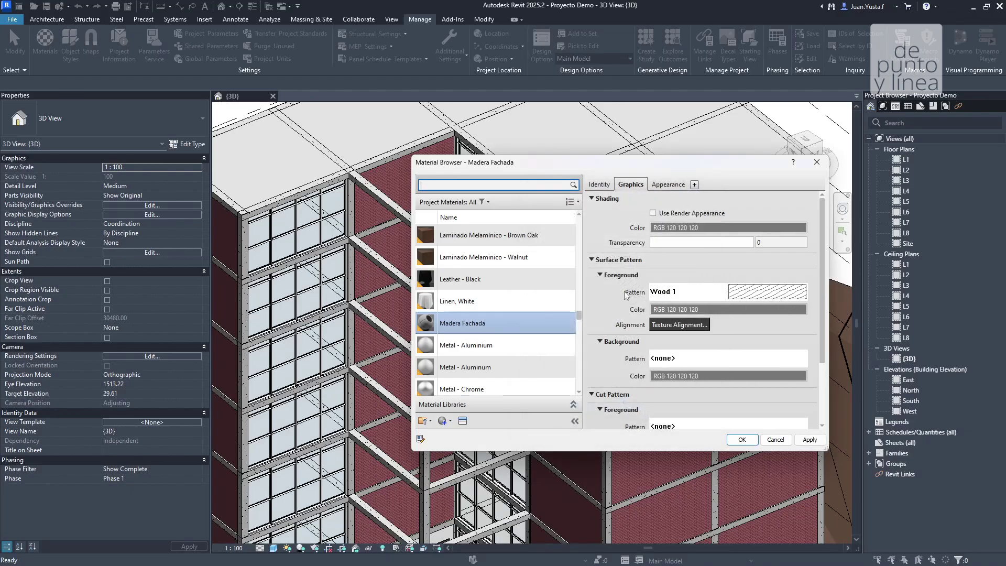
# - Set the surface foreground pattern color to a wood brown, RGB 156 109 58
pyautogui.click(709, 310)
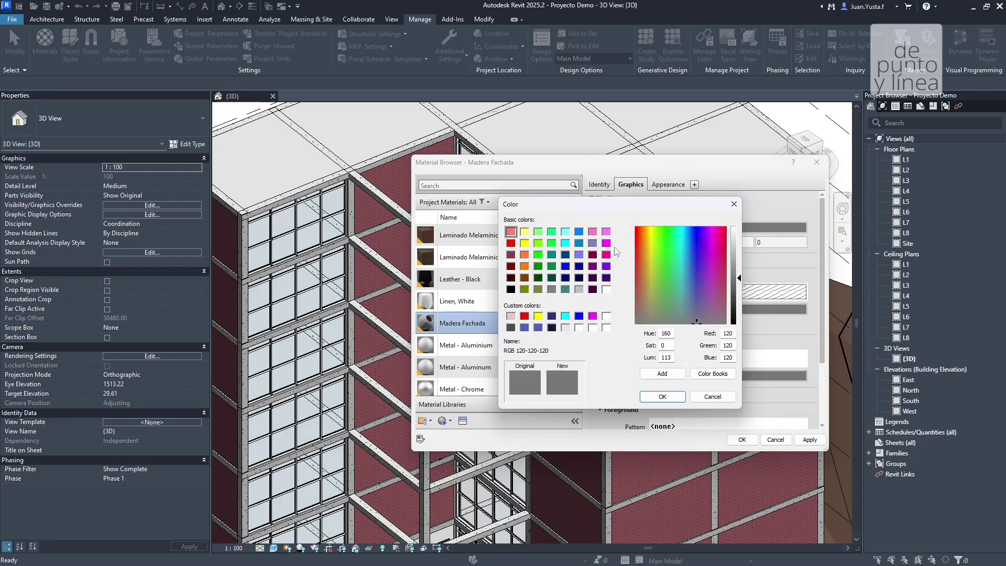
pyautogui.click(511, 255)
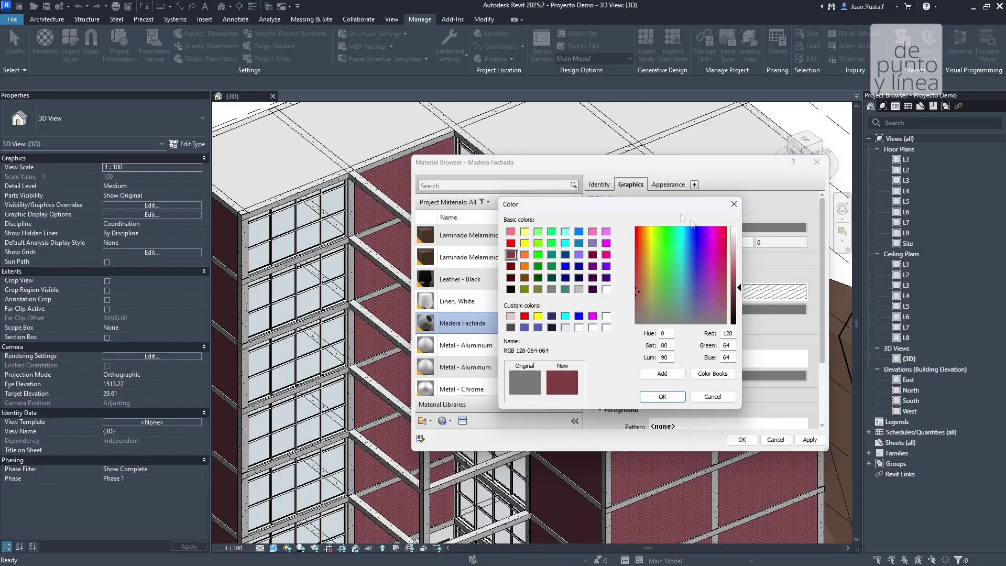
pyautogui.moveTo(680, 207); pyautogui.dragTo(565, 213)
pyautogui.click(522, 278)
pyautogui.click(622, 290)
pyautogui.click(532, 285)
pyautogui.click(529, 284)
pyautogui.click(547, 402)
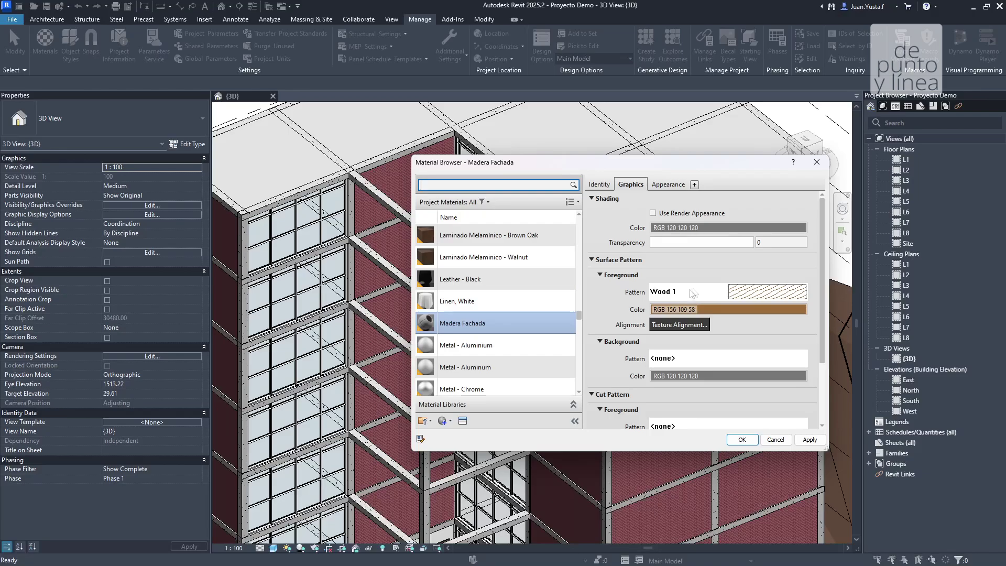
# - Give the surface background a solid fill in light beige, RGB 219 198 176
pyautogui.click(654, 360)
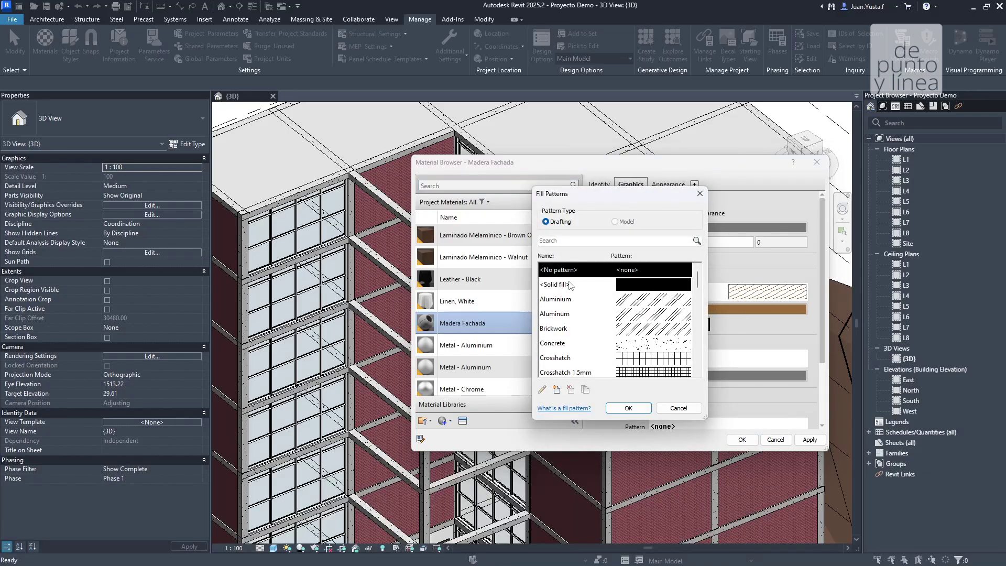
pyautogui.click(570, 285)
pyautogui.click(628, 409)
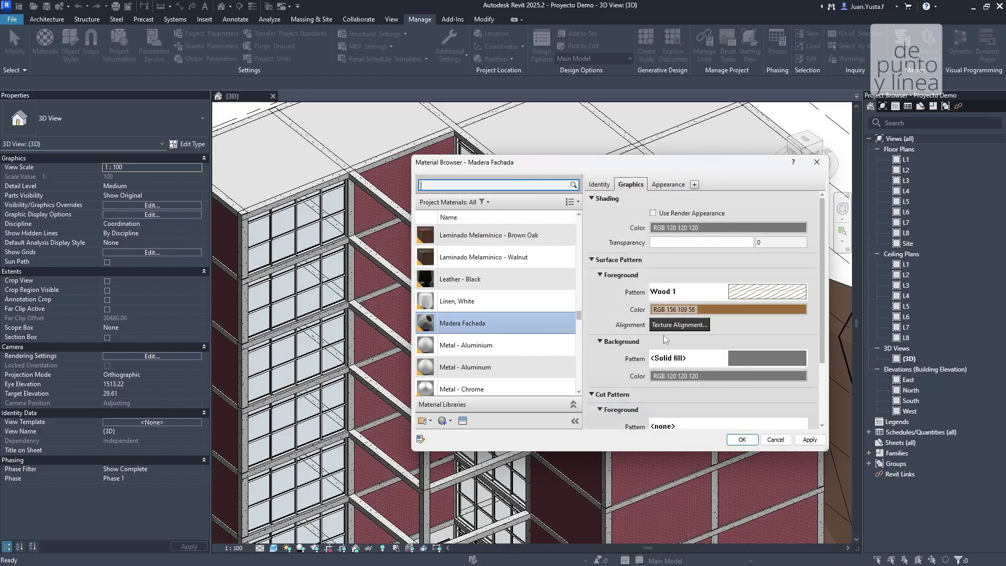
pyautogui.click(739, 376)
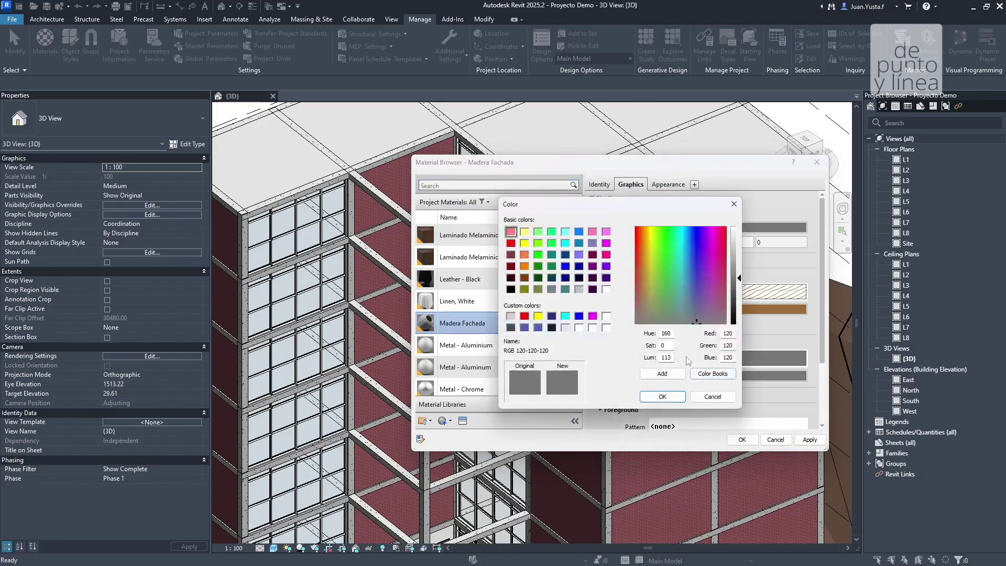
pyautogui.click(511, 255)
pyautogui.click(738, 250)
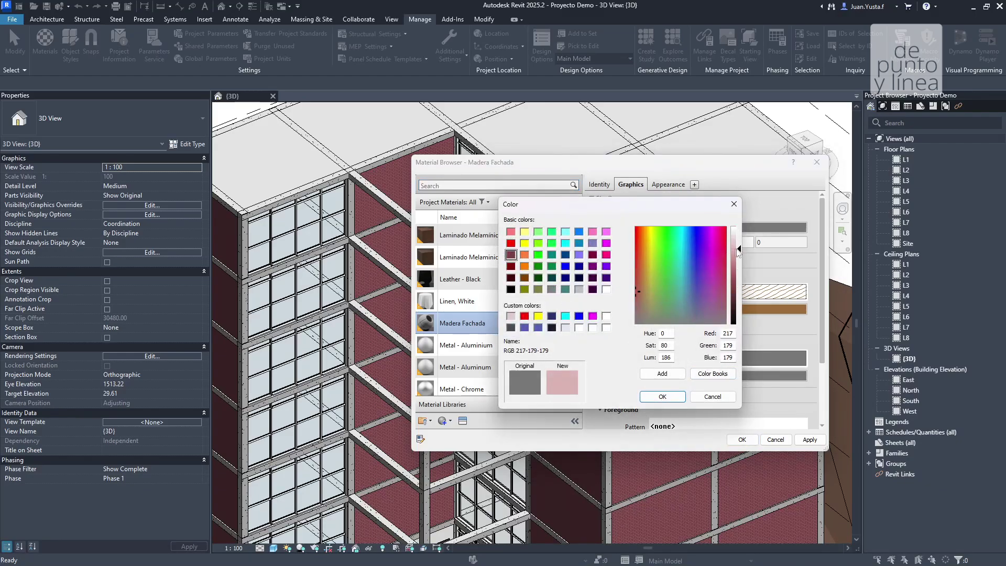
pyautogui.click(643, 288)
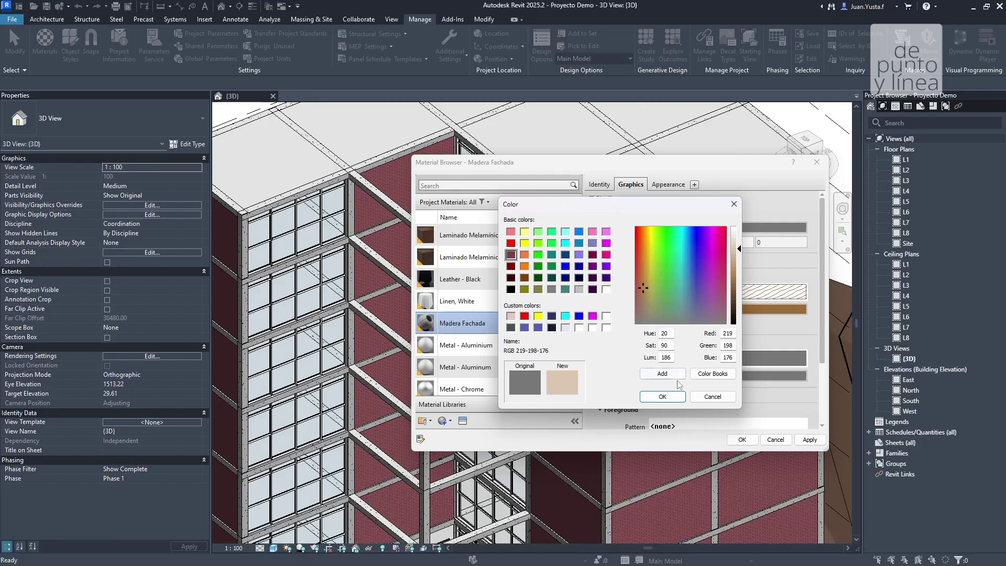
pyautogui.click(662, 396)
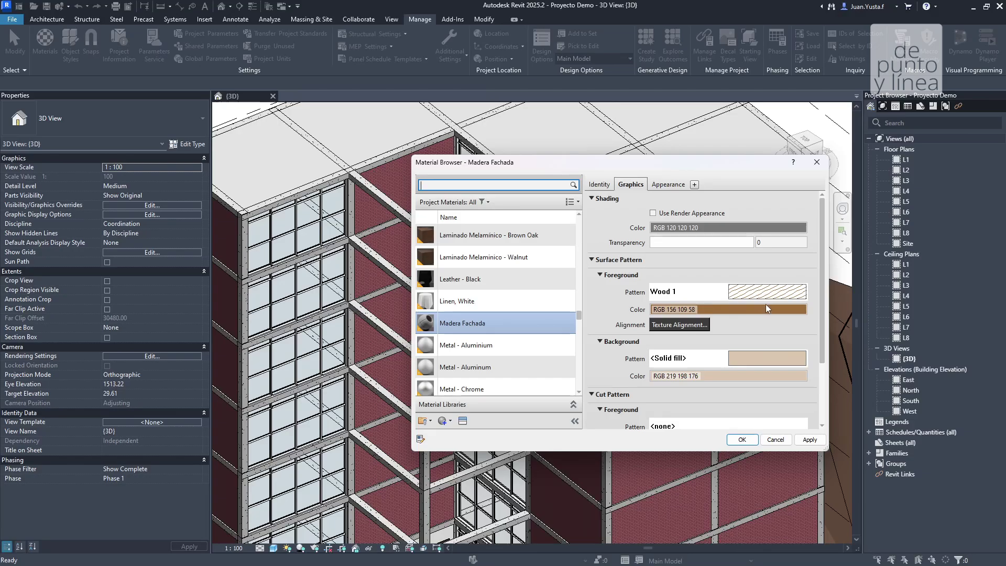
# - Give the cut pattern background a solid fill in RGB 128 64 64 and apply the material changes
pyautogui.scroll(-3, 815, 303)
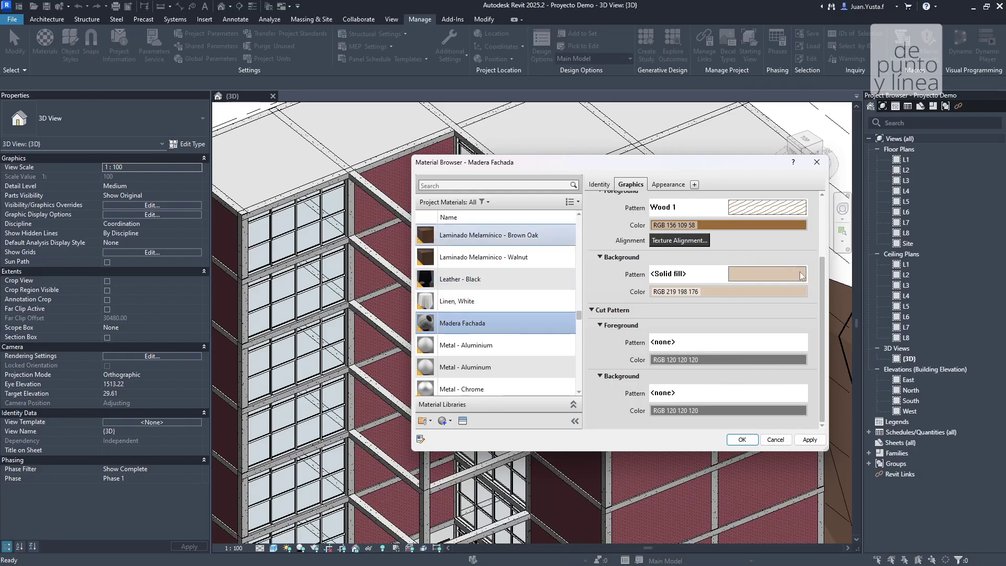
pyautogui.scroll(2, 820, 304)
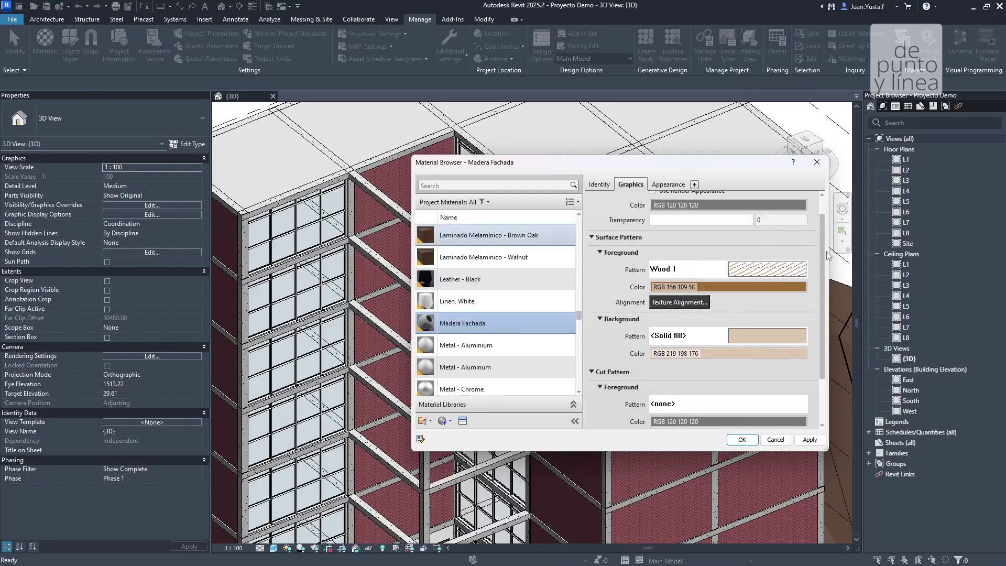
pyautogui.scroll(-2, 821, 300)
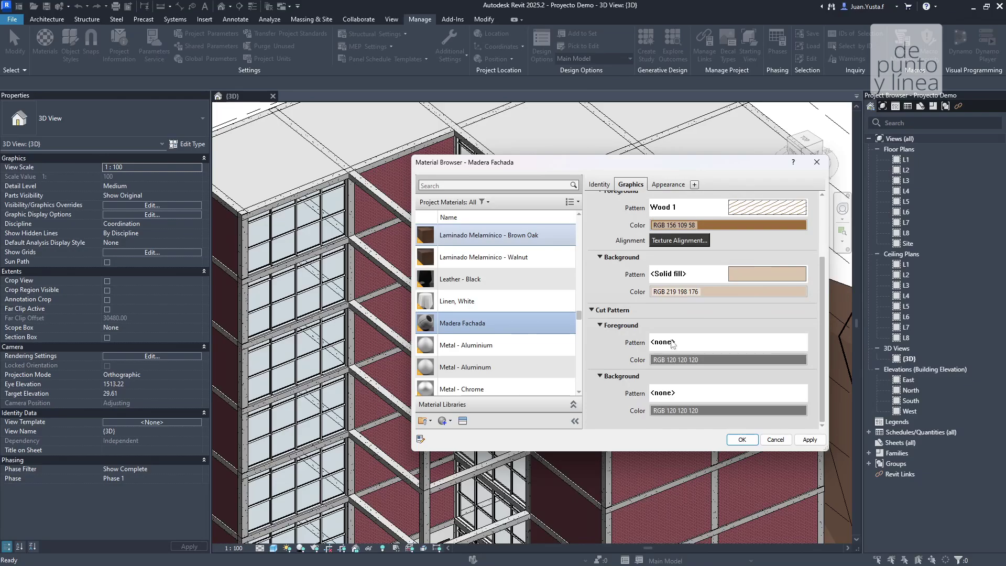
pyautogui.click(674, 398)
pyautogui.click(645, 283)
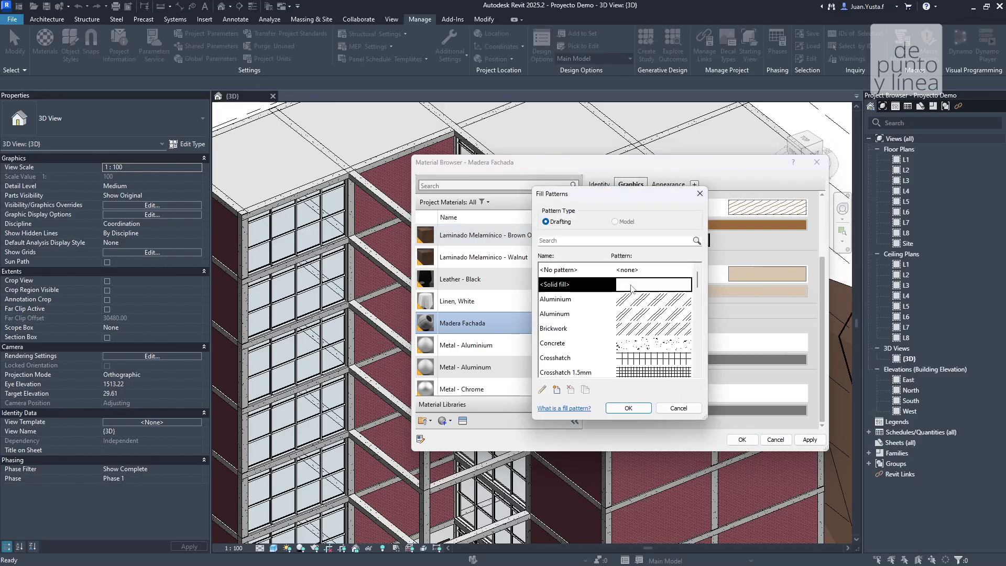
pyautogui.click(629, 411)
pyautogui.click(695, 410)
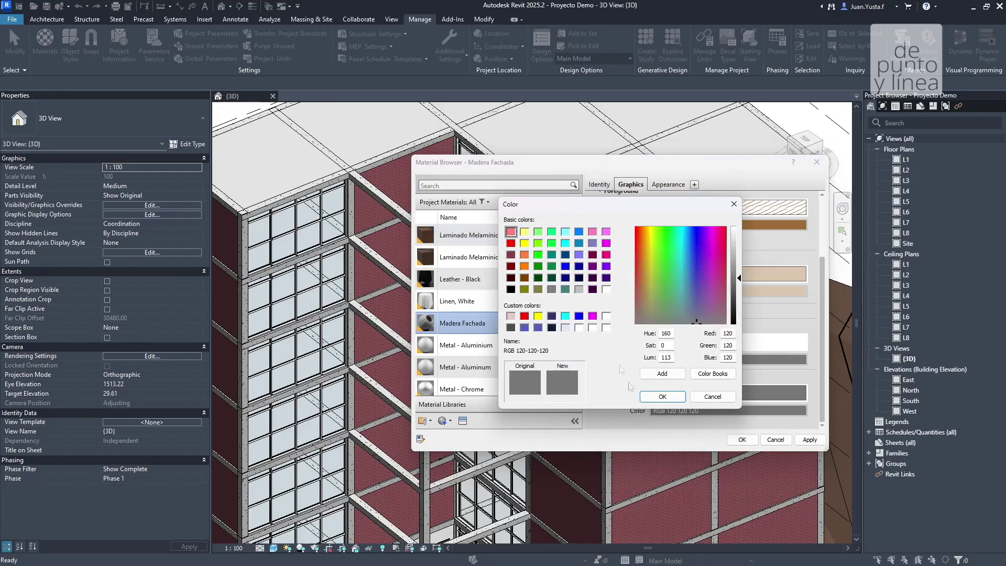
pyautogui.click(511, 255)
pyautogui.click(662, 396)
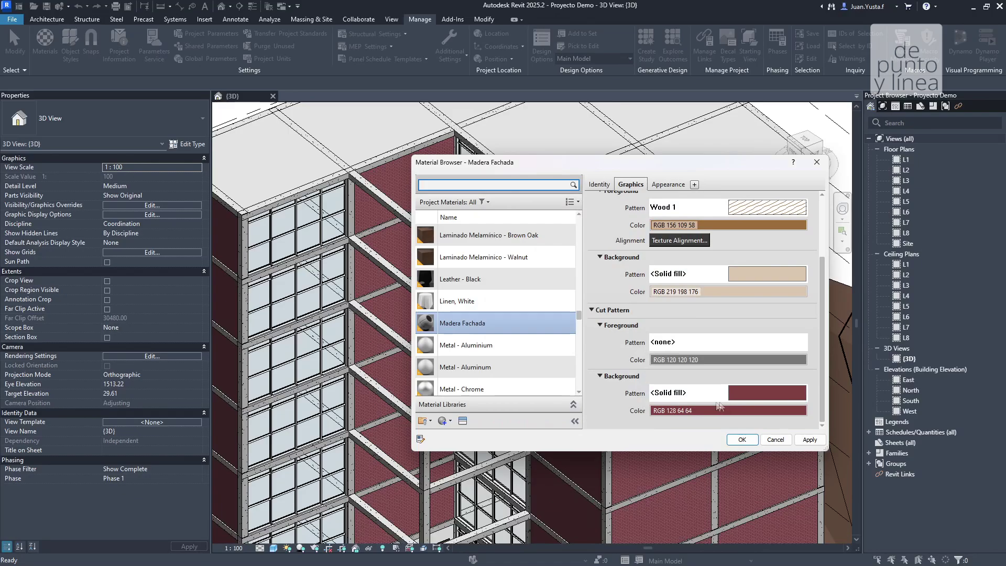
pyautogui.scroll(3, 820, 314)
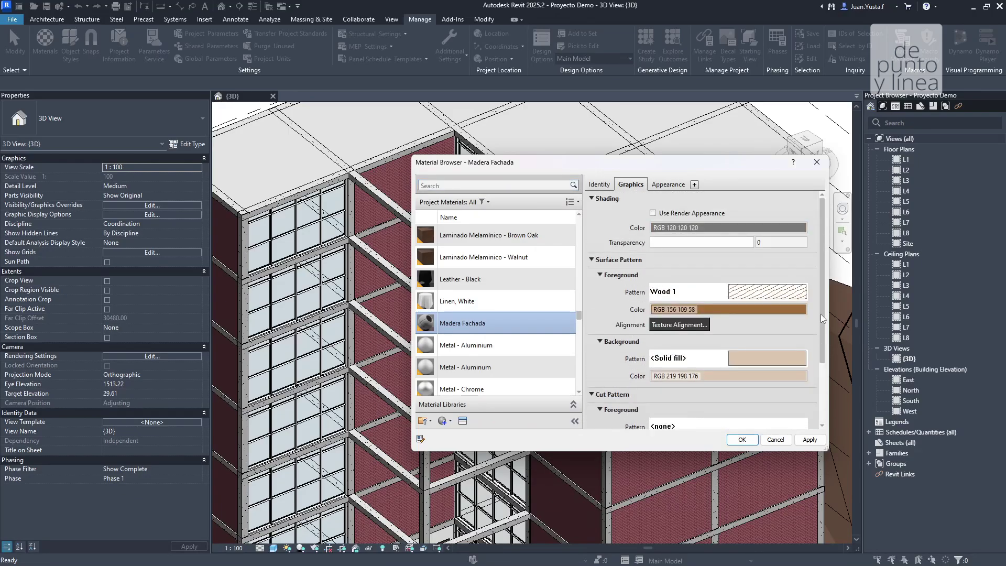
pyautogui.click(809, 439)
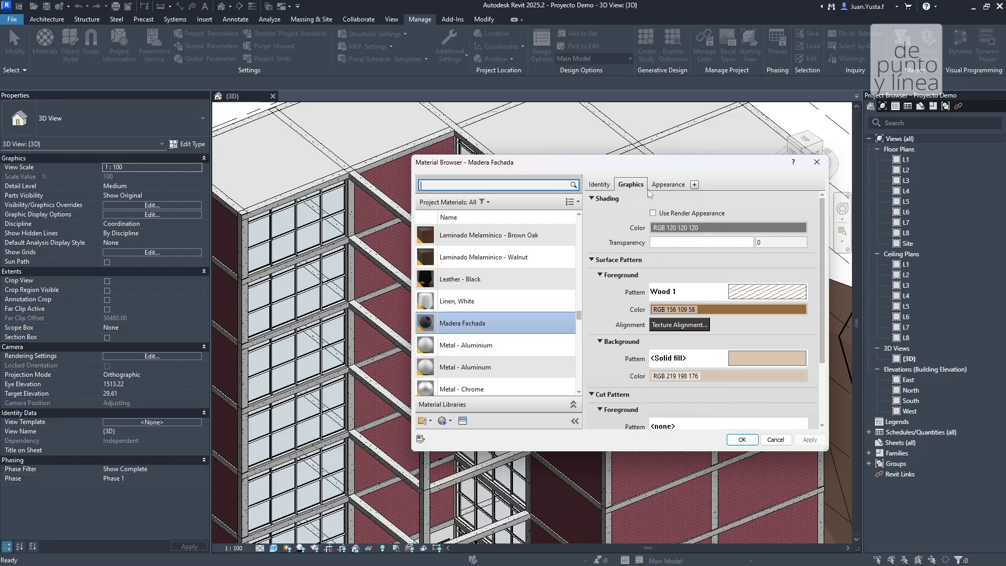
# - Review Madera Fachada's appearance properties and its surface and cut pattern settings
pyautogui.click(670, 185)
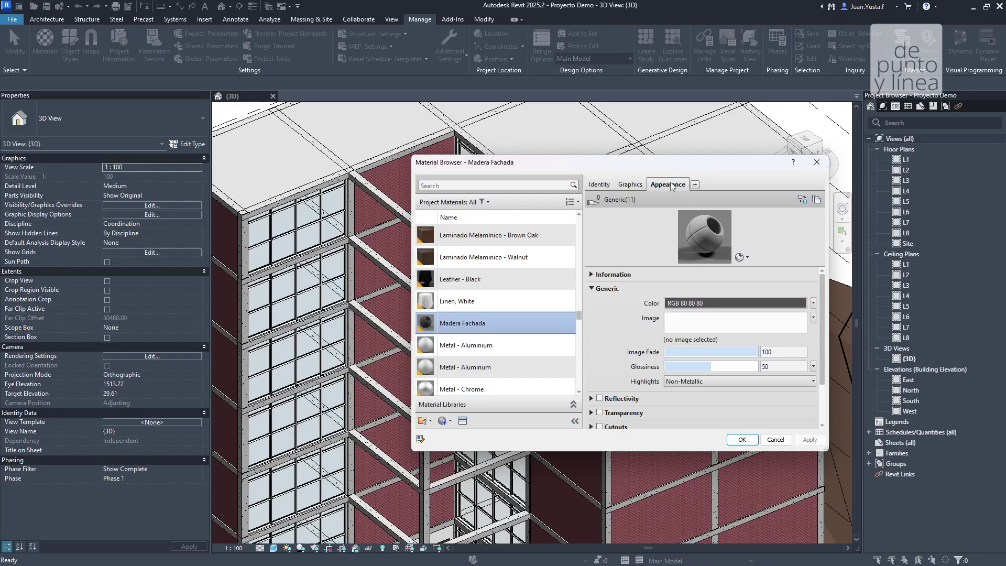
pyautogui.click(630, 184)
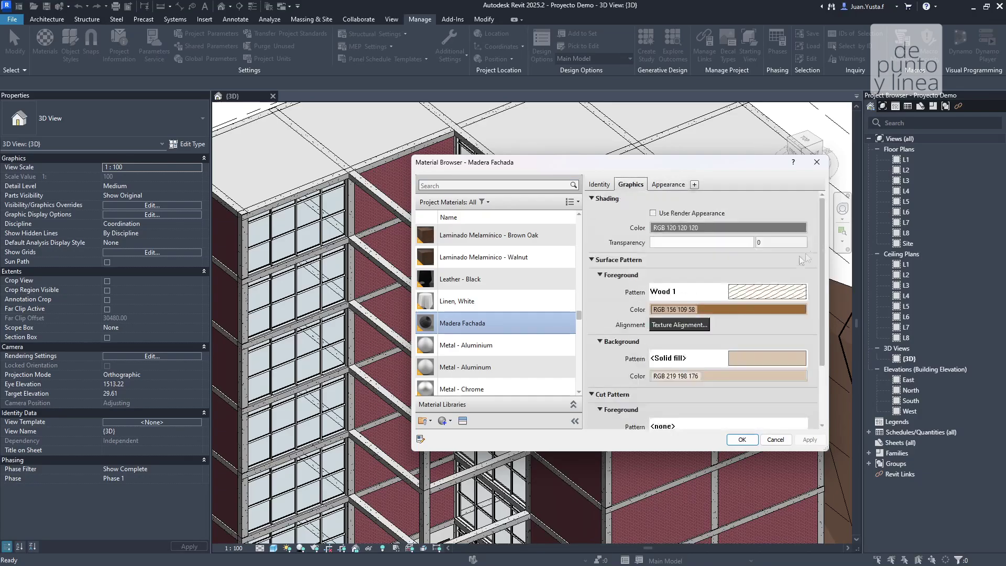
pyautogui.scroll(-3, 822, 238)
pyautogui.scroll(3, 819, 234)
pyautogui.scroll(-1, 554, 361)
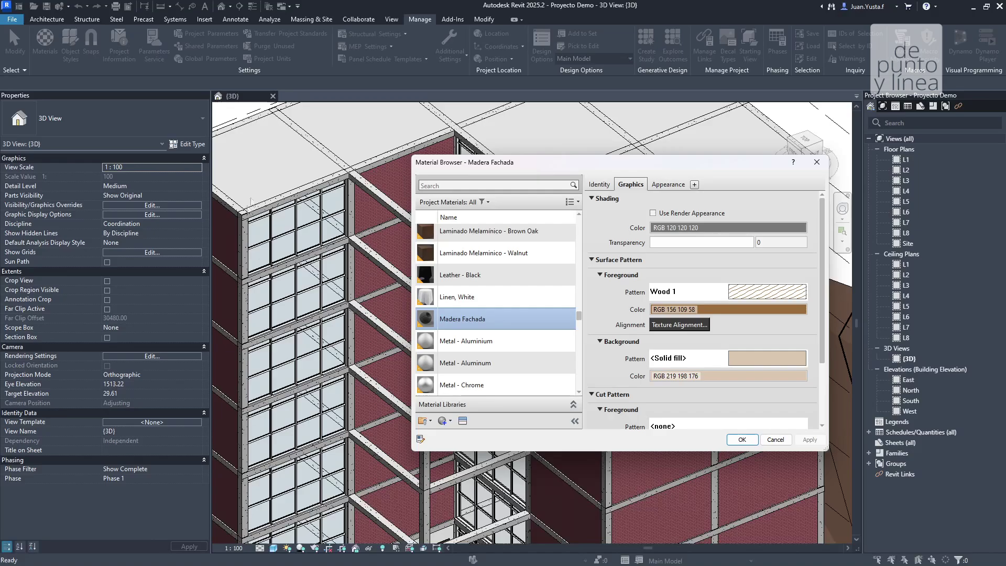
# - Show Madera Fachada's appearance properties, move the Material Browser aside and open the Asset Browser
pyautogui.click(674, 186)
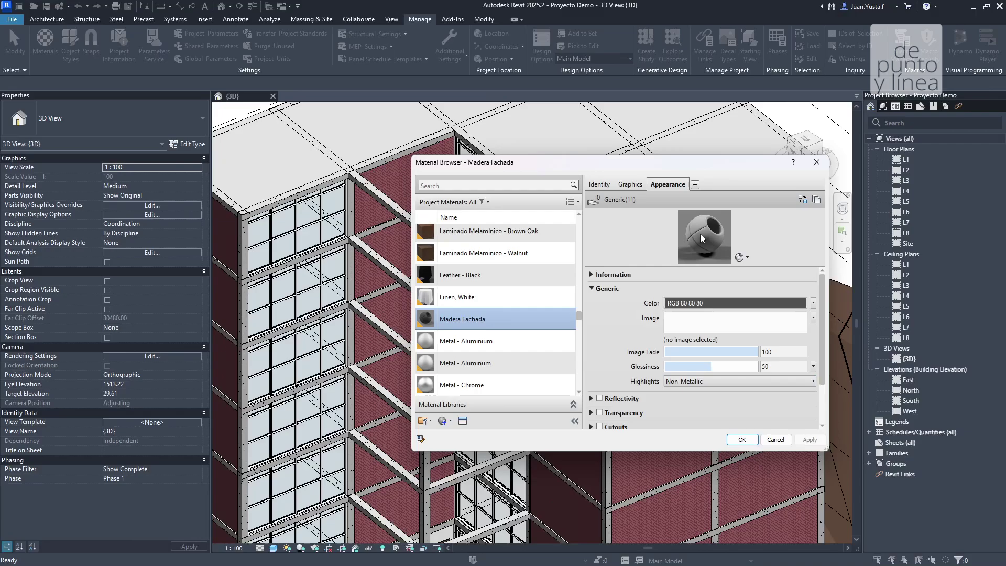
pyautogui.moveTo(674, 167); pyautogui.dragTo(431, 163)
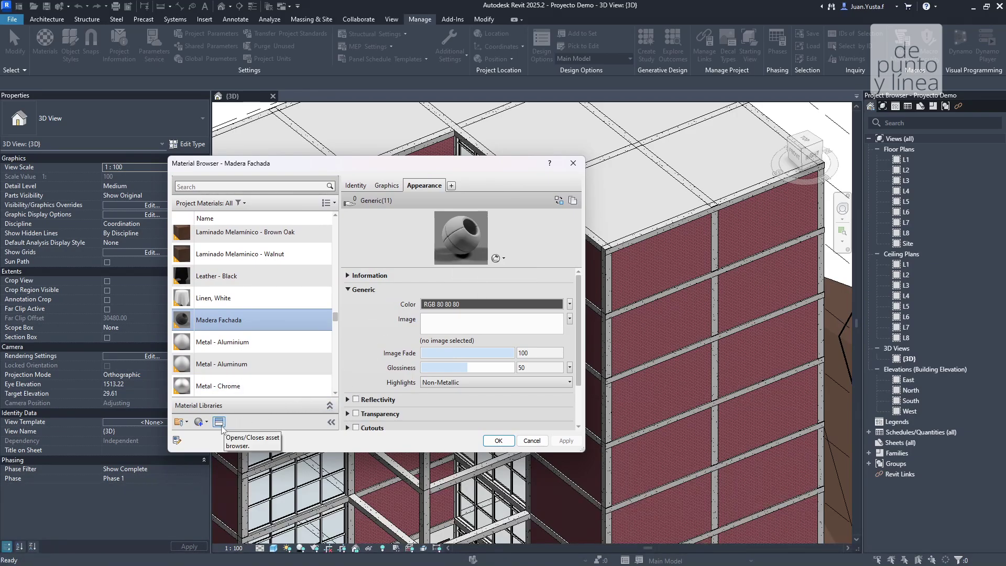
pyautogui.press('ctrl')
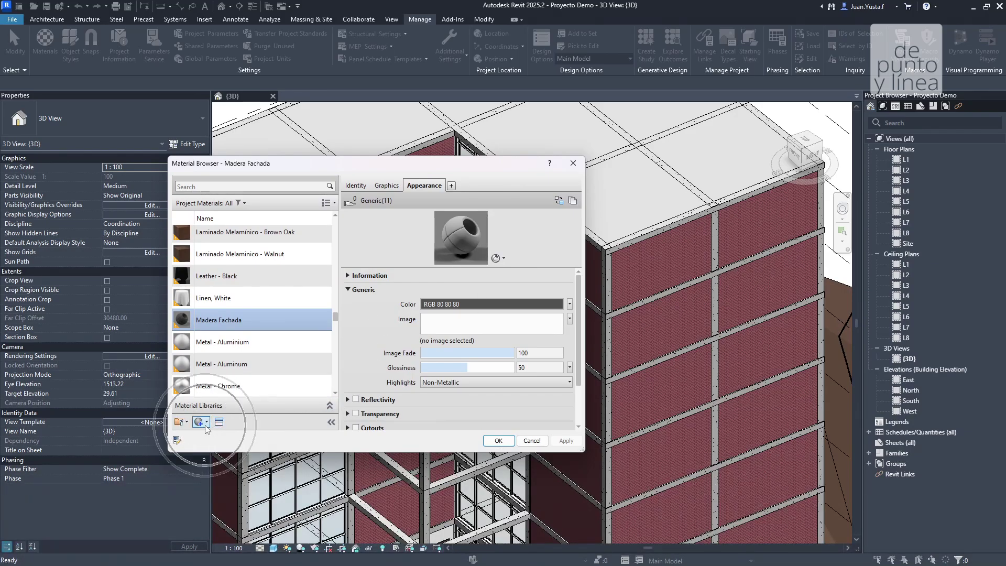
pyautogui.press('ctrl')
pyautogui.click(220, 423)
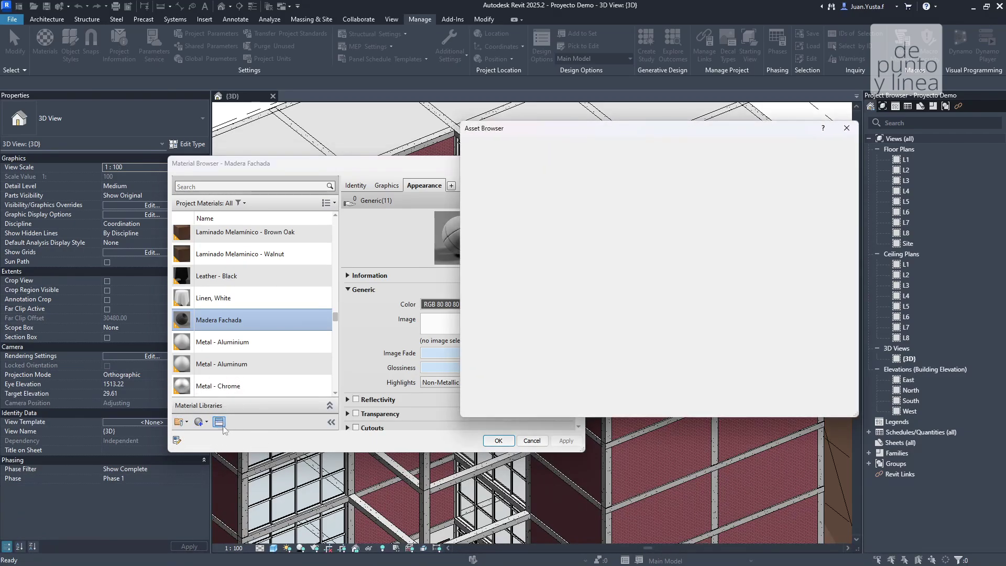
# - Move the Asset Browser beside the material list and expand the Appearance Library to show its asset categories
pyautogui.moveTo(643, 112); pyautogui.dragTo(662, 165)
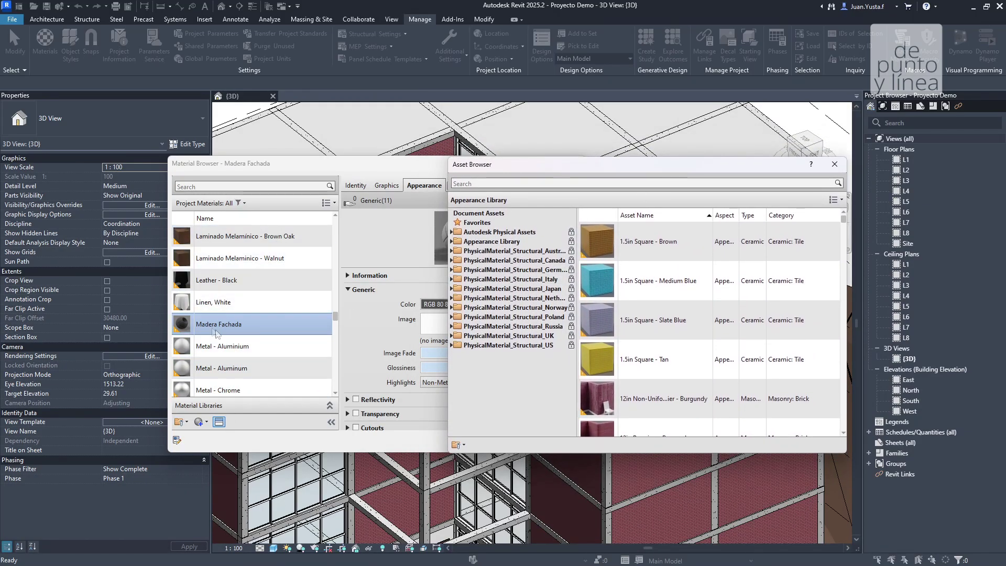
pyautogui.scroll(-1, 751, 296)
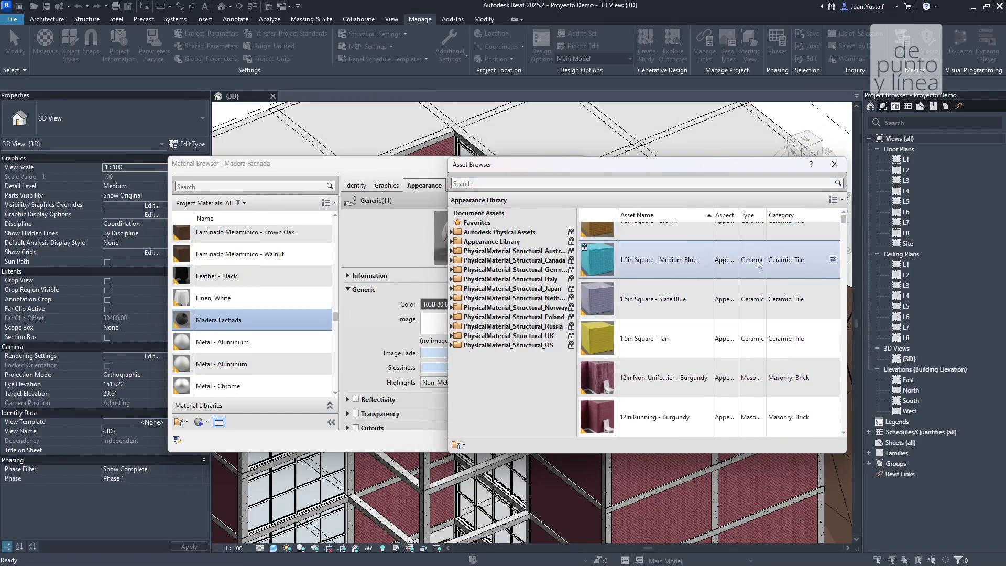
pyautogui.click(686, 304)
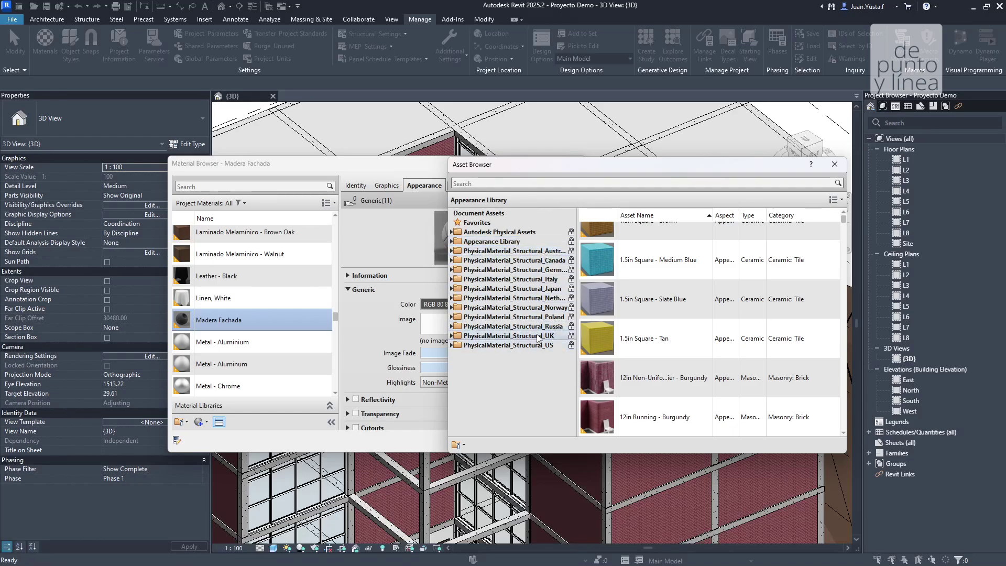
pyautogui.click(451, 241)
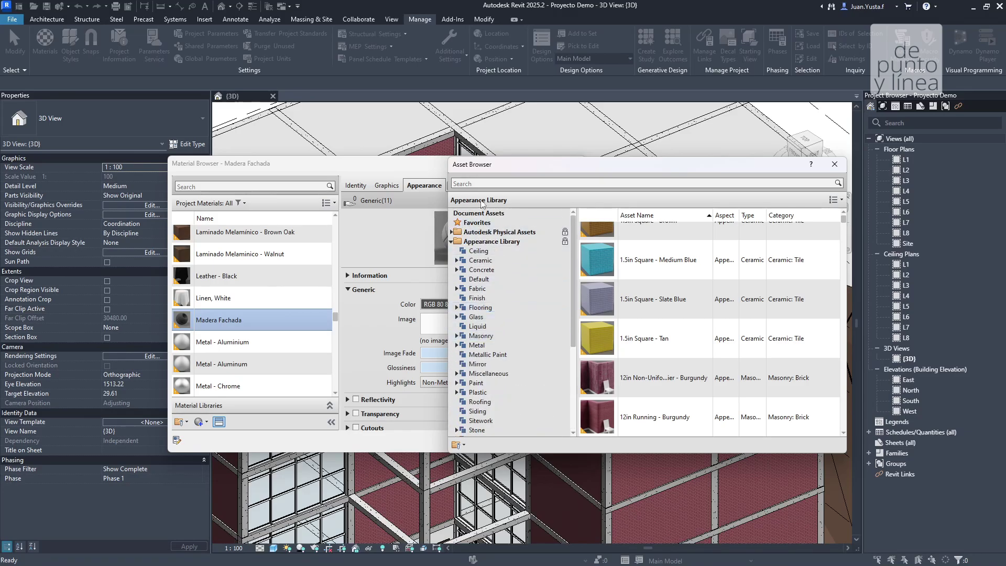
pyautogui.click(470, 184)
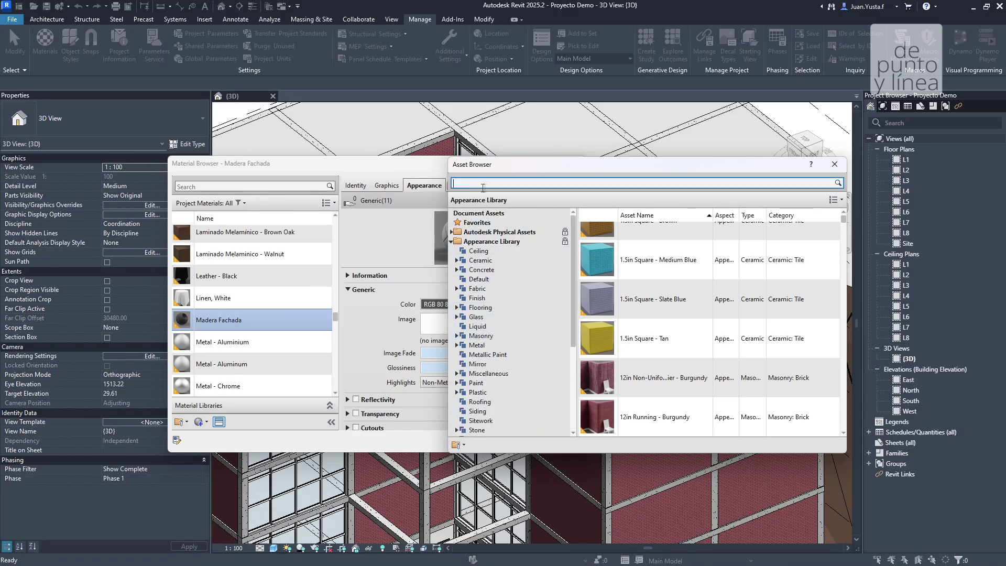
pyautogui.click(452, 242)
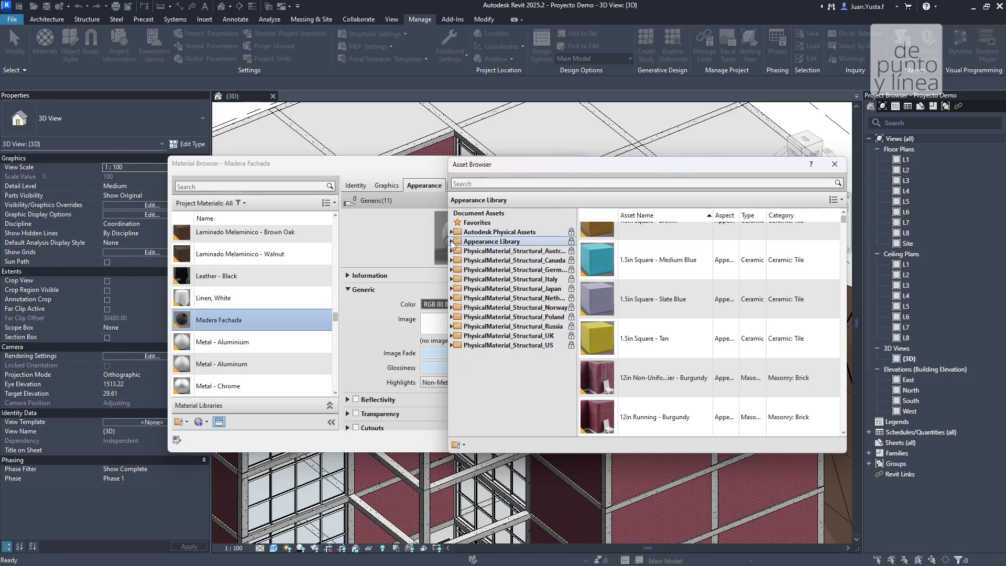
pyautogui.click(452, 242)
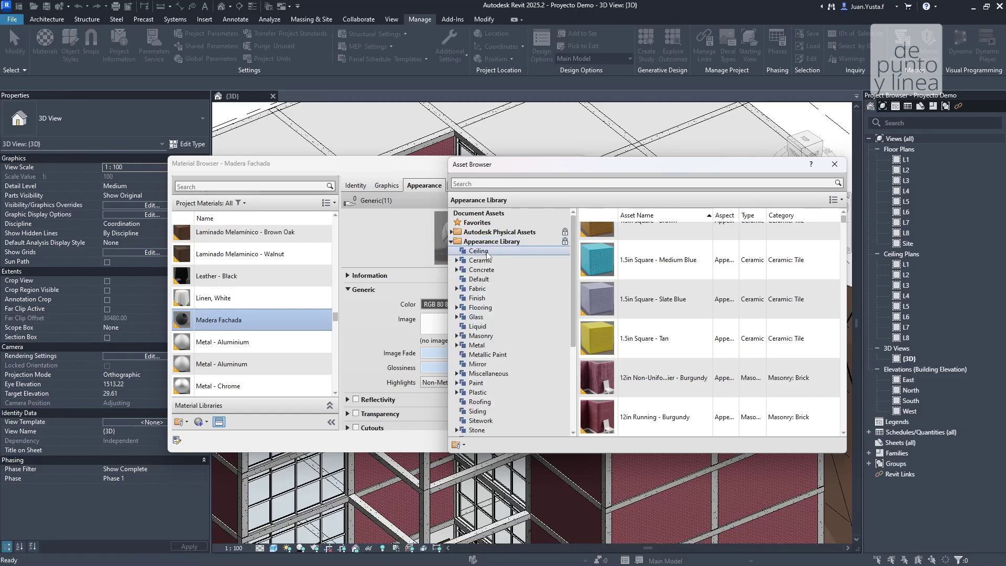
pyautogui.scroll(-1, 576, 283)
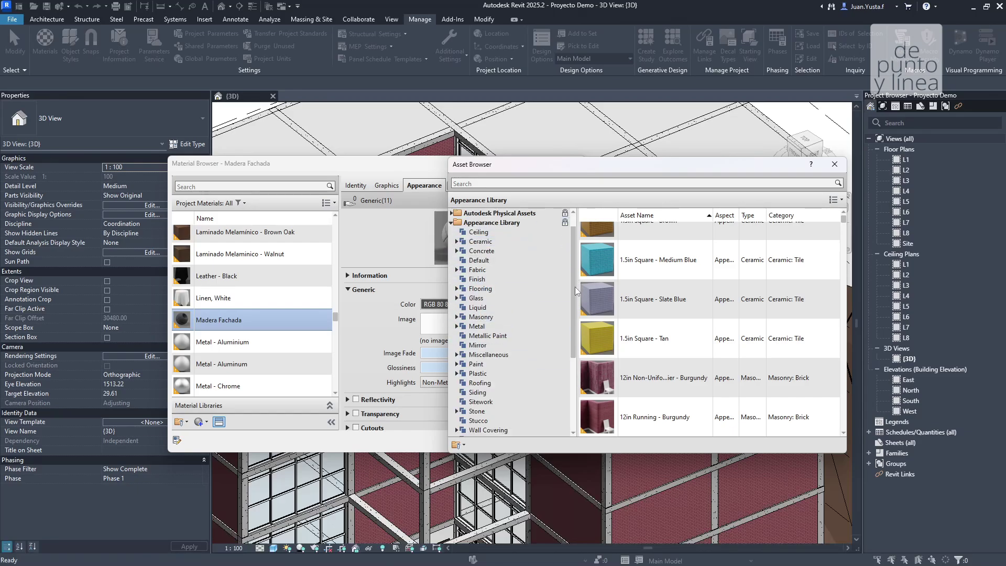
# - Look through the Appearance Library's Ceiling, Ceramic, Fabric, Finish, Metal and Roofing assets
pyautogui.click(481, 234)
pyautogui.scroll(-5, 605, 296)
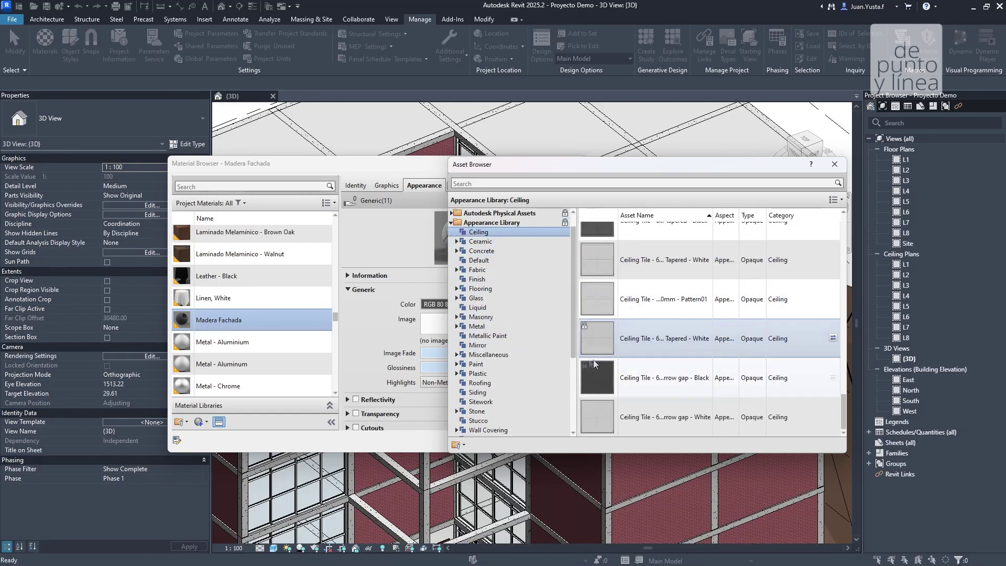
pyautogui.click(480, 241)
pyautogui.scroll(-5, 637, 288)
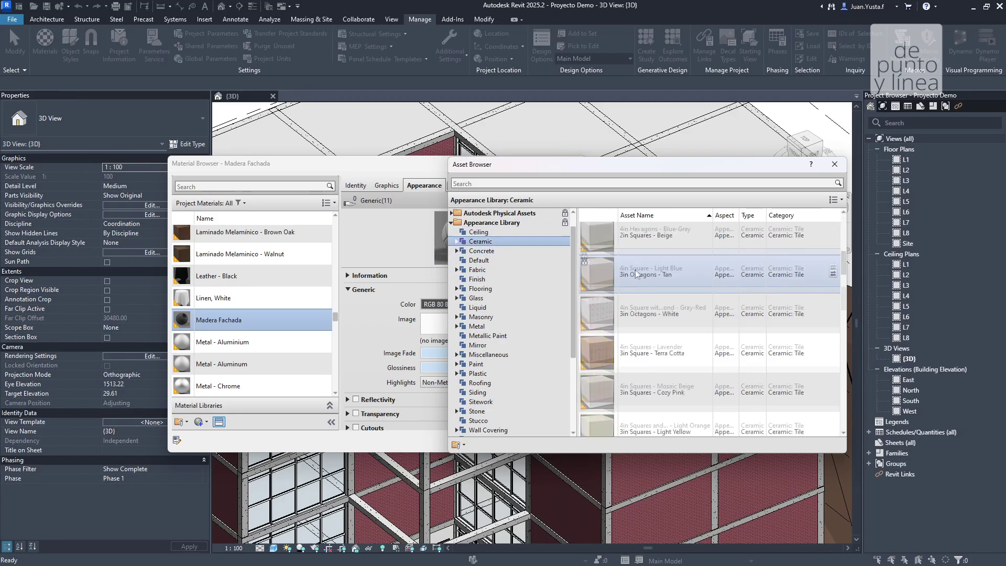
pyautogui.scroll(-3, 637, 288)
pyautogui.click(477, 270)
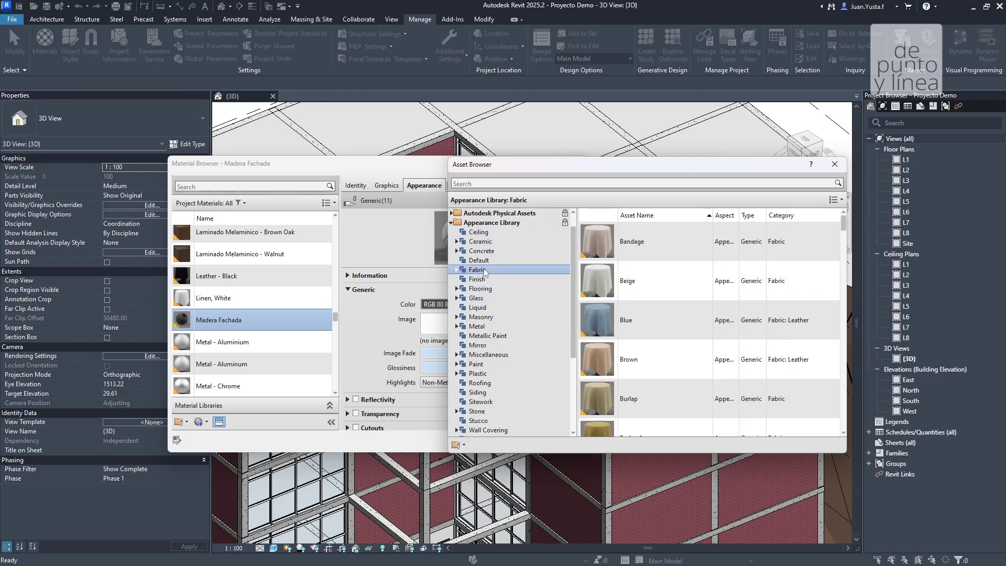
pyautogui.click(478, 279)
pyautogui.scroll(-3, 481, 246)
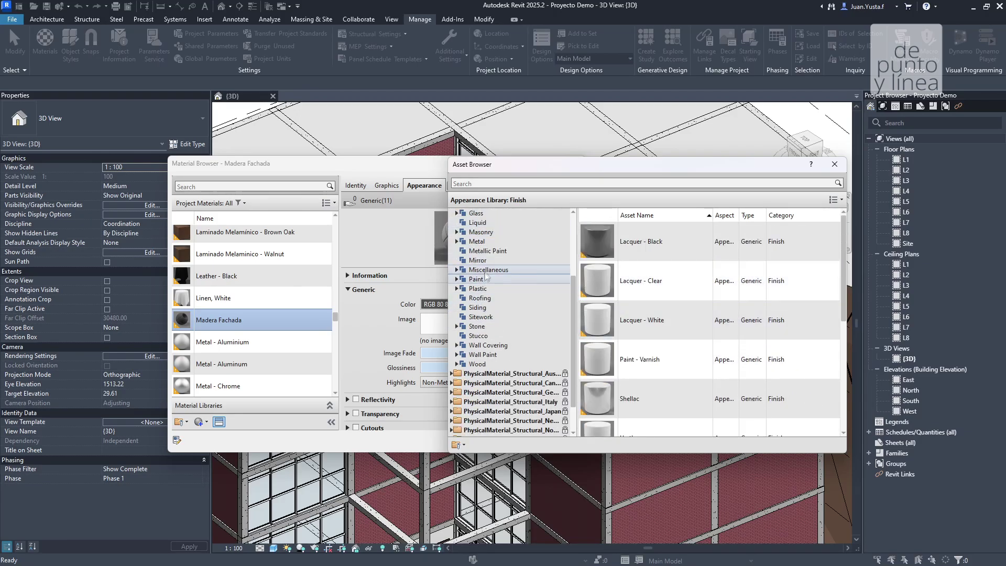
pyautogui.click(480, 241)
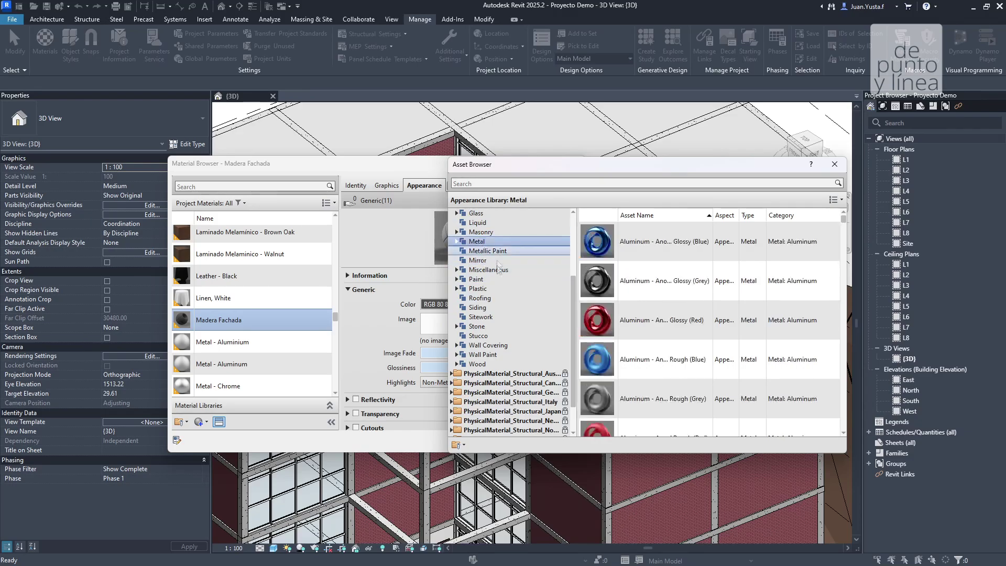
pyautogui.click(480, 298)
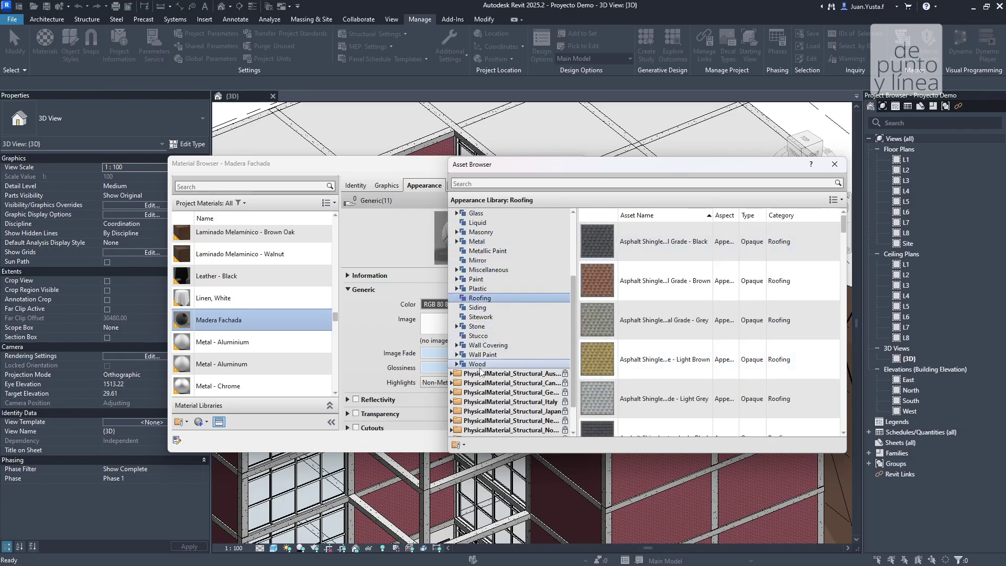
# - Show the Appearance Library's Wood category and look through its assets
pyautogui.click(475, 364)
pyautogui.scroll(-2, 636, 293)
pyautogui.scroll(3, 636, 294)
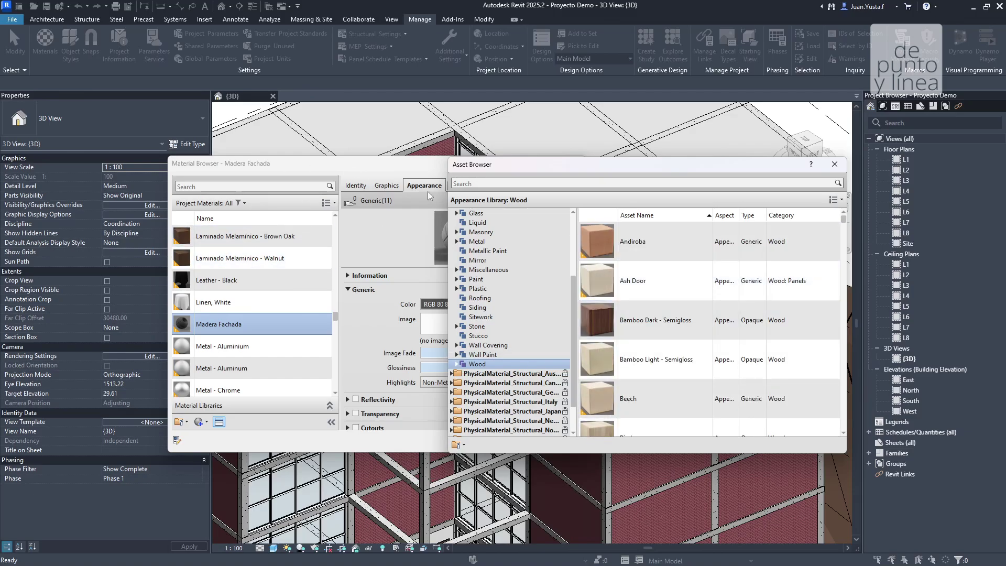
# - Enlarge the asset thumbnails to 256 x 256, look through the wood assets, and return the thumbnails to 64 x 64
pyautogui.click(833, 200)
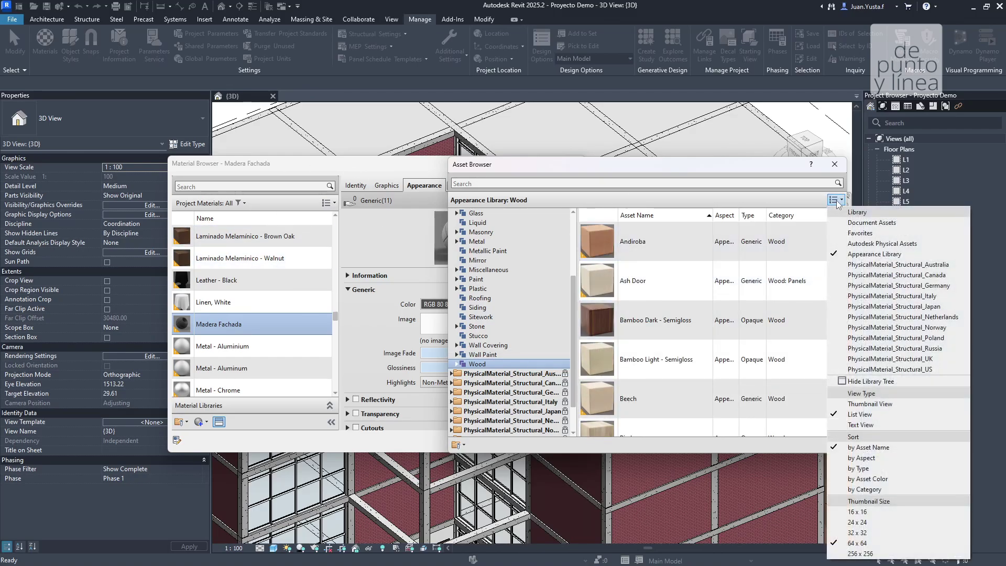
pyautogui.click(861, 553)
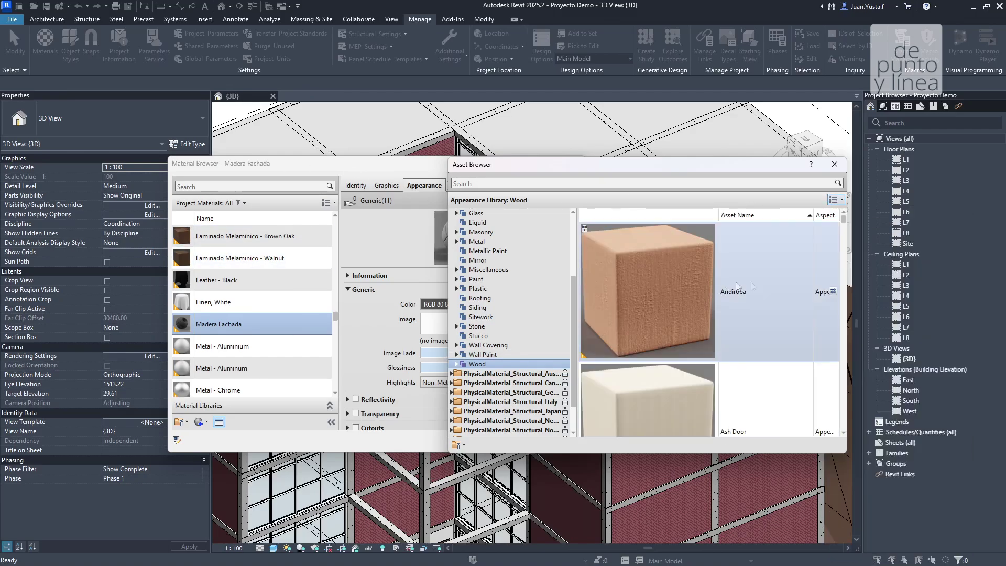
pyautogui.scroll(-5, 712, 310)
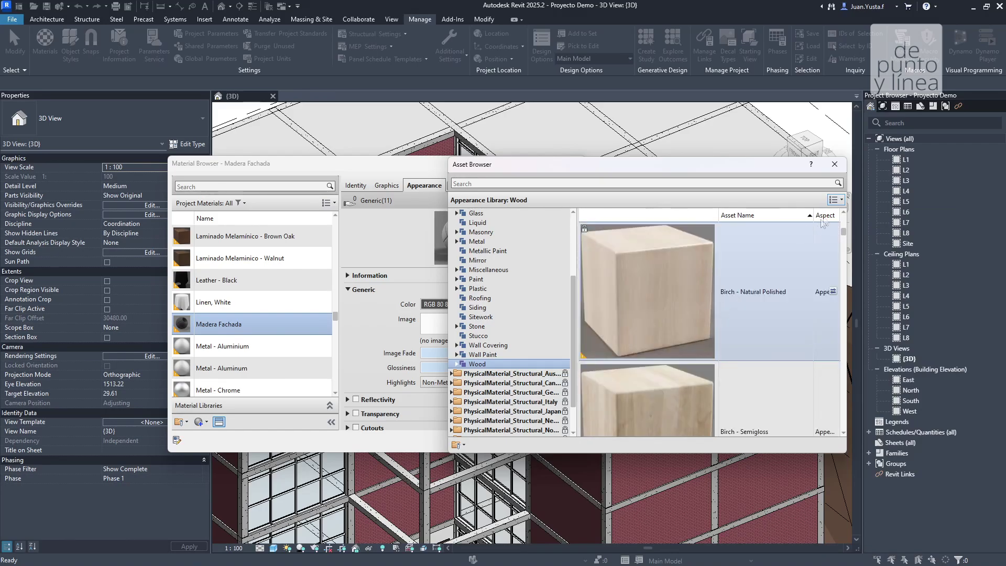
pyautogui.click(834, 200)
pyautogui.click(858, 544)
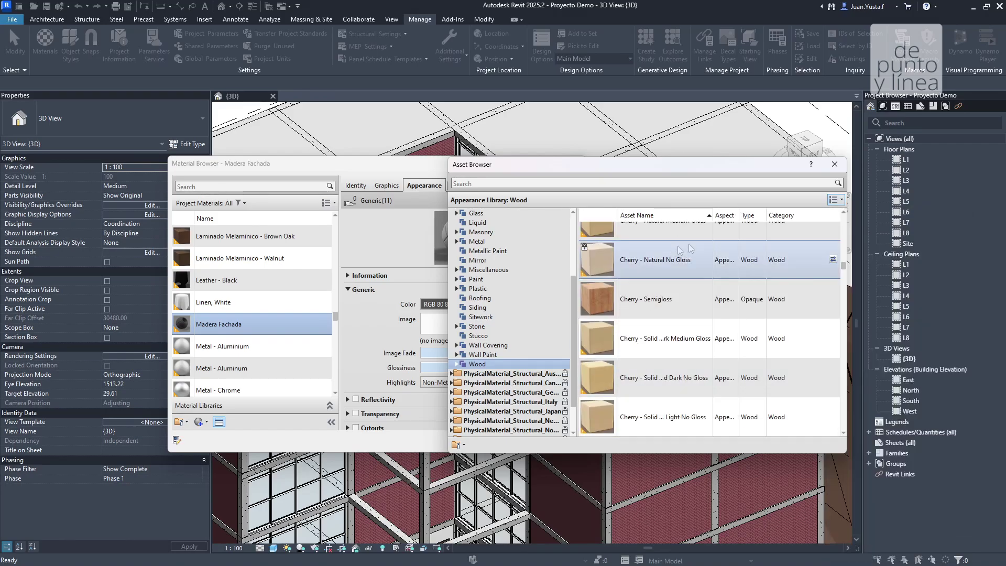
# - Move the Asset Browser clear of the material editor and replace Madera Fachada's appearance with the Cherry - Semigloss wood asset
pyautogui.moveTo(615, 171); pyautogui.dragTo(733, 152)
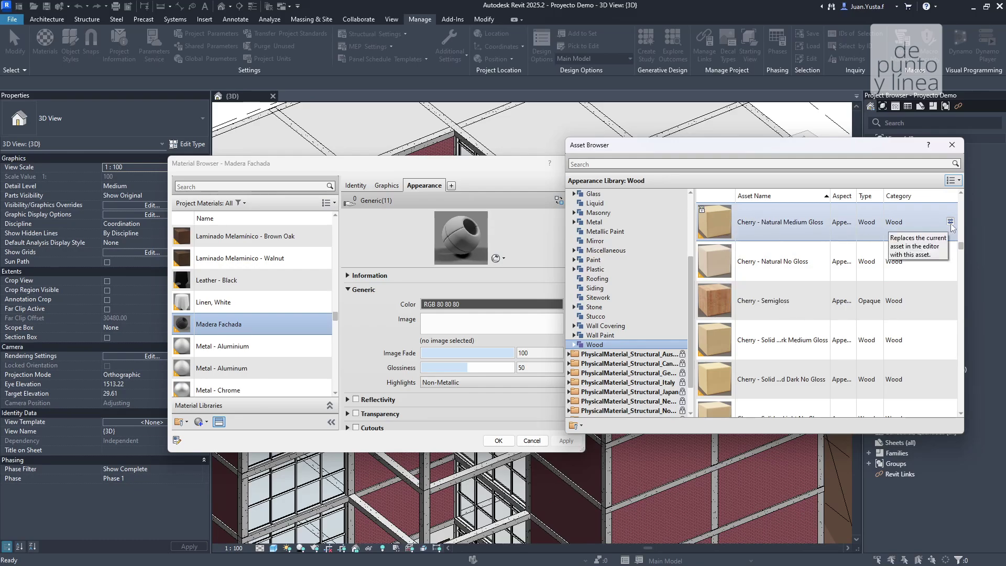
pyautogui.click(951, 262)
pyautogui.click(950, 300)
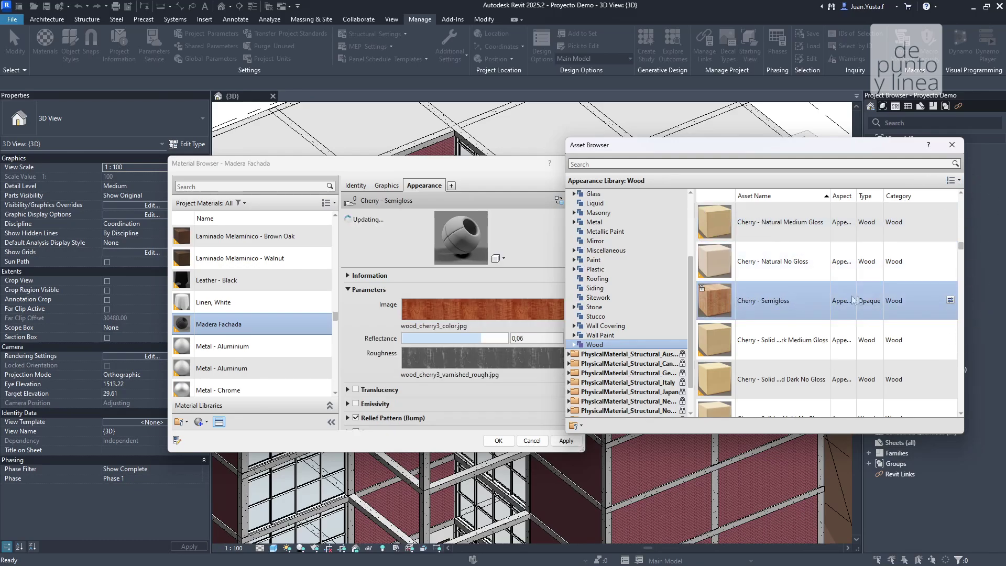
pyautogui.click(186, 326)
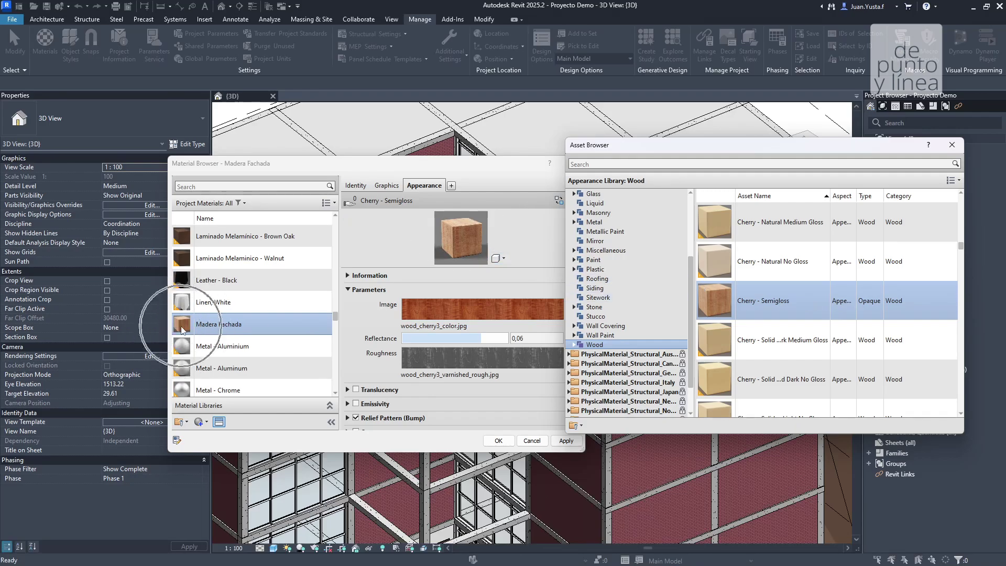
pyautogui.click(477, 235)
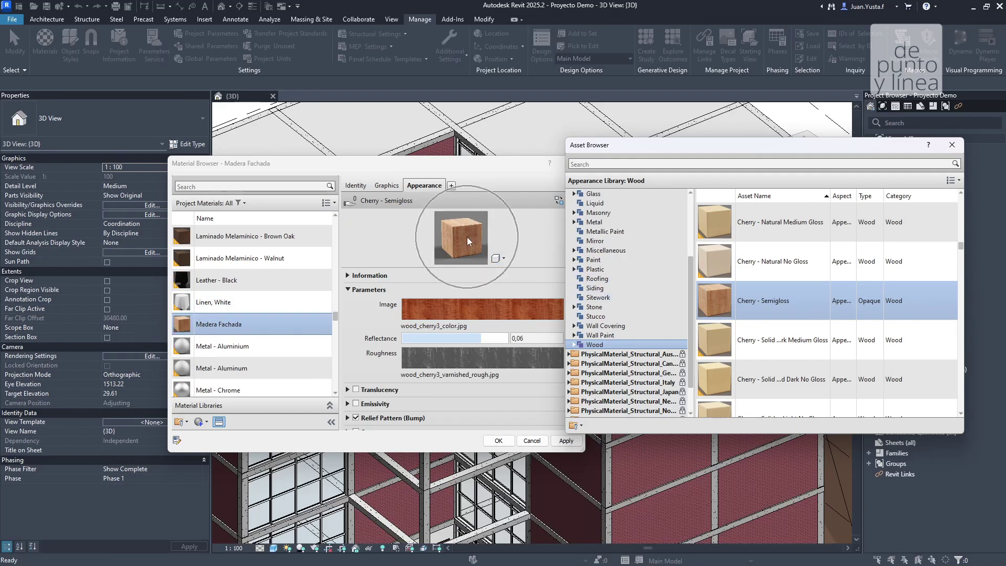
# - Find the walnut assets in the Wood category and replace Madera Fachada's appearance with Walnut - Glossy
pyautogui.scroll(-3, 965, 257)
pyautogui.moveTo(965, 257); pyautogui.dragTo(955, 397)
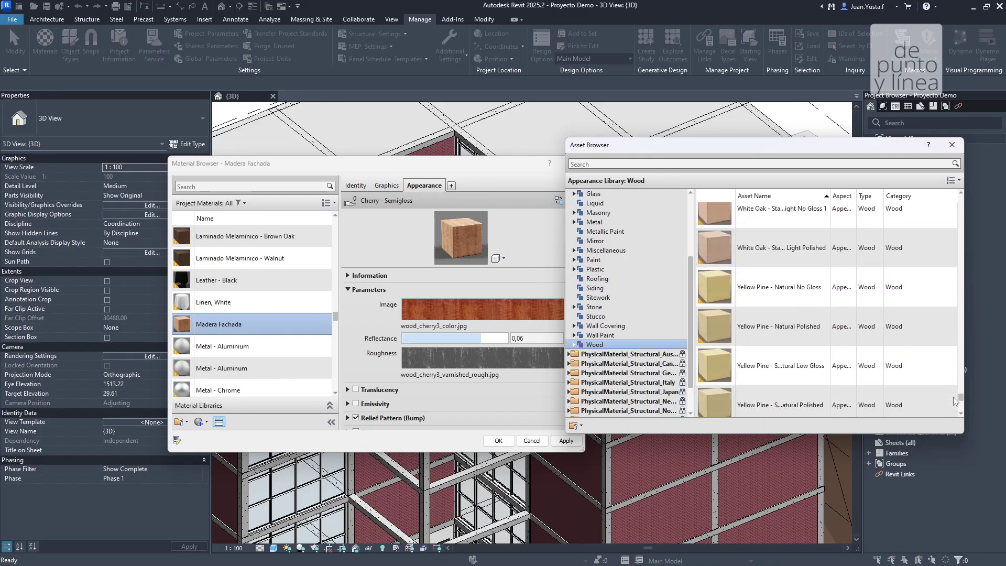
pyautogui.scroll(5, 803, 384)
pyautogui.scroll(-3, 784, 385)
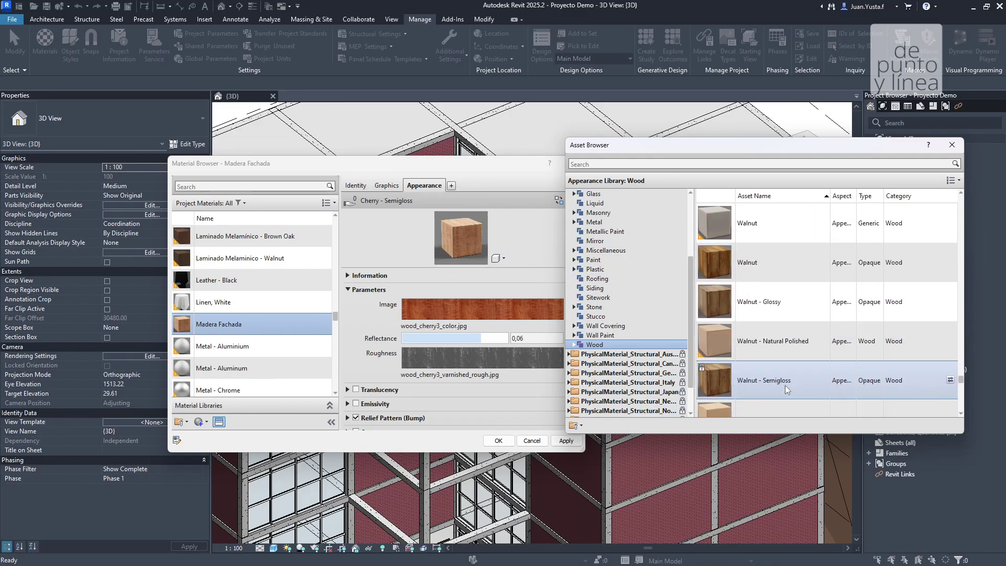
pyautogui.click(950, 302)
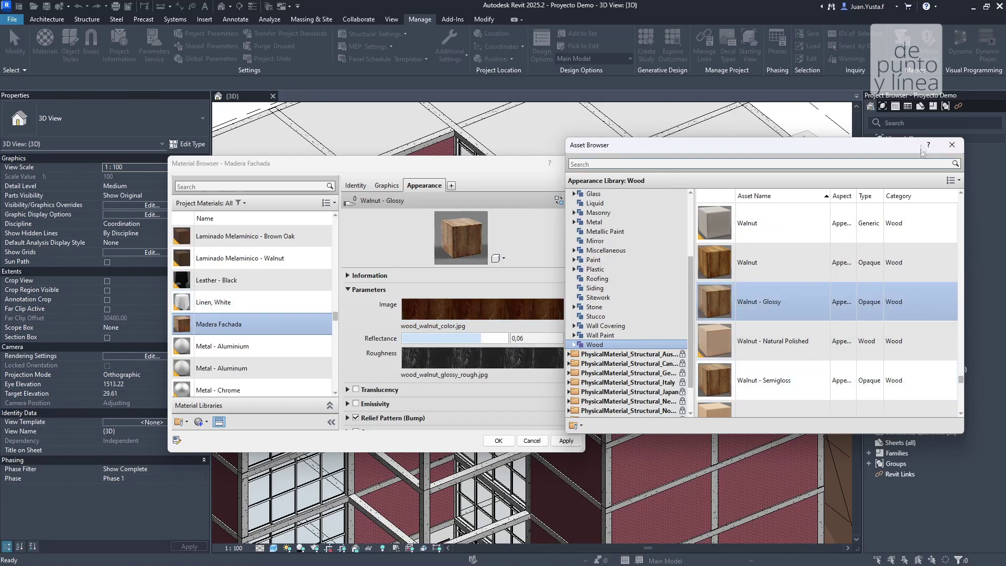
# - Close the Asset Browser and accept the material changes, then reopen the Material Browser briefly and close it again
pyautogui.click(952, 145)
pyautogui.moveTo(454, 171); pyautogui.dragTo(607, 181)
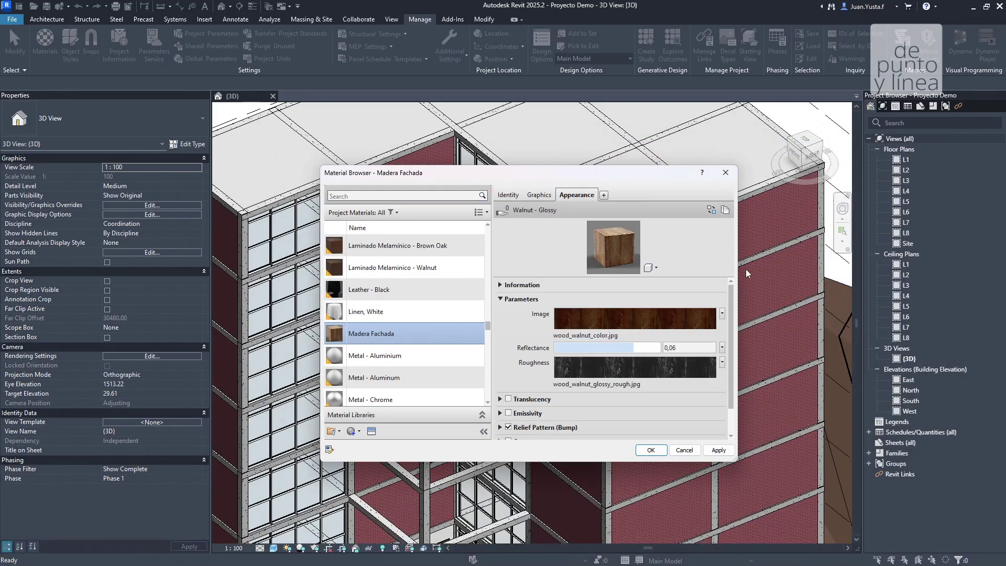
pyautogui.click(652, 450)
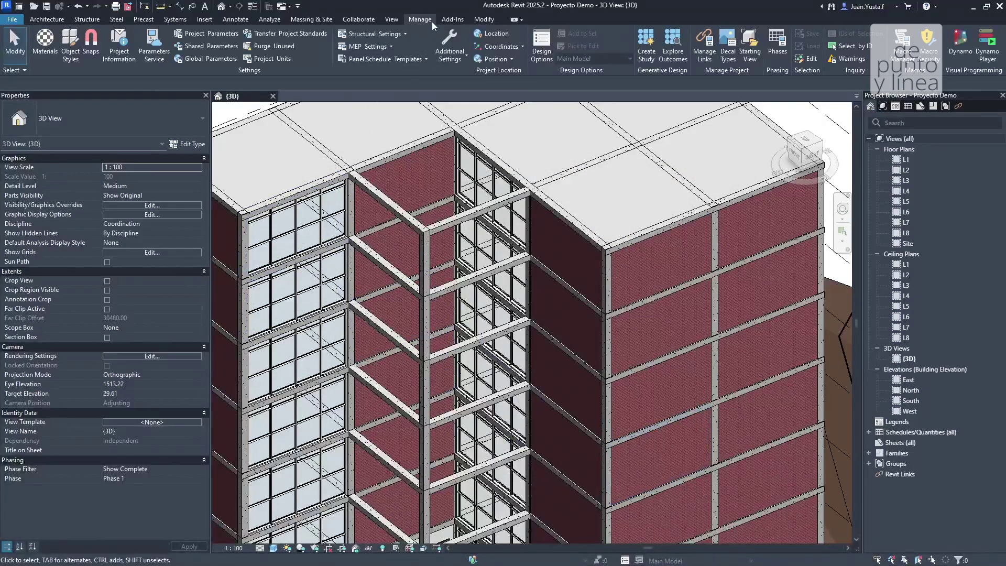
pyautogui.click(46, 46)
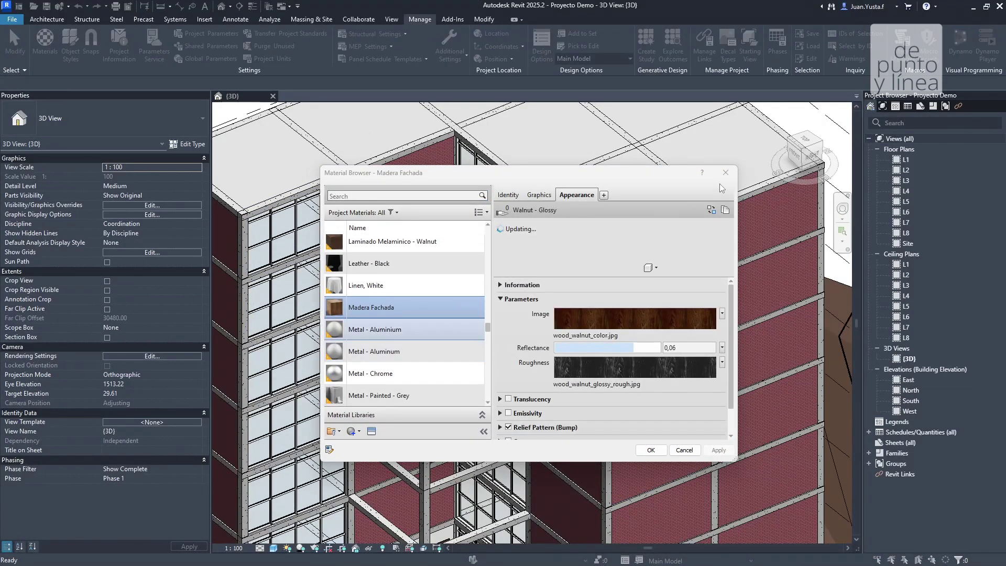
pyautogui.click(726, 172)
# - Duplicate the type of the top-floor masonry wall at the building corner as Muro Madera - 20 cm and move its type properties aside
pyautogui.scroll(5, 513, 304)
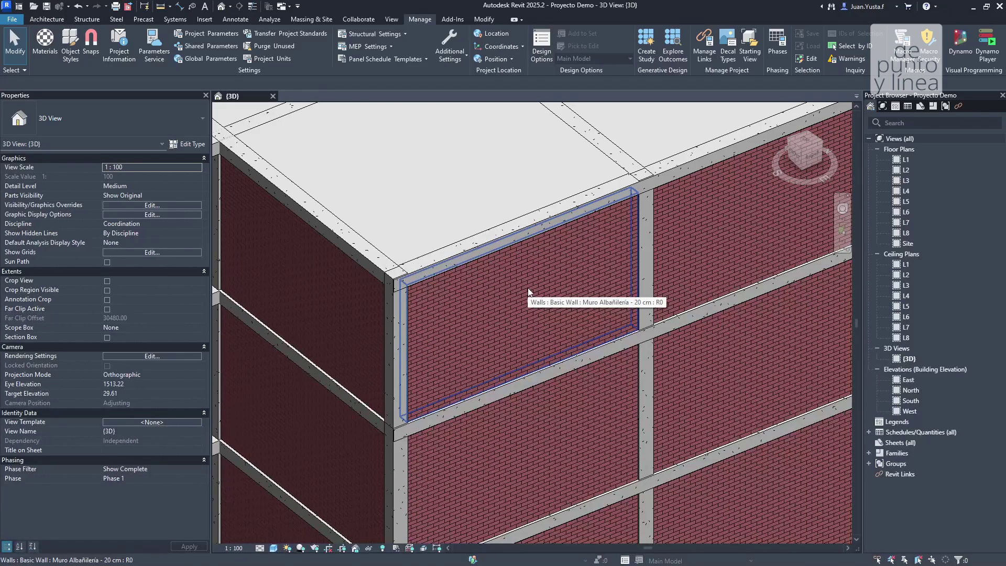
pyautogui.click(527, 289)
pyautogui.scroll(3, 550, 292)
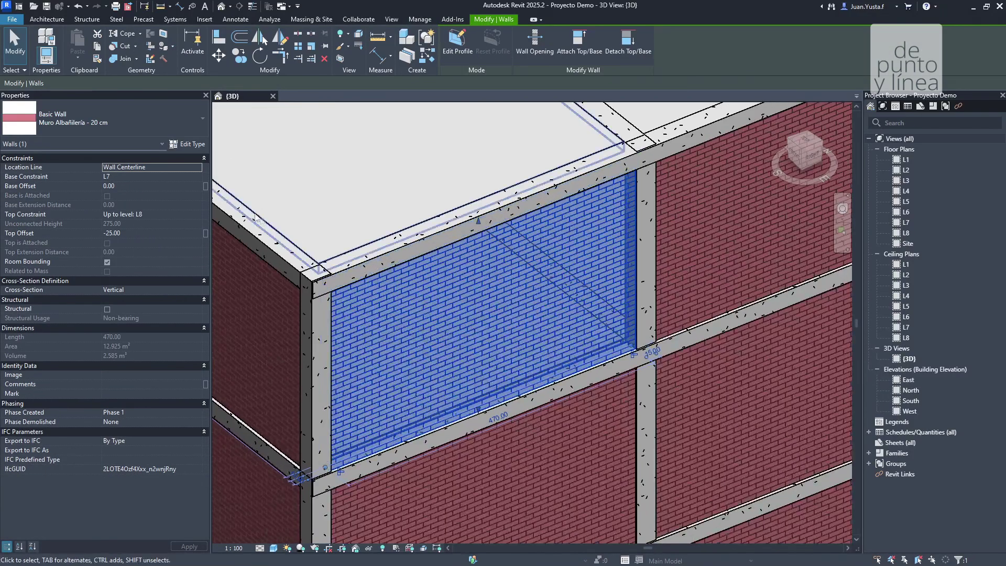
pyautogui.click(187, 143)
pyautogui.click(608, 160)
pyautogui.click(489, 279)
pyautogui.doubleClick(472, 275)
pyautogui.press('BackSpace')
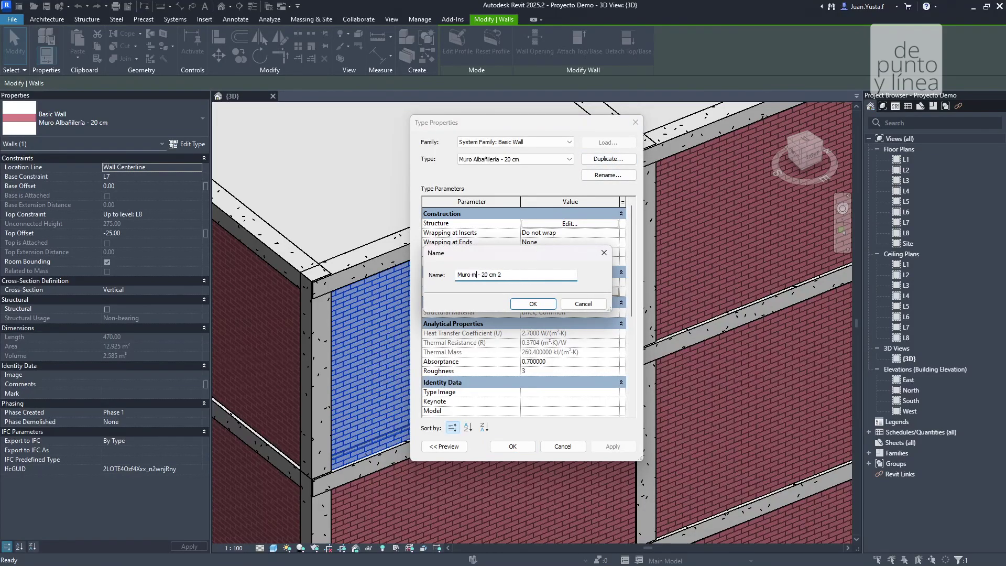
pyautogui.write('Madera')
pyautogui.click(533, 304)
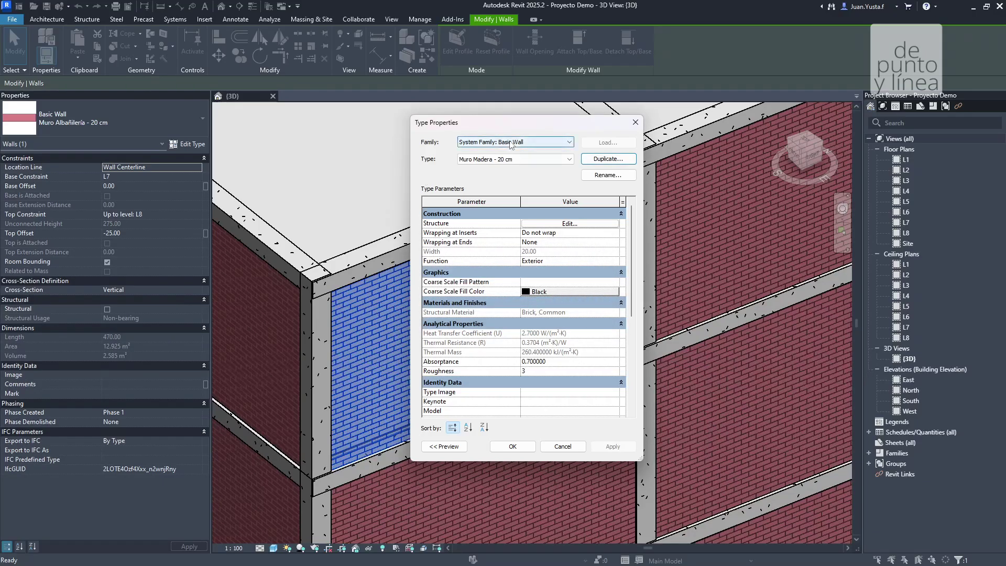
pyautogui.moveTo(517, 128); pyautogui.dragTo(354, 149)
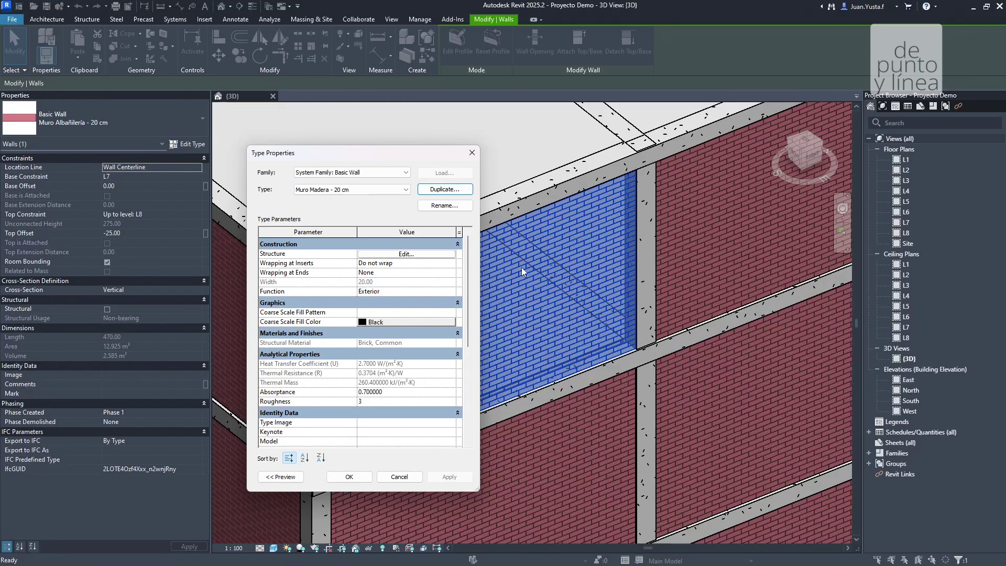
pyautogui.moveTo(394, 158); pyautogui.dragTo(379, 144)
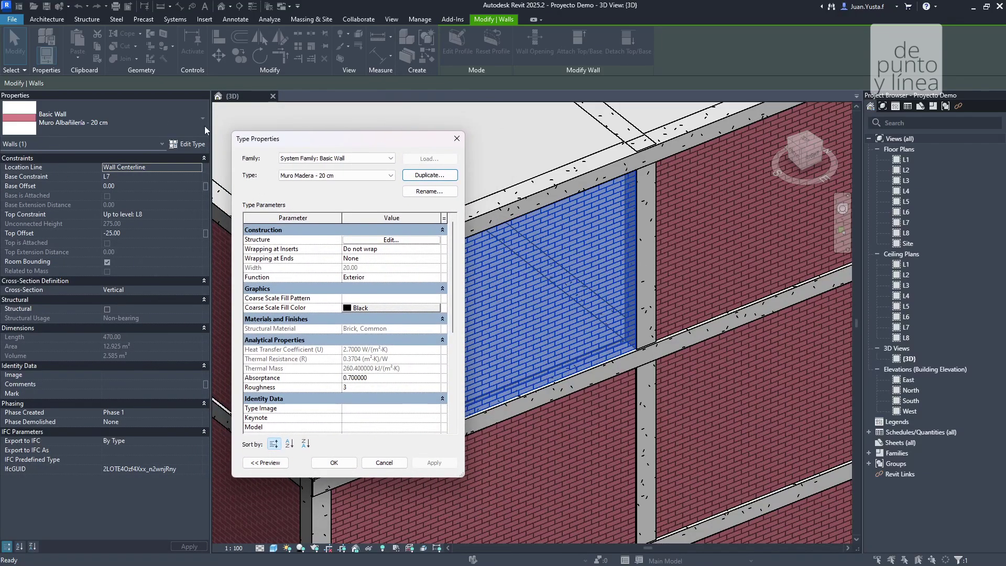
# - Assign the Madera Fachada material to the structure layer of the Muro Madera - 20 cm wall type
pyautogui.press('ctrl')
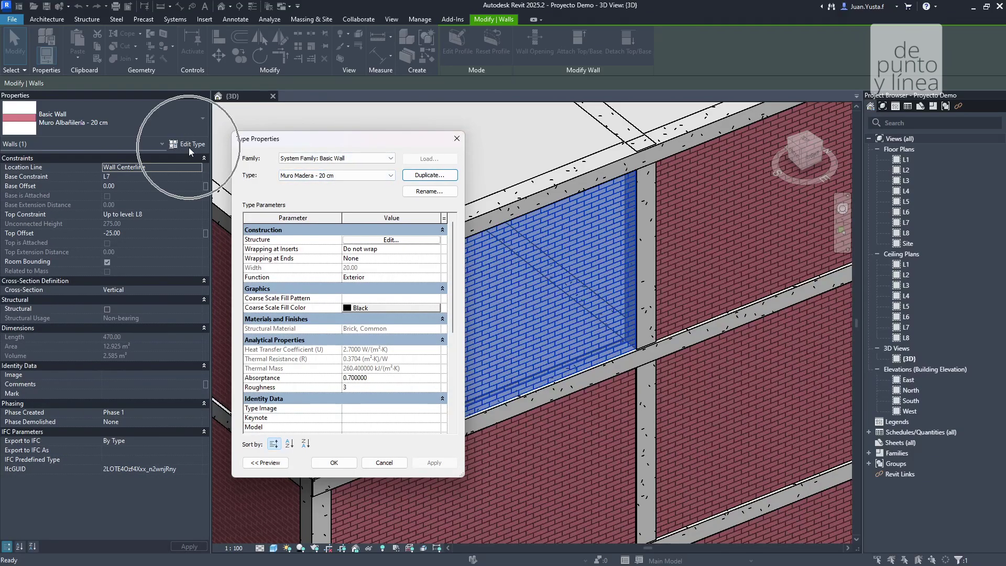
pyautogui.press('ctrl')
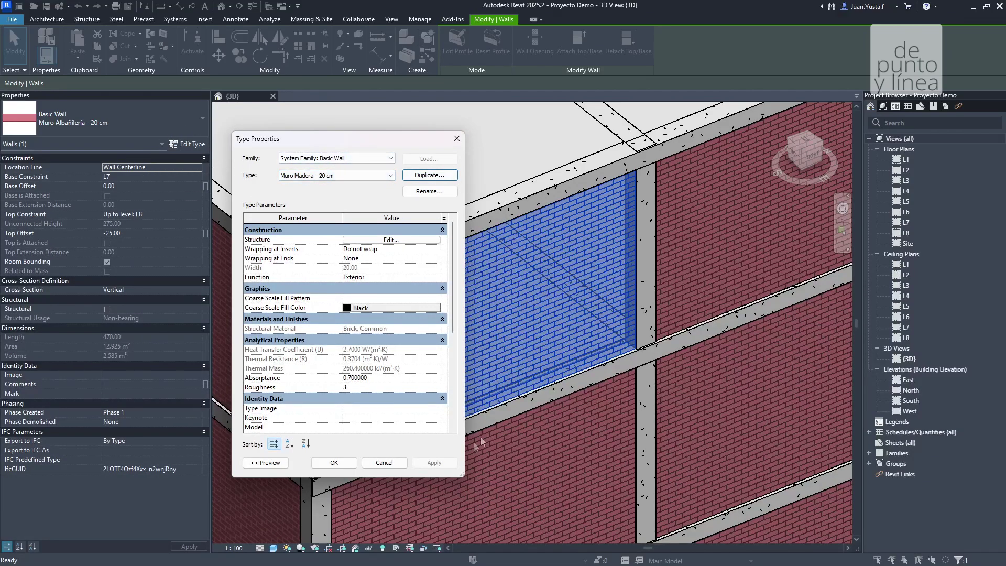
pyautogui.click(390, 241)
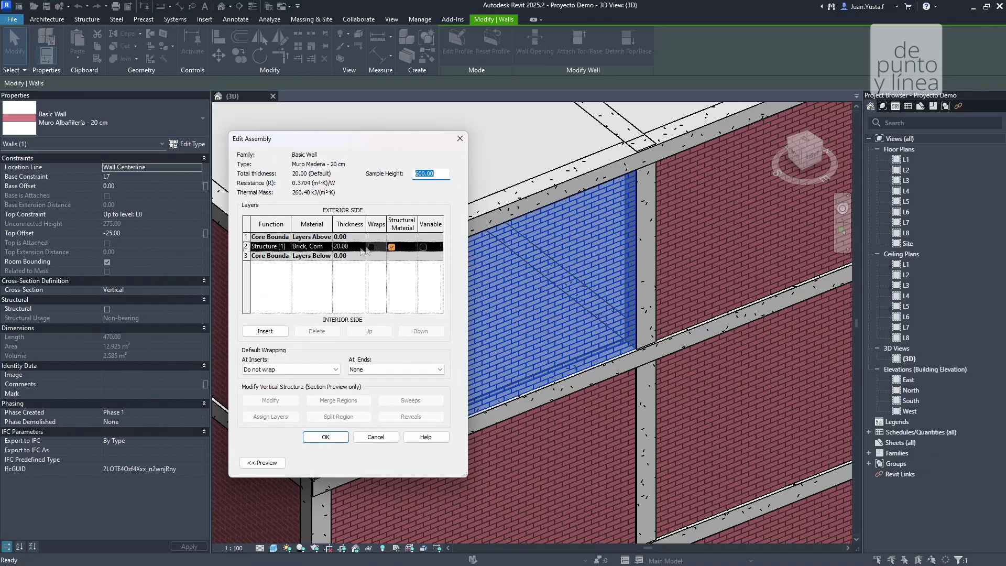
pyautogui.click(315, 248)
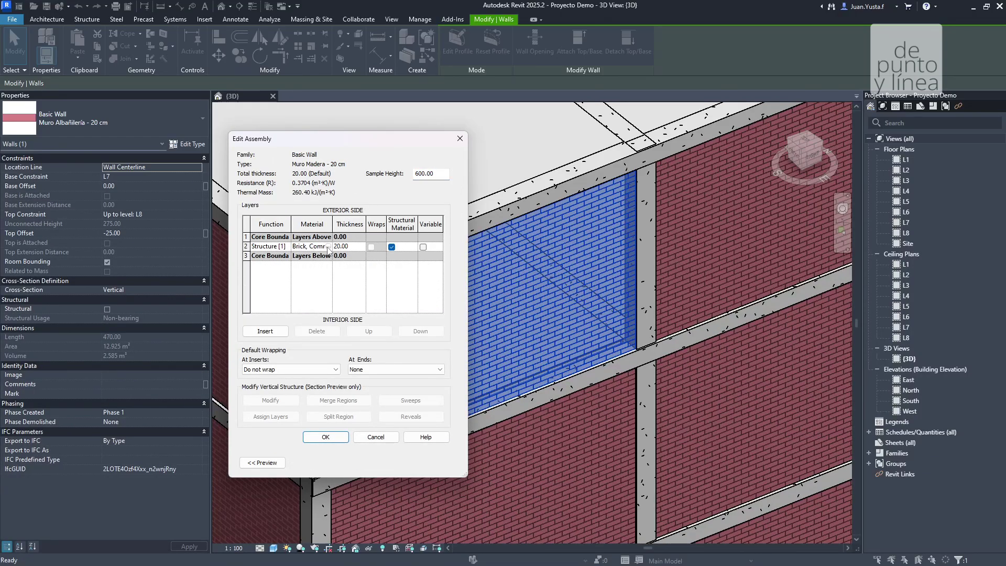
pyautogui.click(328, 246)
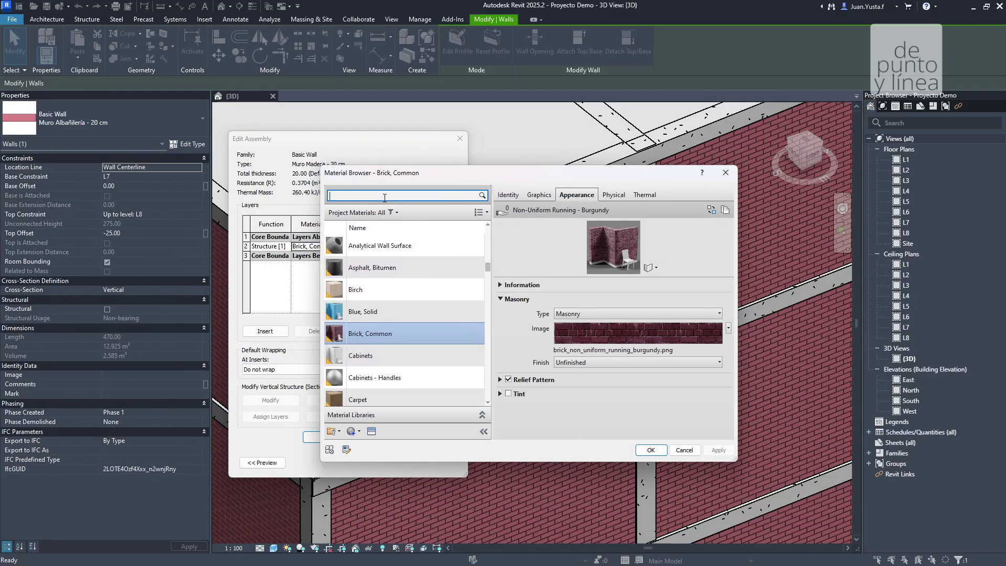
pyautogui.click(385, 198)
pyautogui.write('madera')
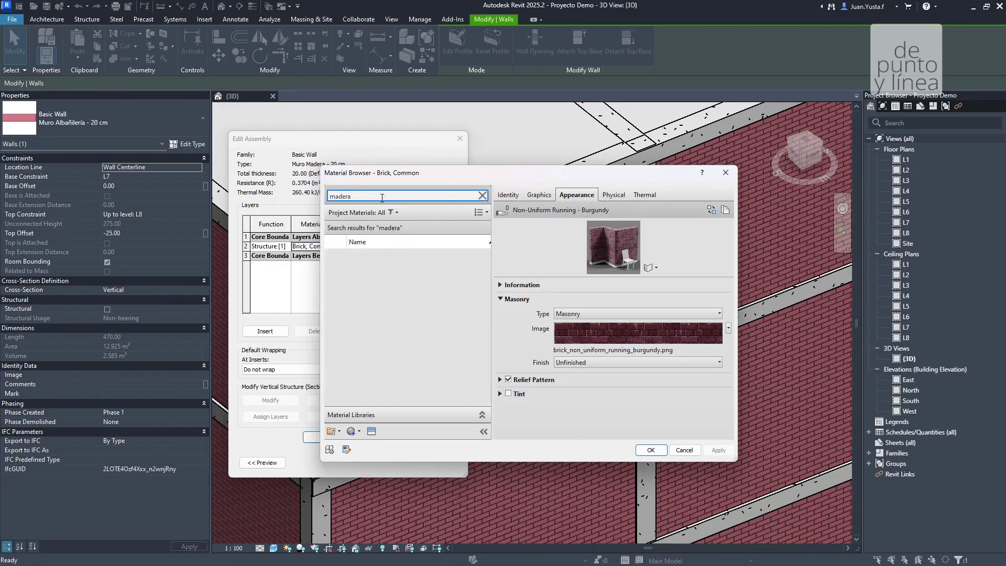
pyautogui.click(370, 259)
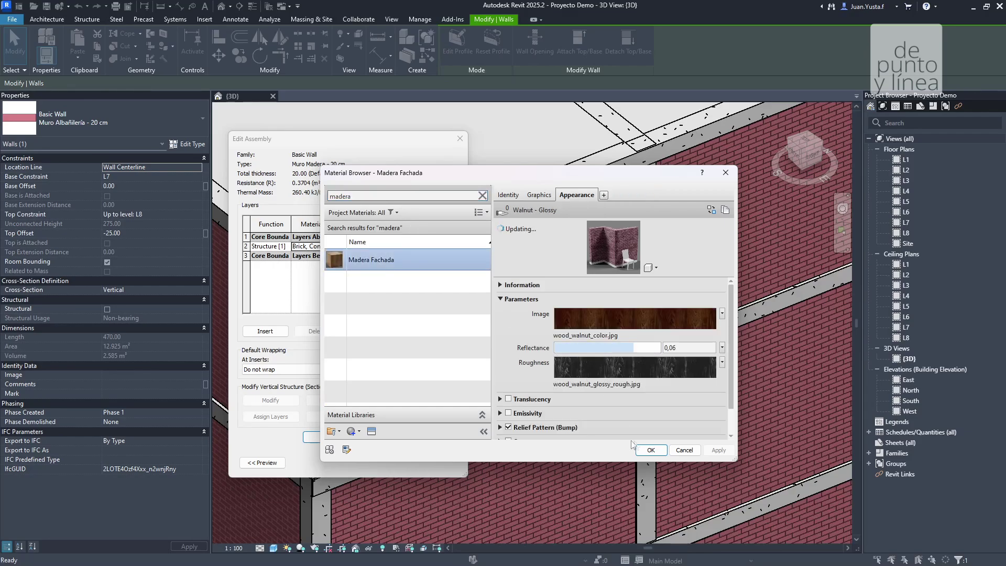
pyautogui.moveTo(446, 171); pyautogui.dragTo(601, 141)
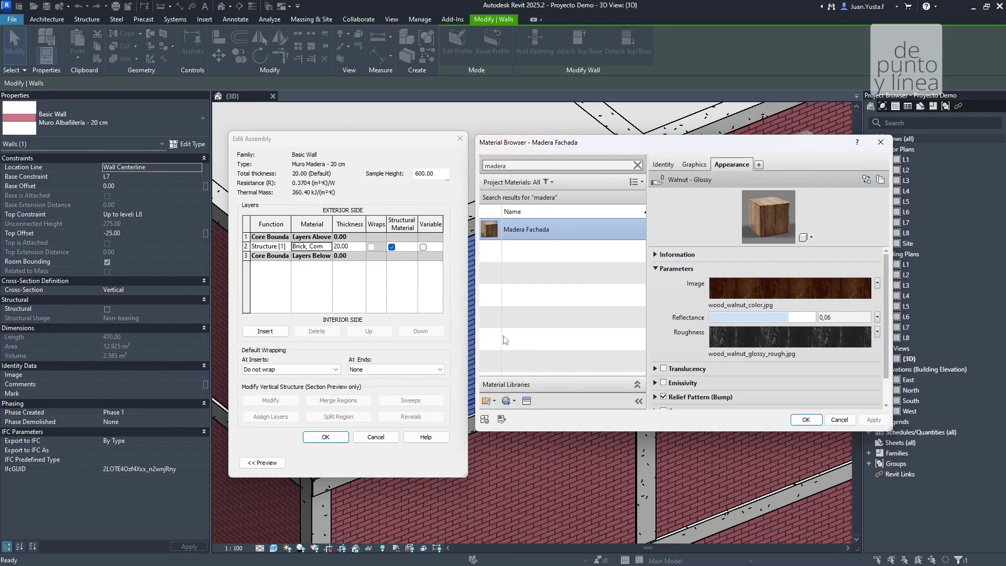
pyautogui.click(804, 420)
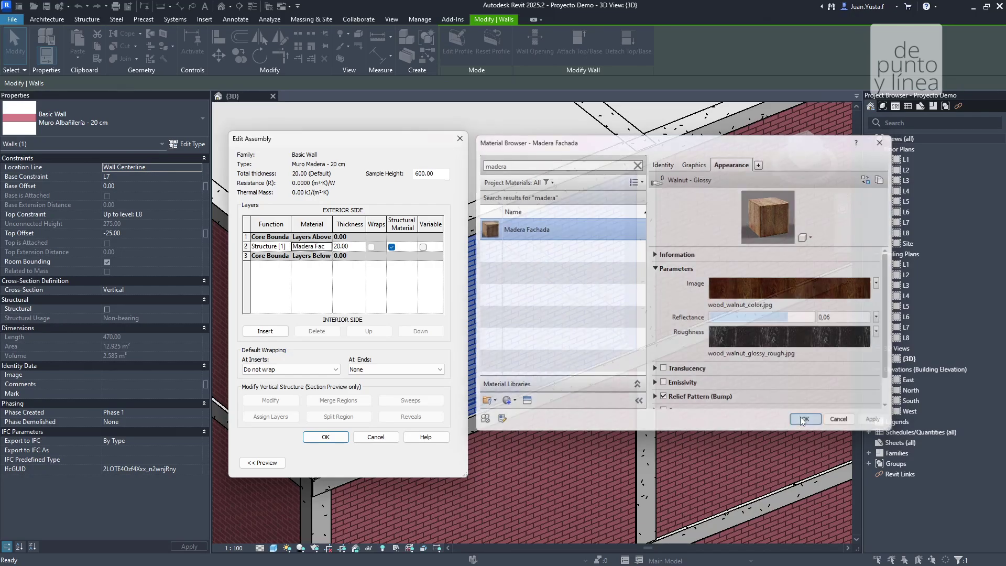
# - Widen the Material column in the layer table and accept the assembly and type properties of Muro Madera - 20 cm
pyautogui.moveTo(332, 227); pyautogui.dragTo(340, 227)
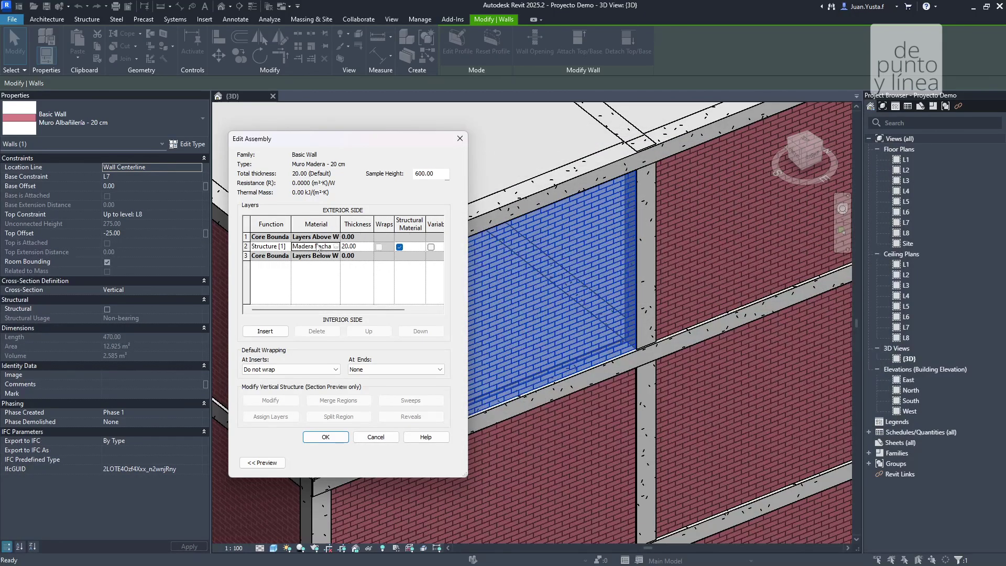
pyautogui.click(326, 437)
pyautogui.click(330, 461)
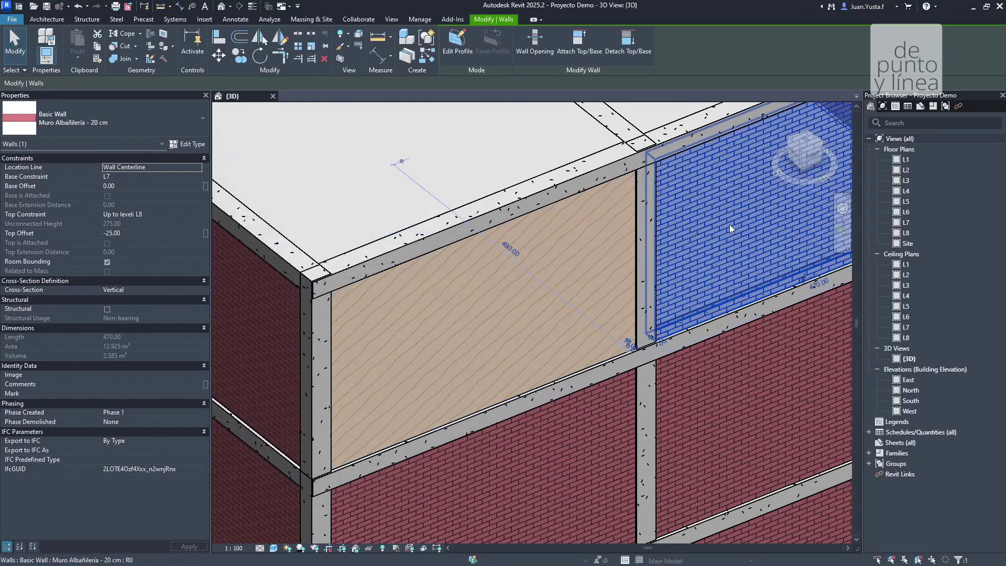
# - Examine the wood wall's surface pattern from several angles in the Shaded visual style, comparing it with the masonry walls
pyautogui.press('Escape')
pyautogui.scroll(2, 488, 356)
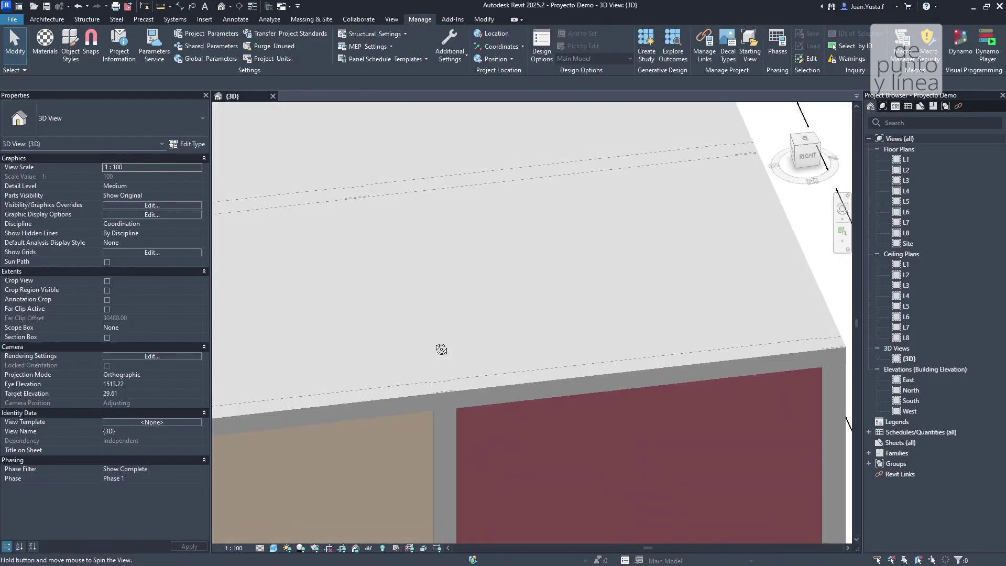
pyautogui.scroll(2, 644, 289)
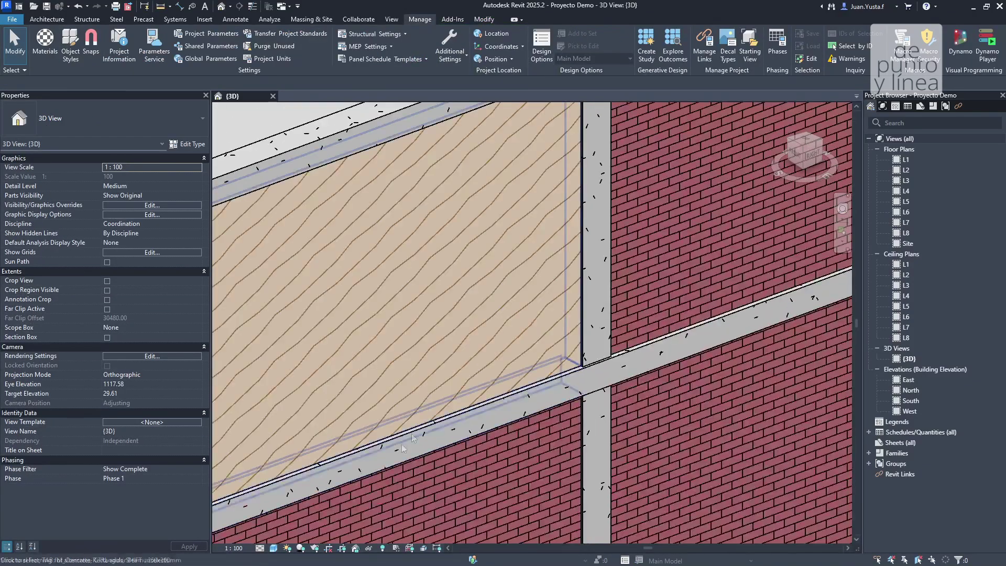
pyautogui.click(274, 548)
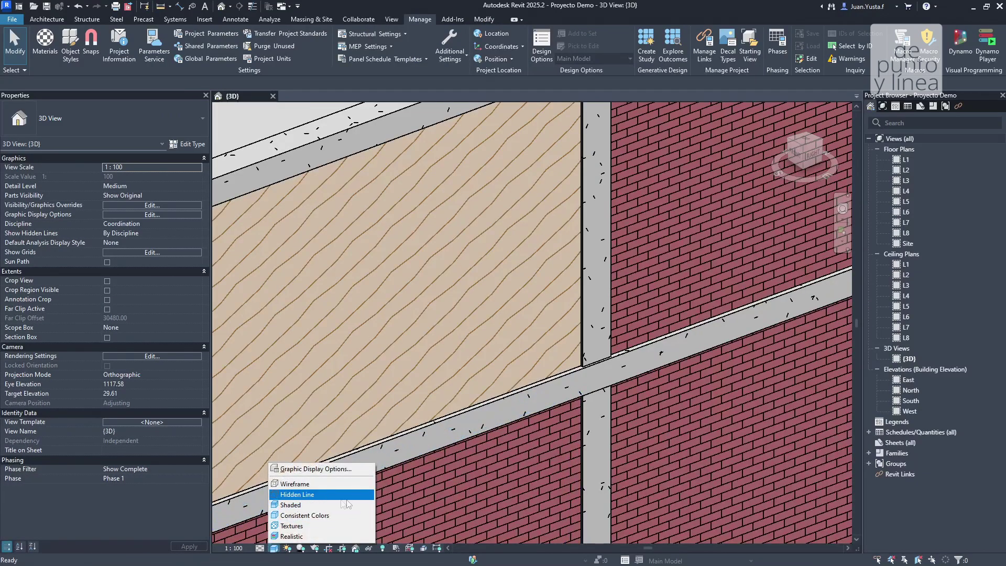
pyautogui.click(291, 505)
pyautogui.click(537, 311)
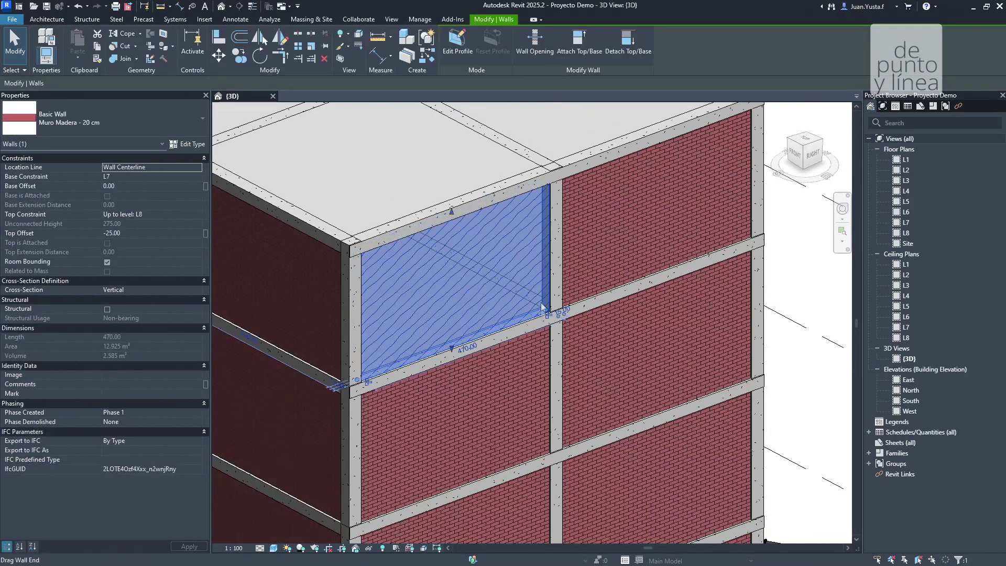
pyautogui.scroll(3, 521, 250)
pyautogui.press('Escape')
pyautogui.scroll(-4, 521, 217)
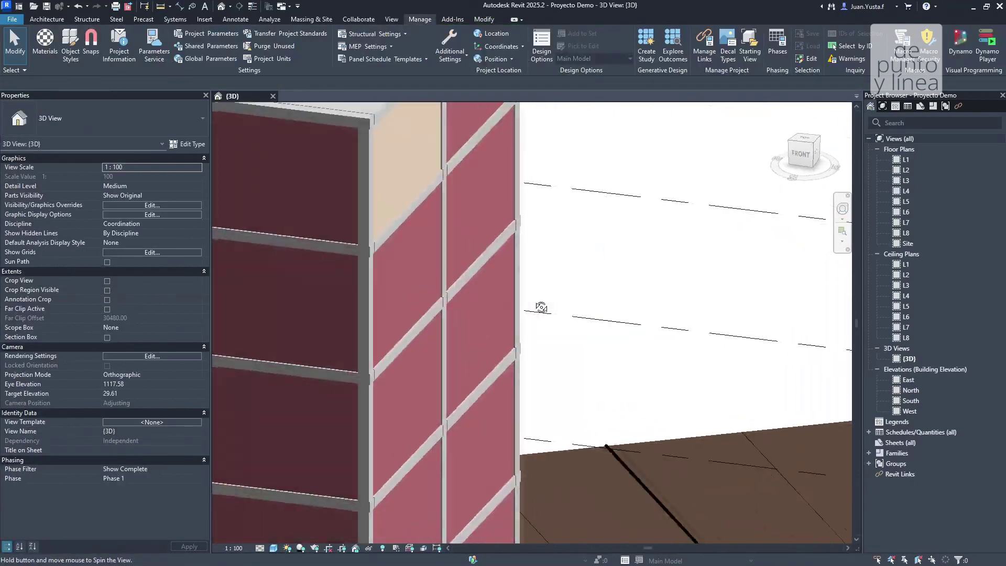
pyautogui.scroll(2, 521, 301)
pyautogui.scroll(2, 477, 353)
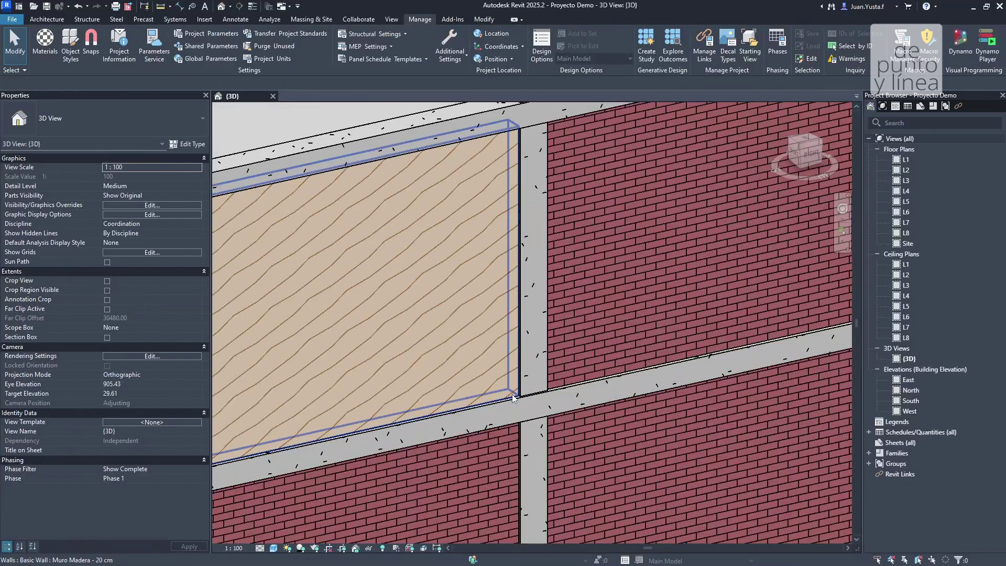
pyautogui.click(512, 394)
pyautogui.scroll(-4, 494, 374)
pyautogui.press('Escape')
pyautogui.scroll(3, 466, 349)
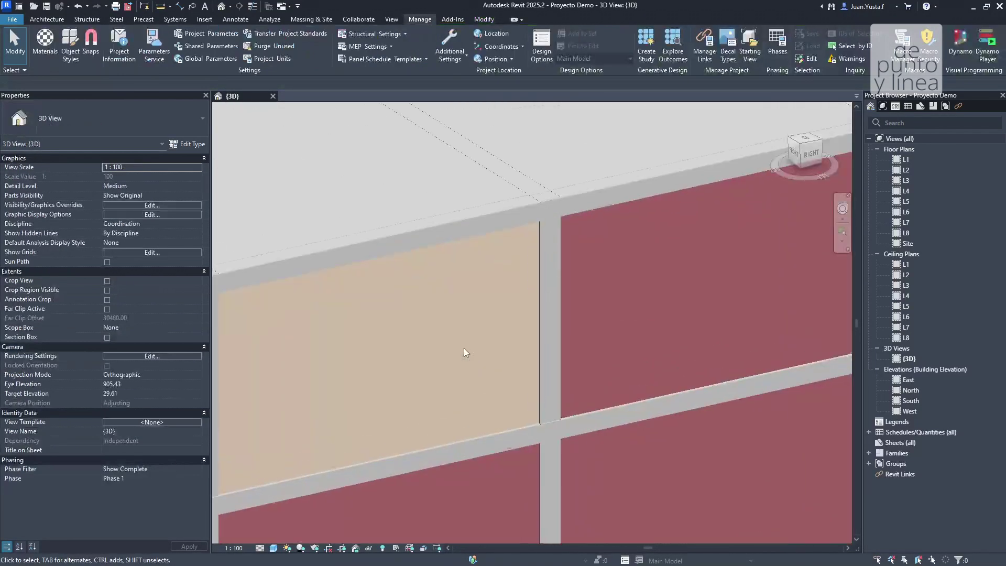
# - Set the 3D view's visual style to Realistic
pyautogui.moveTo(485, 311); pyautogui.dragTo(501, 289, button='middle')
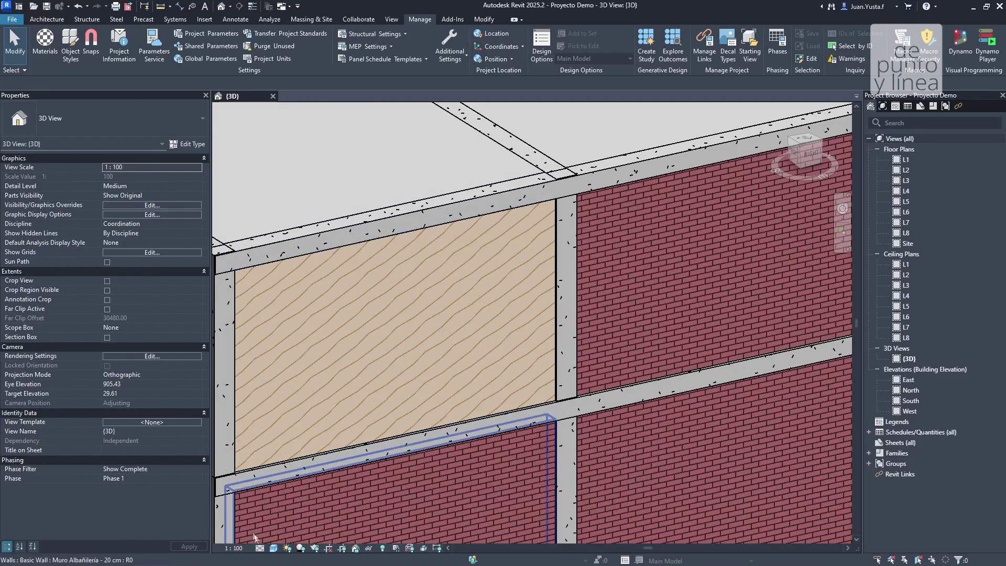
pyautogui.click(274, 548)
pyautogui.click(288, 537)
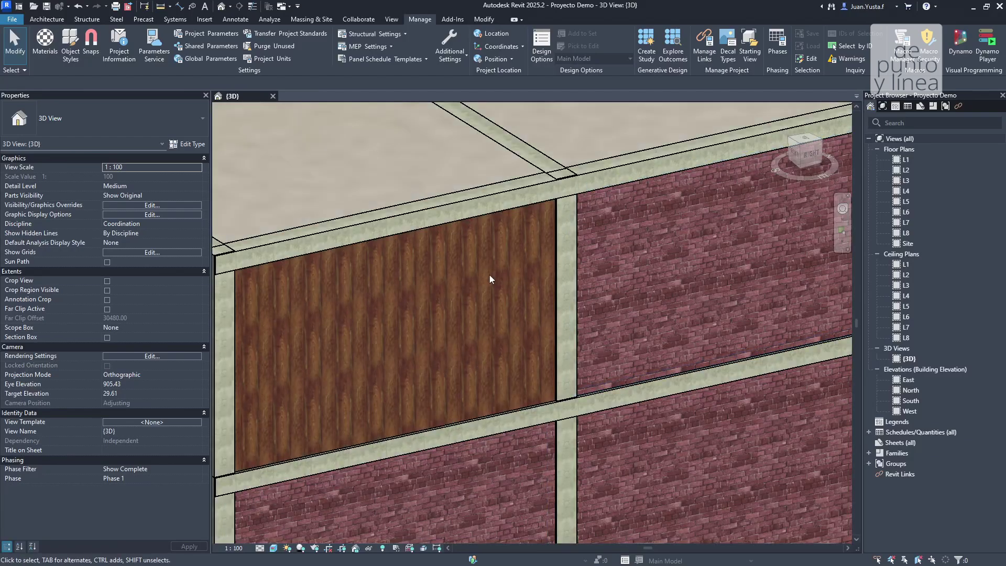
# - Examine the walnut texture on the corner wood wall up close and against the surrounding facade
pyautogui.scroll(-4, 491, 307)
pyautogui.keyDown('shift'); pyautogui.moveTo(491, 306); pyautogui.dragTo(375, 350, button='middle'); pyautogui.keyUp('shift')
pyautogui.scroll(4, 376, 350)
pyautogui.scroll(4, 375, 350)
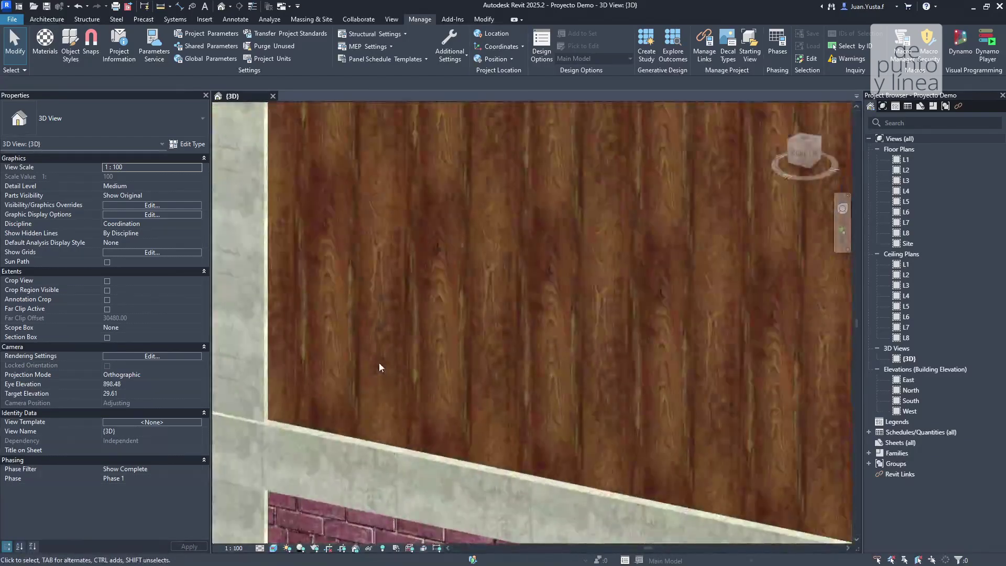
pyautogui.scroll(-2, 348, 416)
pyautogui.click(394, 381)
pyautogui.scroll(-3, 414, 311)
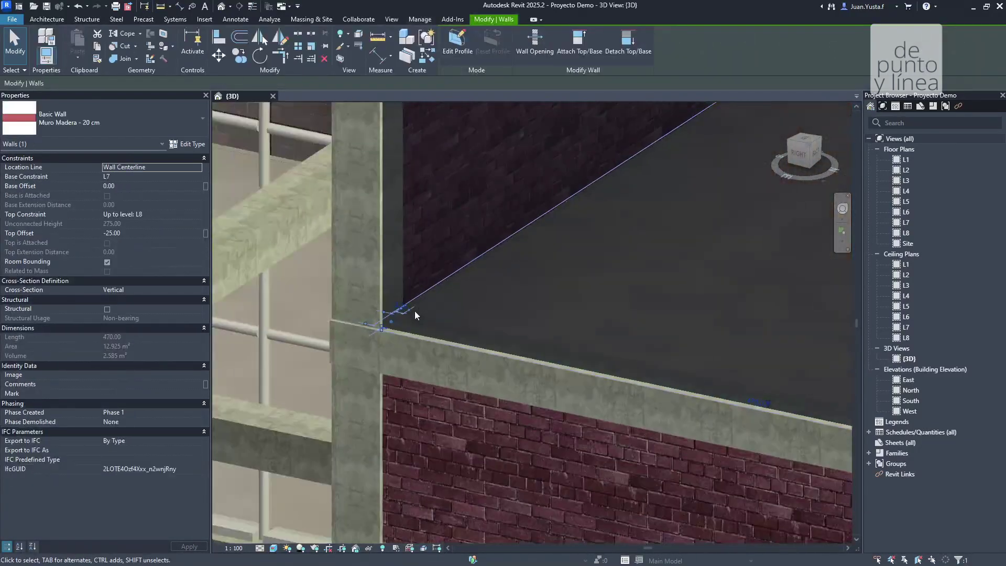
pyautogui.press('Escape')
pyautogui.scroll(-3, 418, 394)
pyautogui.keyDown('shift'); pyautogui.moveTo(418, 394); pyautogui.dragTo(348, 443, button='middle'); pyautogui.keyUp('shift')
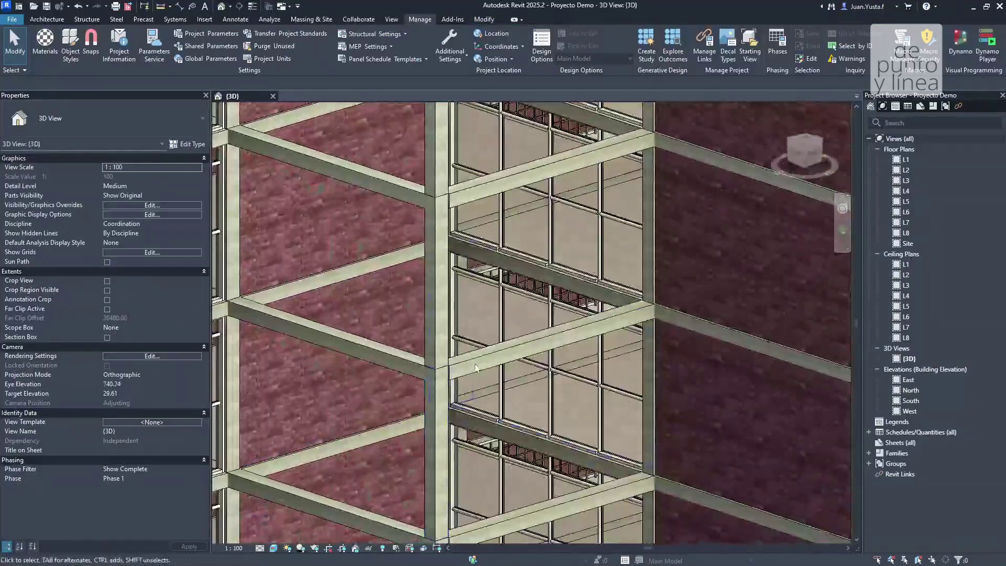
pyautogui.moveTo(679, 319); pyautogui.dragTo(333, 352, button='middle')
pyautogui.scroll(-3, 332, 352)
pyautogui.scroll(3, 438, 305)
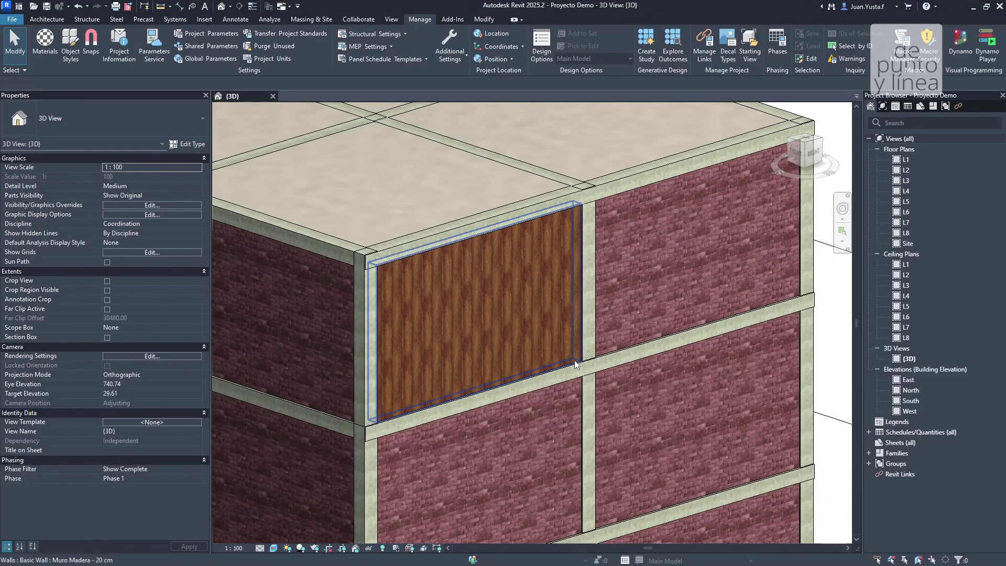
# - Look briefly at the Madera Fachada material and the appearance asset library, closing both browsers without changes
pyautogui.click(45, 44)
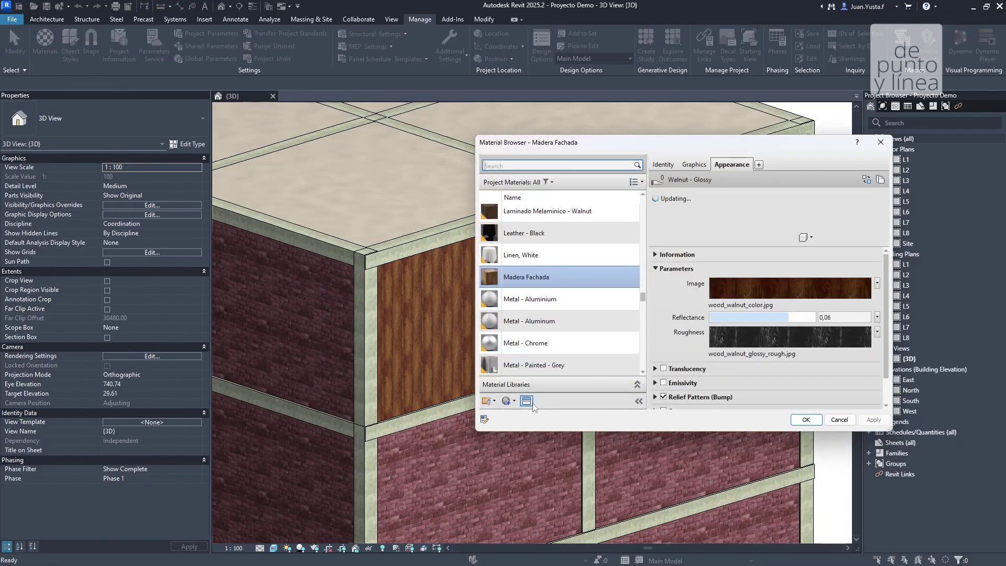
pyautogui.click(526, 401)
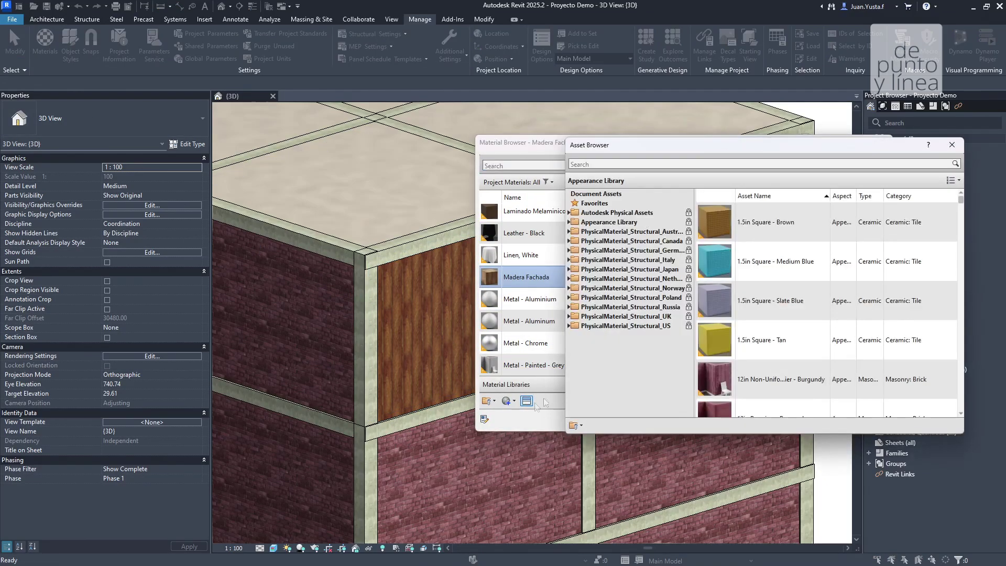
pyautogui.click(951, 147)
pyautogui.click(812, 451)
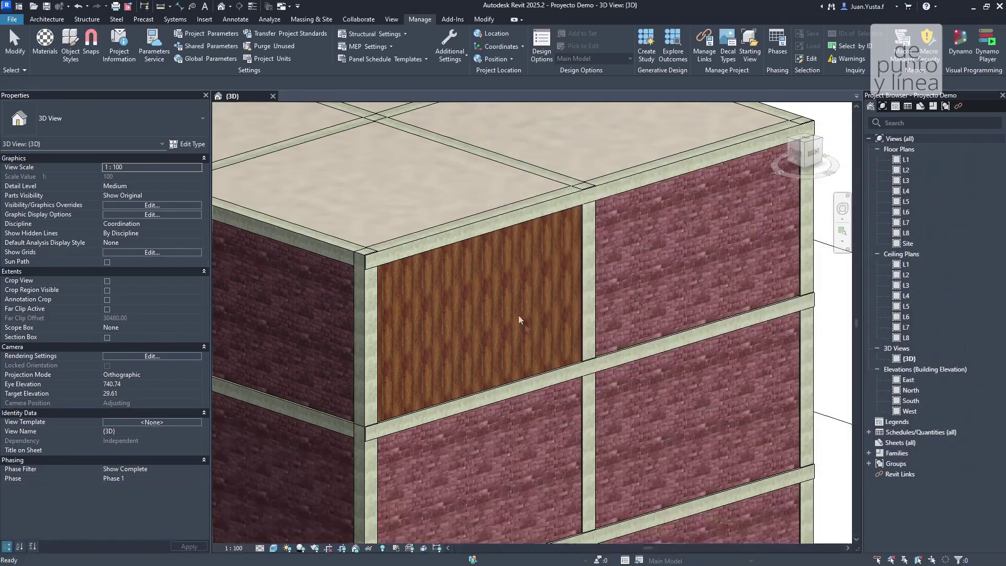
# - Paint the outer face of the adjacent top-floor masonry wall with Madera Fachada and finish the Paint command
pyautogui.scroll(-3, 539, 245)
pyautogui.keyDown('shift'); pyautogui.moveTo(527, 235); pyautogui.dragTo(539, 285, button='middle'); pyautogui.keyUp('shift')
pyautogui.scroll(5, 618, 301)
pyautogui.click(484, 19)
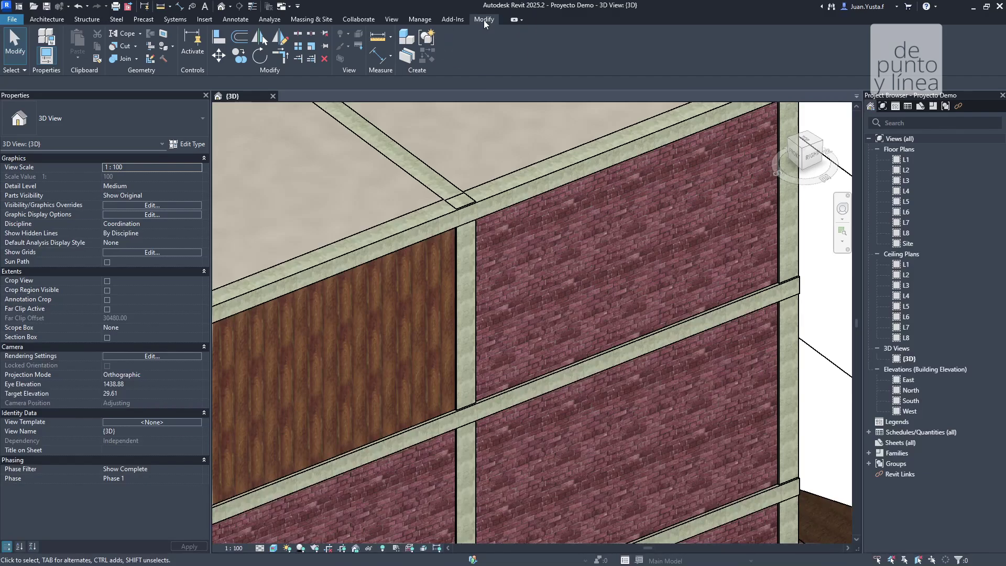
pyautogui.click(164, 52)
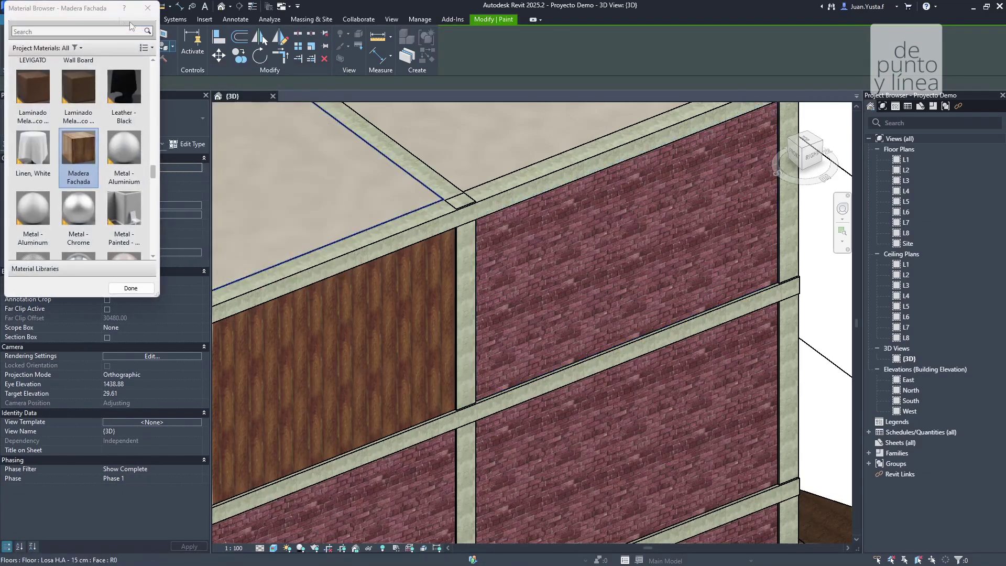
pyautogui.moveTo(99, 17); pyautogui.dragTo(369, 227)
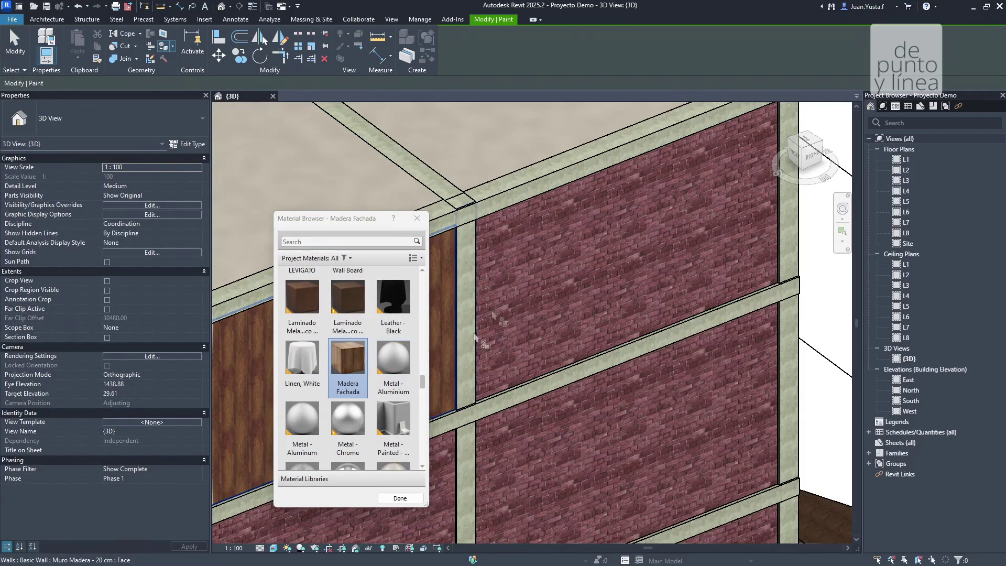
pyautogui.click(526, 265)
pyautogui.scroll(-4, 619, 275)
pyautogui.scroll(5, 618, 278)
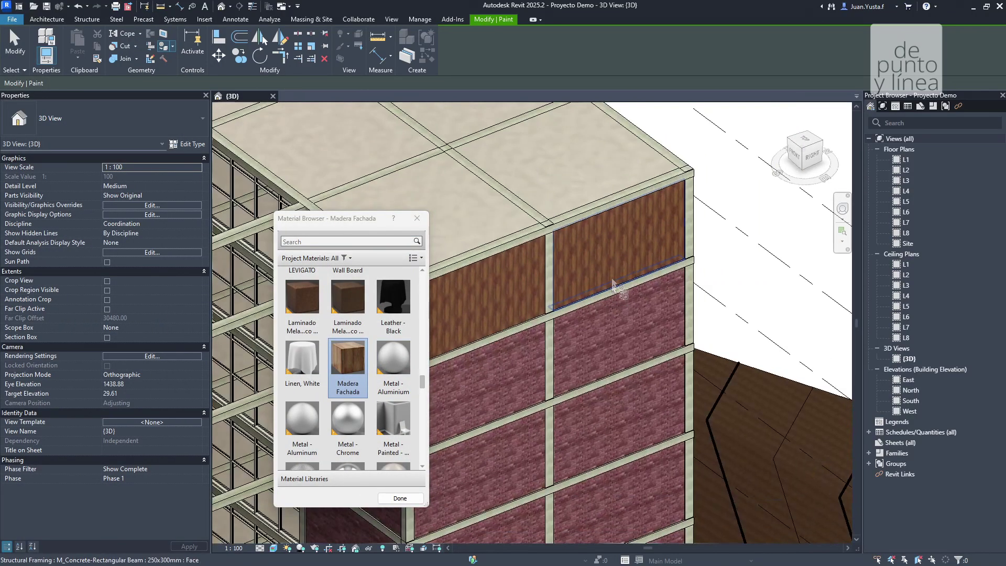
pyautogui.click(418, 218)
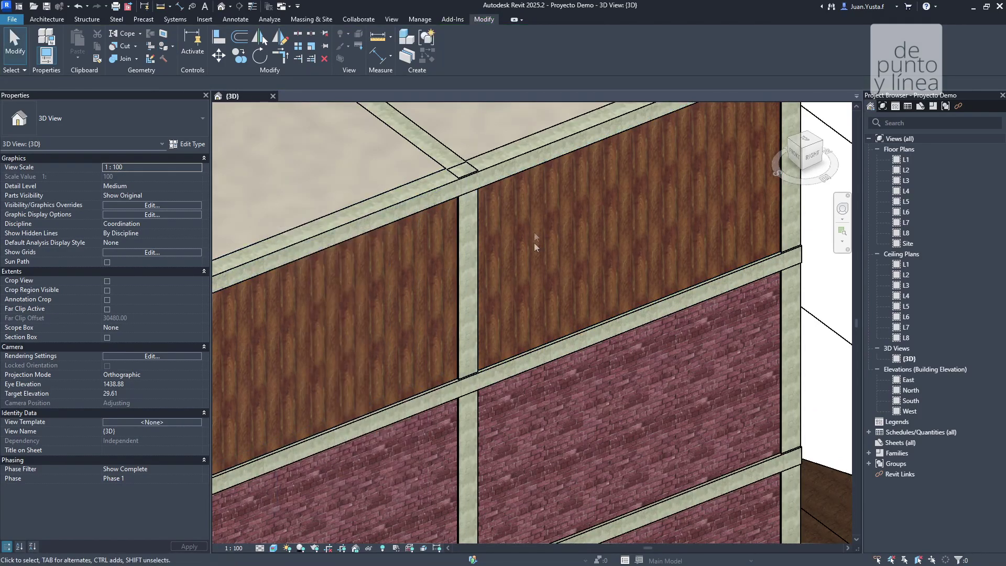
# - Check the layer structure of the painted top-floor wall's type, leave it unchanged, and deselect the wall
pyautogui.click(526, 357)
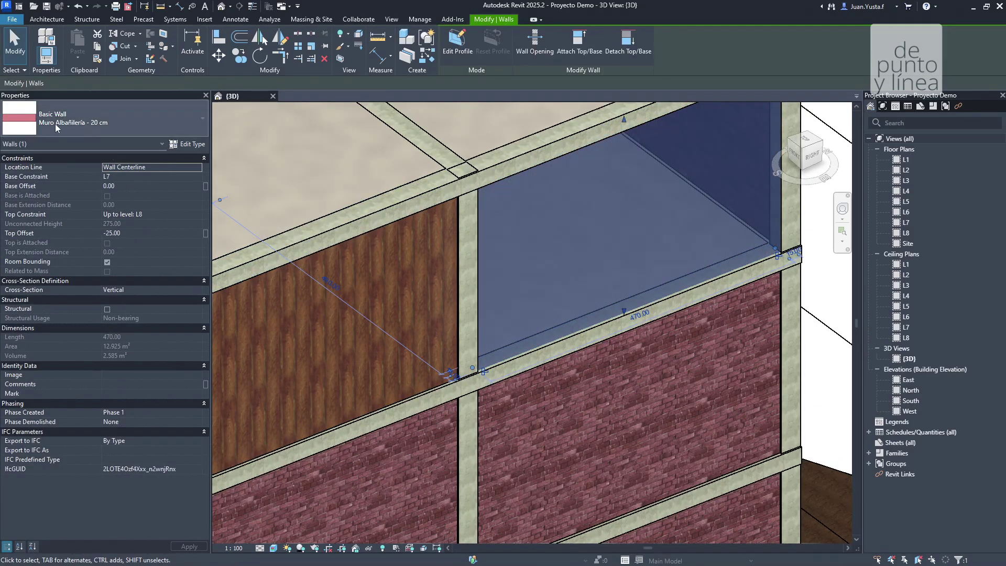
pyautogui.click(182, 144)
pyautogui.click(347, 300)
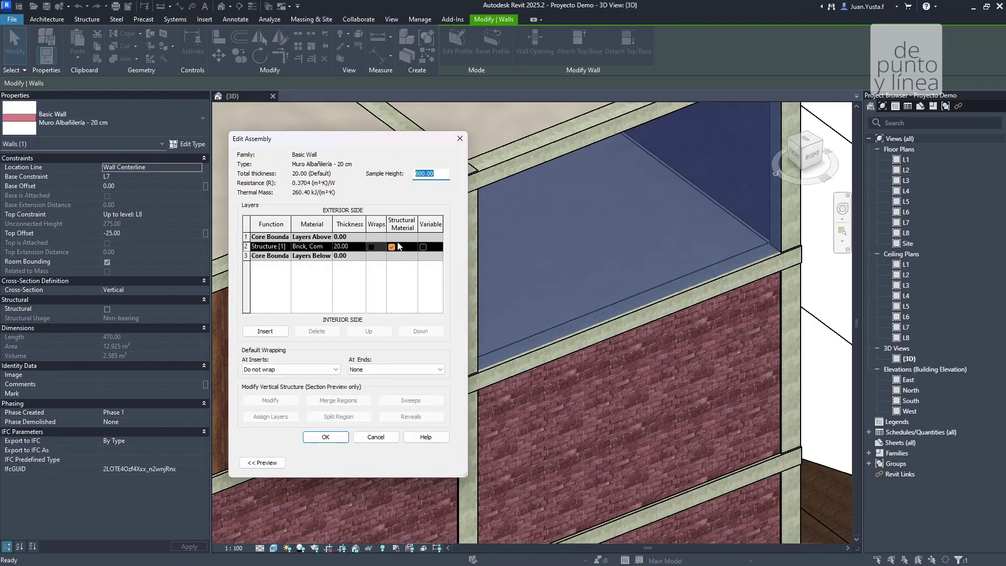
pyautogui.click(304, 249)
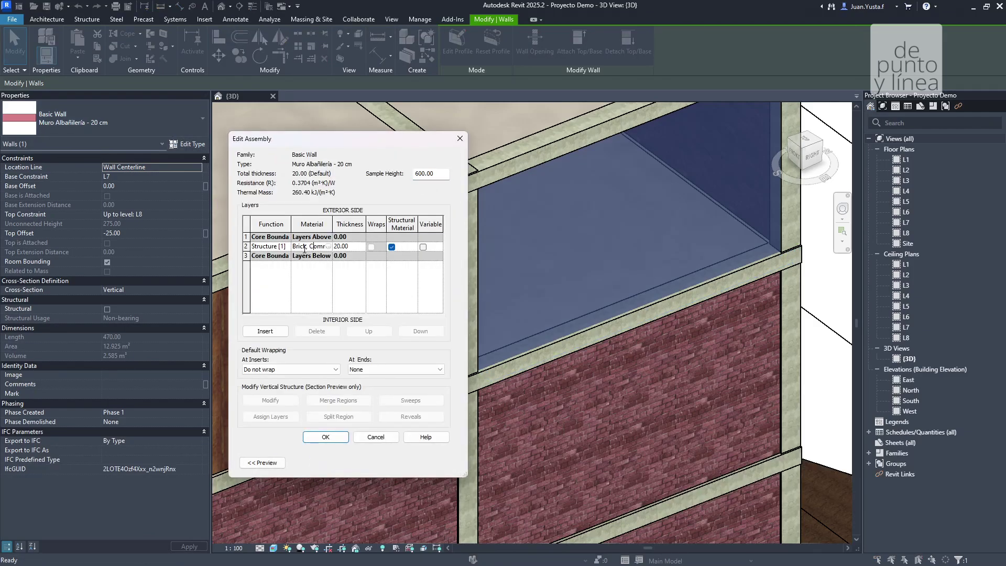
pyautogui.click(328, 437)
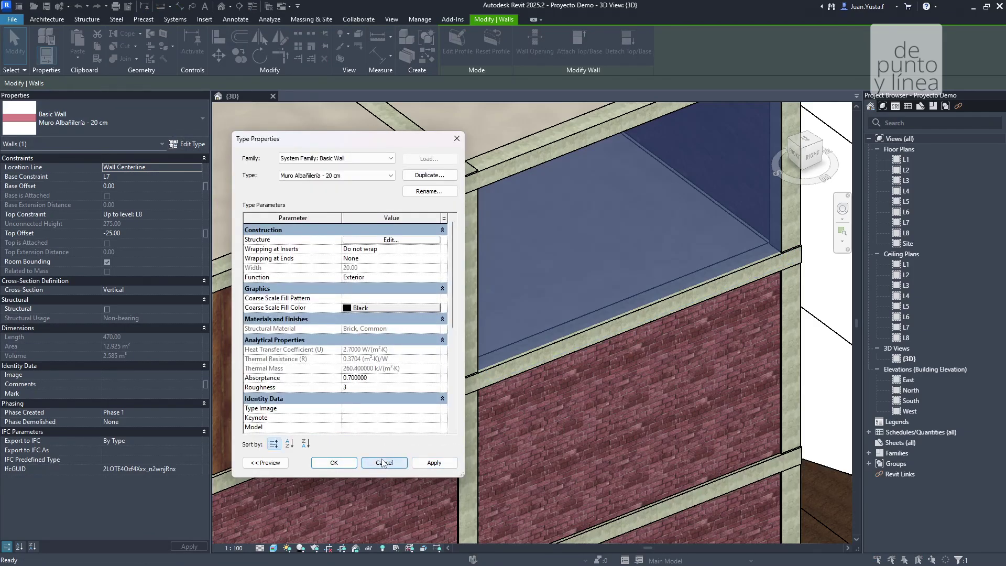
pyautogui.click(384, 464)
pyautogui.scroll(-3, 486, 284)
pyautogui.press('Escape')
# - Select the L6 masonry wall directly below the painted wall and duplicate its type, accepting the suggested name
pyautogui.scroll(4, 522, 353)
pyautogui.click(479, 295)
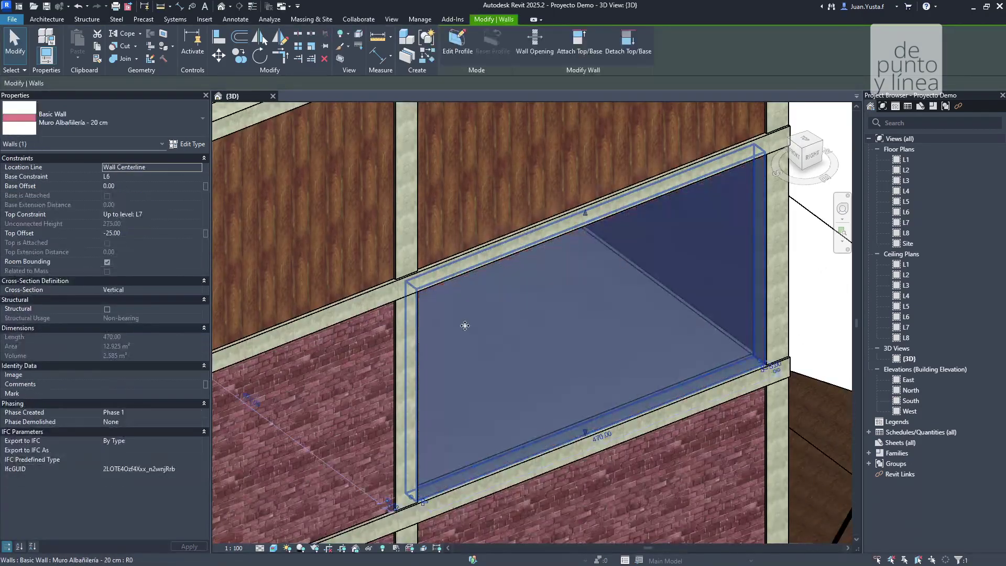
pyautogui.moveTo(479, 296); pyautogui.dragTo(488, 280, button='middle')
pyautogui.click(184, 145)
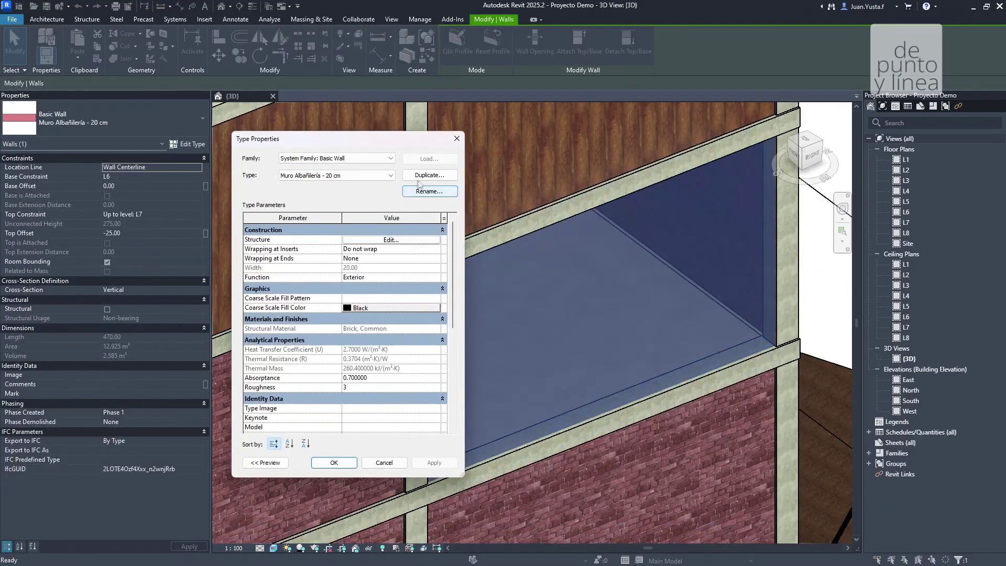
pyautogui.click(429, 175)
pyautogui.click(524, 302)
# - Add a 1.50 cm Madera Fachada layer outside the brick layer in the duplicated wall type and apply it
pyautogui.click(390, 239)
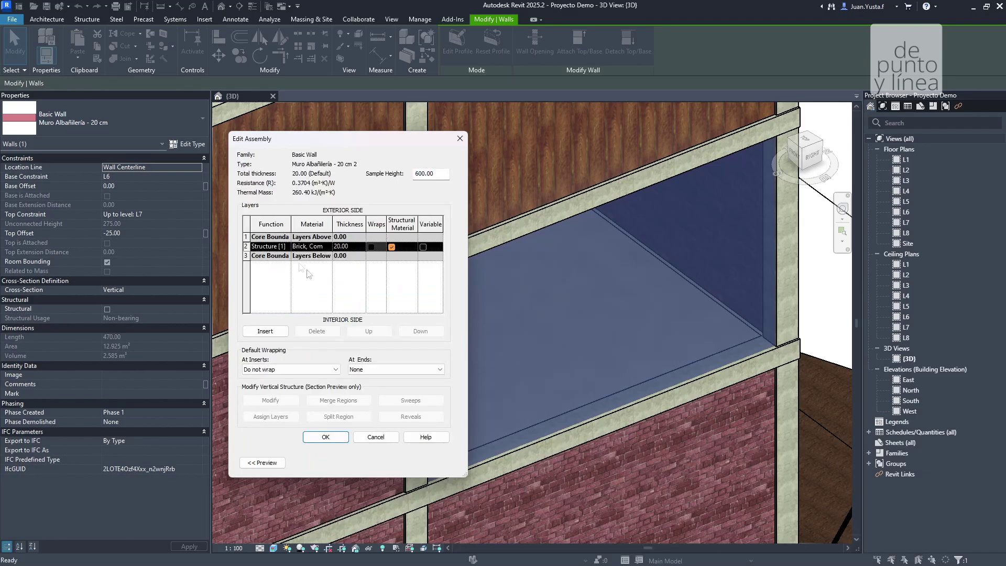
pyautogui.click(273, 332)
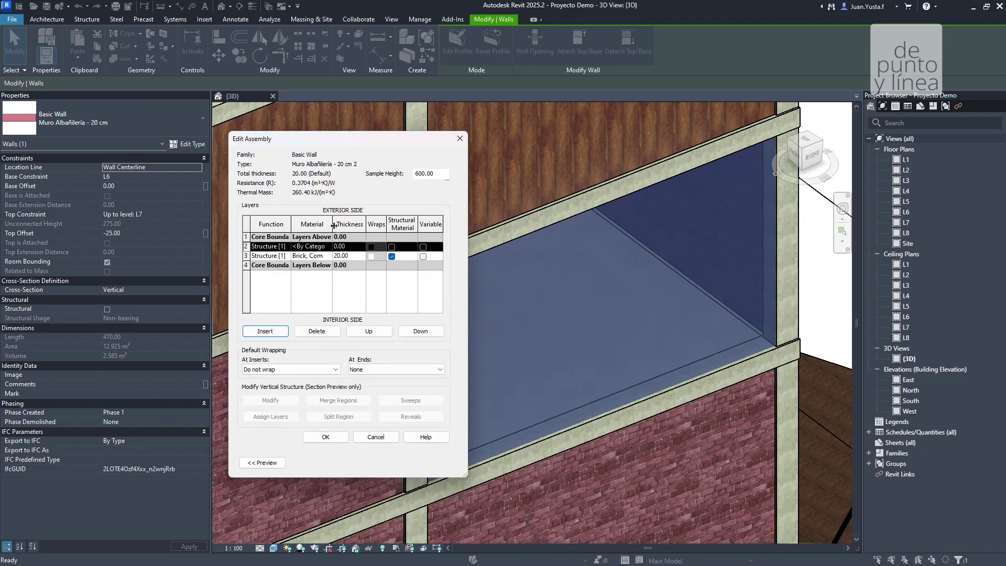
pyautogui.click(313, 247)
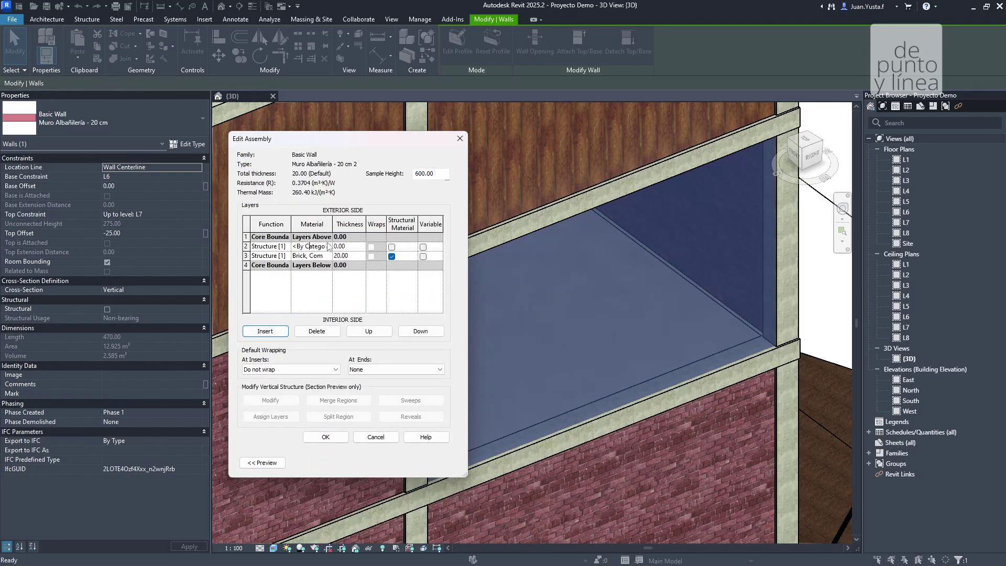
pyautogui.click(328, 247)
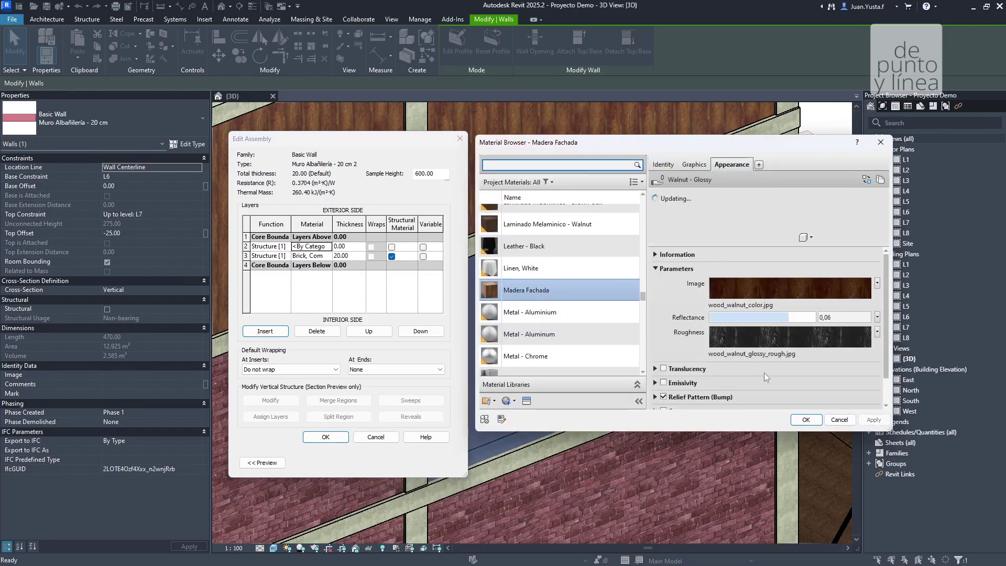
pyautogui.click(806, 420)
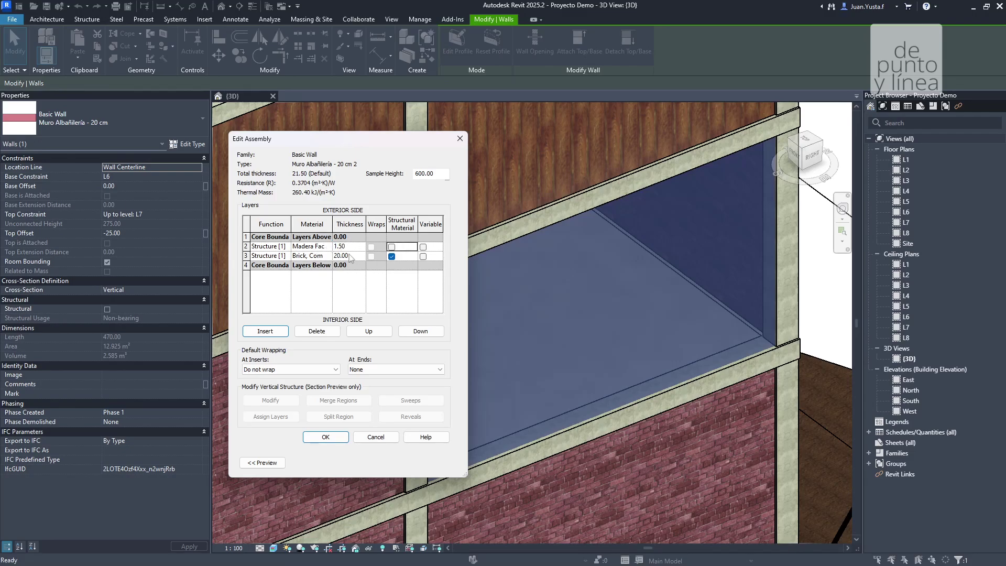
pyautogui.click(330, 440)
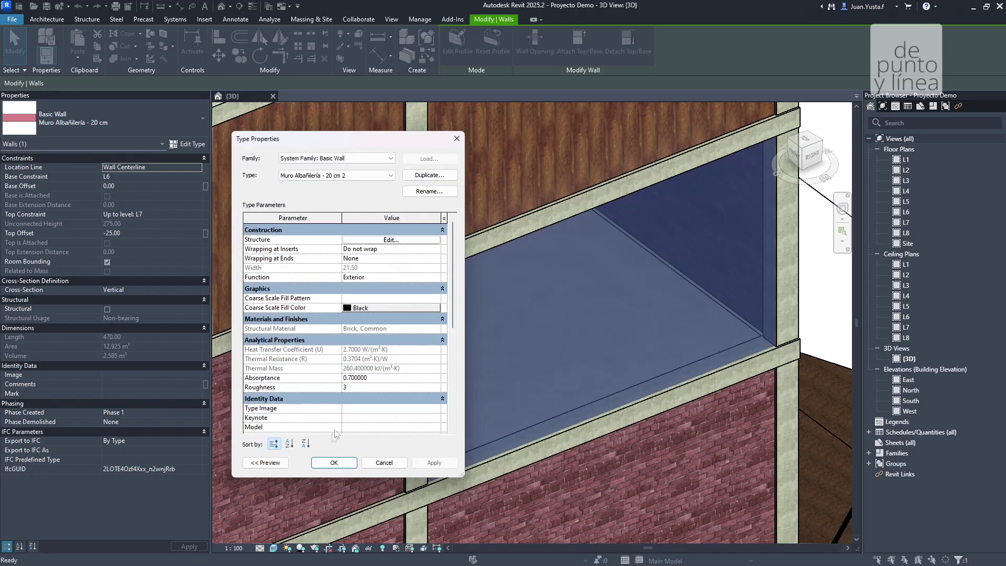
pyautogui.click(341, 465)
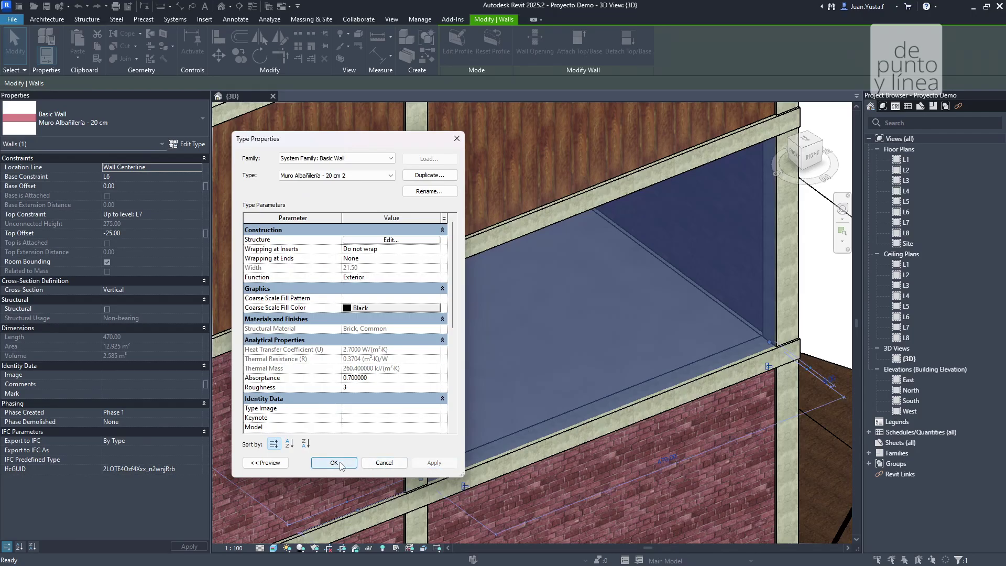
pyautogui.press('Escape')
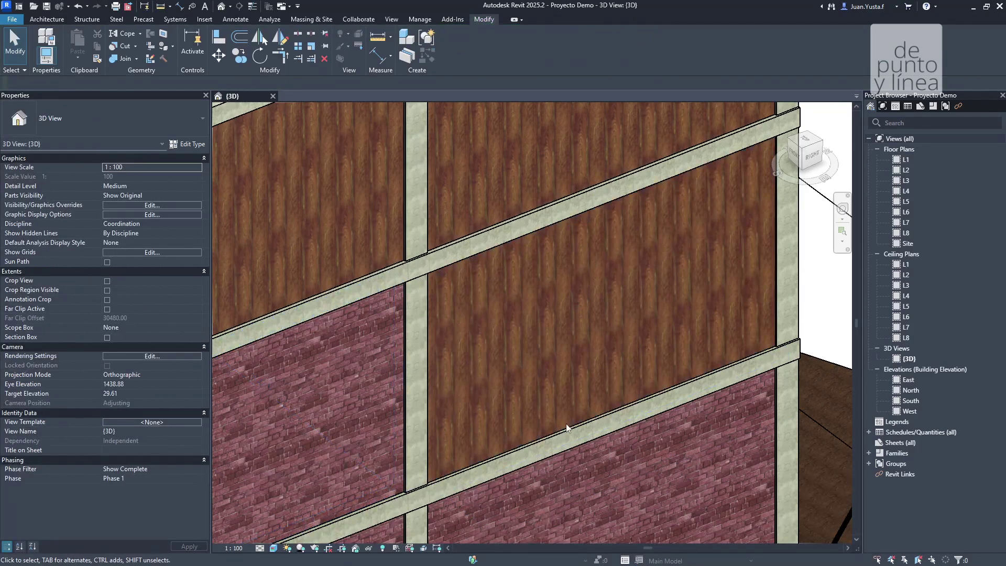
# - Temporarily isolate the L6 wall with the added wood layer in the 3D view
pyautogui.click(571, 370)
pyautogui.scroll(-4, 594, 339)
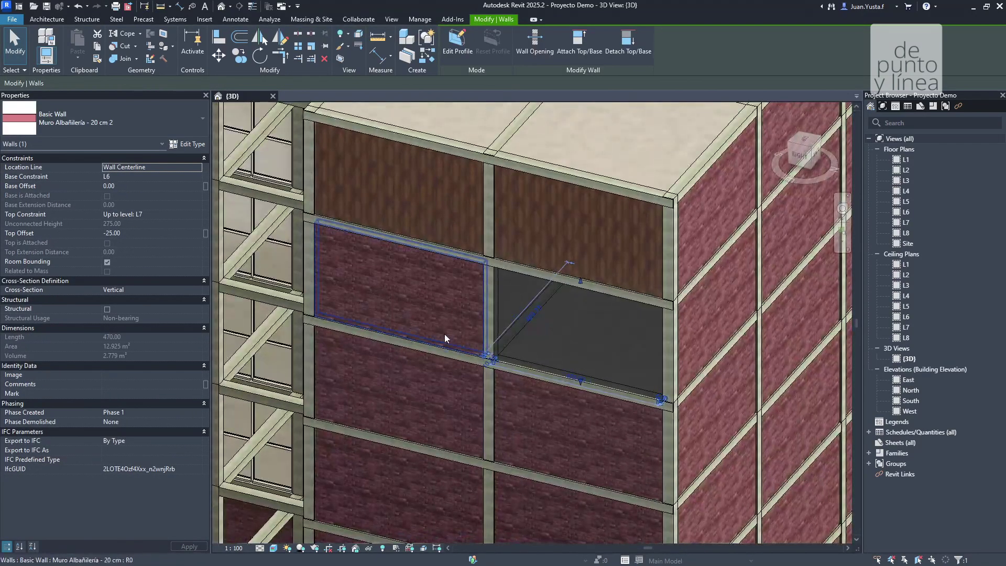
pyautogui.press('h')
pyautogui.press('i')
pyautogui.click(741, 344)
pyautogui.keyDown('shift'); pyautogui.moveTo(741, 343); pyautogui.dragTo(566, 326, button='middle'); pyautogui.keyUp('shift')
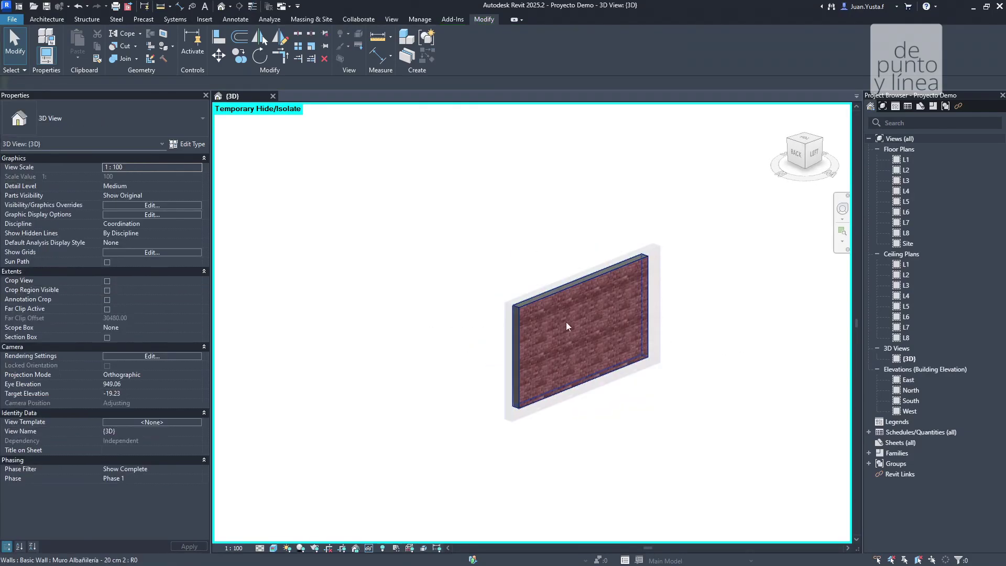
# - Examine the isolated wall's brick face, wood face and edge up close from several angles
pyautogui.scroll(5, 566, 326)
pyautogui.keyDown('shift'); pyautogui.moveTo(389, 279); pyautogui.dragTo(546, 268, button='middle'); pyautogui.keyUp('shift')
pyautogui.scroll(-4, 360, 281)
pyautogui.scroll(5, 546, 269)
pyautogui.click(549, 316)
pyautogui.keyDown('shift'); pyautogui.moveTo(549, 317); pyautogui.dragTo(581, 271, button='middle'); pyautogui.keyUp('shift')
pyautogui.press('Escape')
pyautogui.scroll(-3, 580, 271)
pyautogui.scroll(3, 576, 271)
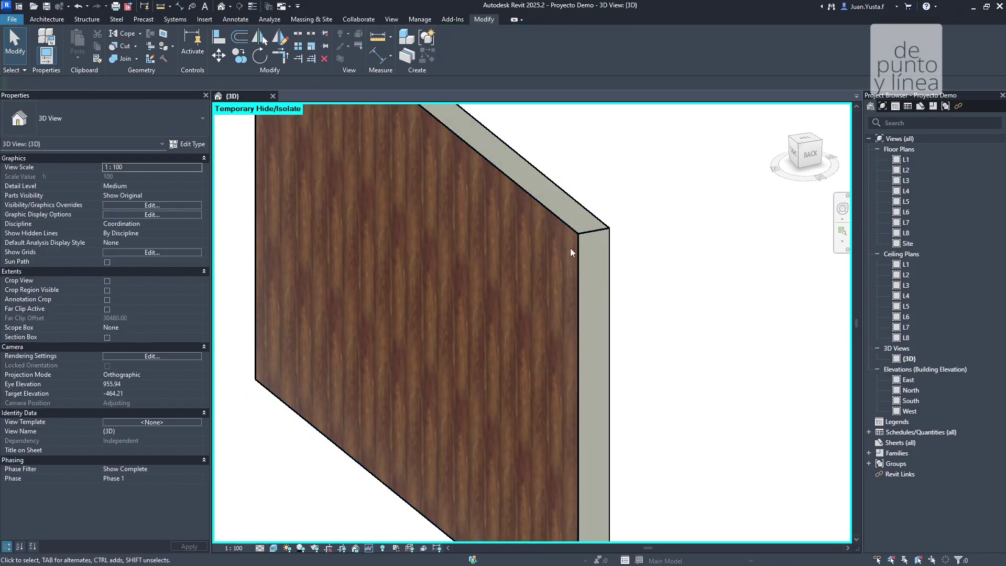
pyautogui.scroll(-3, 516, 209)
pyautogui.keyDown('shift'); pyautogui.moveTo(516, 209); pyautogui.dragTo(596, 284, button='middle'); pyautogui.keyUp('shift')
# - Reset the temporary isolation and examine the wood and brick panels on the upper facade
pyautogui.press('h')
pyautogui.press('r')
pyautogui.keyDown('shift'); pyautogui.moveTo(449, 348); pyautogui.dragTo(436, 232, button='middle'); pyautogui.keyUp('shift')
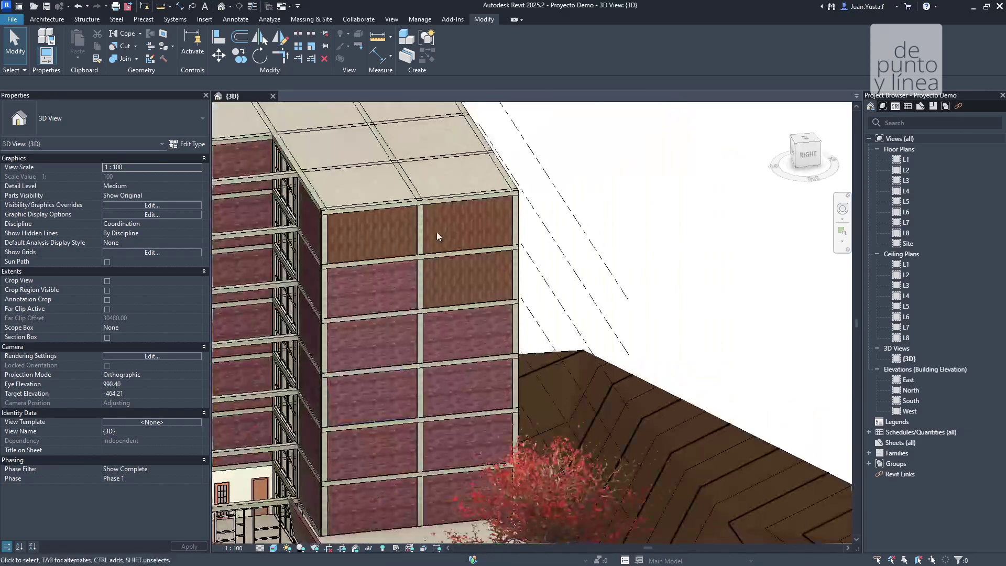
pyautogui.click(428, 277)
pyautogui.scroll(5, 429, 278)
pyautogui.scroll(-3, 434, 301)
pyautogui.keyDown('shift'); pyautogui.moveTo(434, 300); pyautogui.dragTo(391, 300, button='middle'); pyautogui.keyUp('shift')
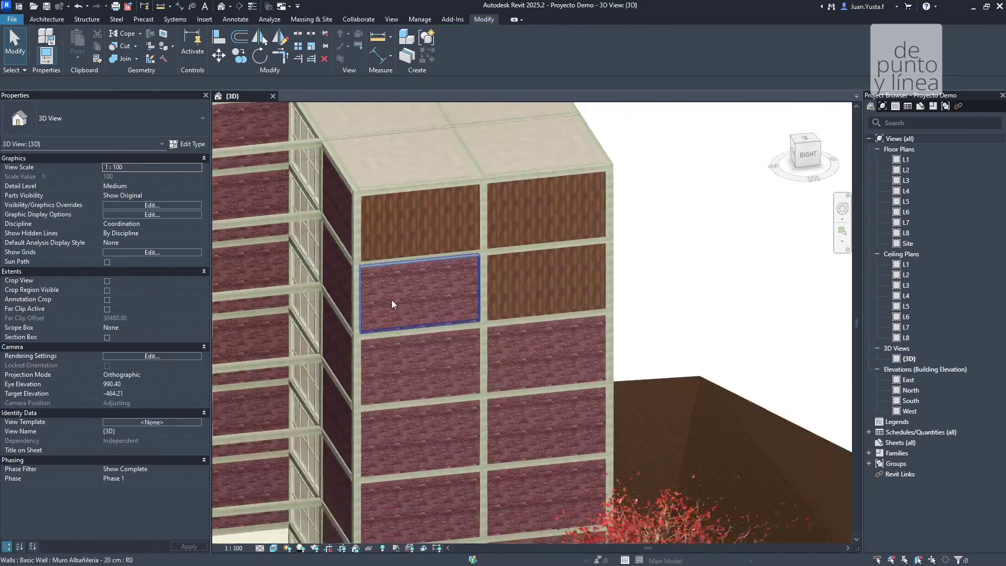
pyautogui.scroll(-2, 451, 316)
pyautogui.press('Escape')
pyautogui.scroll(5, 562, 202)
pyautogui.scroll(6, 523, 227)
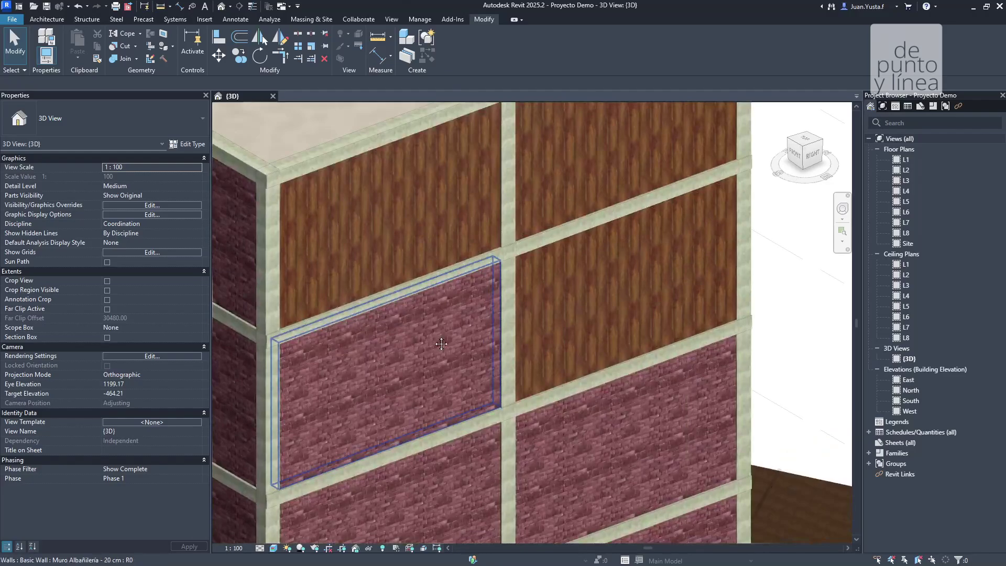
pyautogui.keyDown('shift'); pyautogui.moveTo(443, 351); pyautogui.dragTo(449, 286, button='middle'); pyautogui.keyUp('shift')
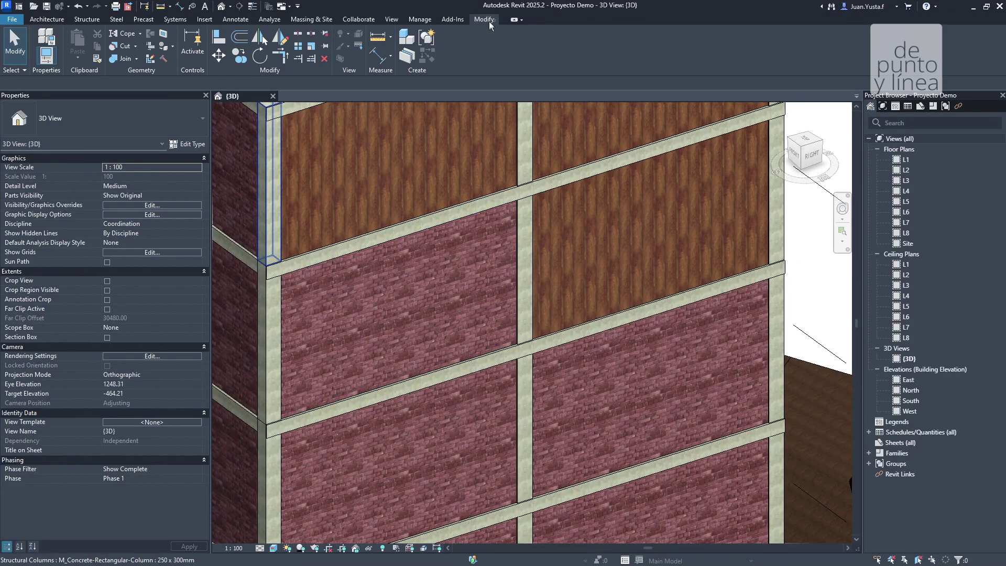
# - Try to split the L6 brick wall face beside the wood-layered wall with a closed line boundary around its corner-side half
pyautogui.click(164, 35)
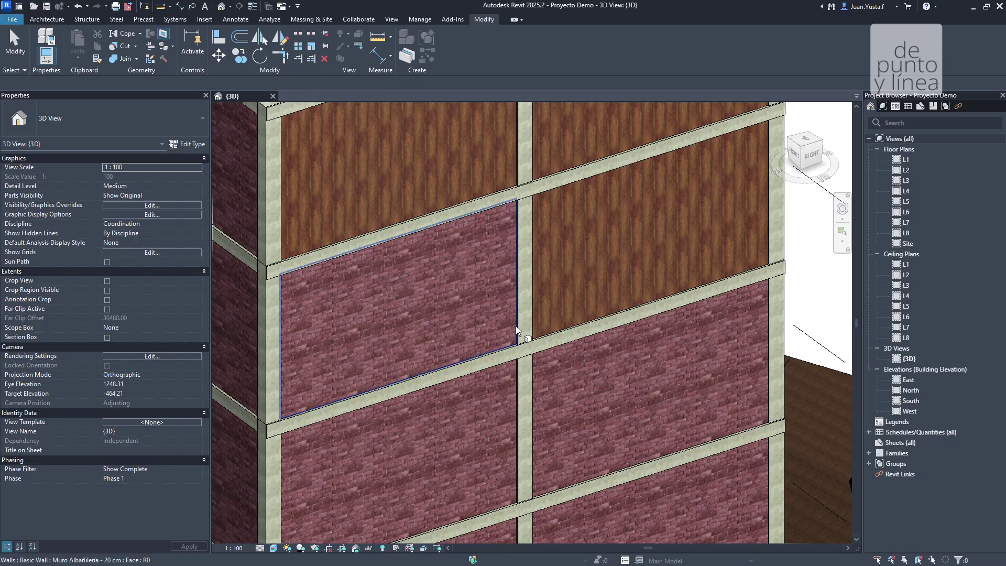
pyautogui.click(484, 212)
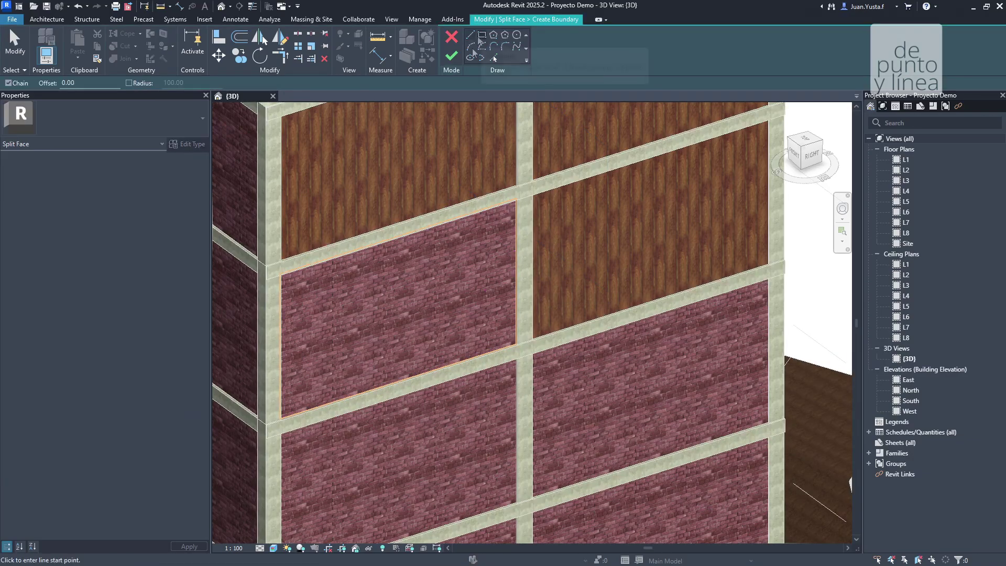
pyautogui.click(281, 274)
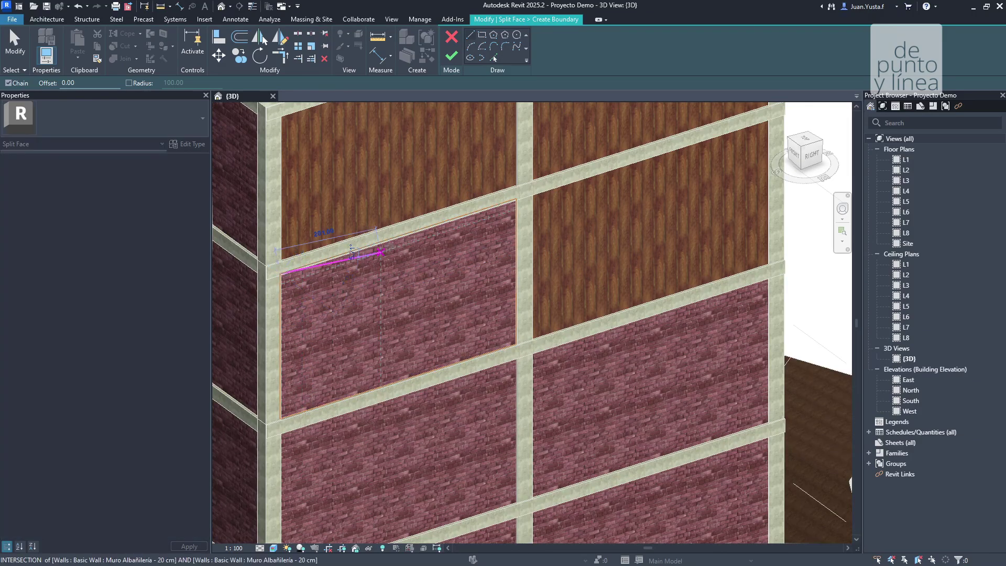
pyautogui.click(398, 237)
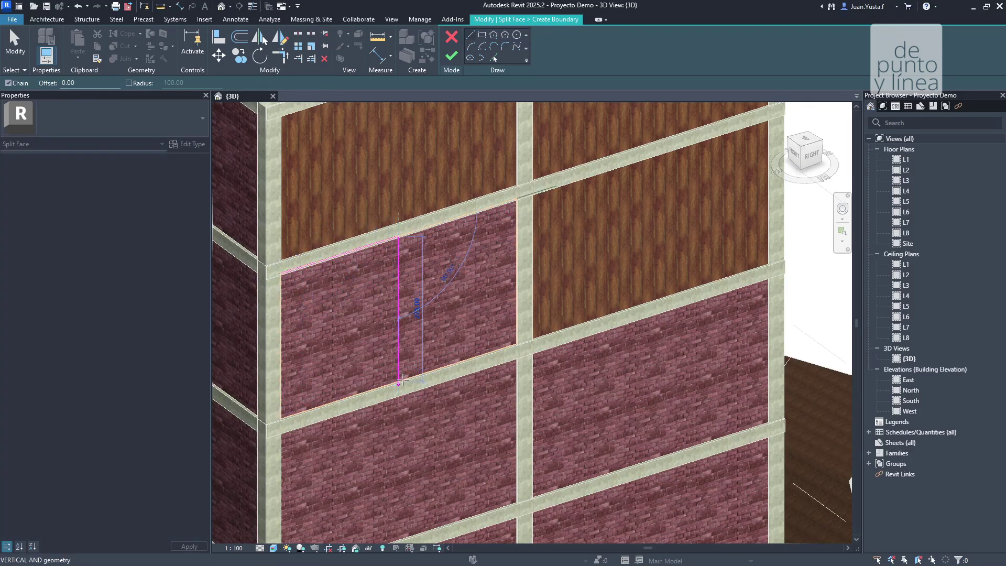
pyautogui.click(398, 382)
pyautogui.click(280, 418)
pyautogui.click(281, 274)
pyautogui.click(451, 57)
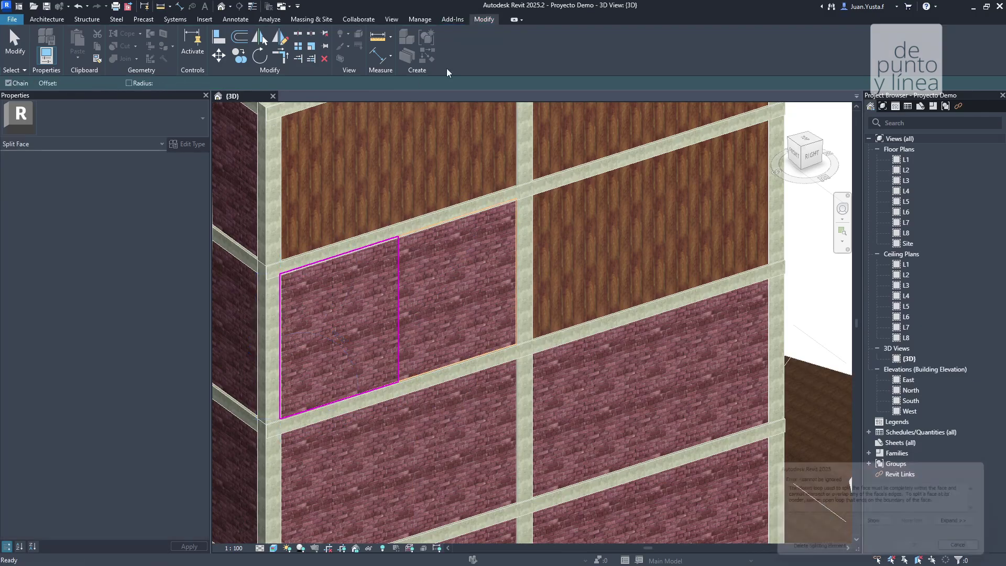
pyautogui.click(815, 552)
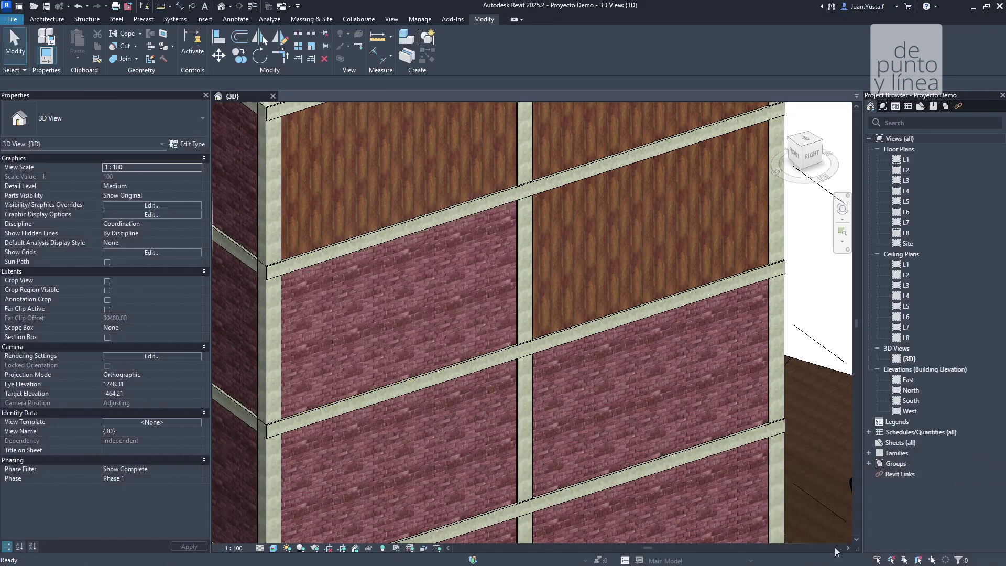
pyautogui.click(429, 256)
pyautogui.press('Escape')
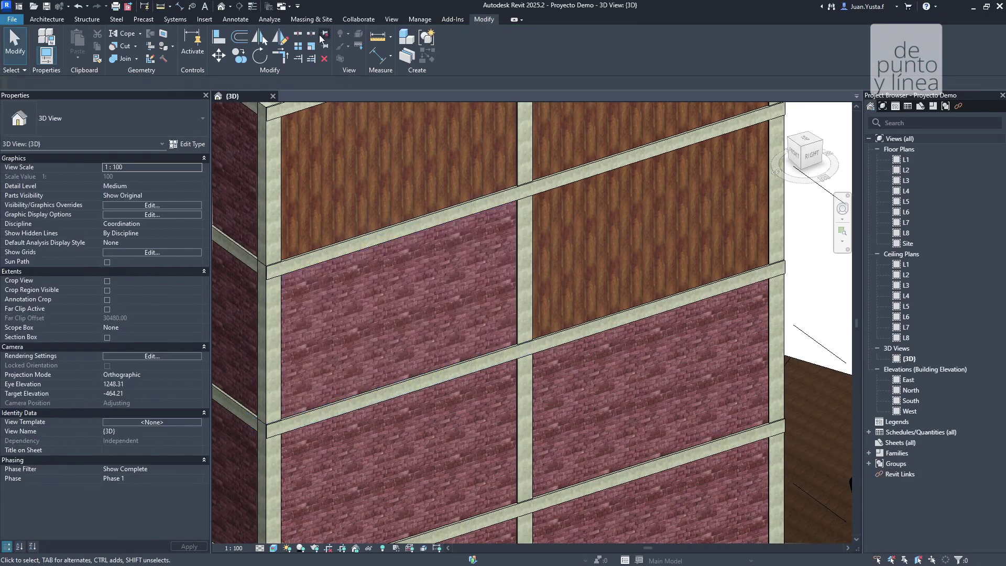
# - Sketch a rectangular Split Face boundary about 240 cm tall inside the corner-side half of the L6 brick wall face
pyautogui.click(163, 33)
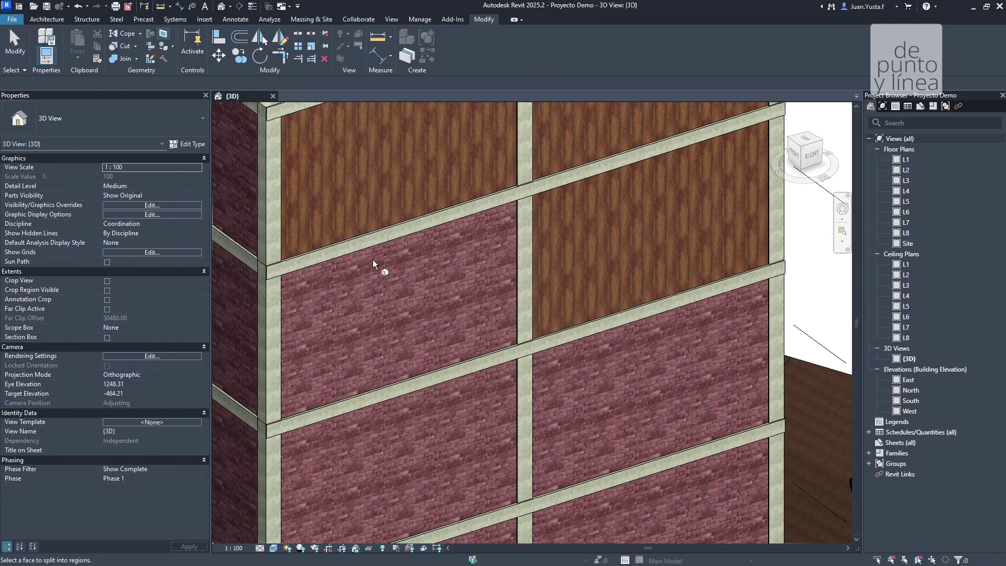
pyautogui.click(298, 272)
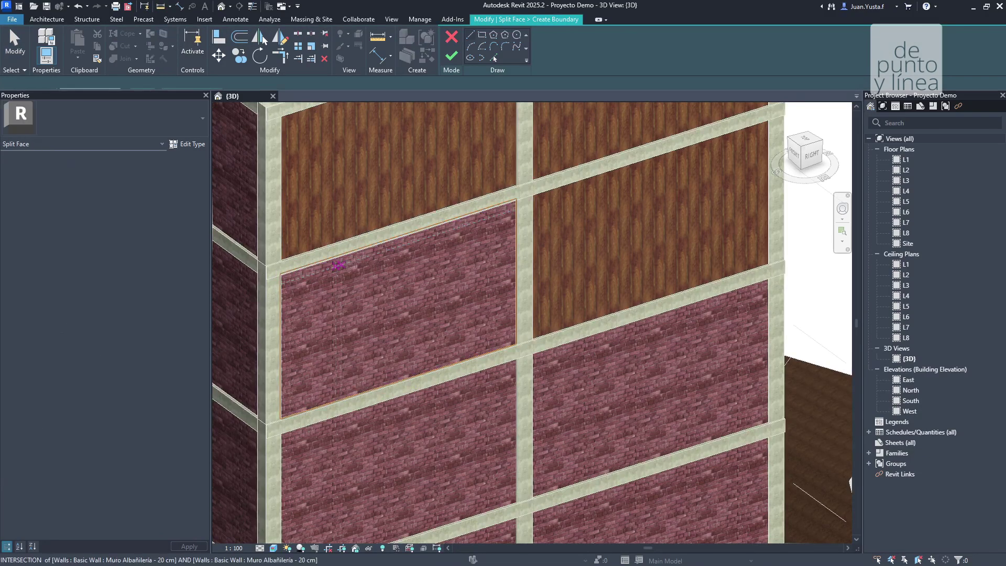
pyautogui.click(482, 35)
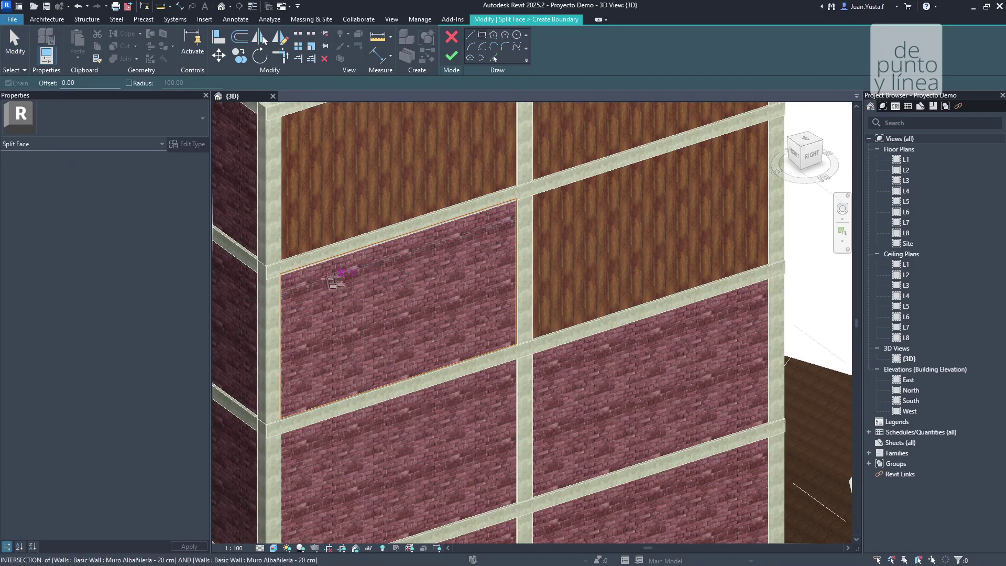
pyautogui.click(290, 277)
pyautogui.click(398, 369)
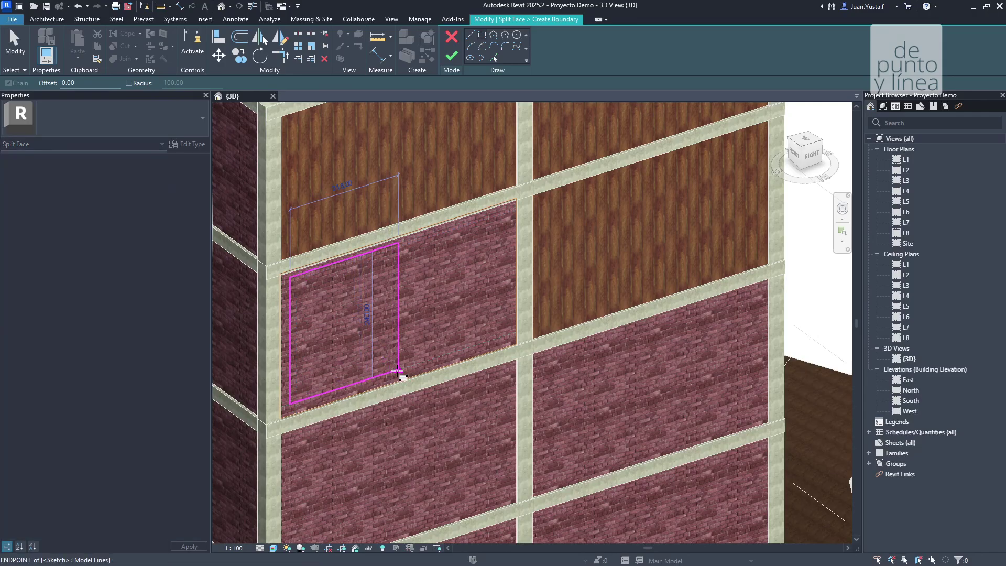
pyautogui.press('Escape')
# - Check the rectangle's inset from the wall face edge, finish the Split Face sketch and look at the resulting region
pyautogui.scroll(8, 339, 298)
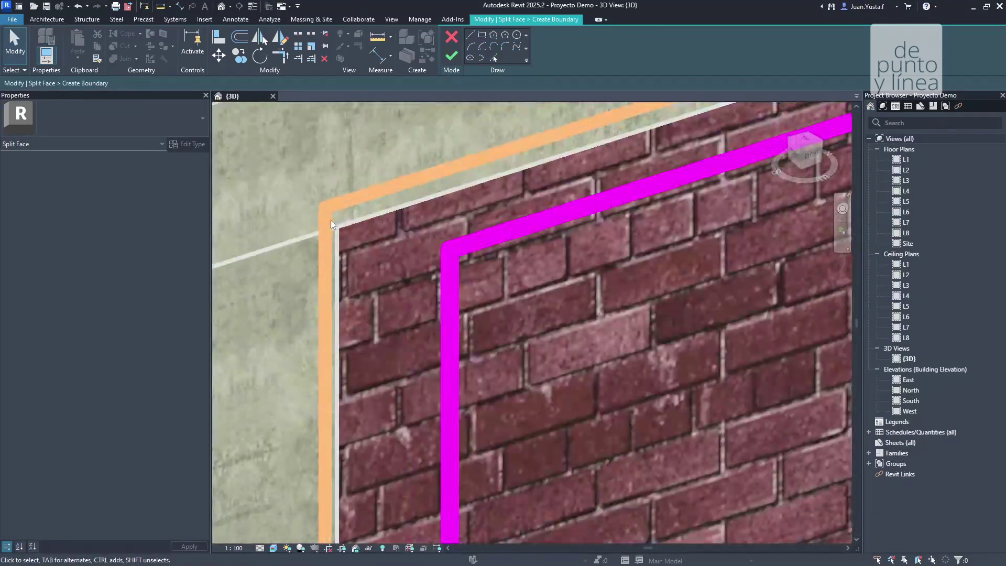
pyautogui.click(441, 275)
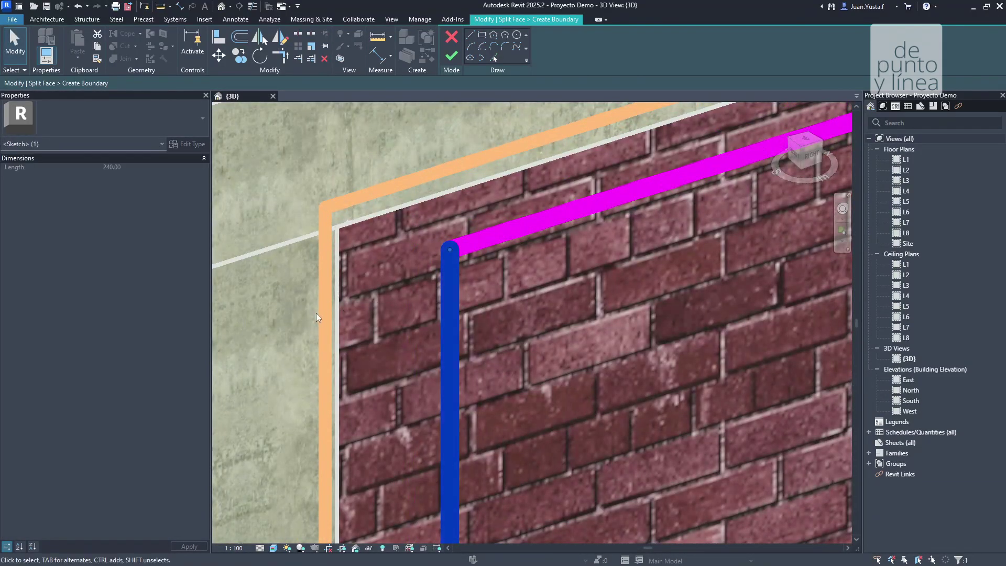
pyautogui.scroll(-3, 340, 311)
pyautogui.scroll(-5, 340, 310)
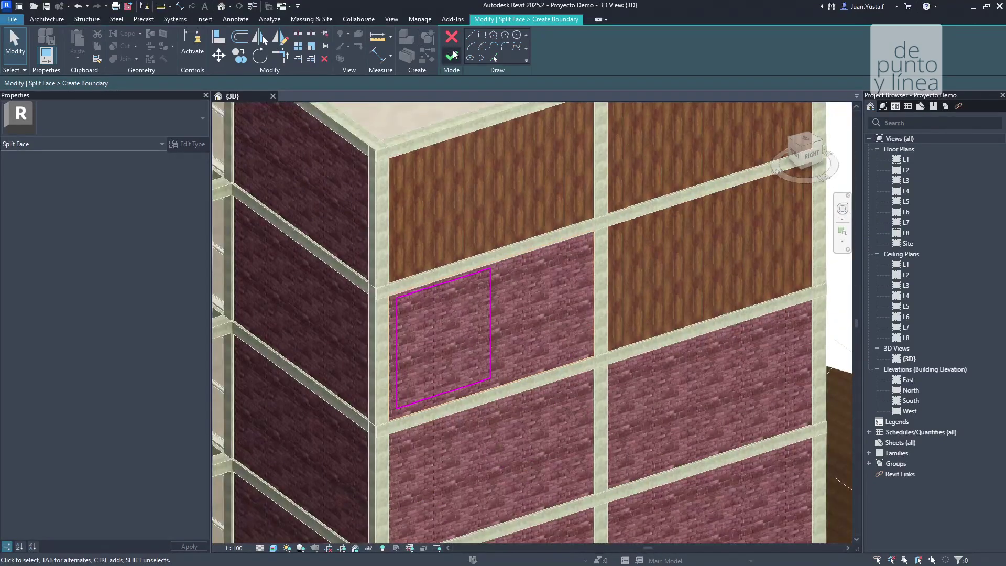
pyautogui.click(451, 56)
pyautogui.click(558, 323)
pyautogui.scroll(3, 557, 324)
pyautogui.press('Escape')
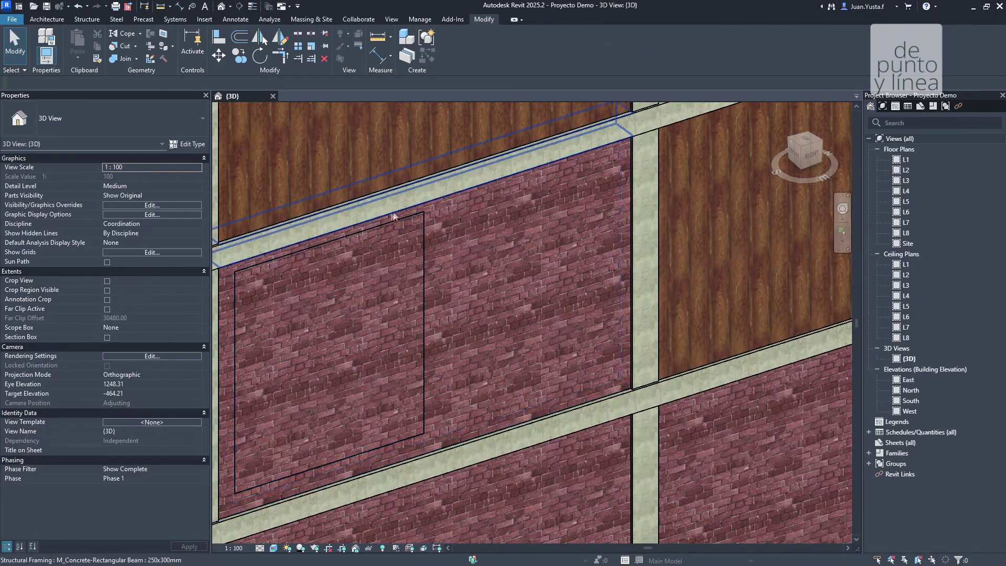
pyautogui.moveTo(347, 299); pyautogui.dragTo(400, 289, button='middle')
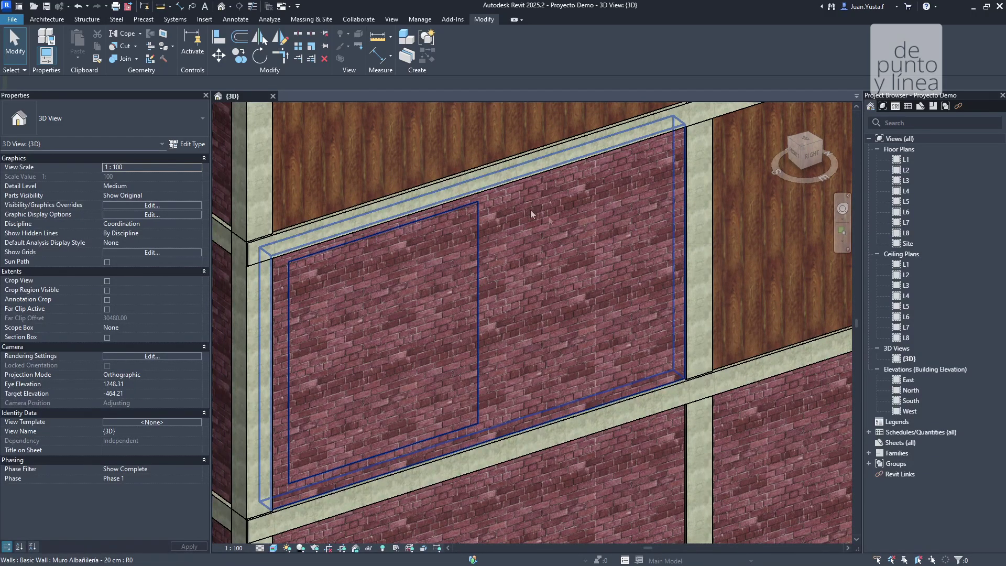
# - Try painting the L6 wall face around the rectangular region with Madera Fachada, and undo the paint
pyautogui.click(164, 47)
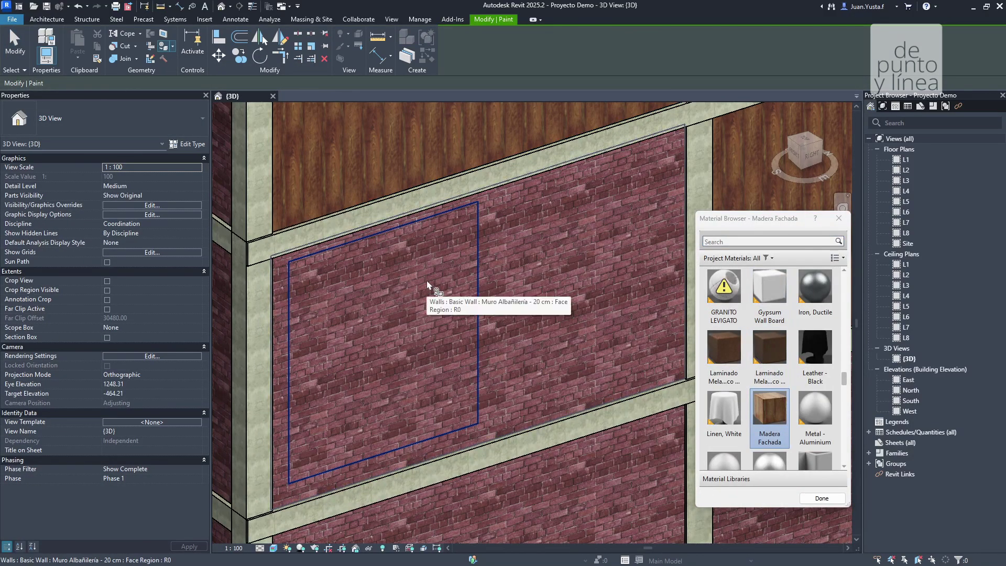
pyautogui.click(538, 251)
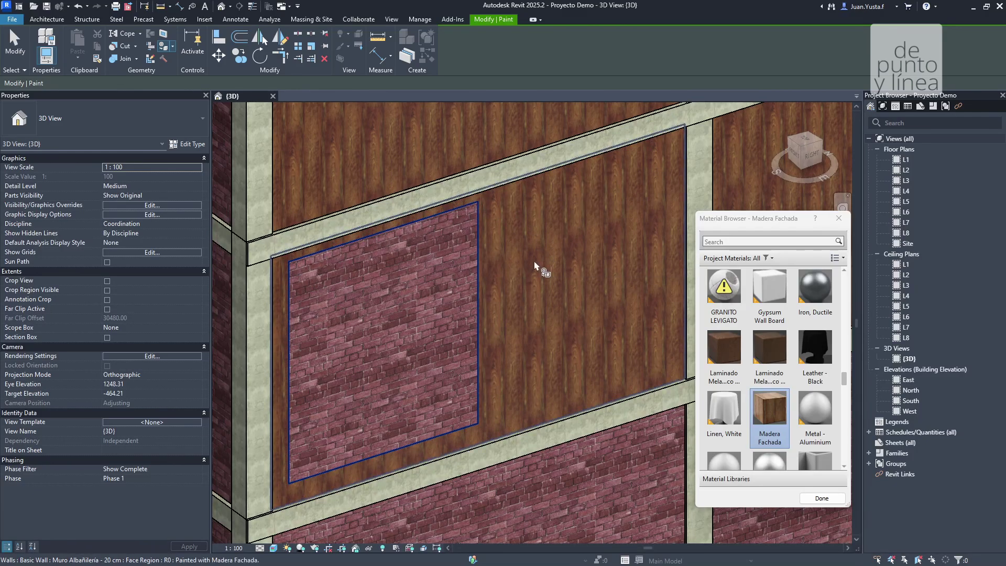
pyautogui.hotkey('ctrl', 'z')
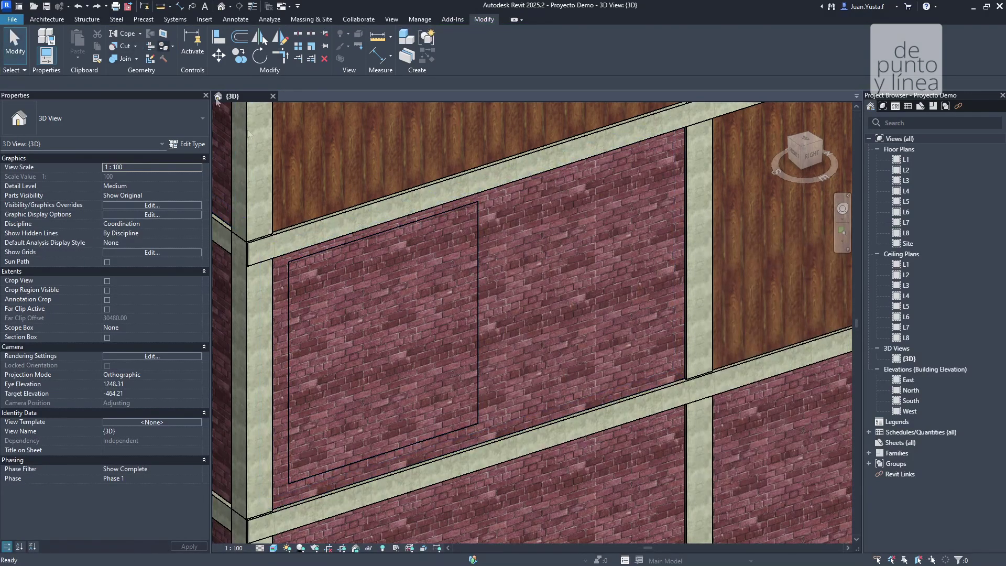
# - Paint the rectangular split region of the L6 brick wall with the Madera Fachada material
pyautogui.click(155, 47)
pyautogui.click(415, 280)
pyautogui.press('Escape')
# - Examine the painted split region beside the other wood panels on the upper facade from several angles
pyautogui.scroll(-4, 487, 294)
pyautogui.moveTo(504, 308)
pyautogui.keyDown('shift'); pyautogui.mouseDown(button='middle')
pyautogui.moveTo(391, 295)
pyautogui.moveTo(388, 341)
pyautogui.mouseUp(button='middle'); pyautogui.keyUp('shift')
pyautogui.click(427, 272)
pyautogui.keyDown('shift'); pyautogui.moveTo(427, 273); pyautogui.dragTo(408, 395, button='middle'); pyautogui.keyUp('shift')
pyautogui.press('Escape')
pyautogui.scroll(-3, 493, 340)
pyautogui.scroll(-3, 400, 334)
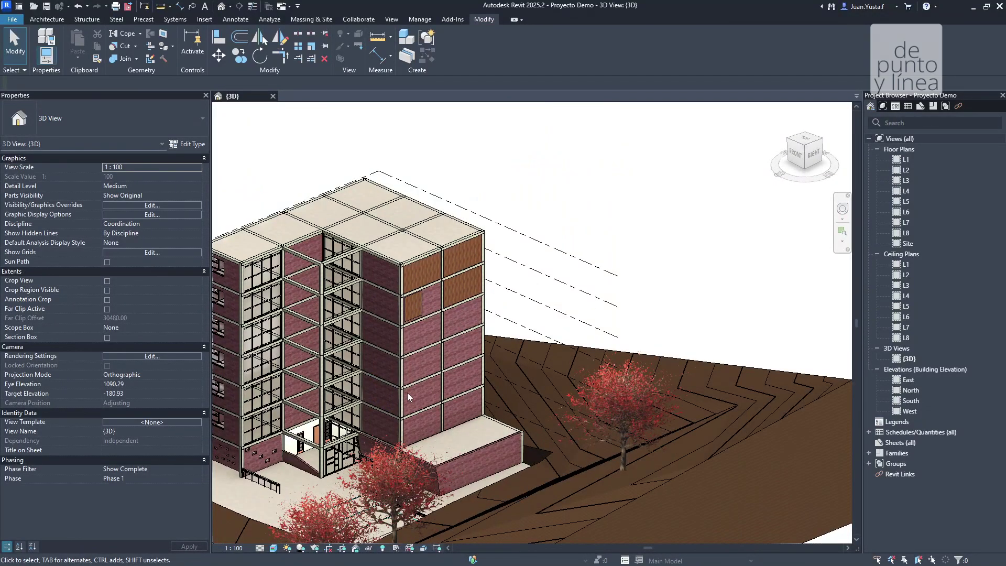
# - Examine the ground-floor entrance, perforated brick walls and curtain walls of the building up close
pyautogui.scroll(3, 398, 388)
pyautogui.moveTo(397, 388); pyautogui.dragTo(466, 346, button='middle')
pyautogui.scroll(-4, 466, 346)
pyautogui.keyDown('shift'); pyautogui.moveTo(404, 355); pyautogui.dragTo(281, 461, button='middle'); pyautogui.keyUp('shift')
pyautogui.scroll(6, 367, 348)
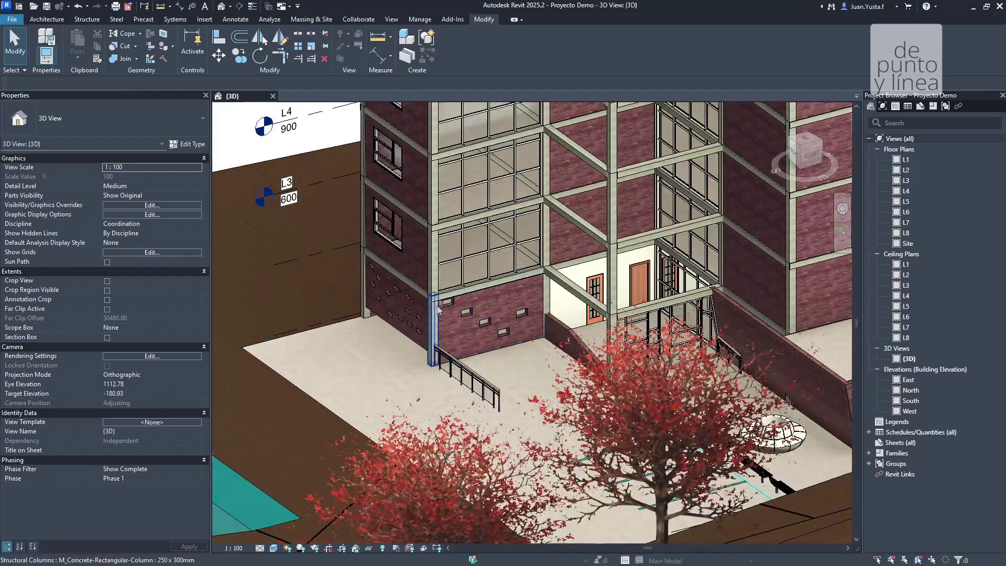
pyautogui.moveTo(528, 250); pyautogui.dragTo(404, 291, button='middle')
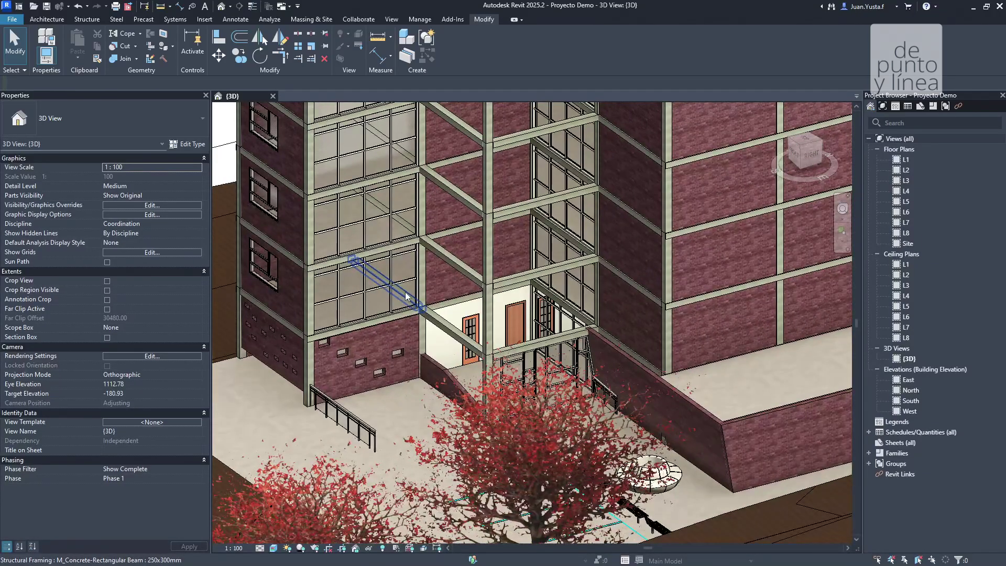
pyautogui.scroll(-6, 405, 291)
# - Examine the whole building exterior and its surrounding terrain from several angles and distances
pyautogui.keyDown('shift'); pyautogui.moveTo(405, 291); pyautogui.dragTo(448, 385, button='middle'); pyautogui.keyUp('shift')
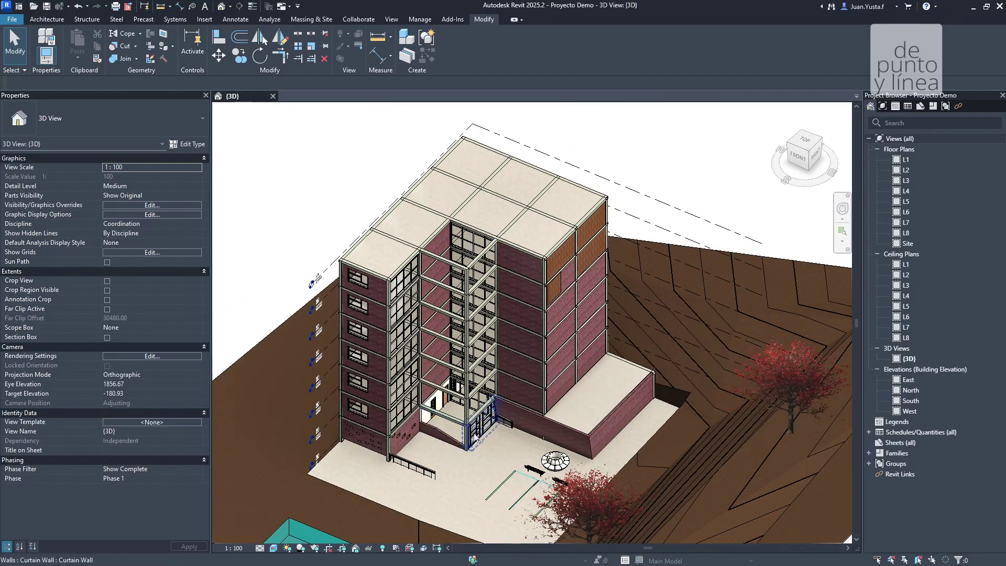
pyautogui.scroll(-4, 477, 434)
pyautogui.scroll(4, 497, 436)
pyautogui.keyDown('shift'); pyautogui.moveTo(496, 435); pyautogui.dragTo(403, 478, button='middle'); pyautogui.keyUp('shift')
pyautogui.press('ctrl')
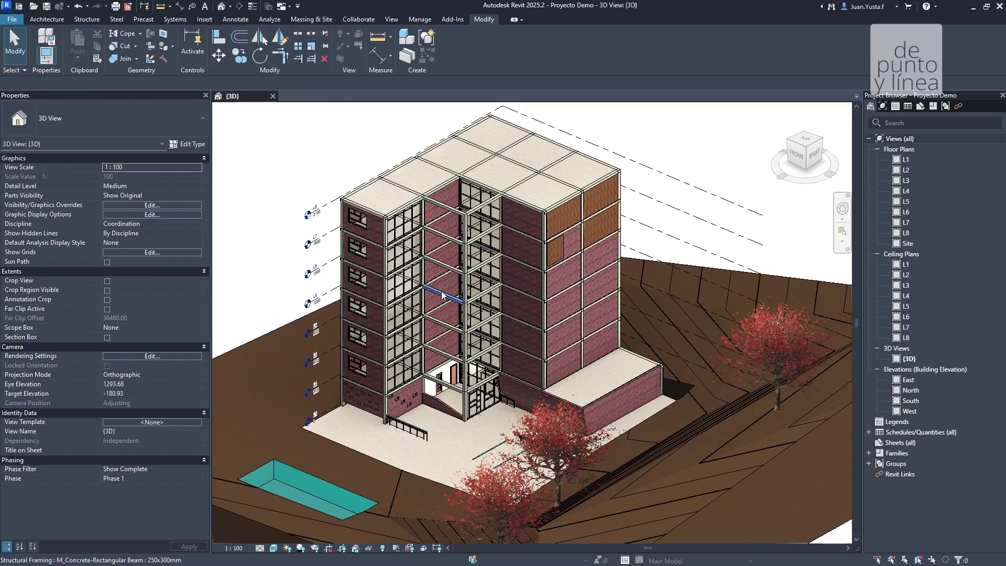
pyautogui.scroll(-5, 418, 326)
pyautogui.keyDown('shift'); pyautogui.moveTo(453, 356); pyautogui.dragTo(302, 335, button='middle'); pyautogui.keyUp('shift')
pyautogui.scroll(6, 521, 303)
pyautogui.scroll(5, 471, 314)
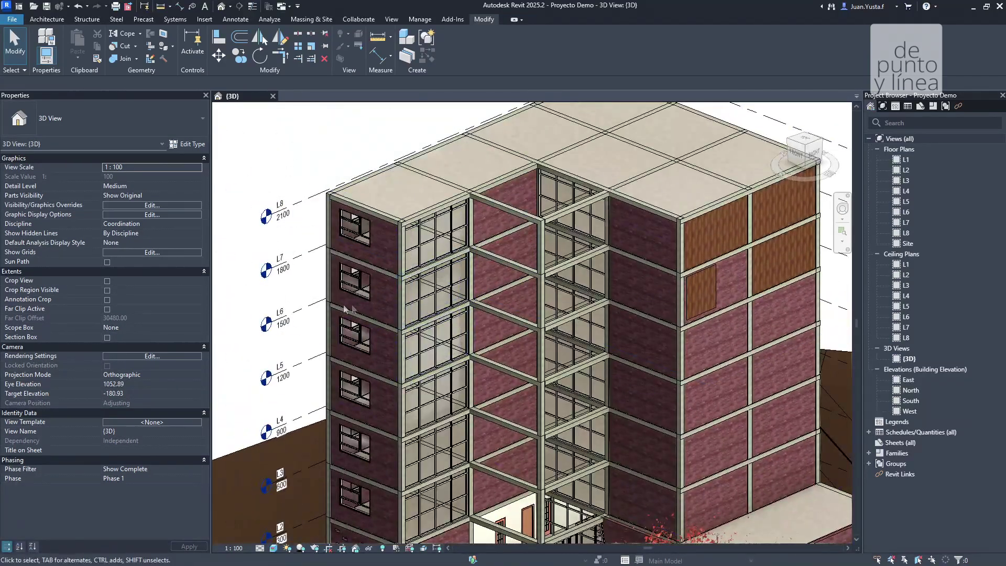
pyautogui.scroll(-5, 302, 335)
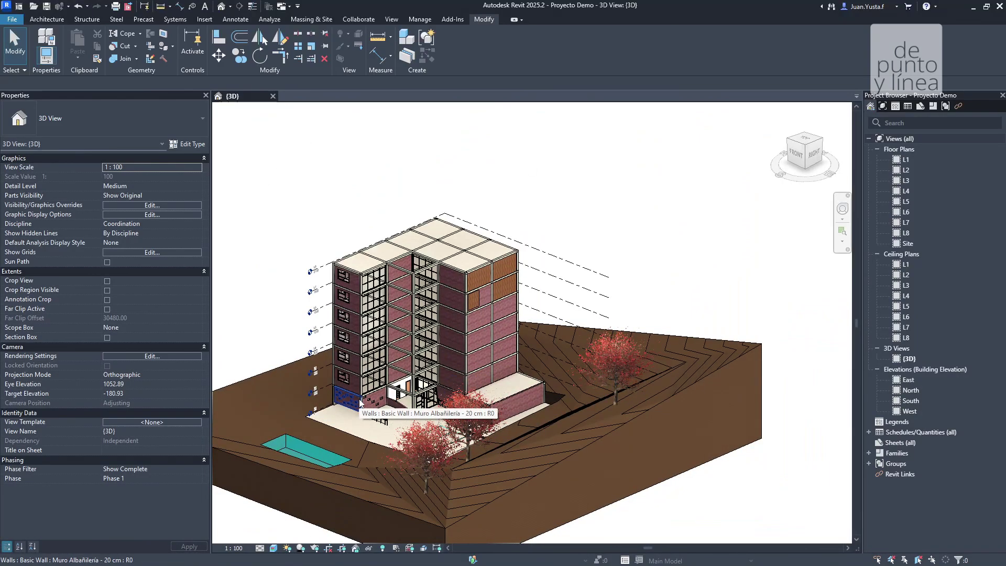
pyautogui.scroll(3, 359, 402)
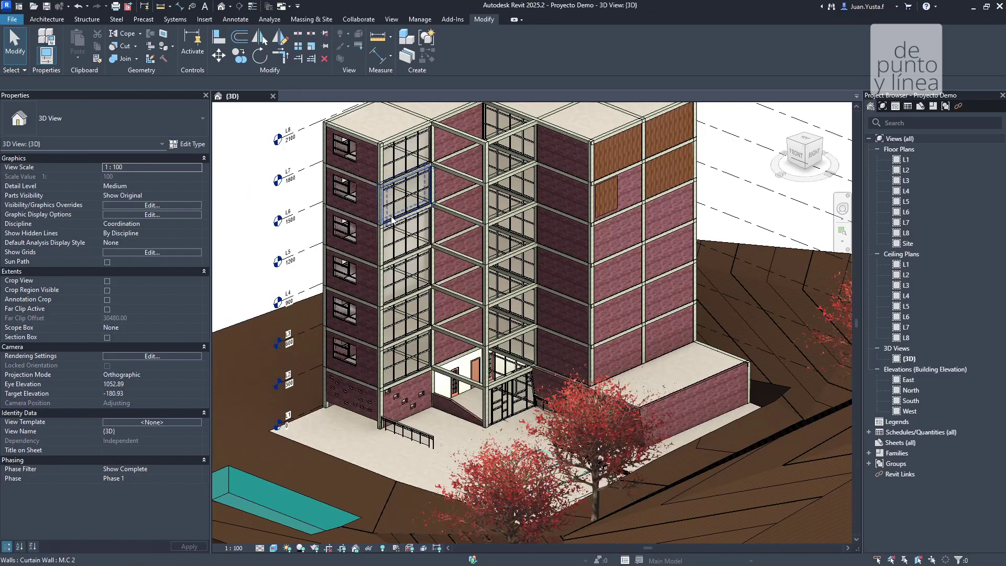
# - Locate the {3D} view among the project's 3D views and duplicate it without detailing
pyautogui.click(882, 99)
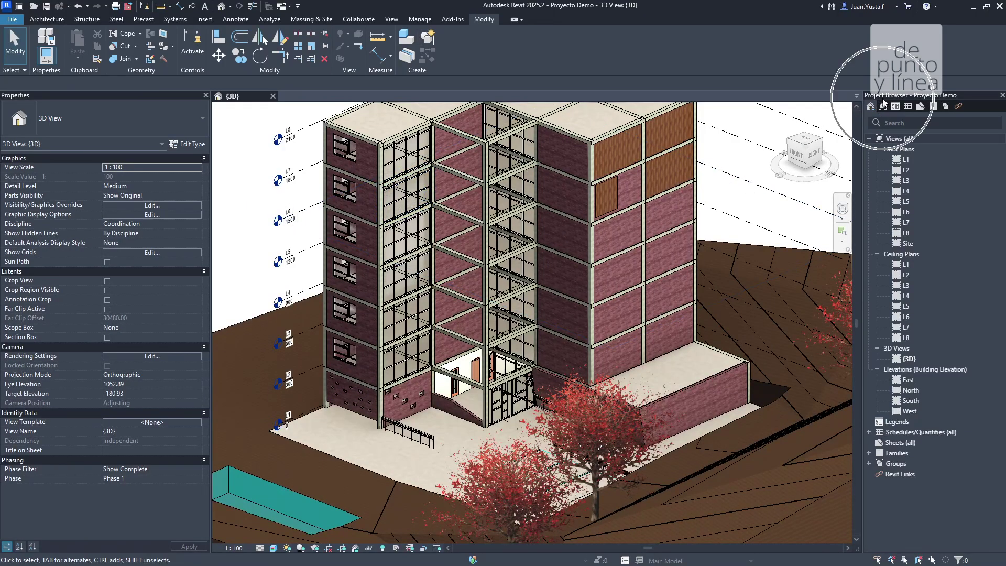
pyautogui.click(882, 100)
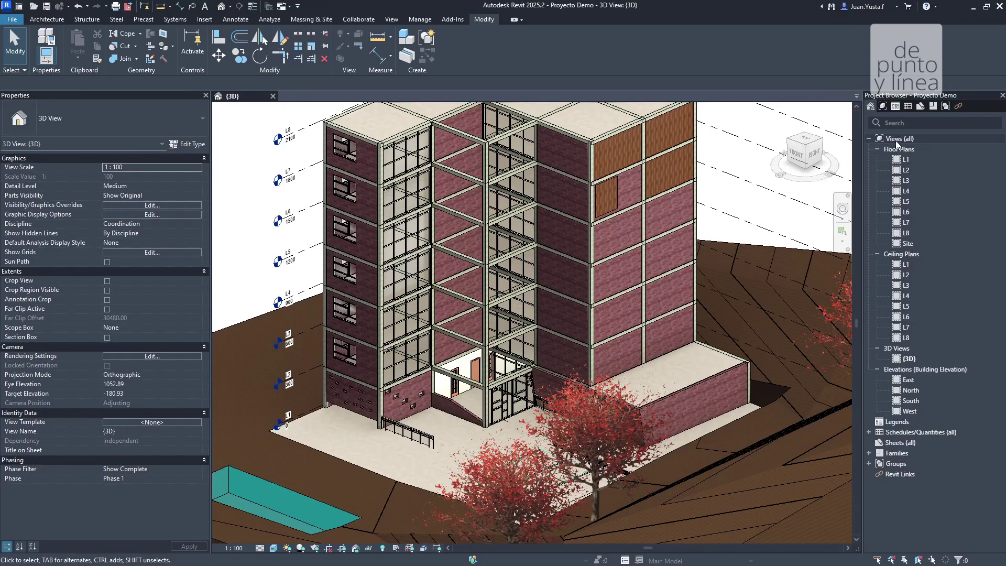
pyautogui.click(912, 360)
pyautogui.doubleClick(885, 348)
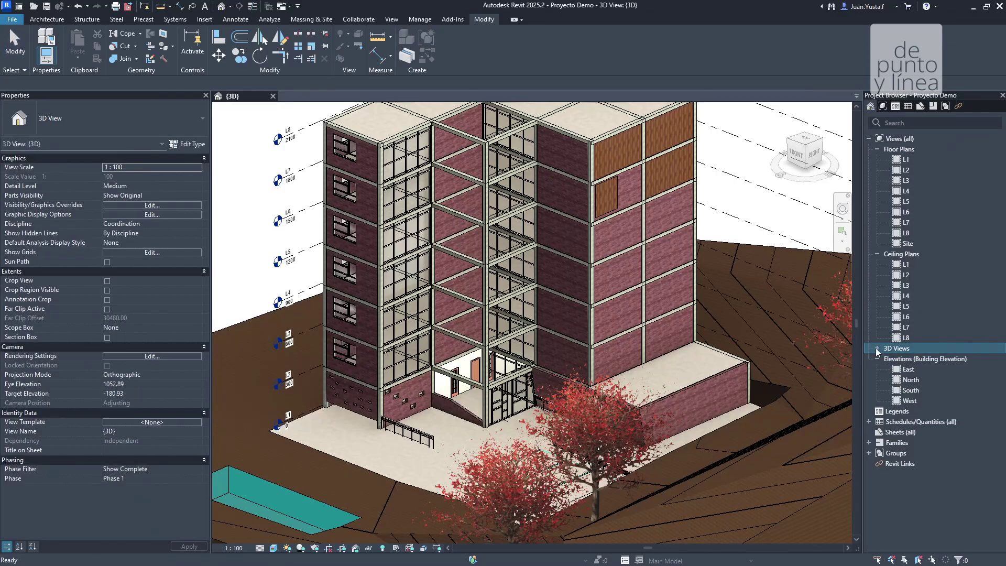
pyautogui.click(877, 349)
pyautogui.click(910, 360)
pyautogui.scroll(-5, 409, 281)
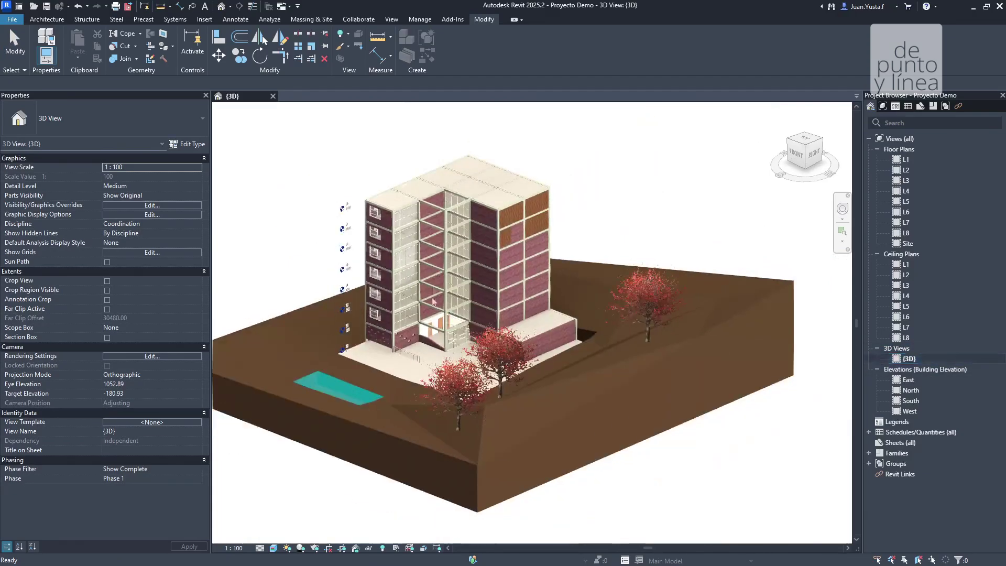
pyautogui.scroll(4, 419, 280)
pyautogui.moveTo(421, 268); pyautogui.dragTo(409, 317, button='middle')
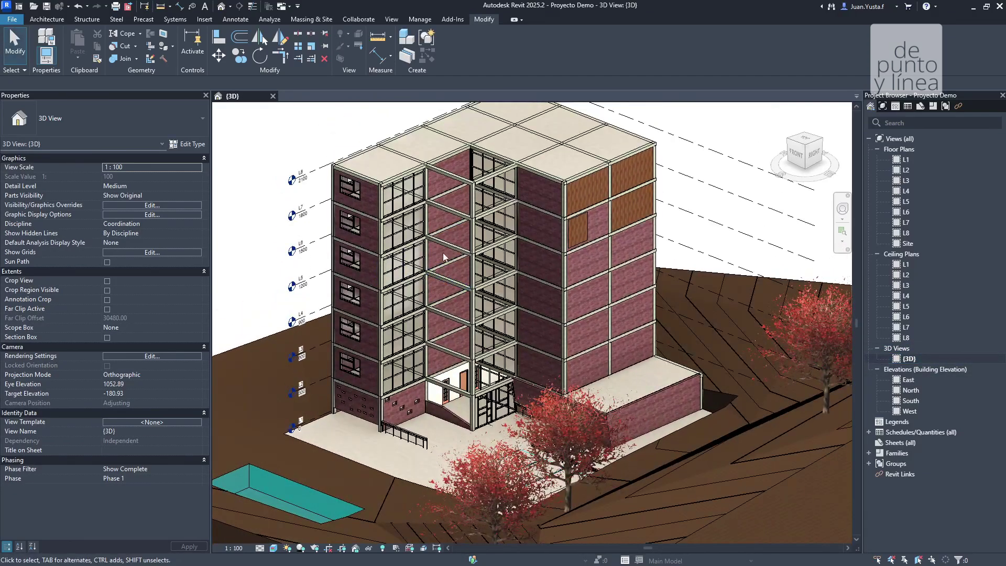
pyautogui.rightClick(910, 359)
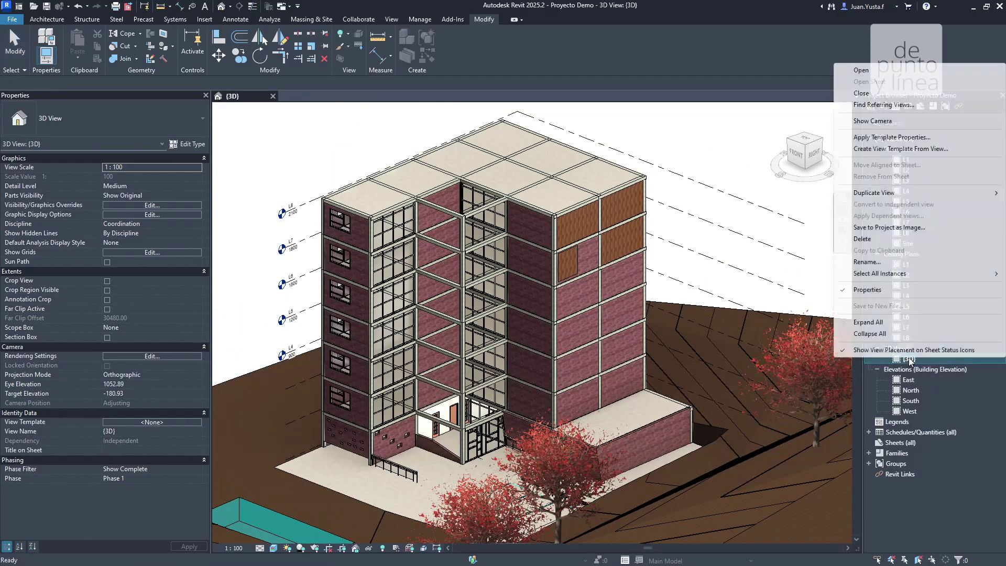
pyautogui.moveTo(881, 193)
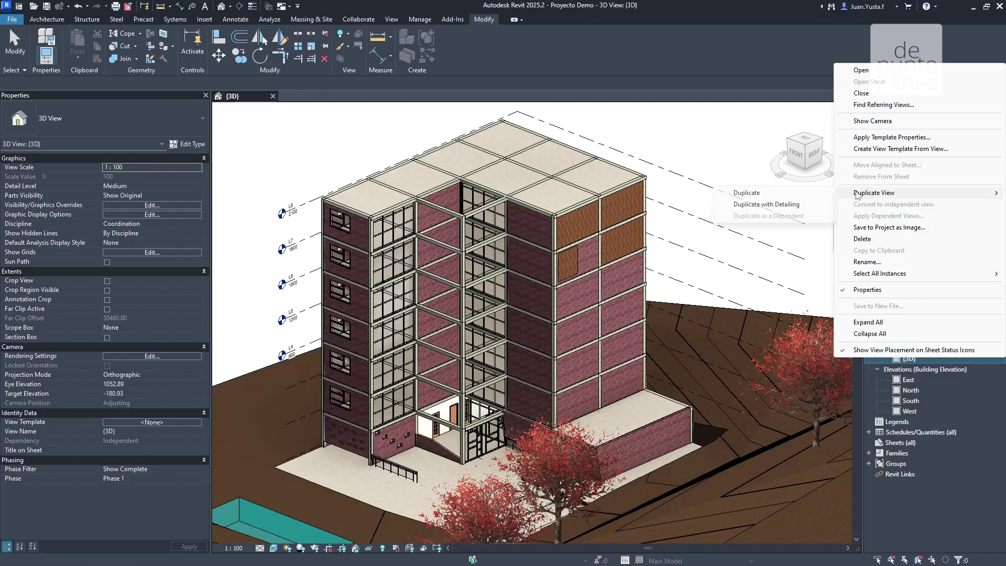
pyautogui.click(762, 193)
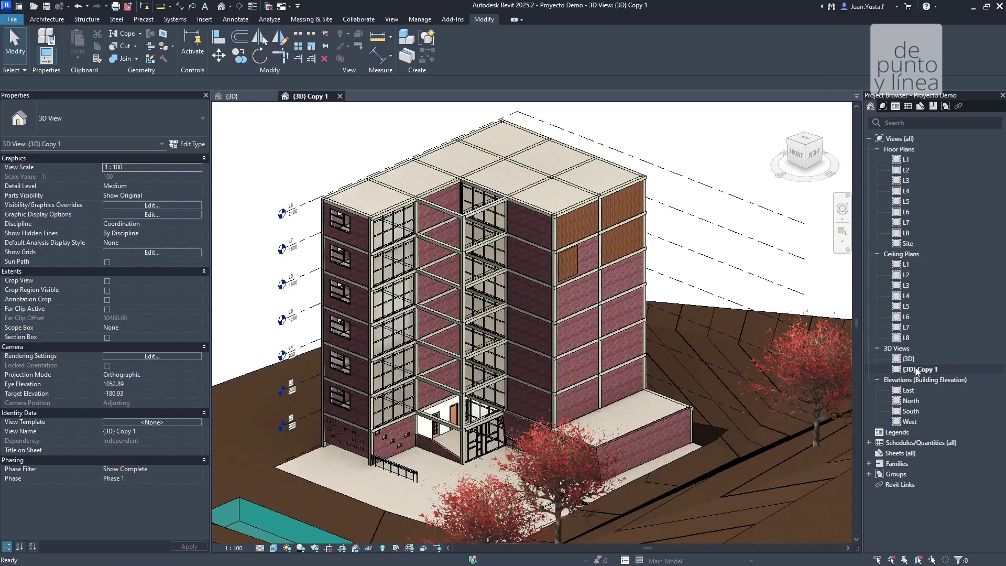
# - Rename the duplicated 3D view as 3D RENDER
pyautogui.rightClick(916, 370)
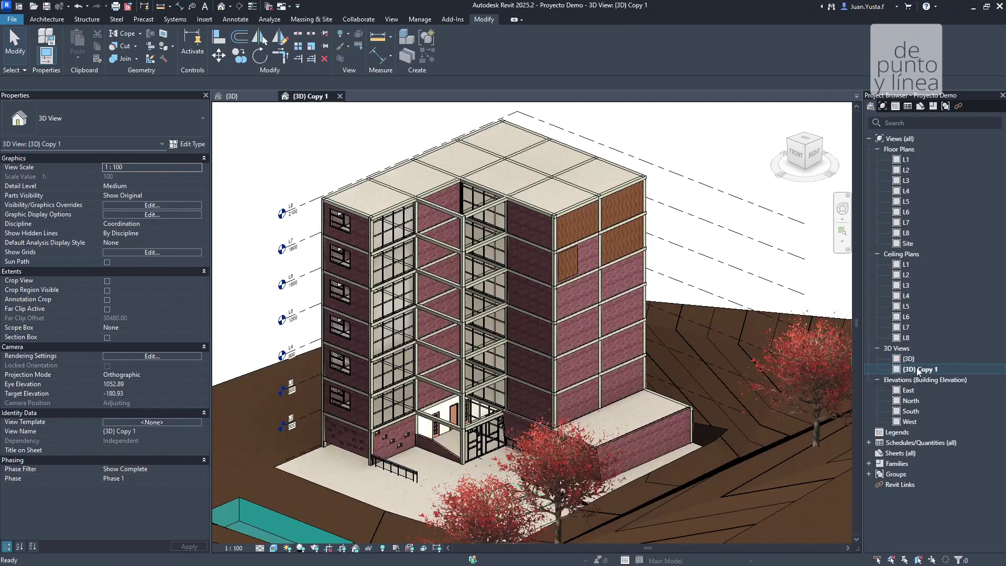
pyautogui.click(870, 271)
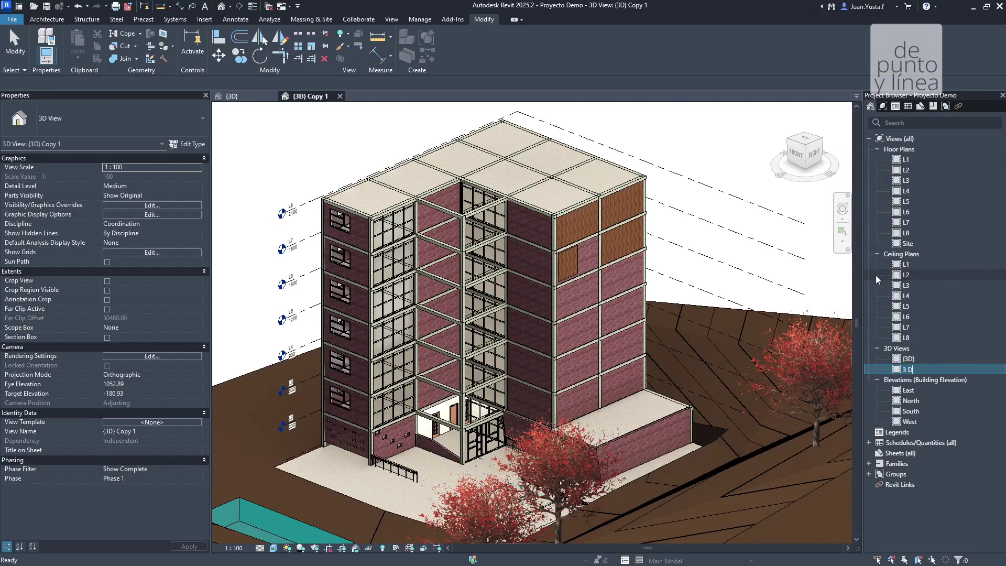
pyautogui.press('BackSpace')
pyautogui.press('BackSpace')
pyautogui.write('D REDNDER')
pyautogui.press('Return')
pyautogui.scroll(-5, 520, 218)
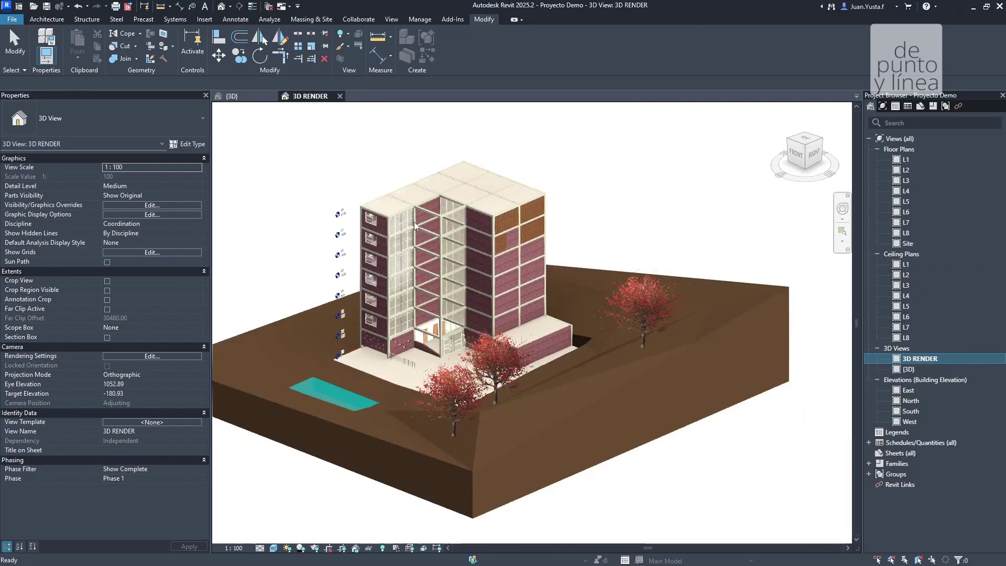
pyautogui.scroll(6, 288, 166)
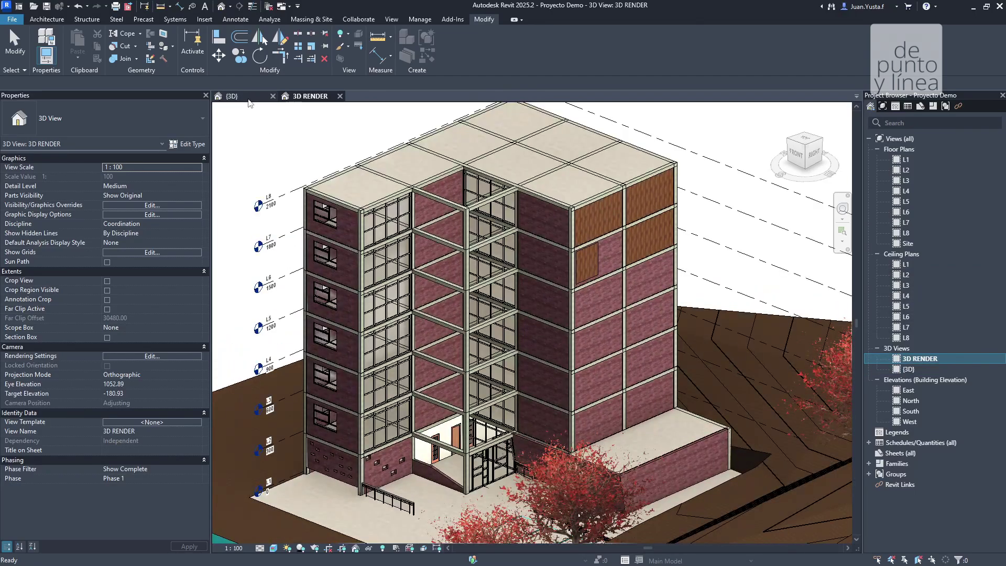
# - Return to the original {3D} view and set its visual style to Shaded
pyautogui.click(248, 99)
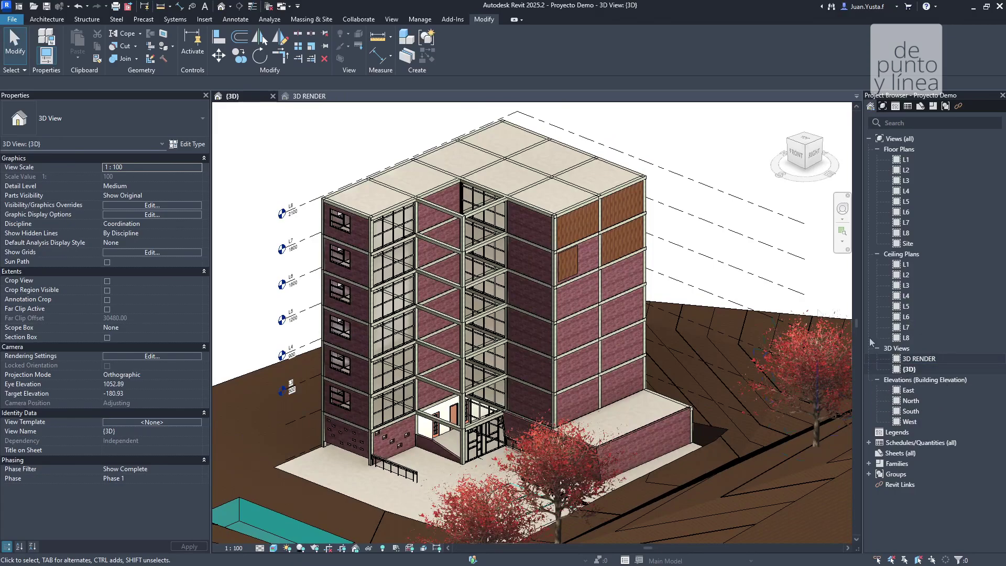
pyautogui.click(273, 548)
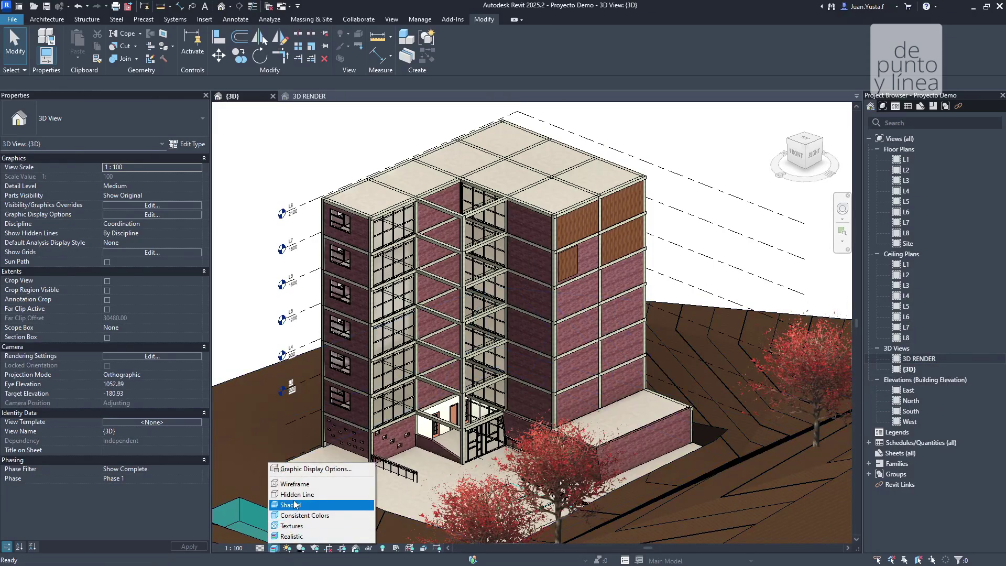
pyautogui.click(290, 505)
pyautogui.moveTo(432, 342); pyautogui.dragTo(448, 356, button='middle')
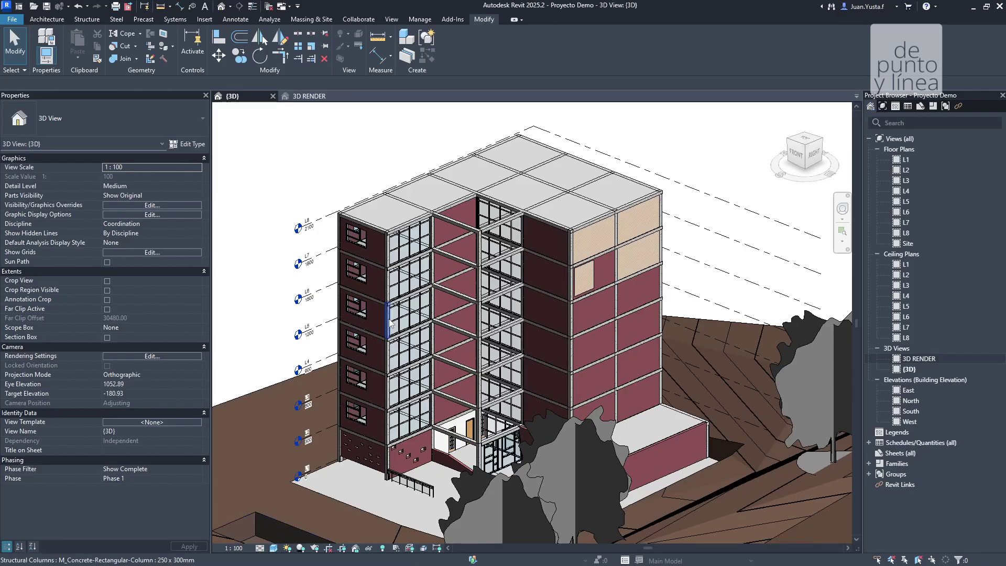
# - In the 3D RENDER view, temporarily hide the building's upper-storey elements with a window selection and inspect the exposed floor
pyautogui.click(304, 98)
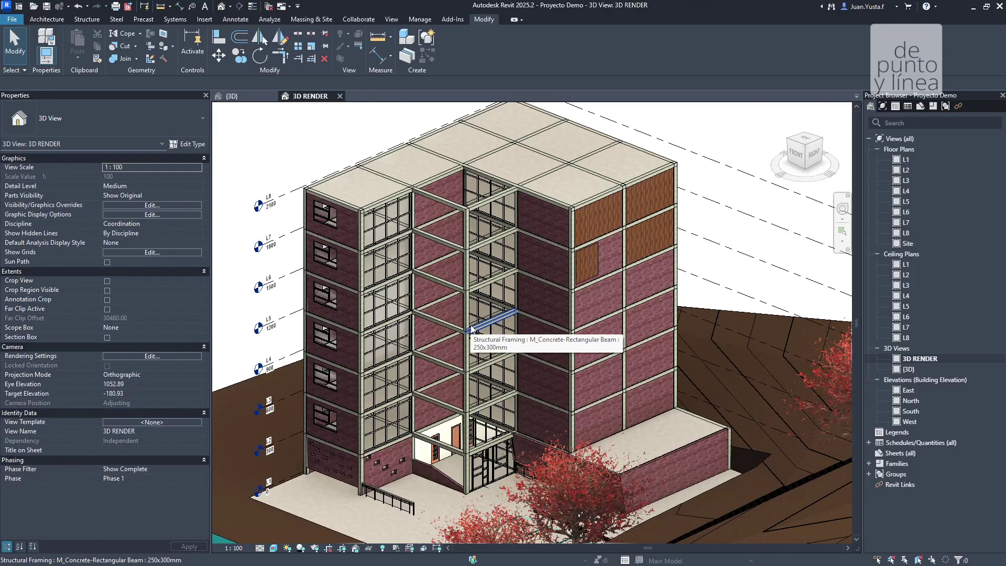
pyautogui.scroll(-4, 470, 328)
pyautogui.keyDown('shift'); pyautogui.moveTo(471, 329); pyautogui.dragTo(398, 210, button='middle'); pyautogui.keyUp('shift')
pyautogui.moveTo(385, 199); pyautogui.dragTo(662, 309)
pyautogui.press('h')
pyautogui.press('h')
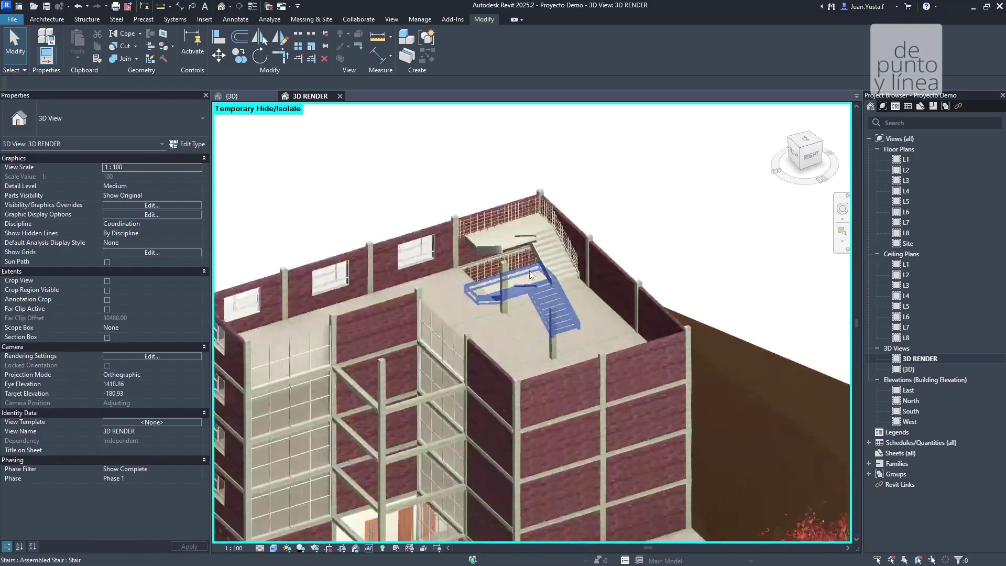
pyautogui.scroll(-3, 530, 274)
pyautogui.keyDown('shift'); pyautogui.moveTo(530, 275); pyautogui.dragTo(508, 314, button='middle'); pyautogui.keyUp('shift')
pyautogui.scroll(-5, 508, 314)
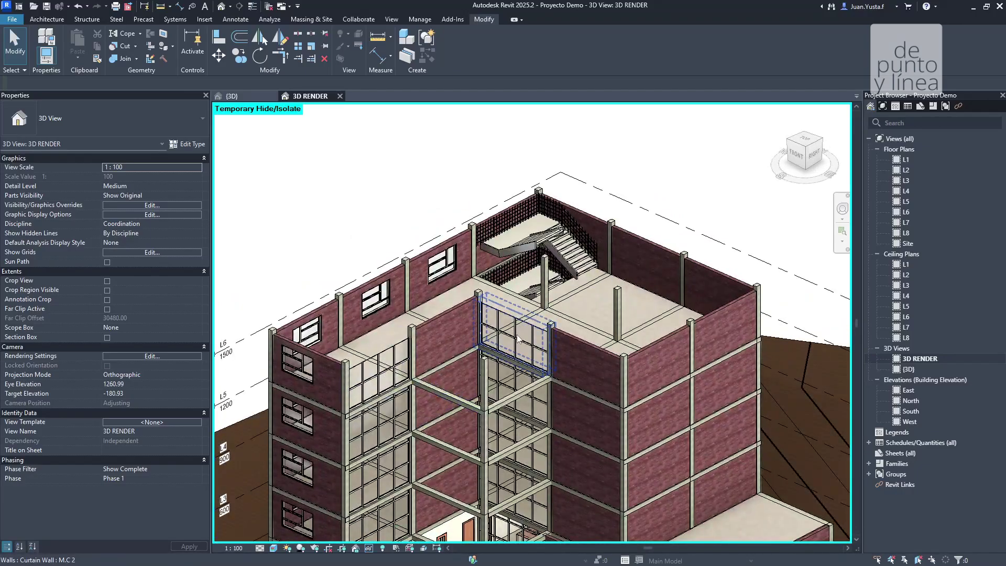
pyautogui.scroll(4, 509, 314)
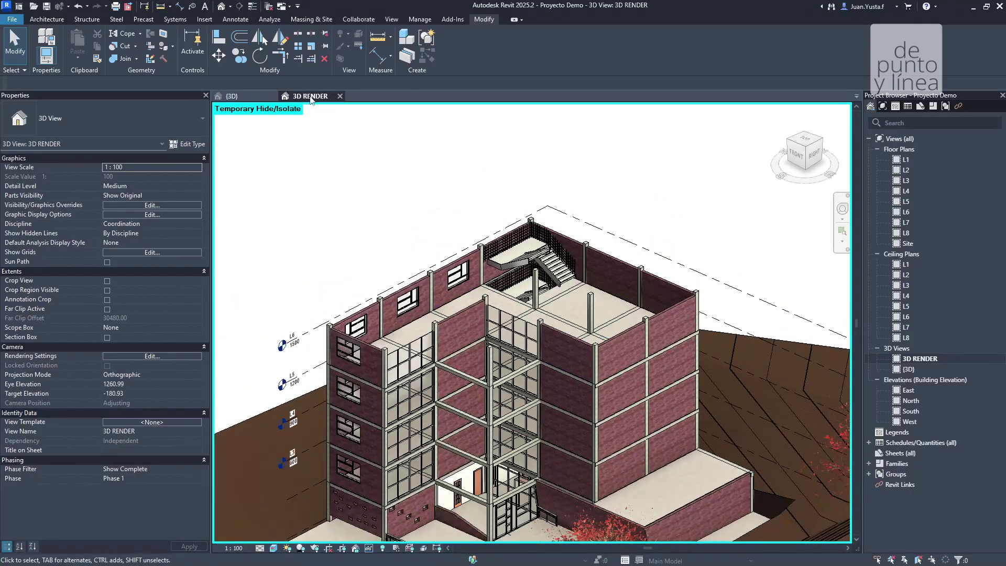
# - Switch back to the {3D} view and compare its upper storeys and shaded display with the 3D RENDER view
pyautogui.click(249, 97)
pyautogui.scroll(-3, 620, 382)
pyautogui.keyDown('shift'); pyautogui.moveTo(618, 385); pyautogui.dragTo(587, 380, button='middle'); pyautogui.keyUp('shift')
pyautogui.scroll(5, 577, 377)
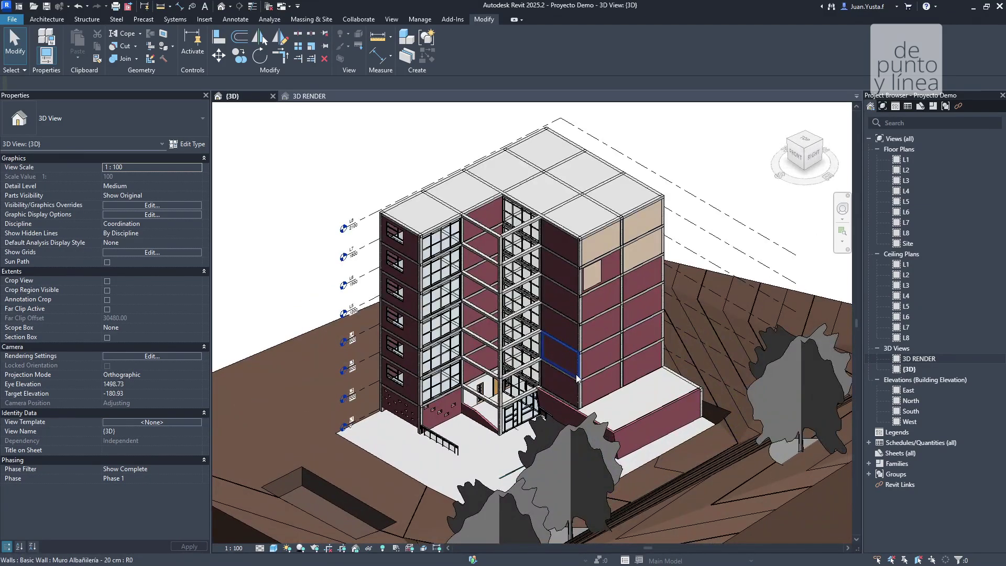
# - Open the 3D RENDER view and inspect the building from the front-right corner isometric orientation
pyautogui.click(312, 96)
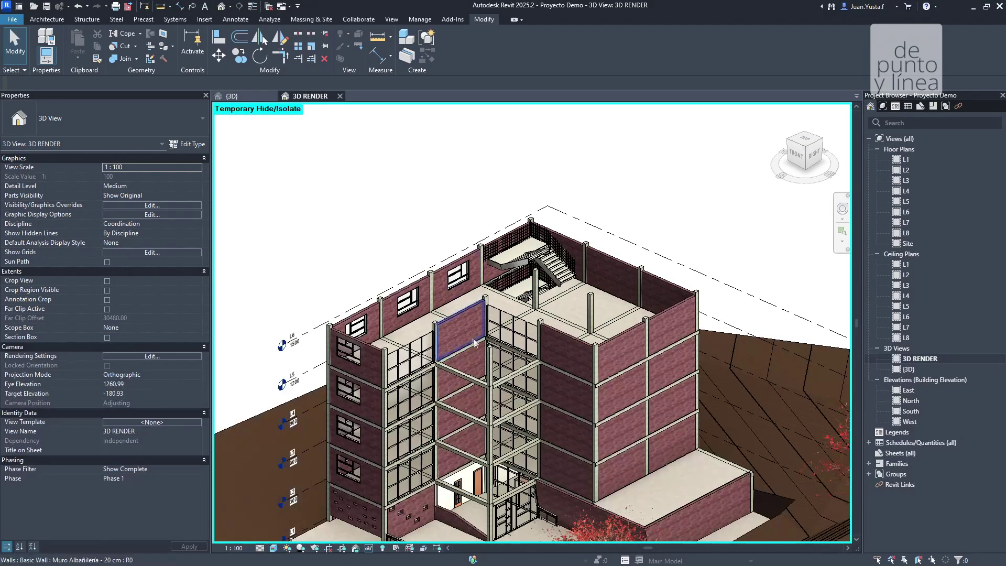
pyautogui.scroll(-3, 380, 293)
pyautogui.moveTo(409, 293)
pyautogui.keyDown('shift'); pyautogui.mouseDown(button='middle')
pyautogui.moveTo(417, 315)
pyautogui.moveTo(411, 272)
pyautogui.moveTo(417, 325)
pyautogui.moveTo(410, 294)
pyautogui.mouseUp(button='middle'); pyautogui.keyUp('shift')
pyautogui.scroll(5, 409, 292)
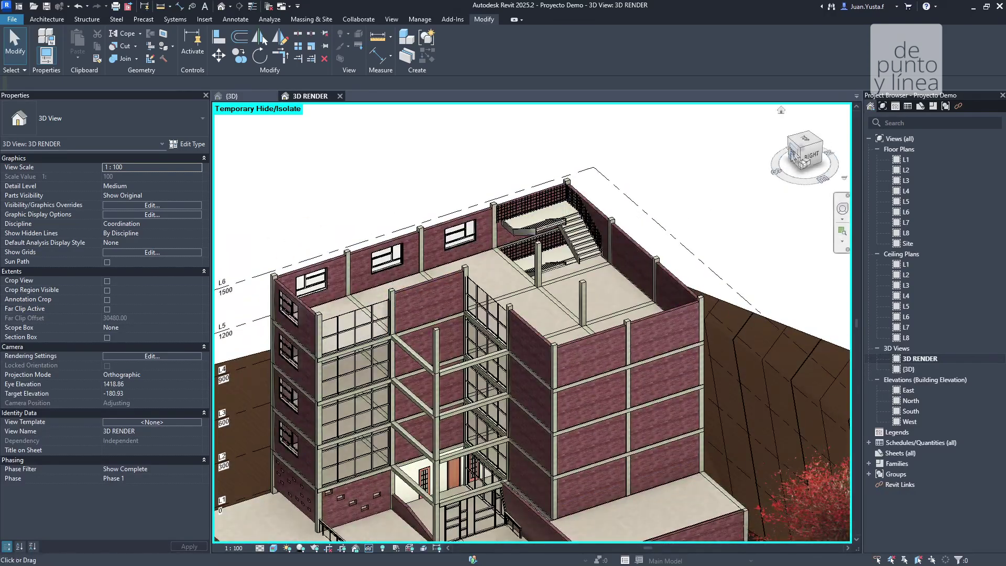
pyautogui.click(802, 152)
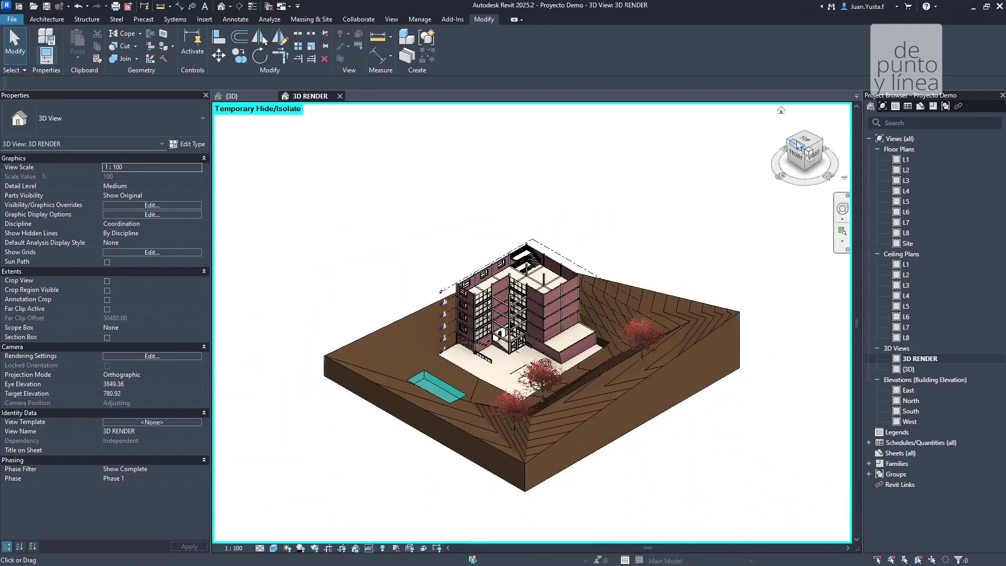
pyautogui.scroll(5, 530, 390)
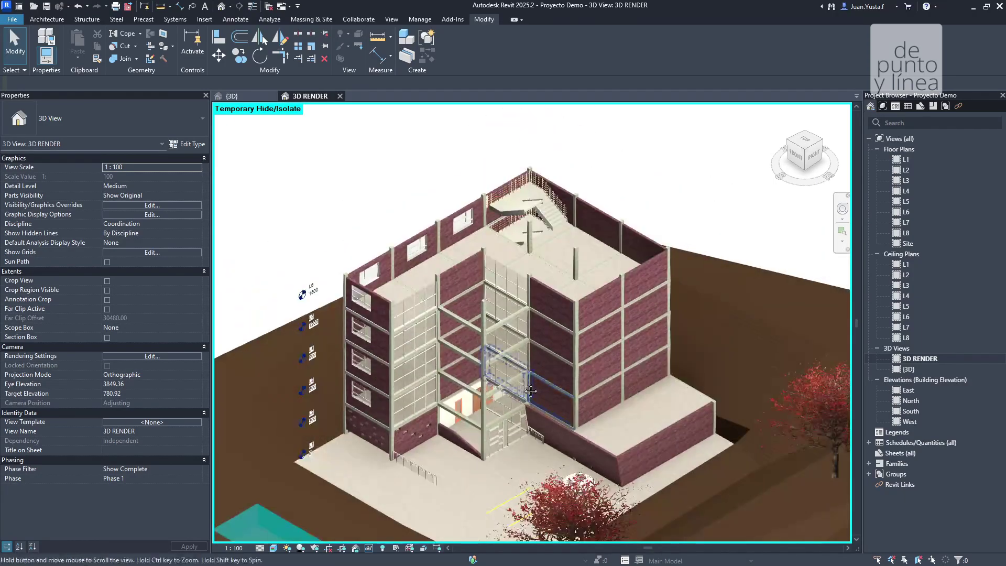
pyautogui.moveTo(530, 391); pyautogui.dragTo(509, 380, button='middle')
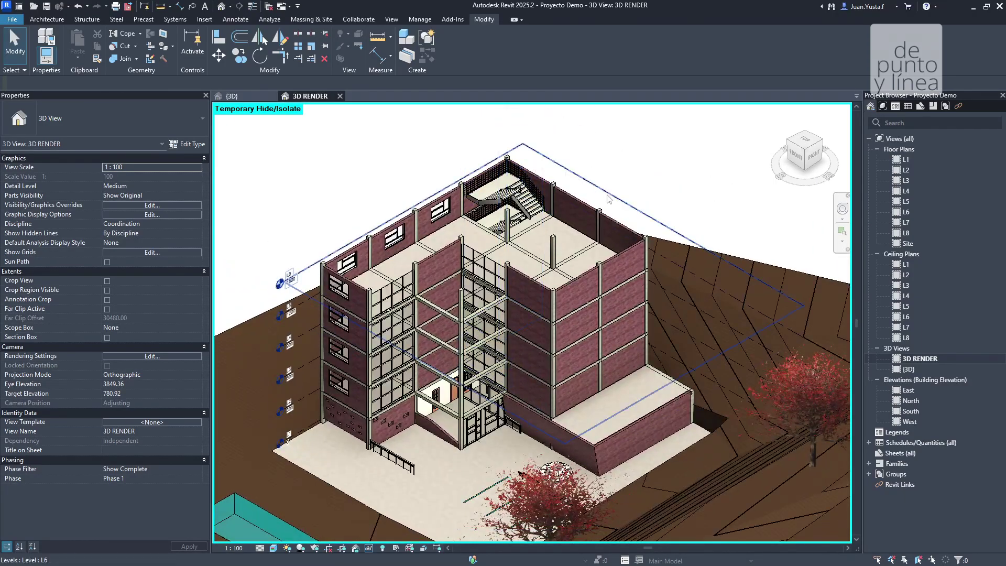
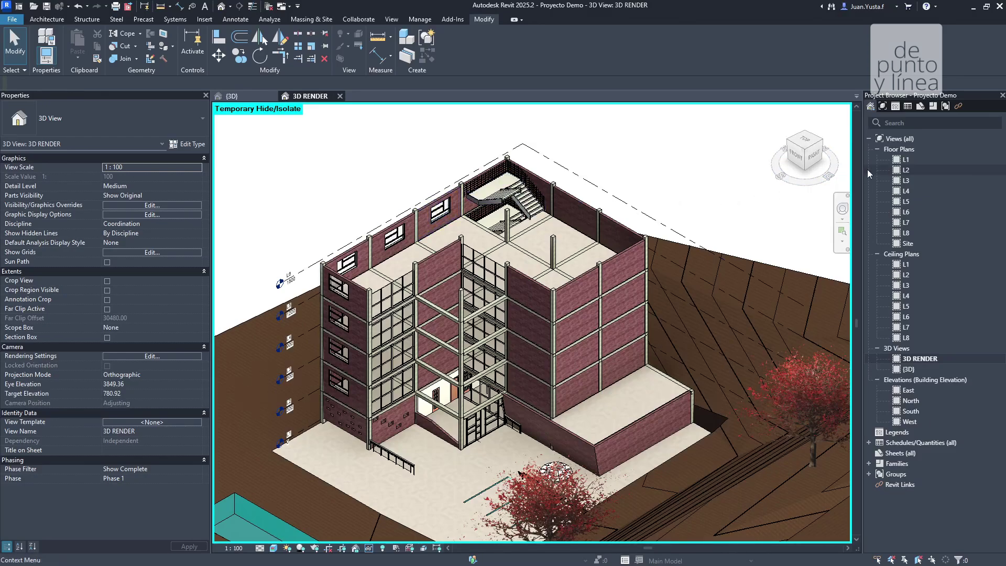
# - Look through the floor plan views listed for the project's levels
pyautogui.click(900, 149)
pyautogui.press('Down')
pyautogui.press('Down')
pyautogui.press('Down')
pyautogui.press('Down')
pyautogui.press('Down')
pyautogui.press('Down')
pyautogui.press('Down')
pyautogui.press('Down')
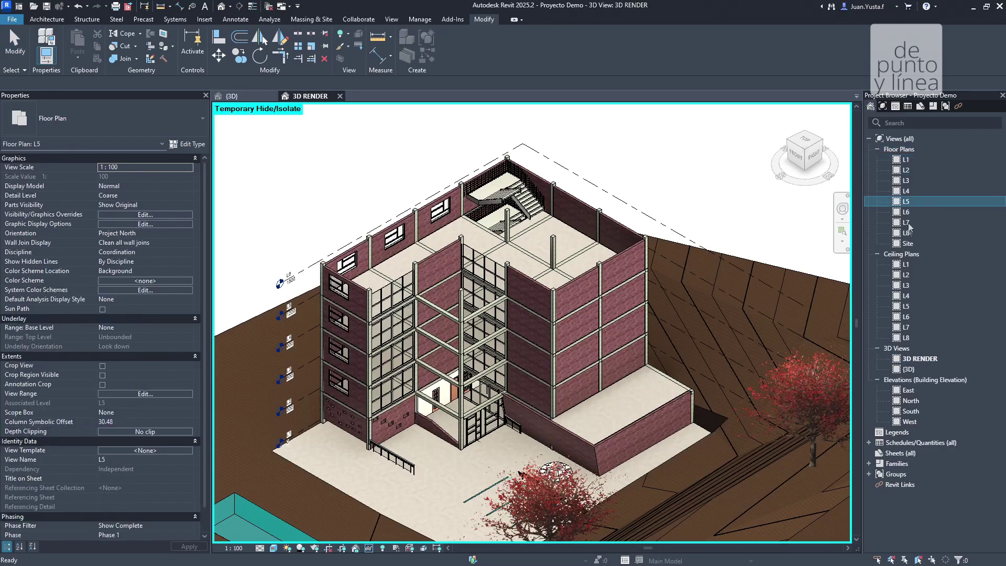
# - Open the L1 floor plan with the building and its grids in view
pyautogui.doubleClick(906, 160)
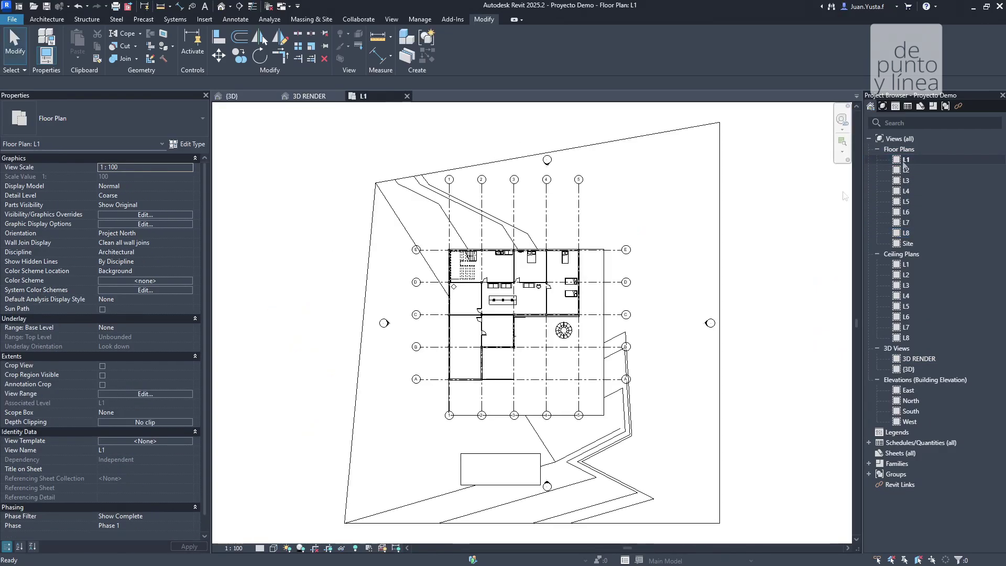
pyautogui.moveTo(613, 390); pyautogui.dragTo(567, 370, button='middle')
pyautogui.scroll(4, 559, 372)
pyautogui.scroll(-5, 556, 414)
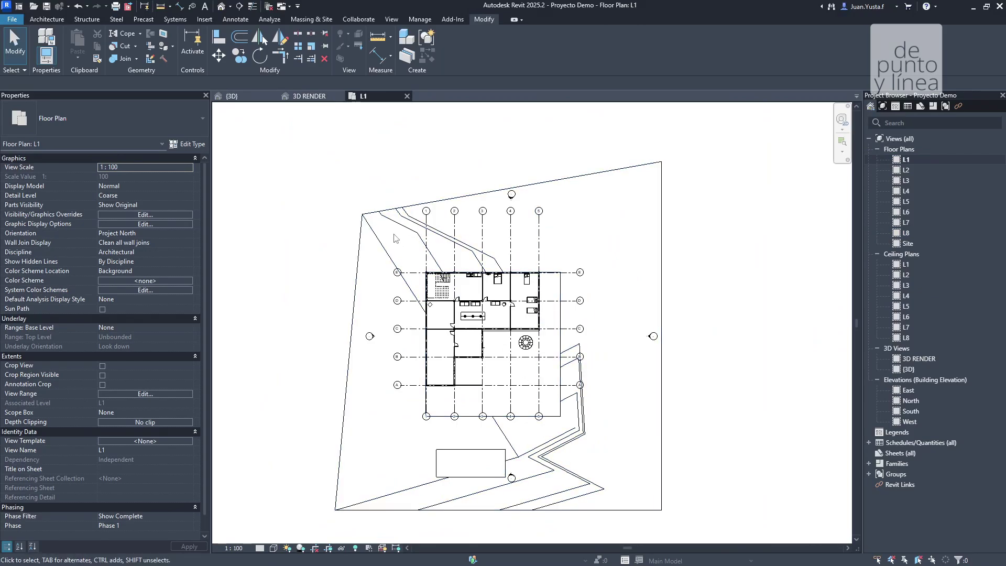
pyautogui.scroll(3, 477, 356)
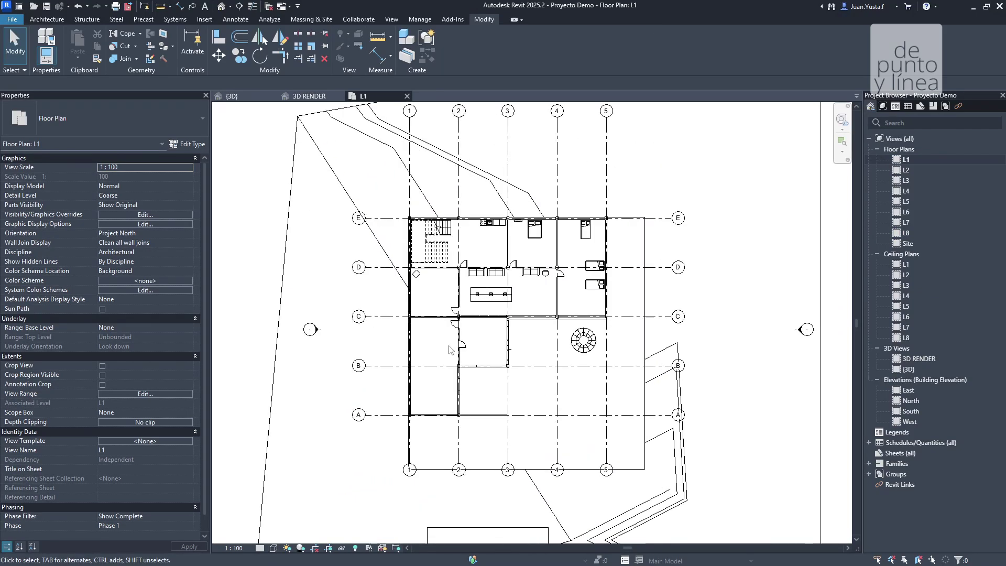
# - Place a perspective camera on L1 from the forecourt corner beyond grids A and 5, aimed diagonally at the sofas near grid D
pyautogui.click(397, 20)
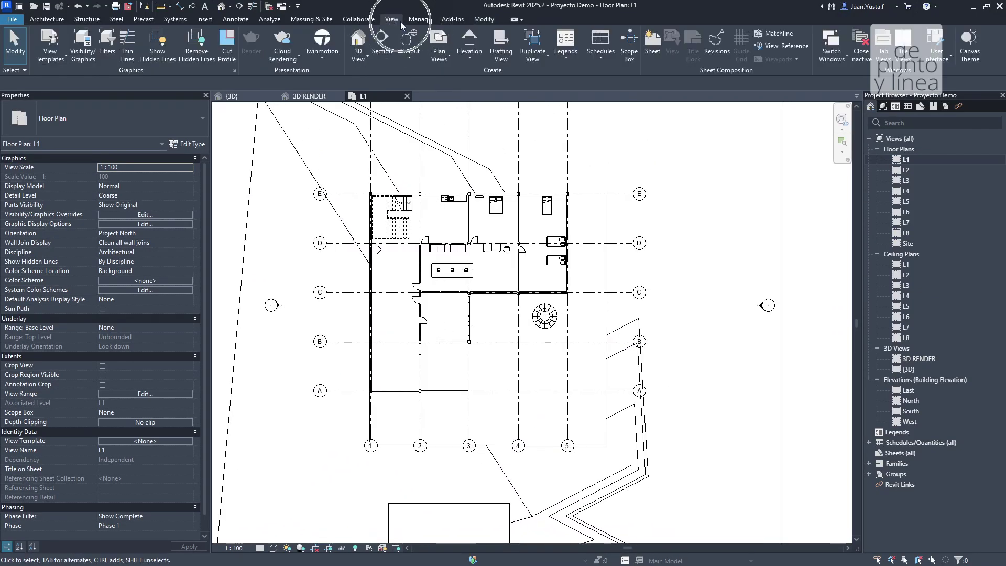
pyautogui.click(367, 58)
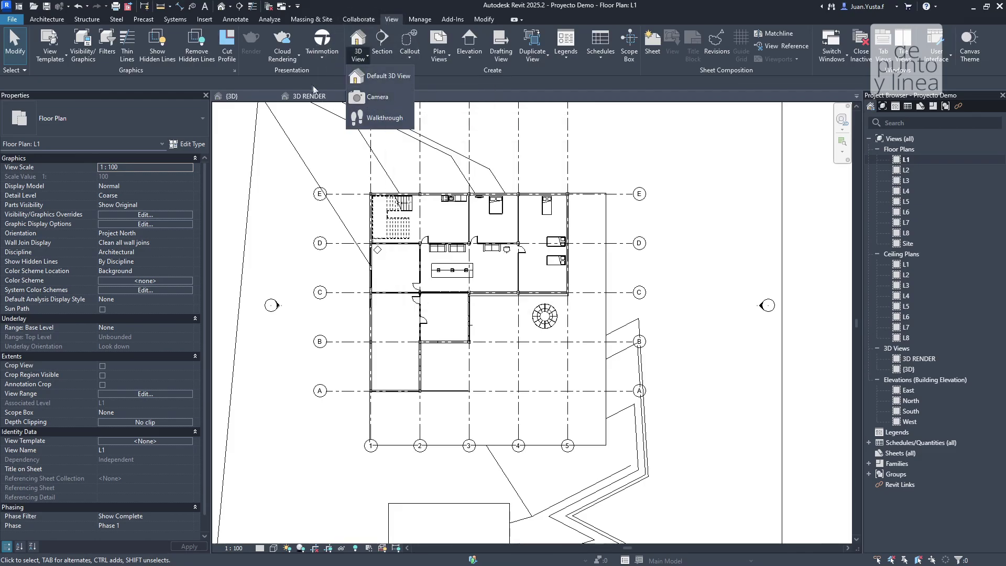
pyautogui.click(230, 9)
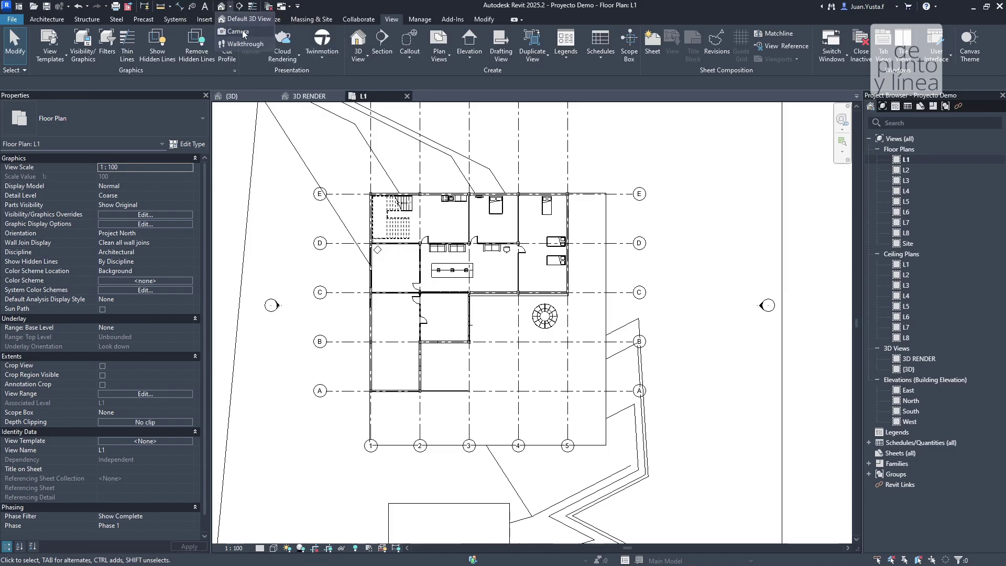
pyautogui.click(369, 58)
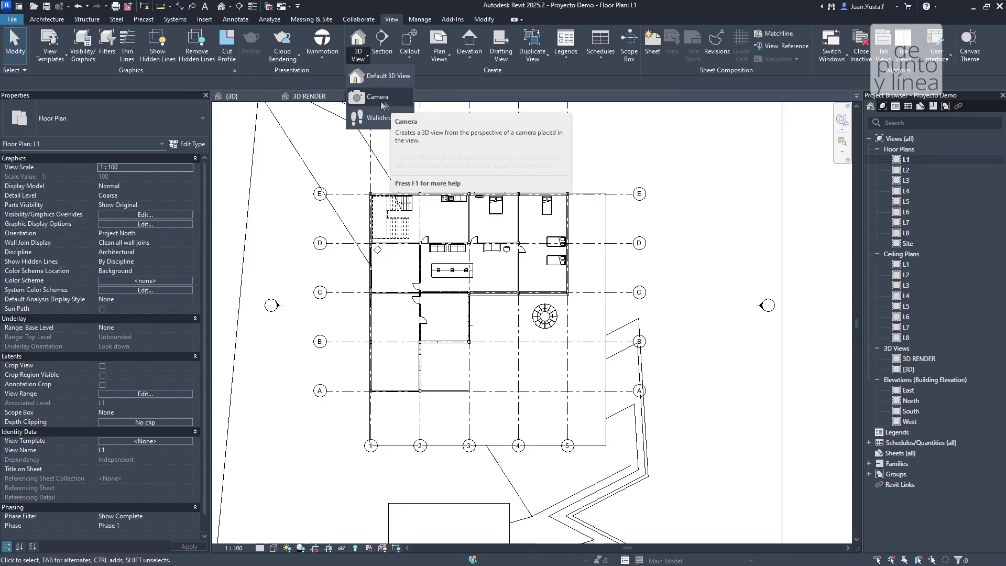
pyautogui.click(381, 95)
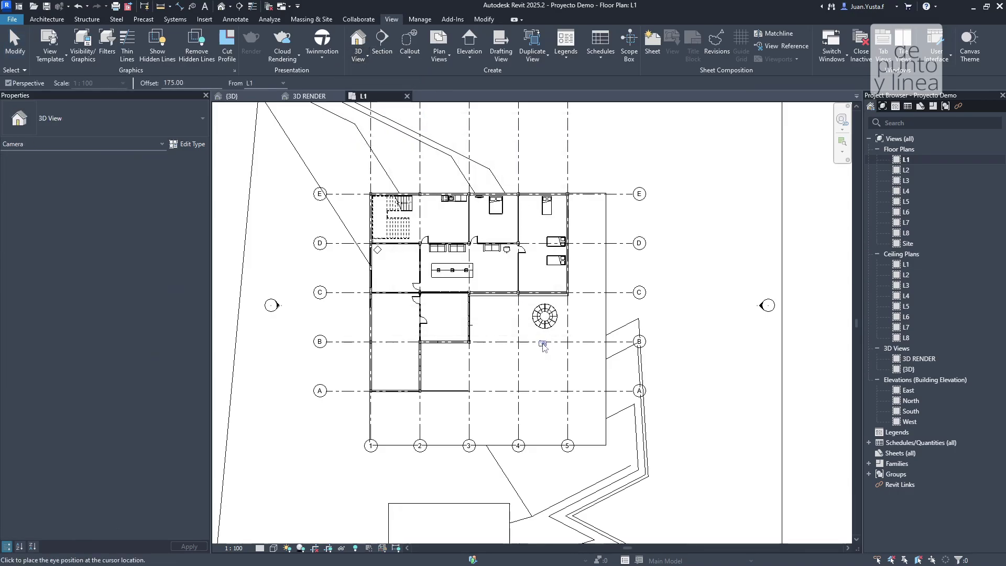
pyautogui.scroll(4, 534, 380)
pyautogui.scroll(-2, 396, 362)
pyautogui.scroll(-3, 395, 357)
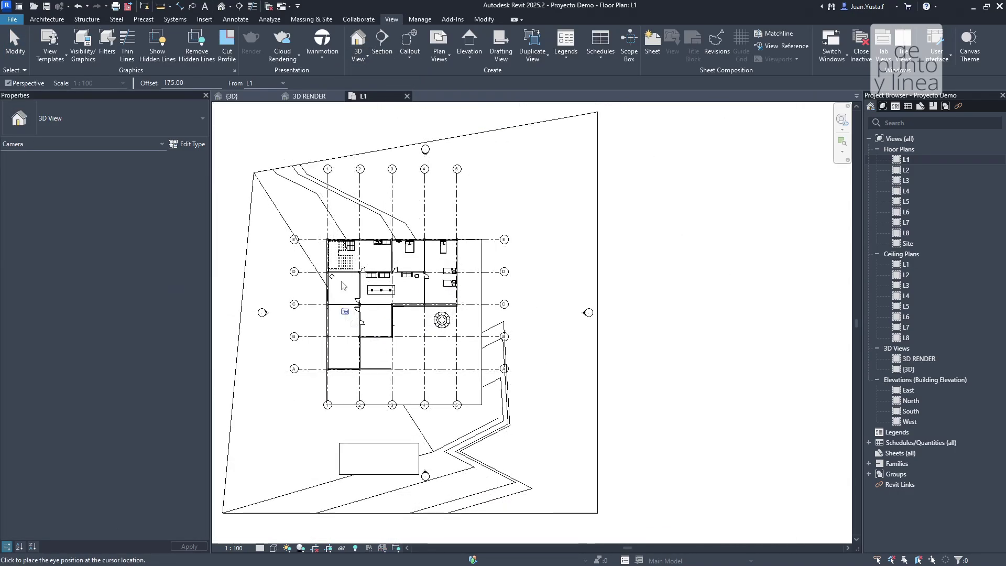
pyautogui.scroll(2, 448, 375)
pyautogui.moveTo(409, 381); pyautogui.dragTo(437, 378, button='middle')
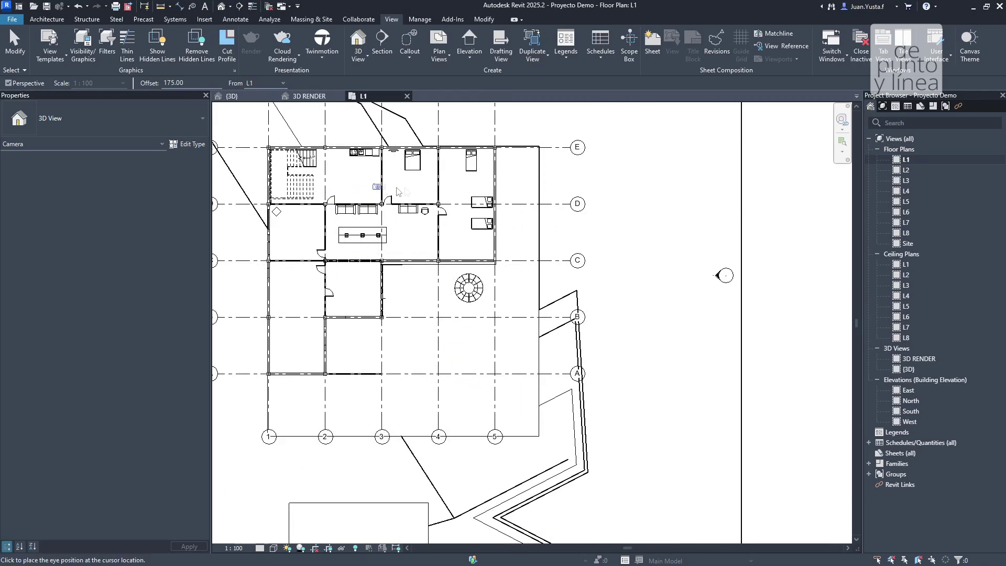
pyautogui.click(543, 444)
pyautogui.click(533, 428)
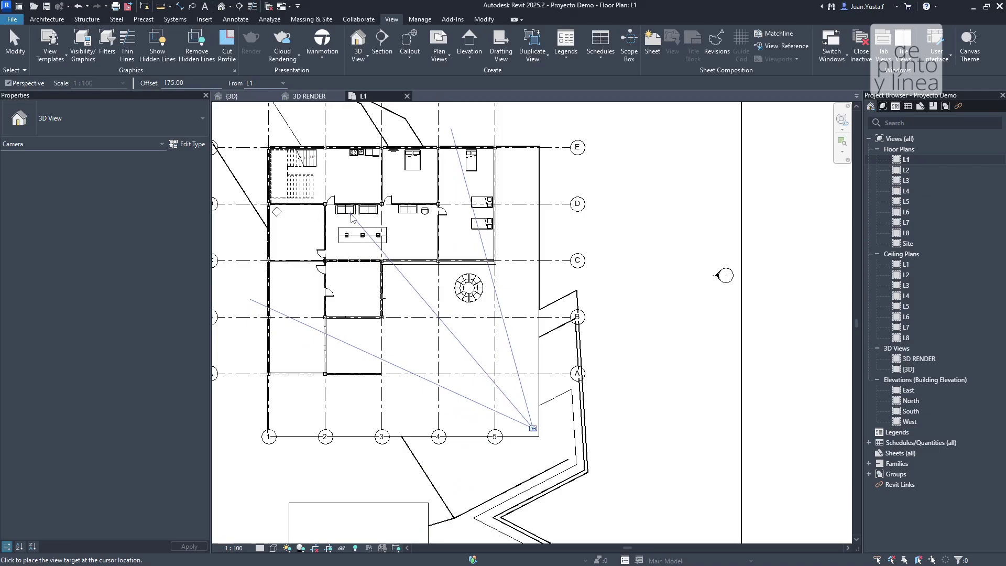
pyautogui.click(351, 218)
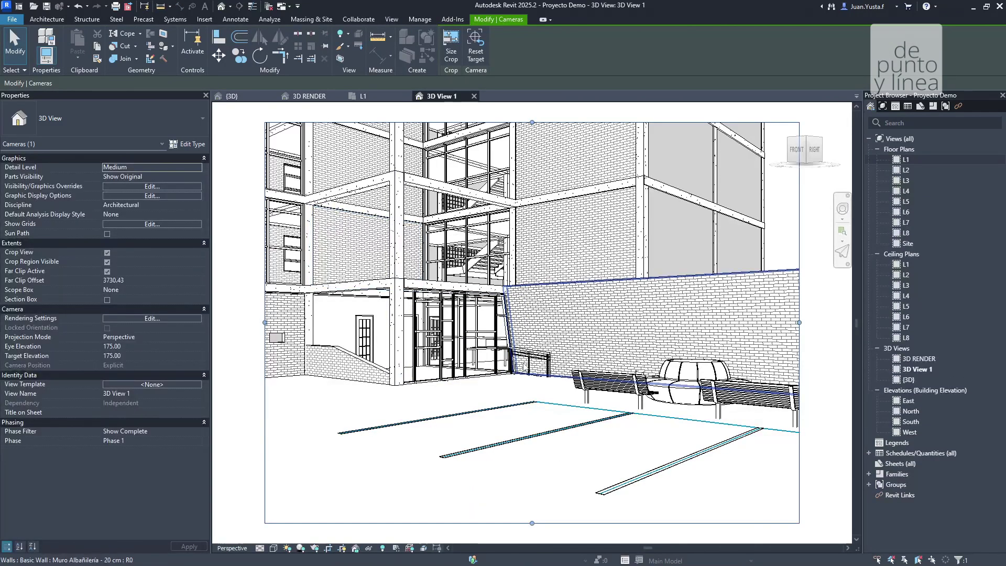
# - Inspect the new camera view and select its crop region to check the framing
pyautogui.scroll(-3, 523, 362)
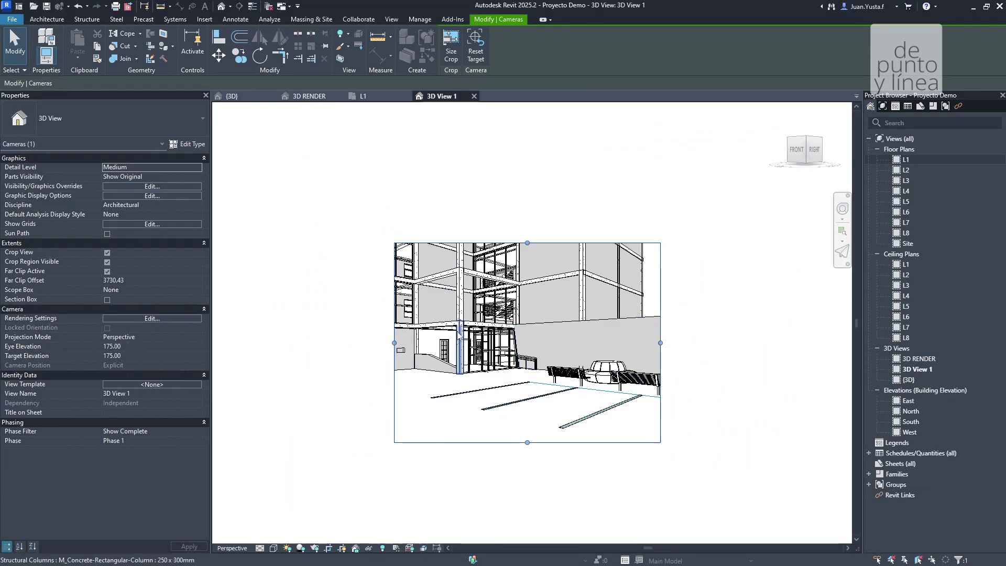
pyautogui.click(698, 299)
pyautogui.scroll(4, 550, 346)
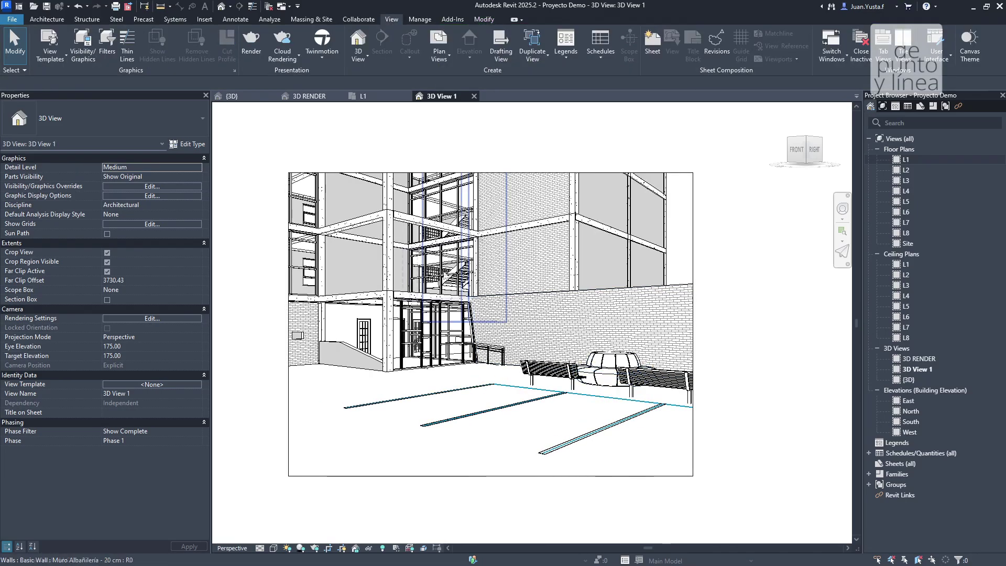
pyautogui.scroll(-3, 472, 283)
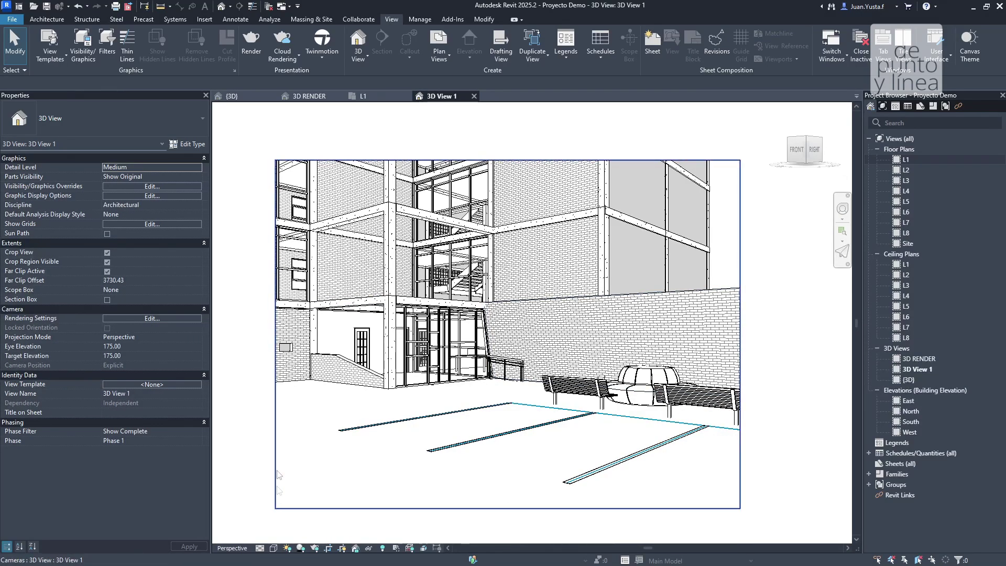
pyautogui.click(275, 428)
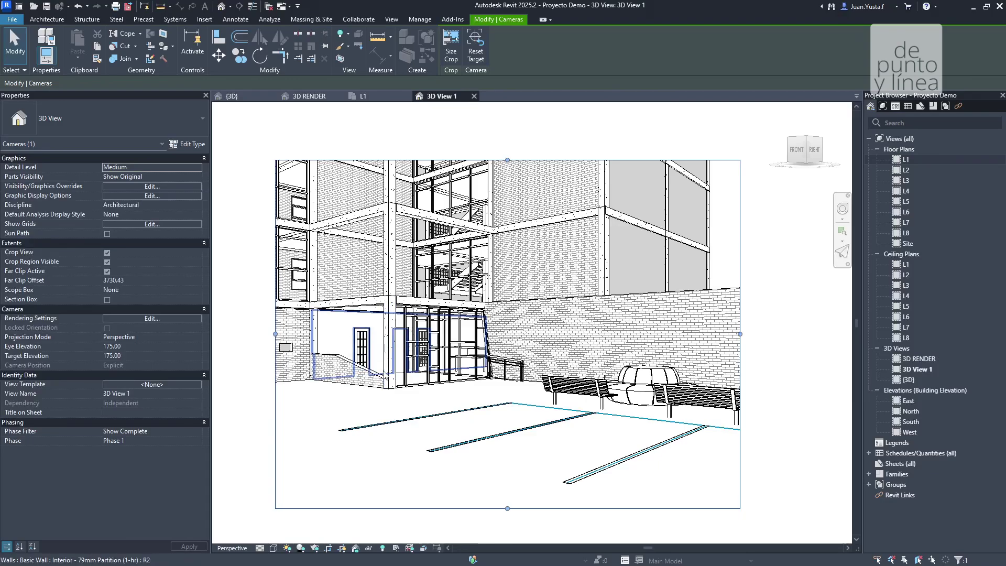
pyautogui.moveTo(369, 335); pyautogui.dragTo(367, 321, button='middle')
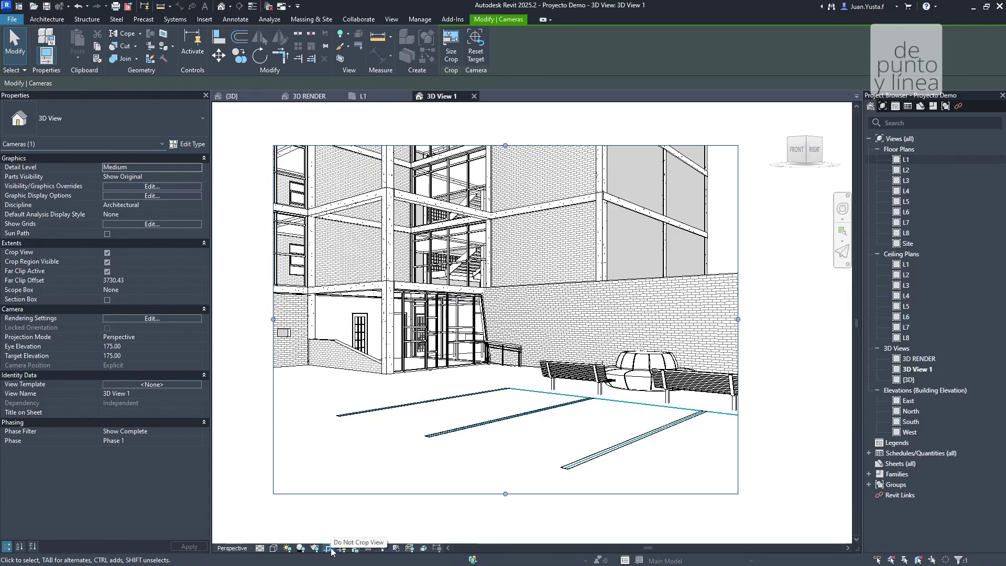
pyautogui.press('Escape')
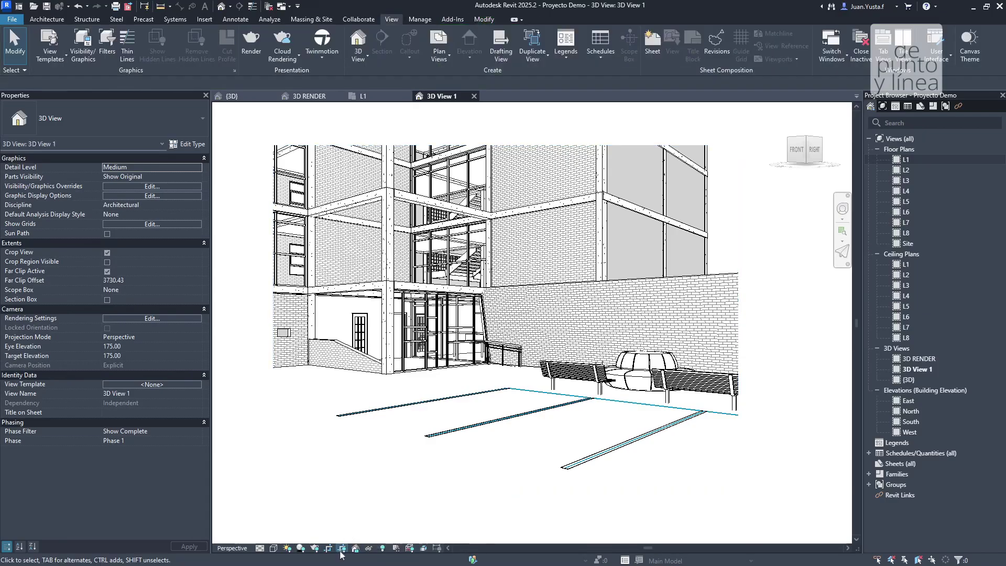
# - Extend the camera view's crop region upward to take in more of the building's upper floors
pyautogui.click(303, 501)
pyautogui.scroll(-2, 528, 462)
pyautogui.click(550, 484)
pyautogui.click(552, 479)
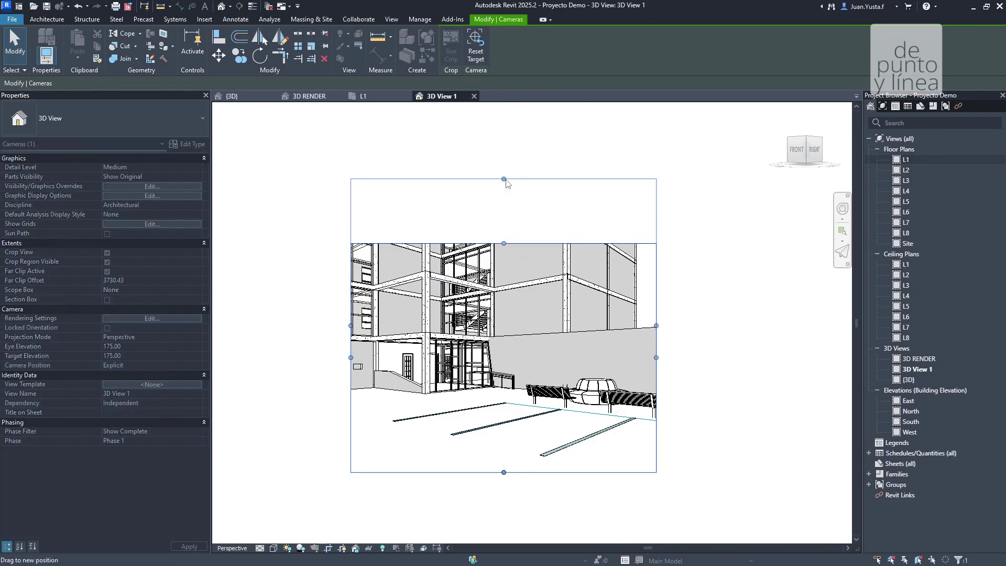
pyautogui.scroll(-3, 484, 291)
pyautogui.press('Escape')
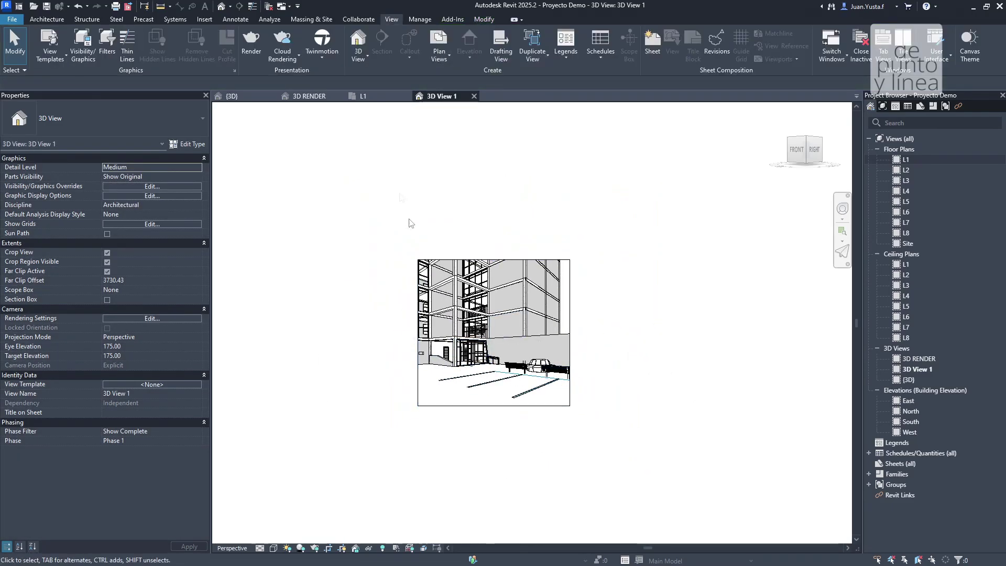
# - Enlarge the crop region to the left, top and right to frame the whole building, and trim its edges slightly
pyautogui.click(428, 406)
pyautogui.moveTo(417, 333); pyautogui.dragTo(302, 332)
pyautogui.moveTo(435, 260); pyautogui.dragTo(437, 151)
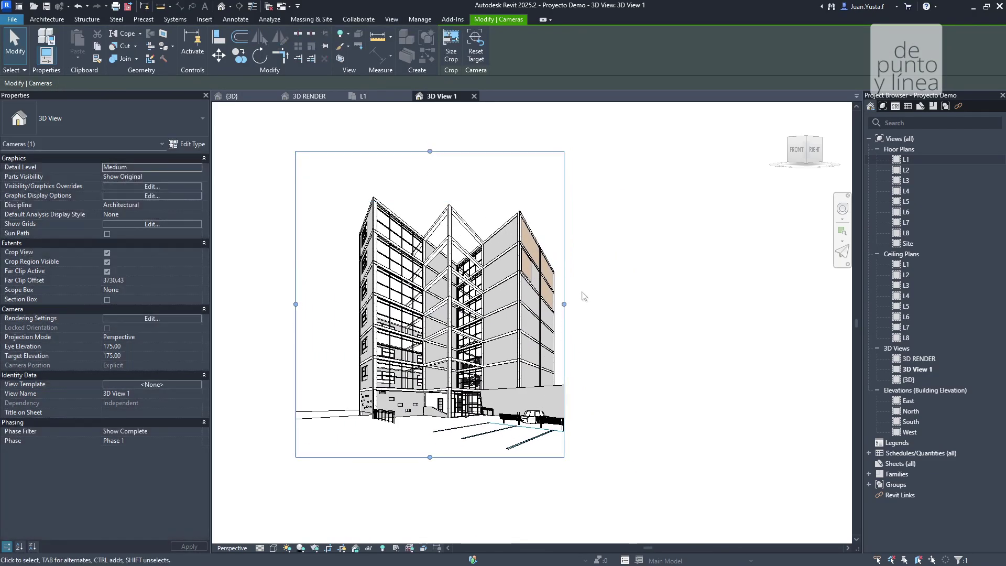
pyautogui.moveTo(570, 302); pyautogui.dragTo(648, 303)
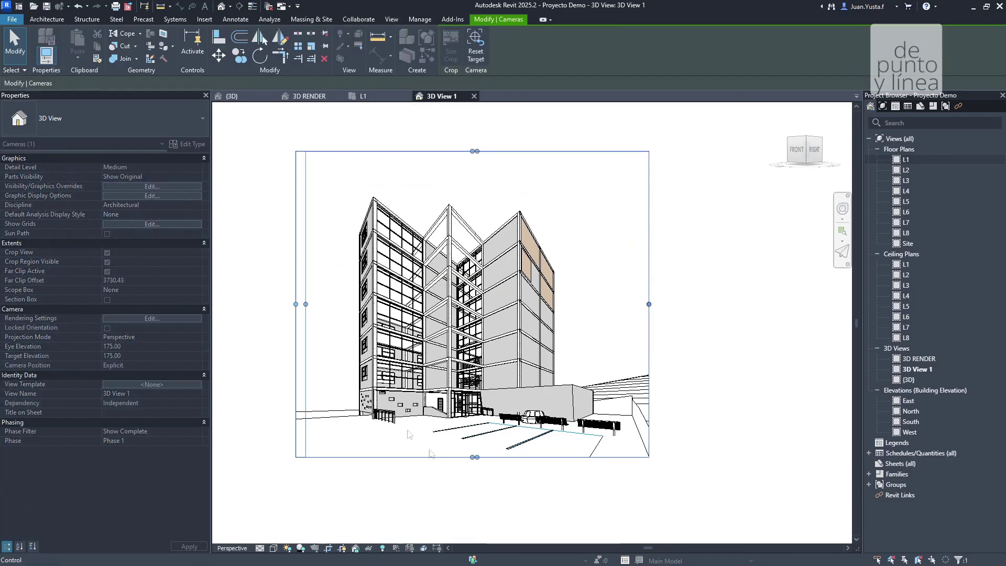
pyautogui.click(623, 299)
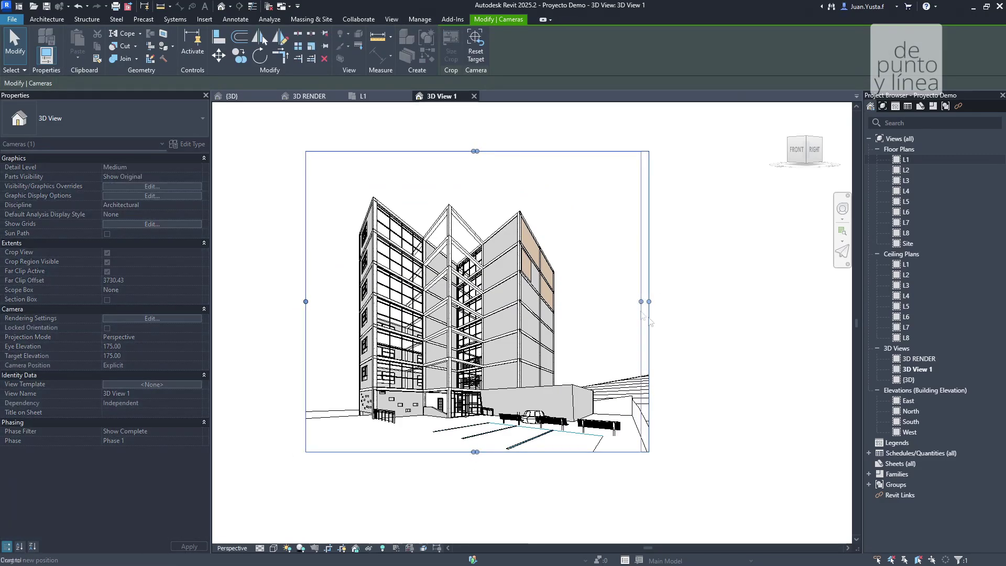
pyautogui.scroll(2, 485, 305)
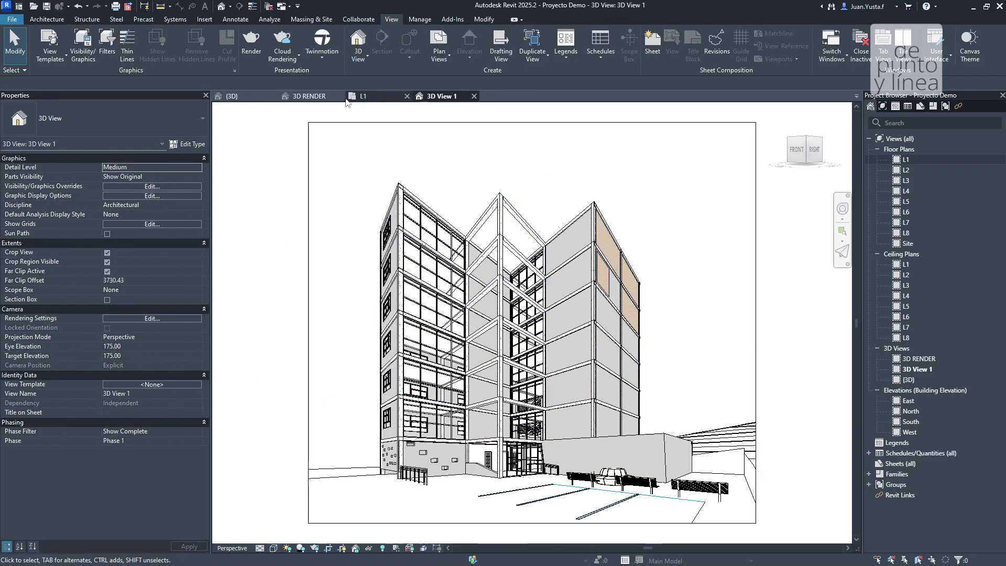
# - Compare the {3D} and 3D RENDER views, and give 3D View 1 a realistic visual style with material textures
pyautogui.click(244, 98)
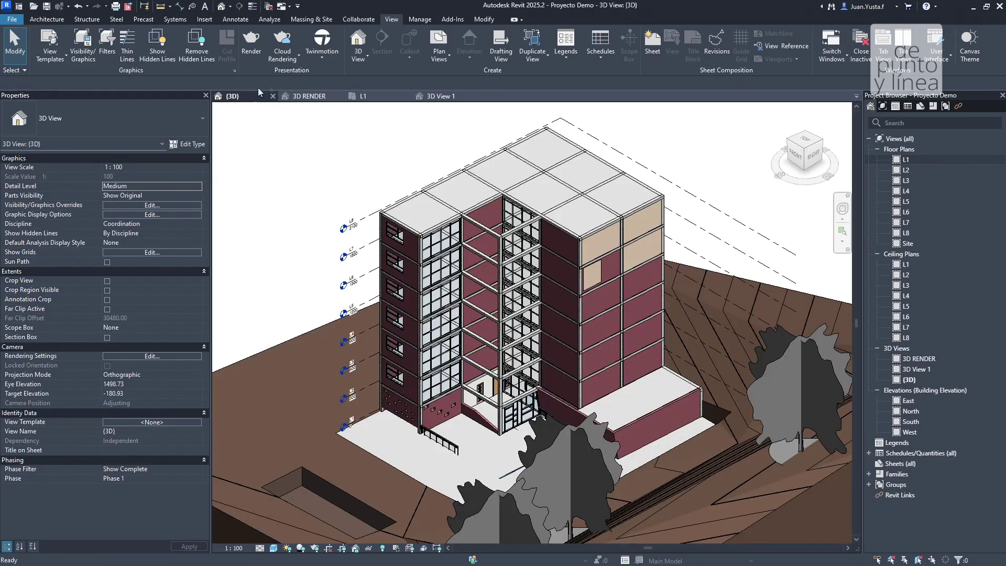
pyautogui.click(309, 96)
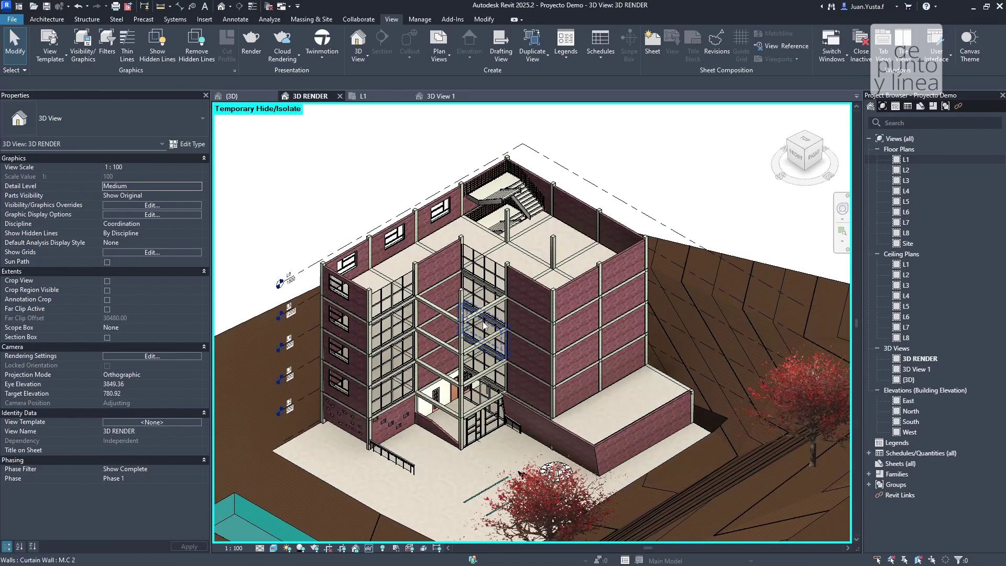
pyautogui.click(440, 96)
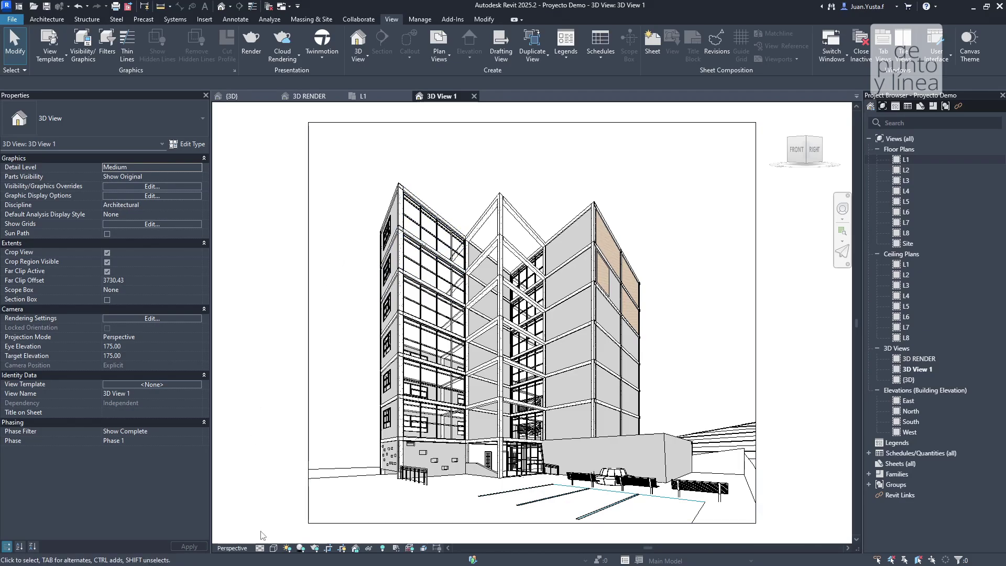
pyautogui.click(273, 548)
pyautogui.click(288, 538)
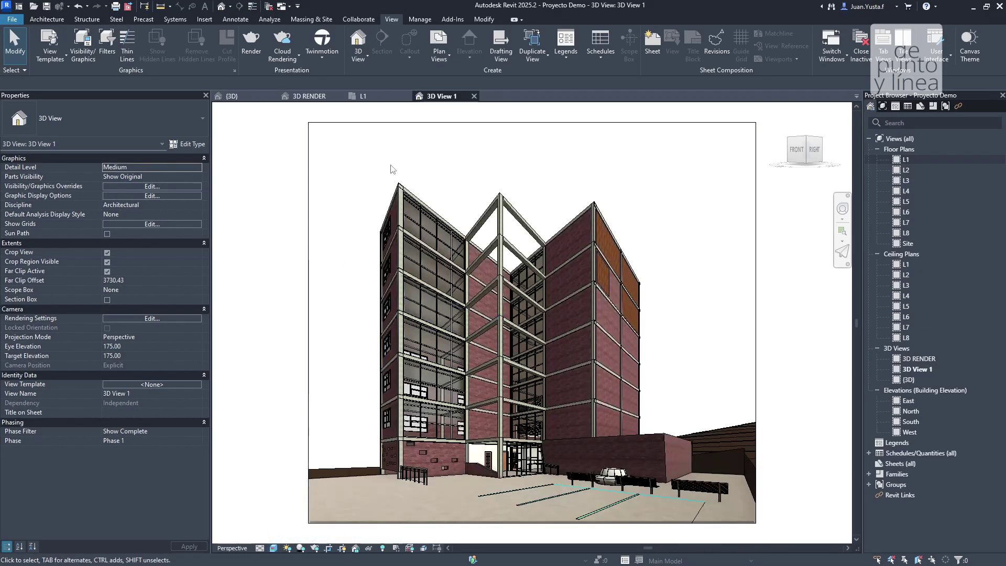
# - Examine the facade material textures up close in 3D View 1 and return to the whole framed view
pyautogui.scroll(5, 554, 231)
pyautogui.scroll(2, 552, 228)
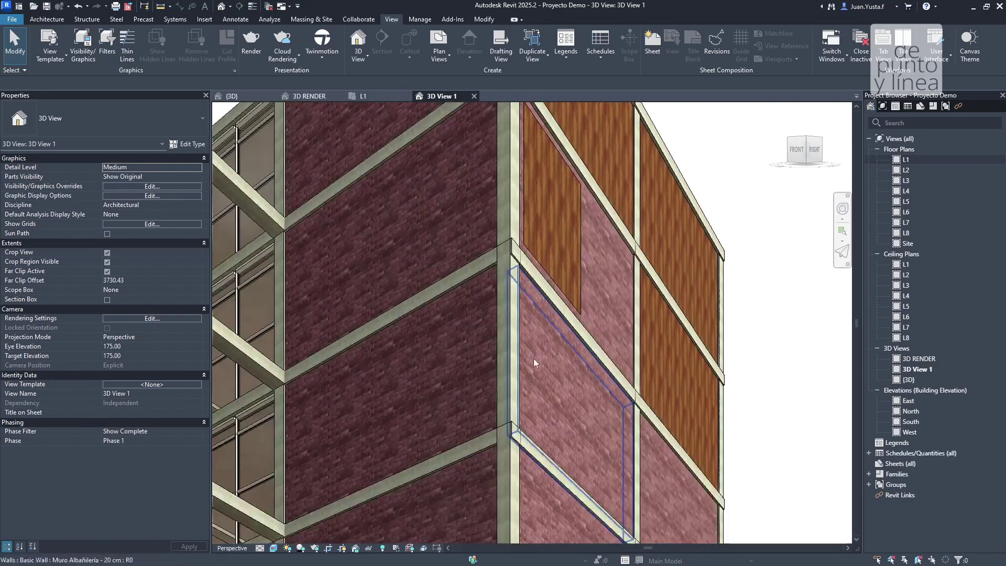
pyautogui.scroll(3, 590, 230)
pyautogui.scroll(-8, 590, 234)
pyautogui.middleClick(590, 234)
pyautogui.middleClick(590, 234)
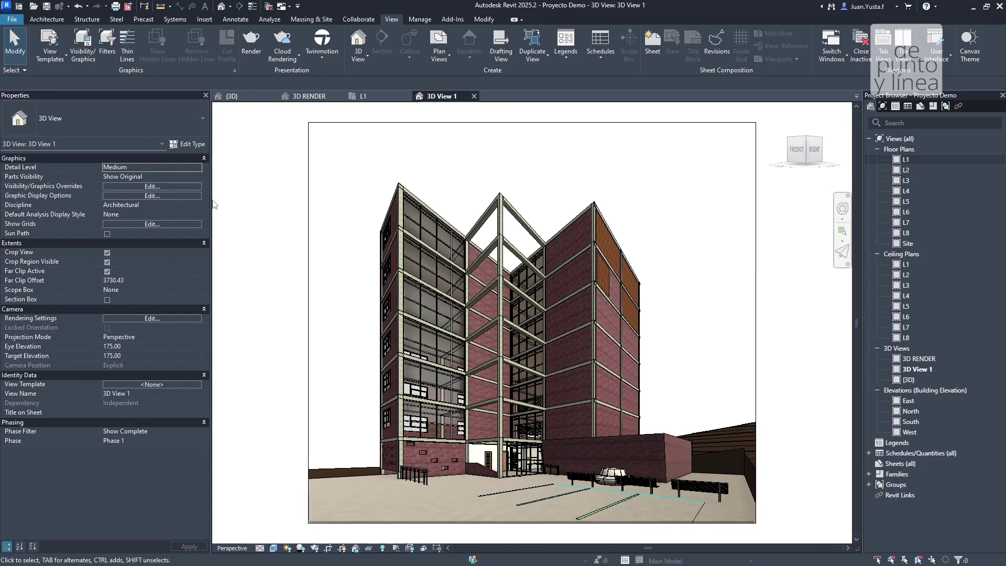
# - Create an interior camera view from the L1 plan, placed in the furnished room's corner near grid C4 and aimed past the desks and sofas
pyautogui.click(363, 96)
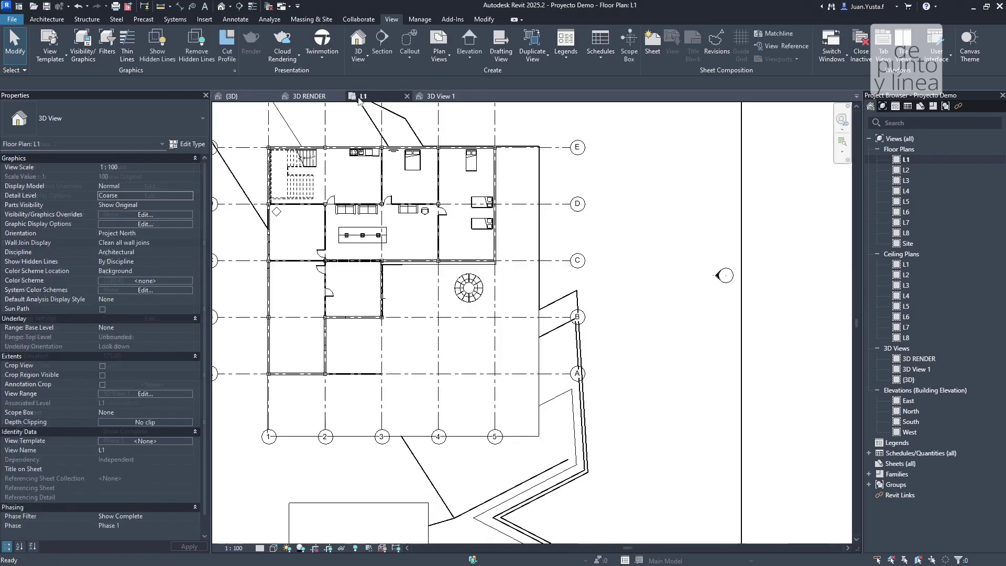
pyautogui.scroll(5, 423, 310)
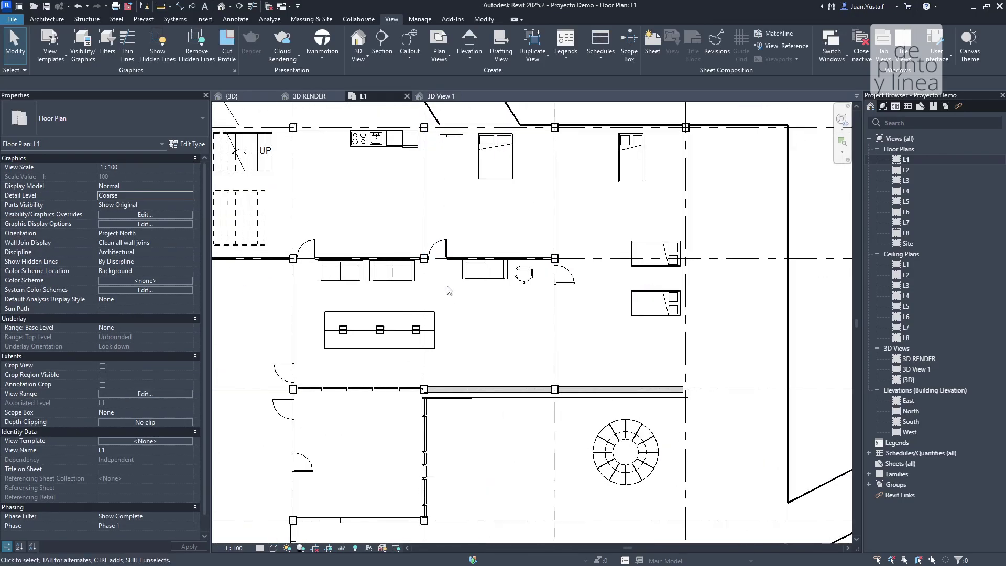
pyautogui.moveTo(423, 310); pyautogui.dragTo(447, 300, button='middle')
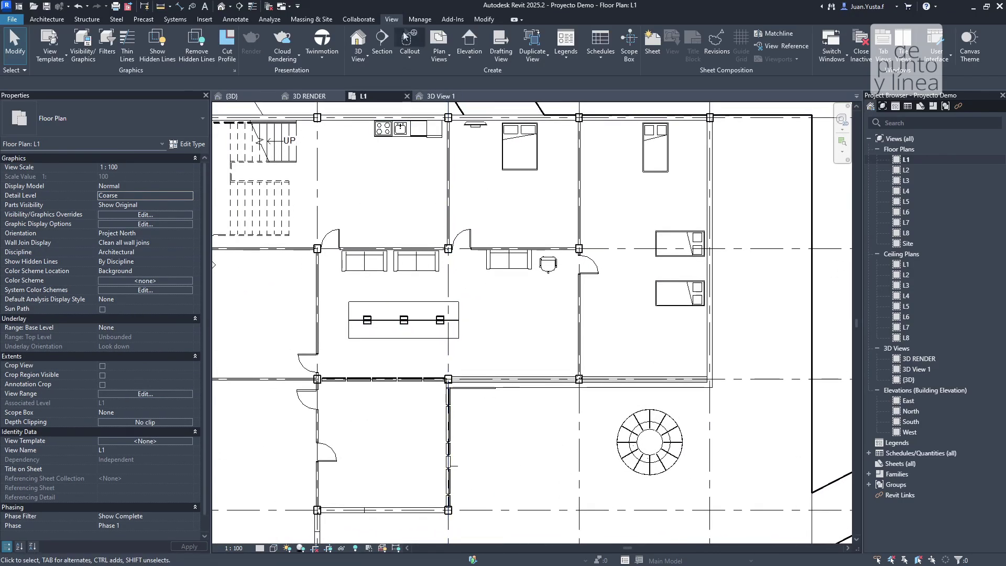
pyautogui.click(362, 52)
pyautogui.click(376, 96)
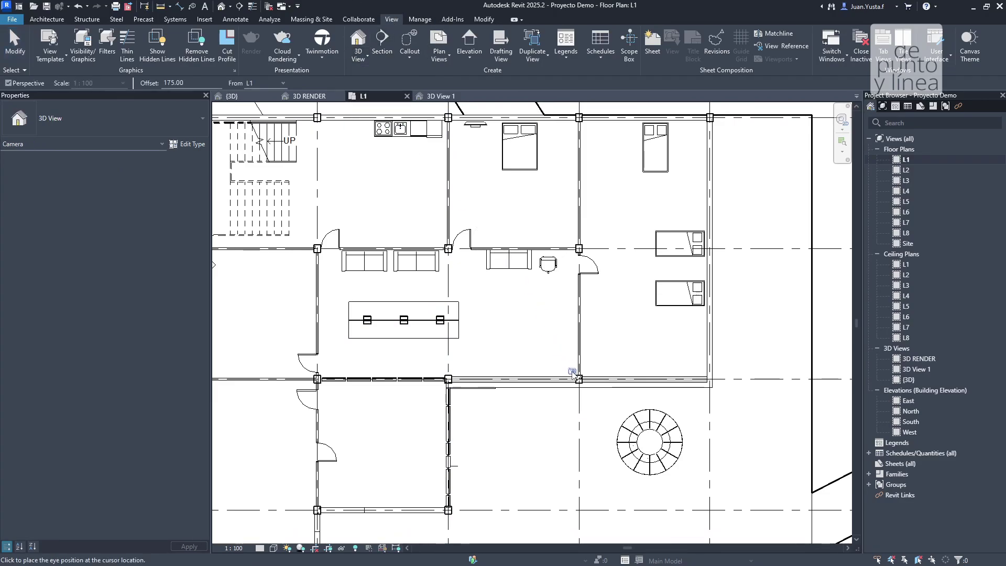
pyautogui.click(570, 366)
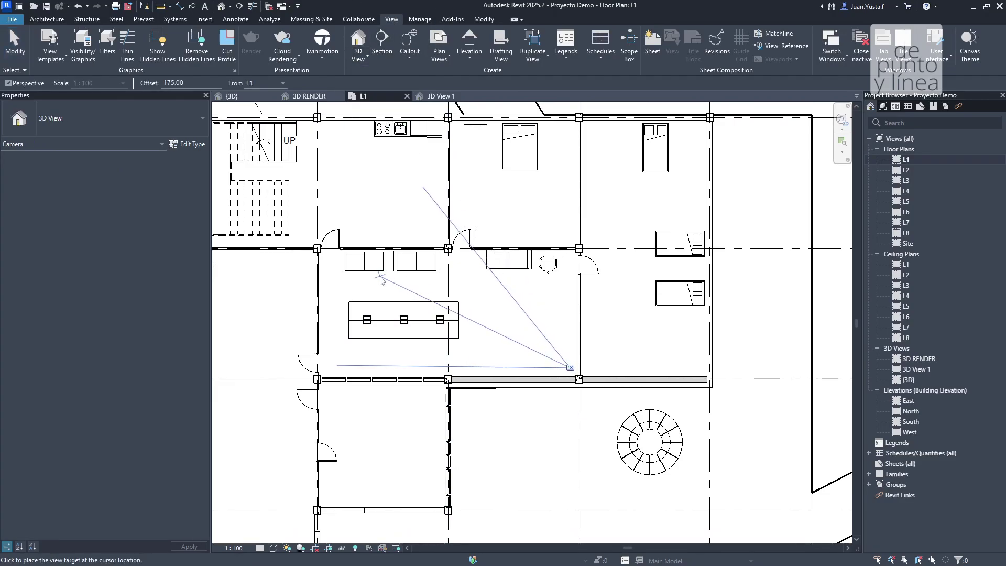
pyautogui.click(461, 225)
# - Extend the interior camera view's crop region on the right, left and bottom to take in more of the room
pyautogui.scroll(-5, 500, 293)
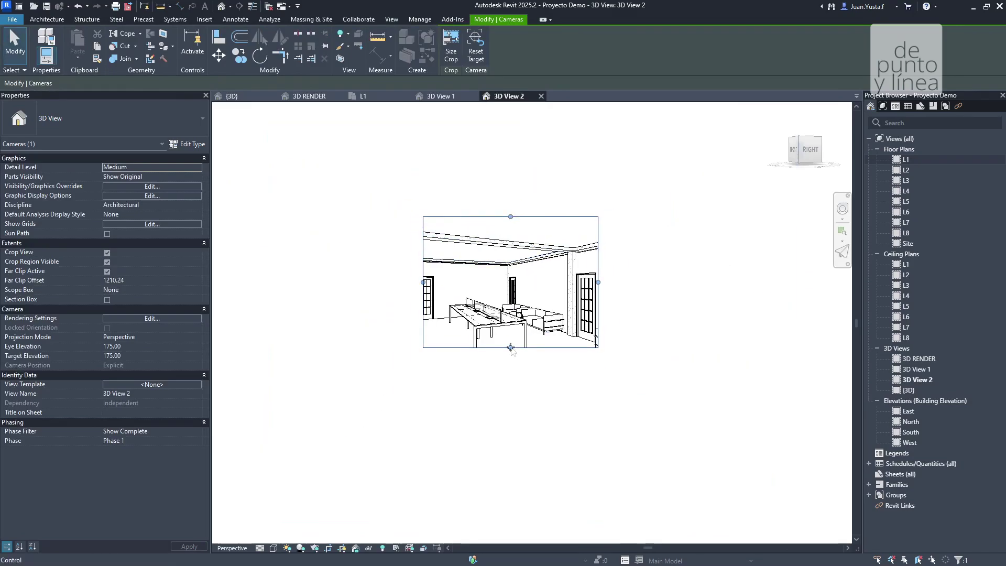
pyautogui.moveTo(598, 303); pyautogui.dragTo(652, 302)
pyautogui.moveTo(423, 303); pyautogui.dragTo(363, 303)
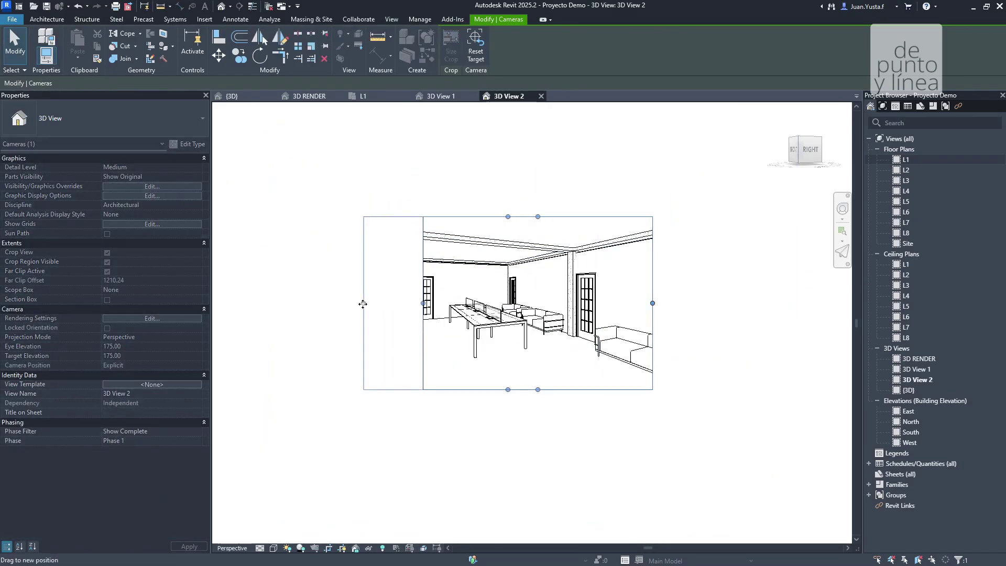
pyautogui.click(757, 308)
# - Set the visual style of 3D View 2 to Realistic
pyautogui.click(275, 548)
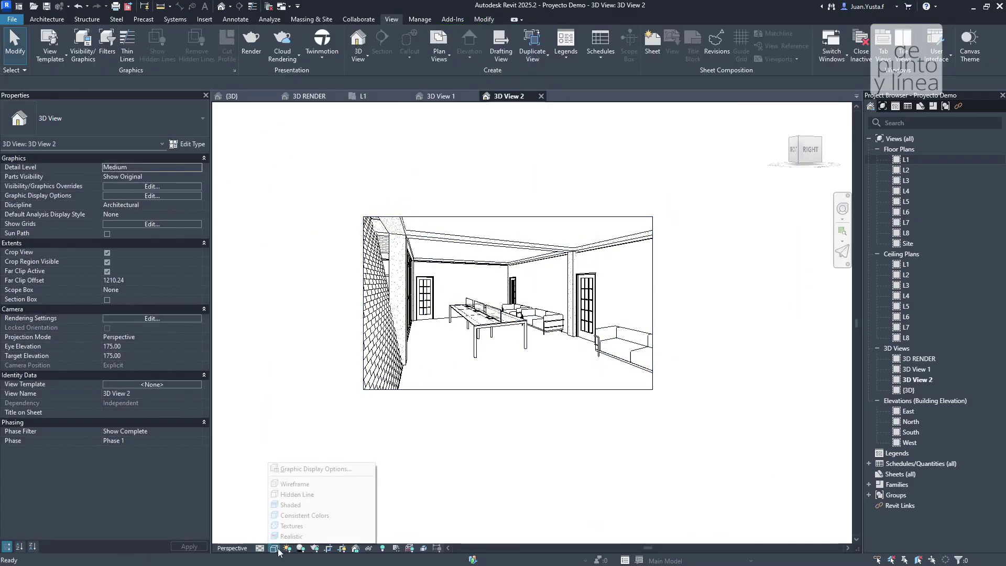
pyautogui.click(284, 538)
pyautogui.scroll(3, 524, 316)
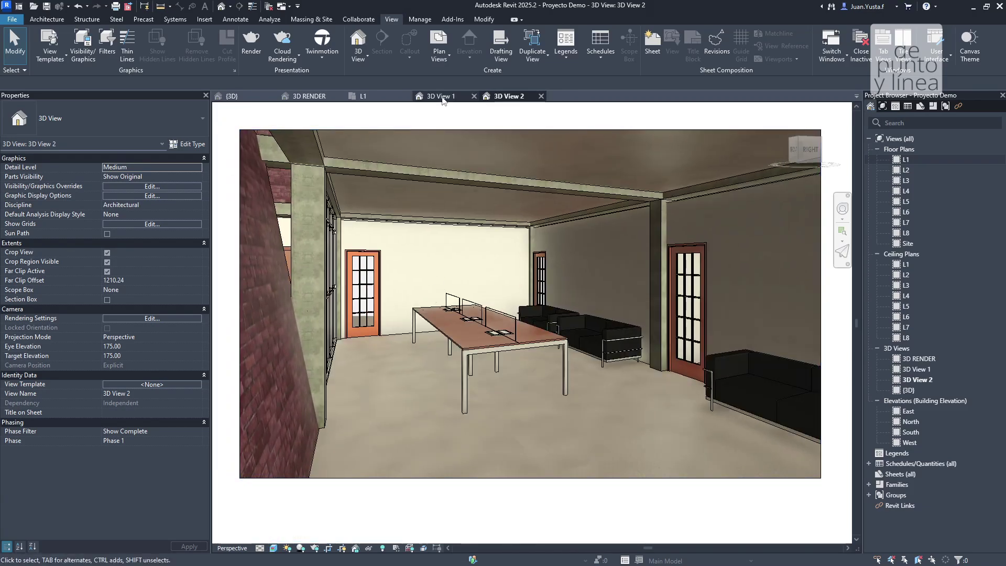
# - Compare 3D View 1 and 3D View 2 with the L1 plan and locate both camera views among the project's 3D views
pyautogui.click(442, 97)
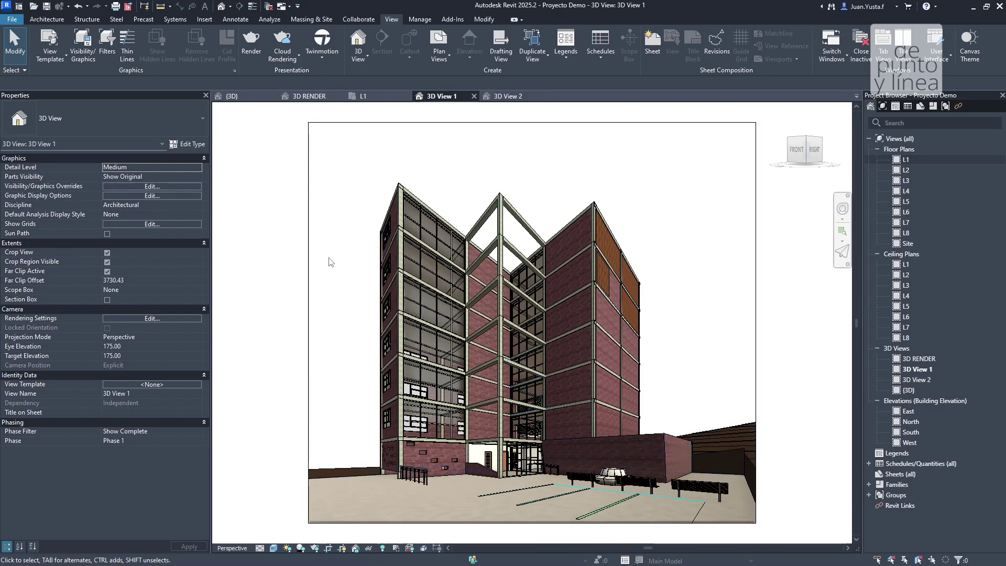
pyautogui.click(363, 96)
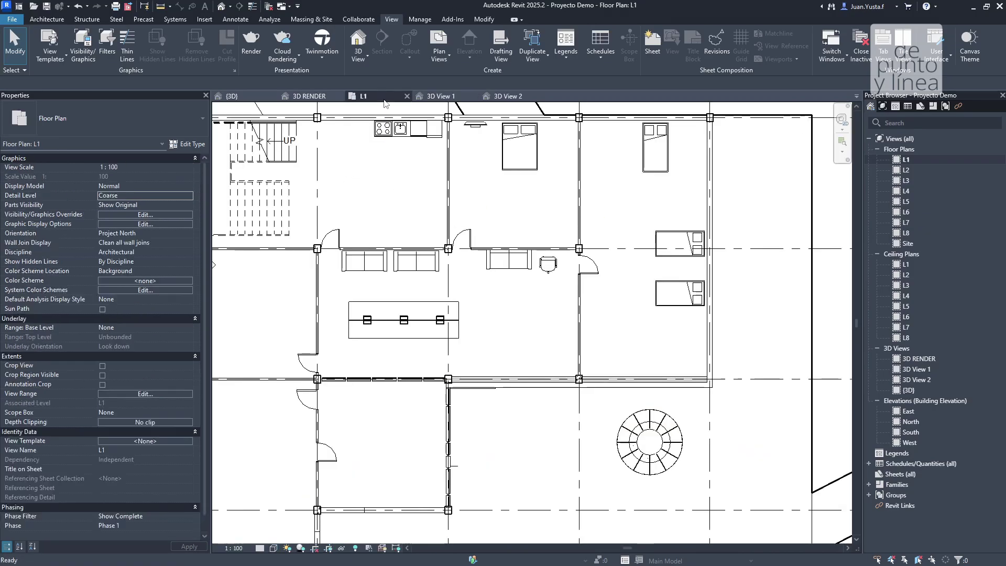
pyautogui.scroll(-3, 345, 145)
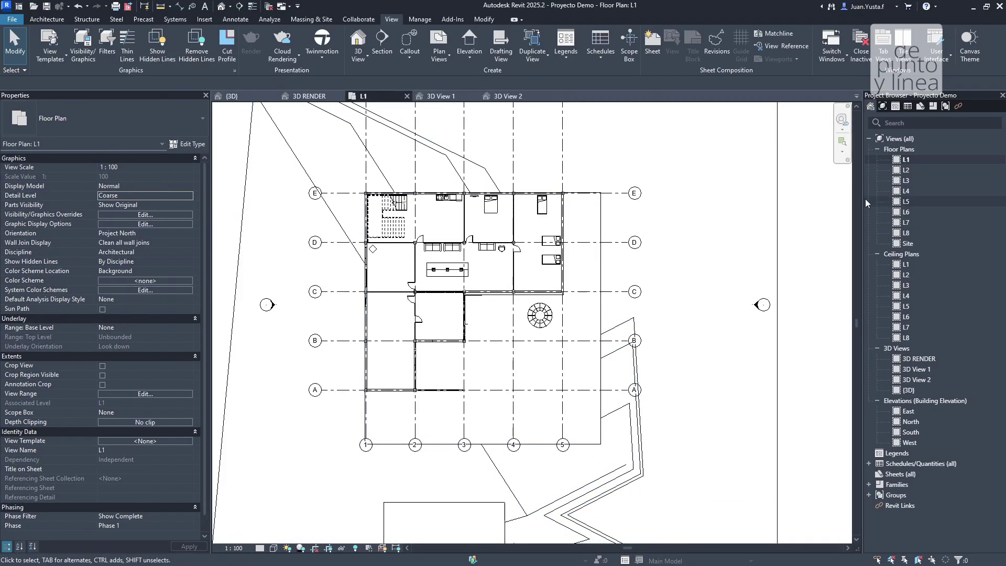
pyautogui.click(442, 97)
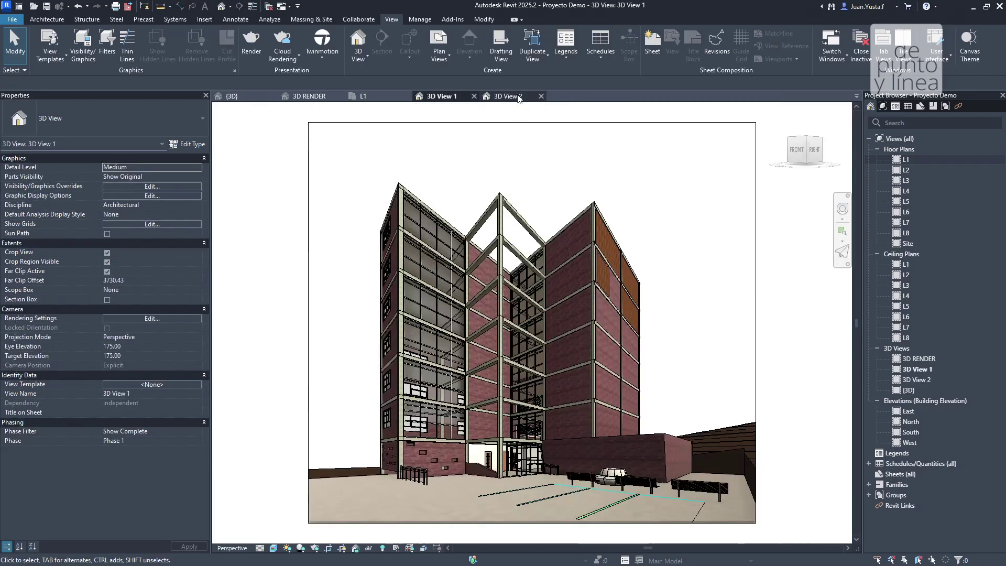
pyautogui.click(518, 97)
pyautogui.click(443, 96)
pyautogui.click(363, 96)
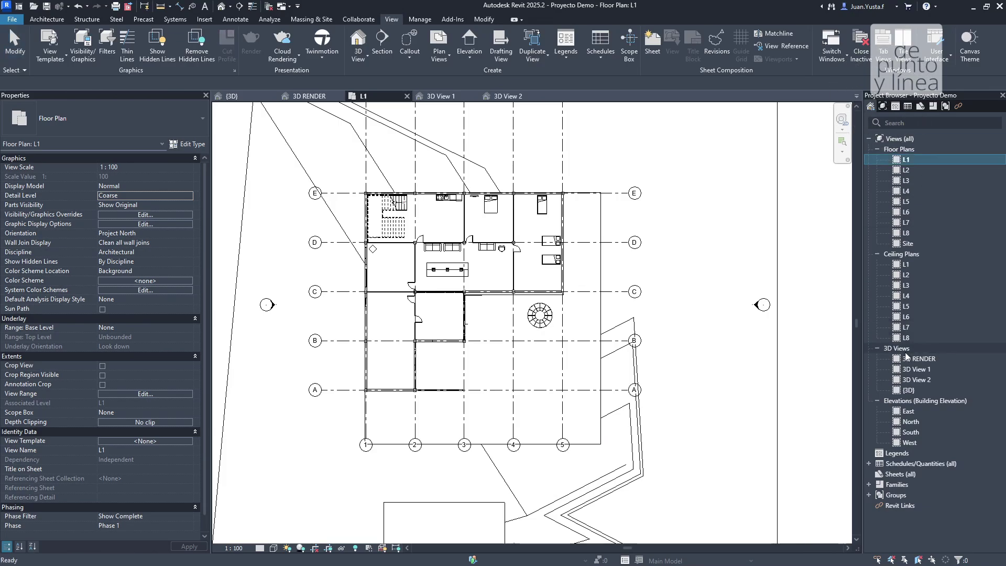
pyautogui.click(919, 350)
pyautogui.click(916, 380)
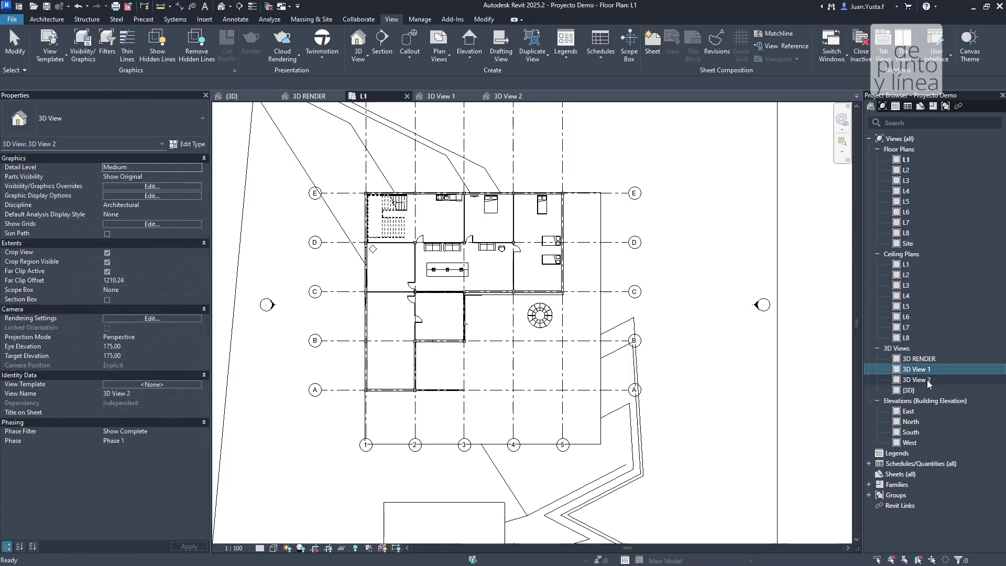
pyautogui.click(911, 370)
pyautogui.doubleClick(925, 370)
pyautogui.click(507, 97)
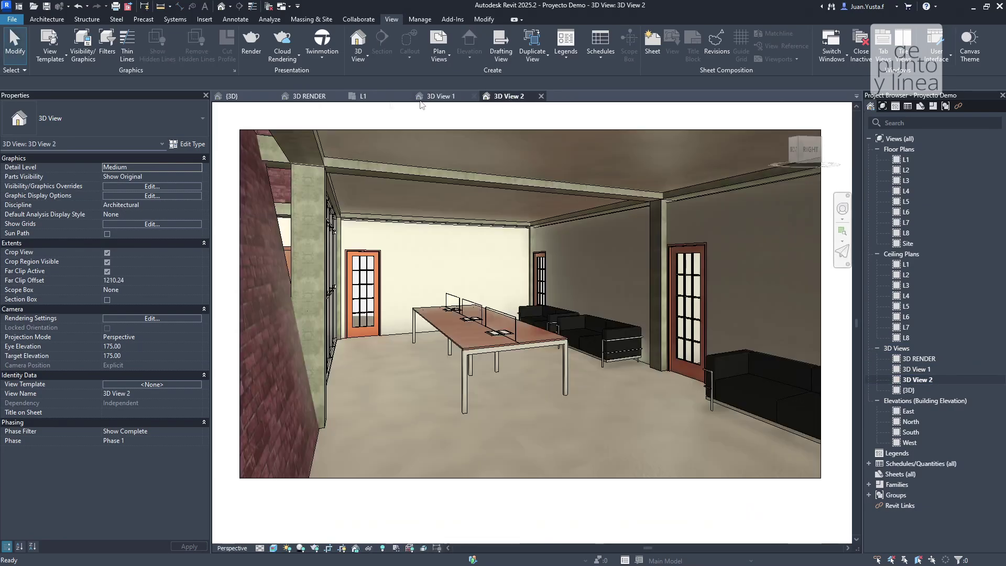
# - Show the camera of 3D View 1 in the L1 floor plan
pyautogui.click(363, 96)
pyautogui.scroll(-3, 388, 203)
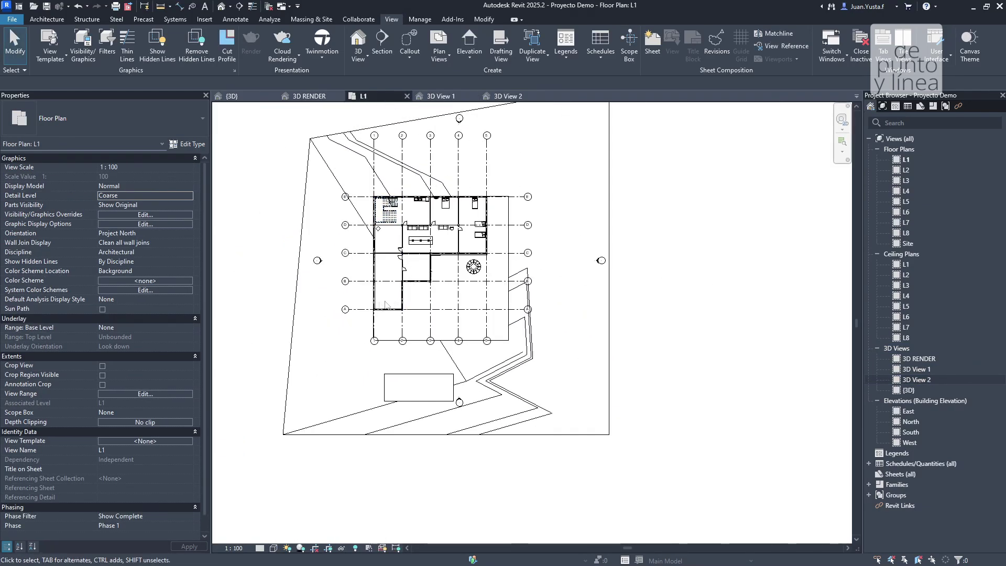
pyautogui.scroll(2, 419, 262)
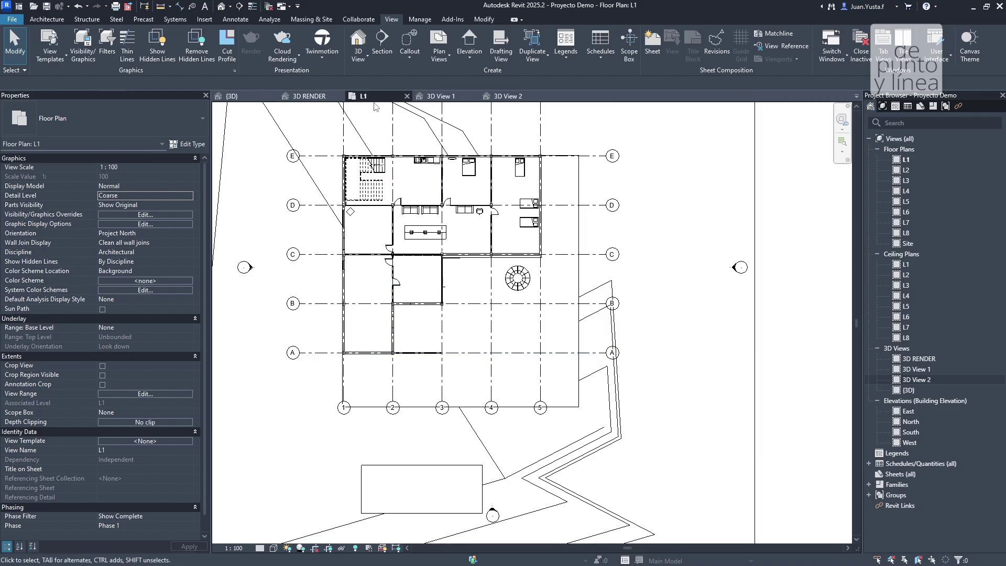
pyautogui.click(927, 370)
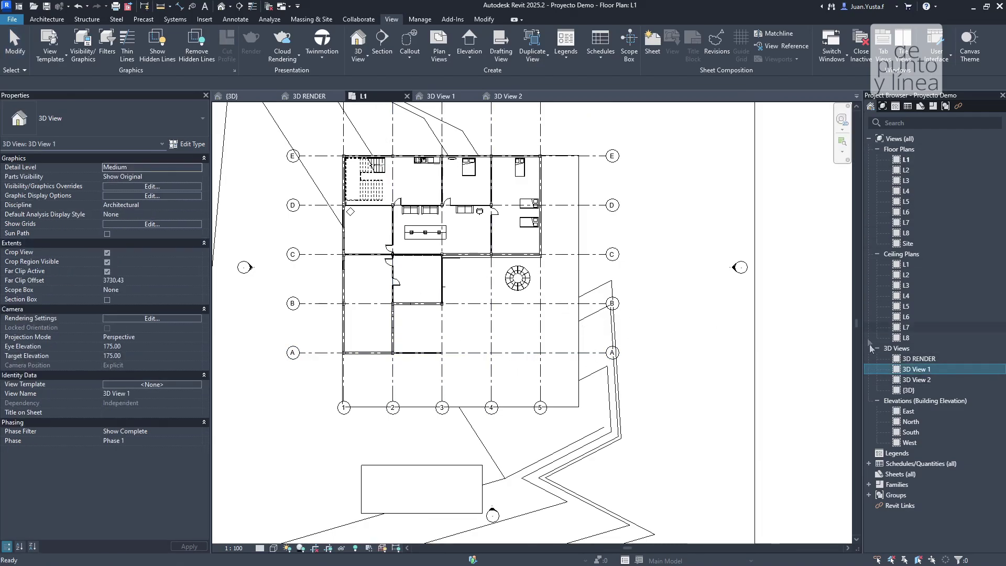
pyautogui.rightClick(916, 372)
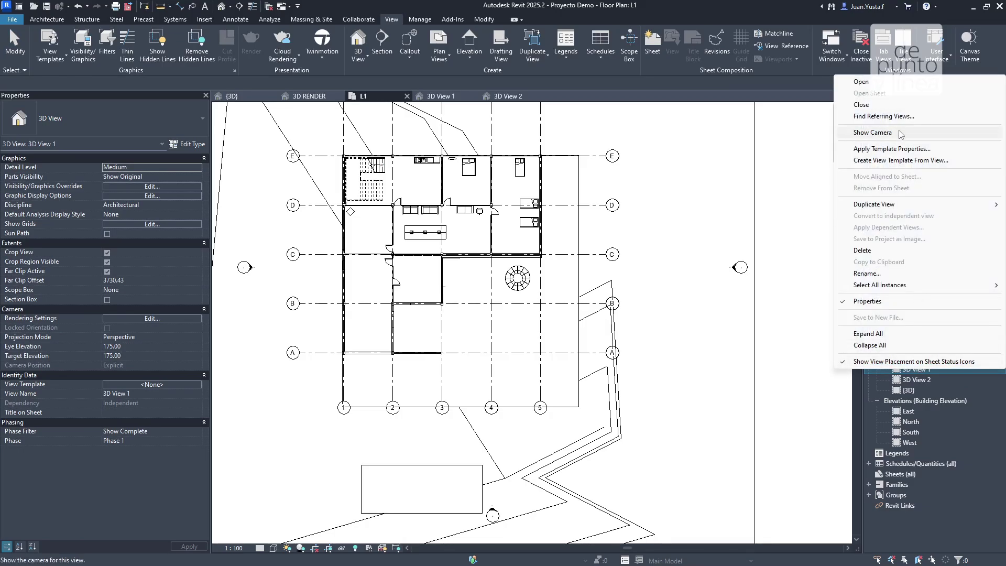
pyautogui.click(872, 133)
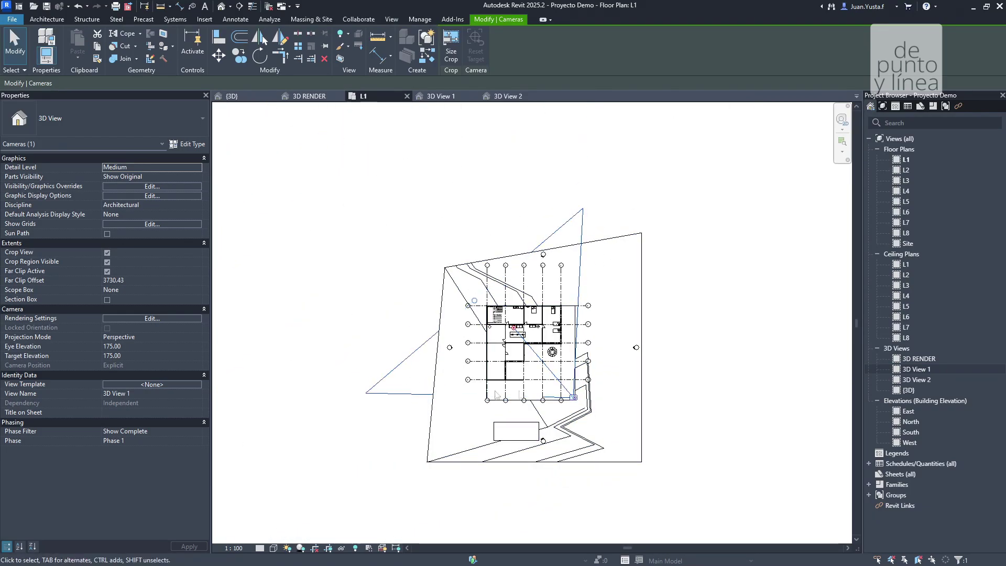
# - Move the exterior camera's eye point in the L1 plan closer to grid 5 and check the result in 3D View 1
pyautogui.scroll(4, 560, 391)
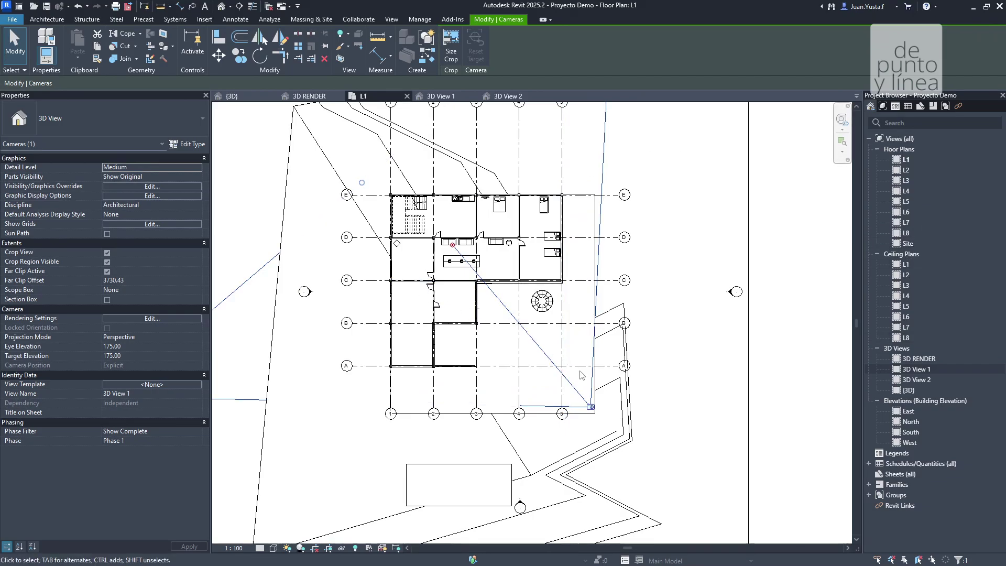
pyautogui.moveTo(593, 415); pyautogui.dragTo(564, 409)
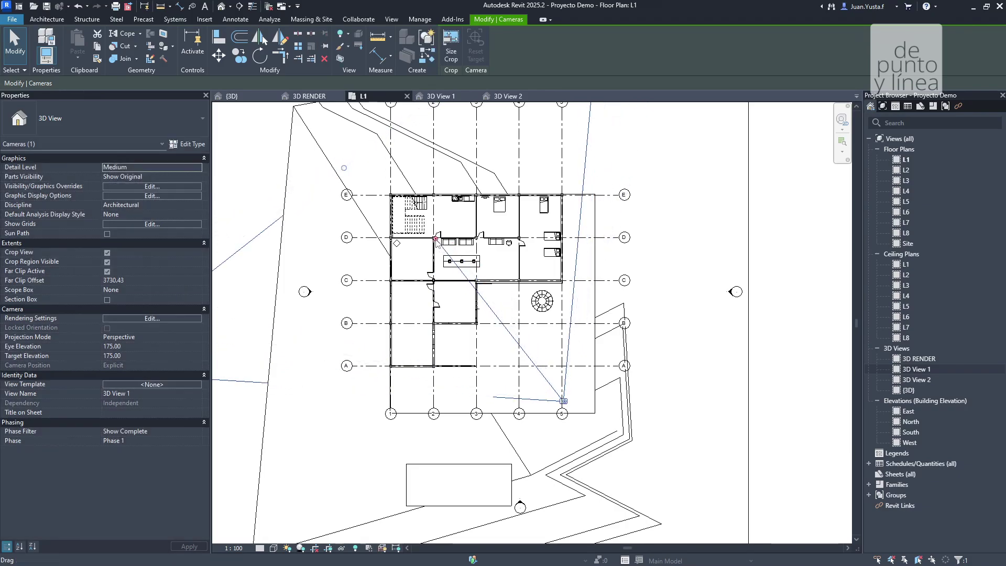
pyautogui.click(442, 97)
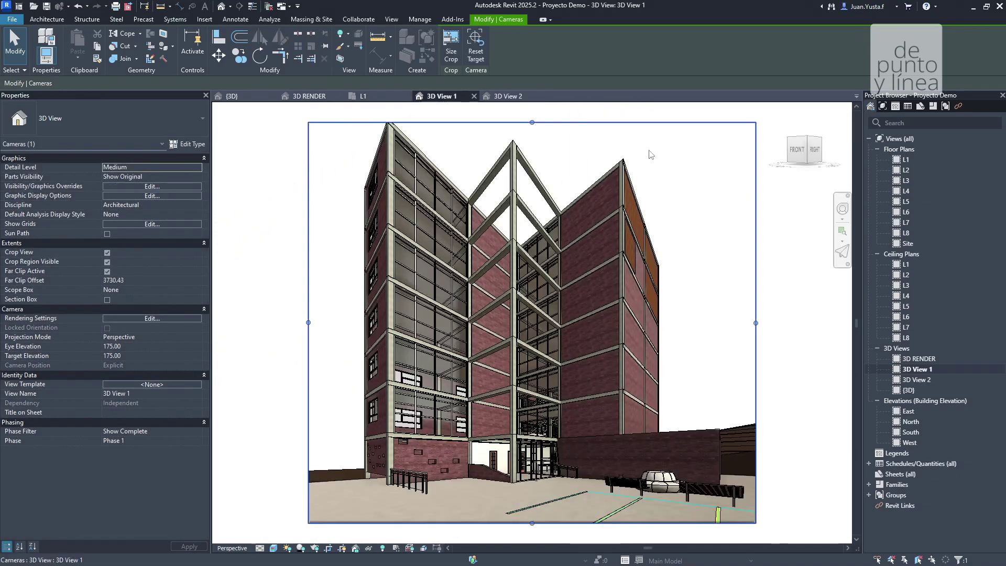
# - Extend the crop region of 3D View 1 at the top, left and right around the building, and trim its left and bottom edges
pyautogui.scroll(-3, 598, 327)
pyautogui.moveTo(554, 252); pyautogui.dragTo(554, 217)
pyautogui.moveTo(458, 338); pyautogui.dragTo(411, 338)
pyautogui.moveTo(605, 321); pyautogui.dragTo(680, 321)
pyautogui.moveTo(411, 321); pyautogui.dragTo(444, 322)
pyautogui.moveTo(562, 426); pyautogui.dragTo(562, 422)
pyautogui.click(587, 445)
pyautogui.scroll(3, 570, 323)
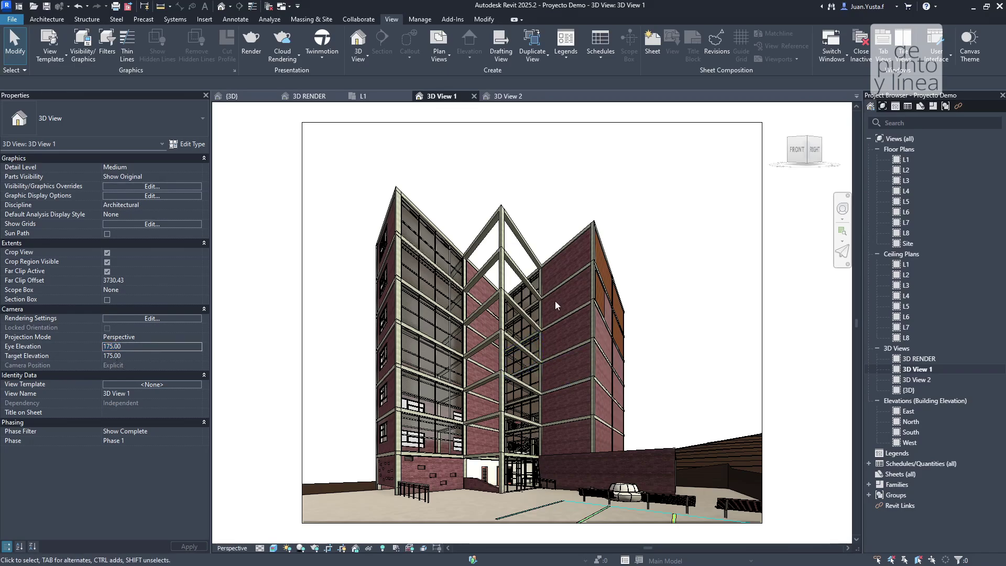
# - Set the eye elevation of the 3D View 1 camera to 500
pyautogui.click(95, 346)
pyautogui.write('500')
pyautogui.press('Return')
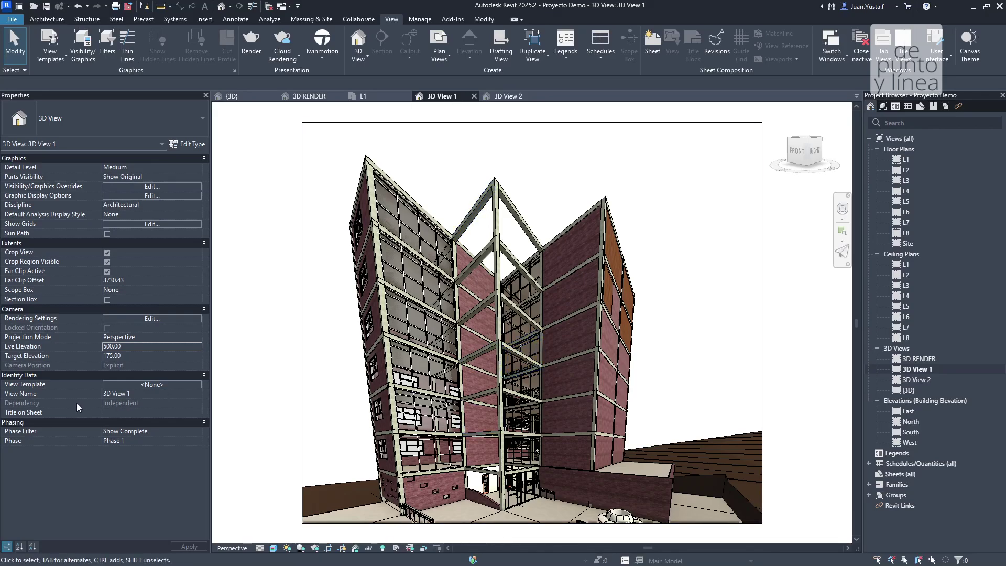
# - Set the 3D View 1 camera's eye elevation to 40 and its target elevation to 1000
pyautogui.click(137, 348)
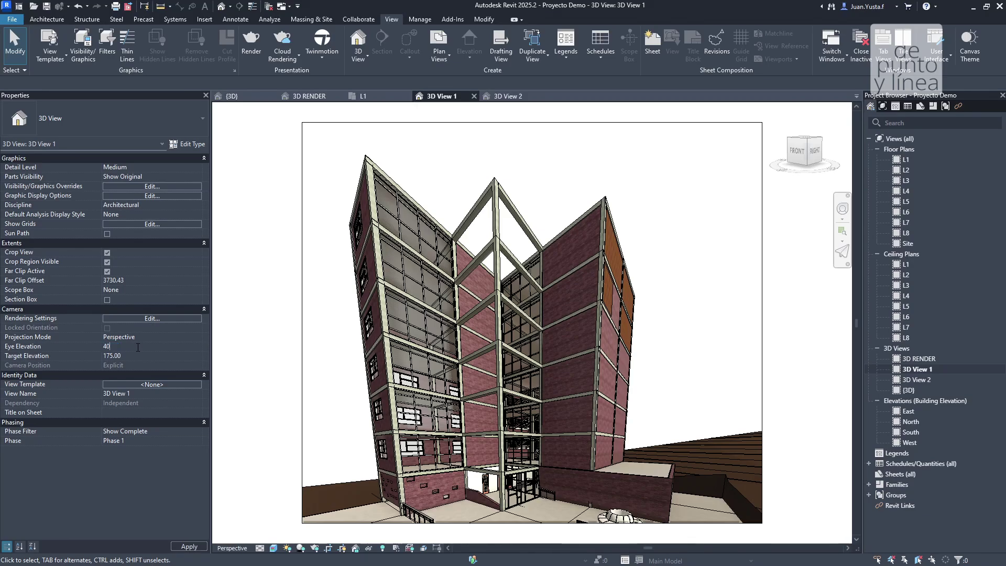
pyautogui.press('Return')
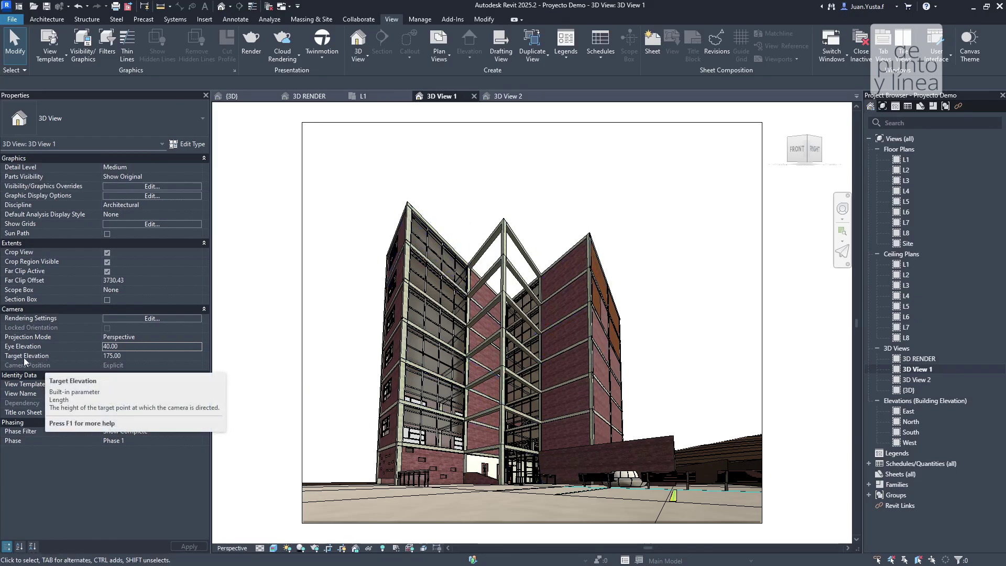
pyautogui.click(114, 356)
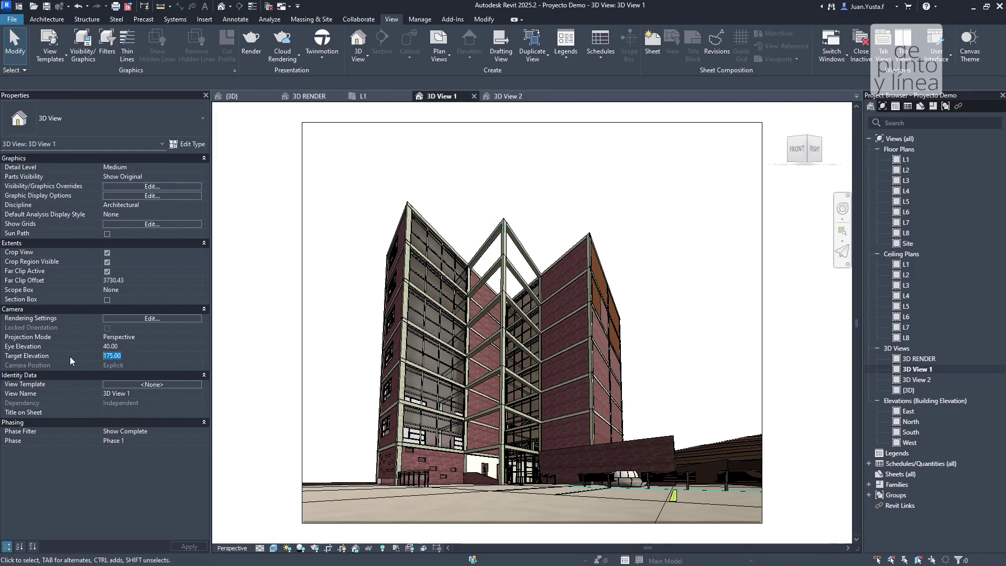
pyautogui.write('1000')
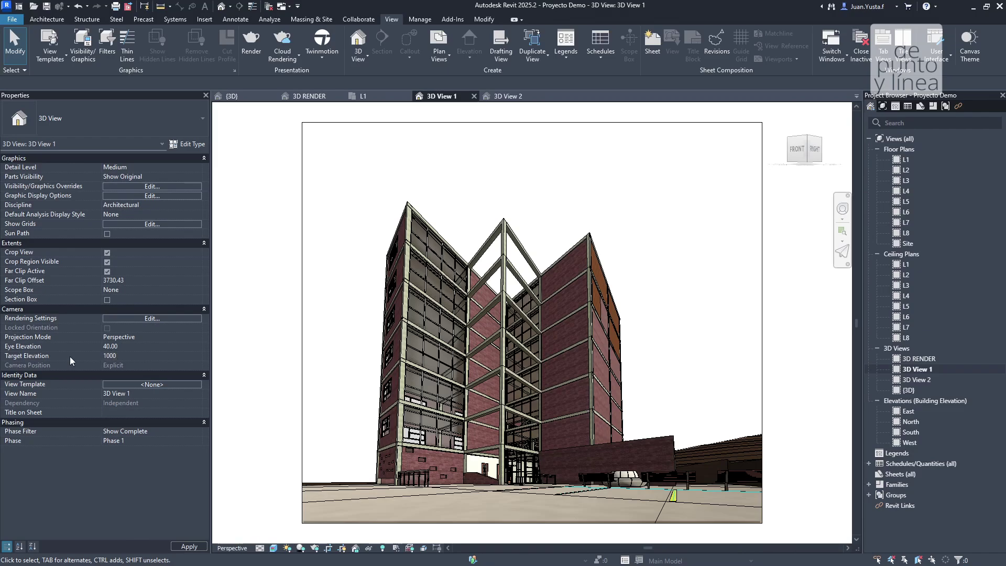
pyautogui.press('Return')
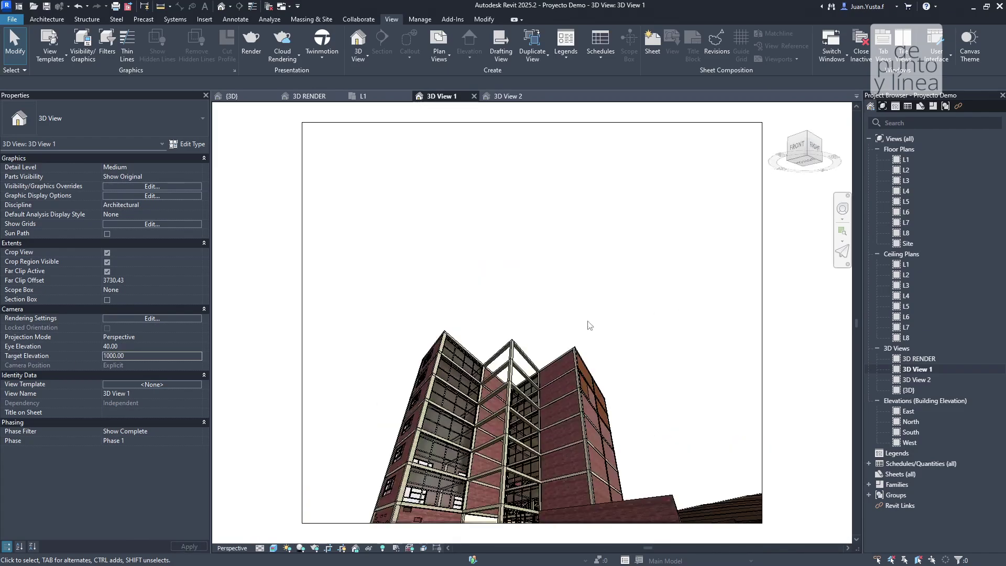
# - Move the crop region of 3D View 1 down and slightly left to frame the building's base and the ground in front
pyautogui.scroll(-5, 588, 262)
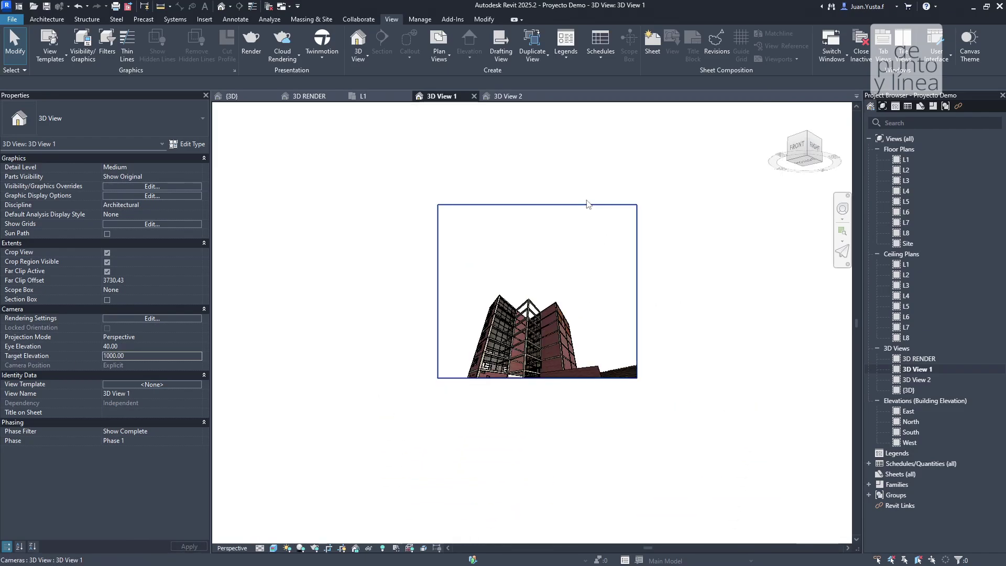
pyautogui.click(588, 204)
pyautogui.moveTo(606, 207); pyautogui.dragTo(580, 273)
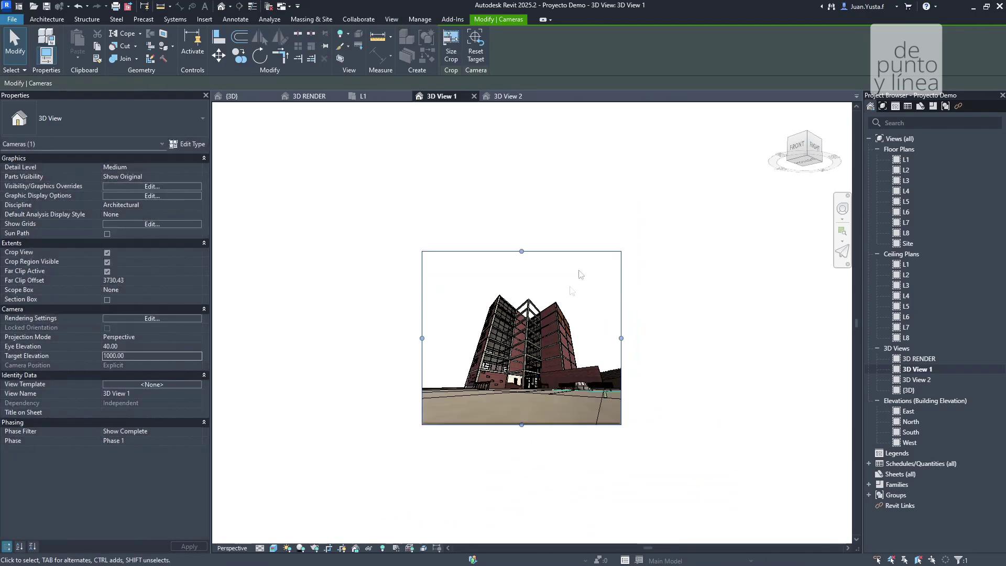
# - Set the 3D View 1 camera's target elevation to 100 and move the crop region up to frame the whole building
pyautogui.scroll(5, 551, 350)
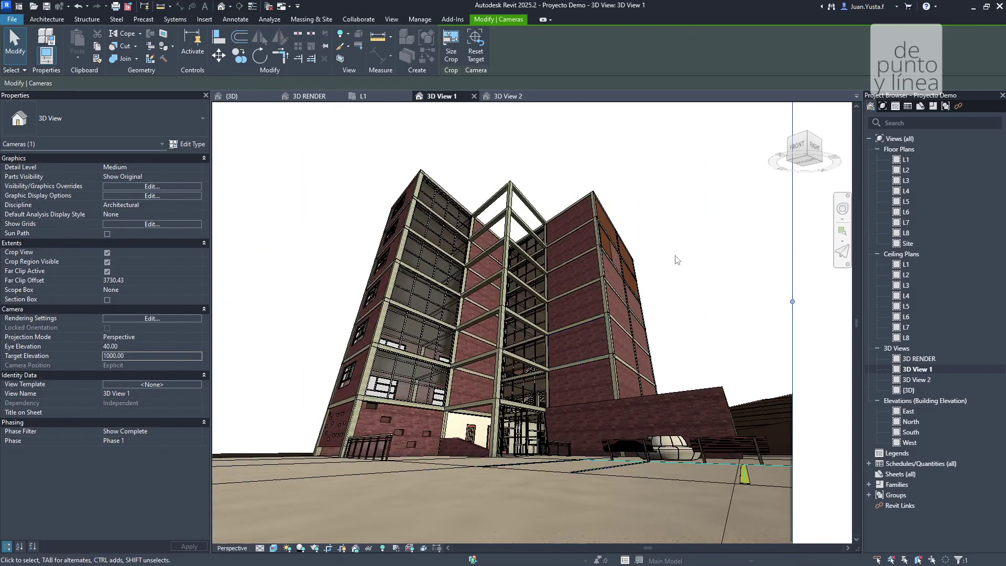
pyautogui.scroll(-4, 481, 378)
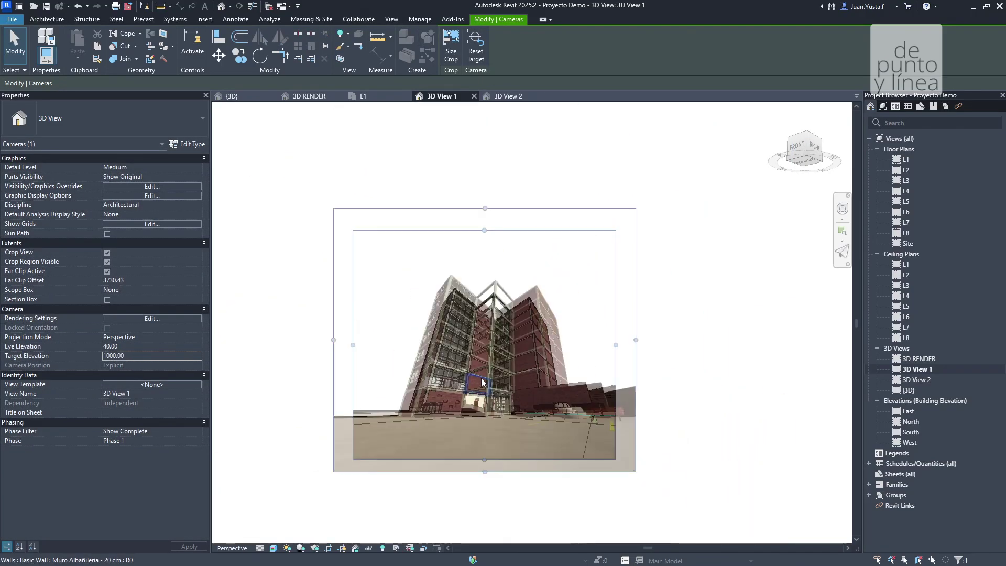
pyautogui.scroll(1, 508, 318)
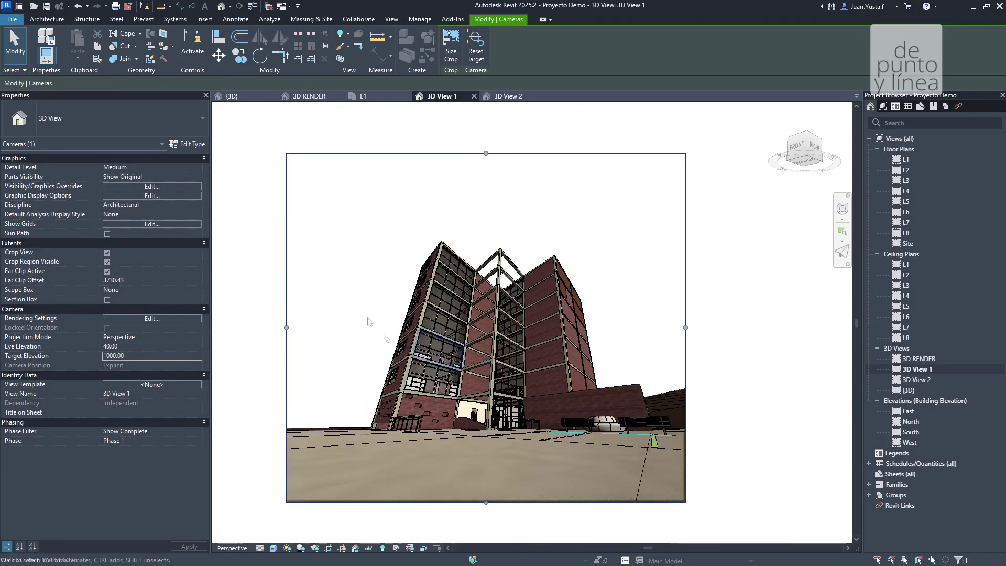
pyautogui.click(138, 359)
pyautogui.write('100.00')
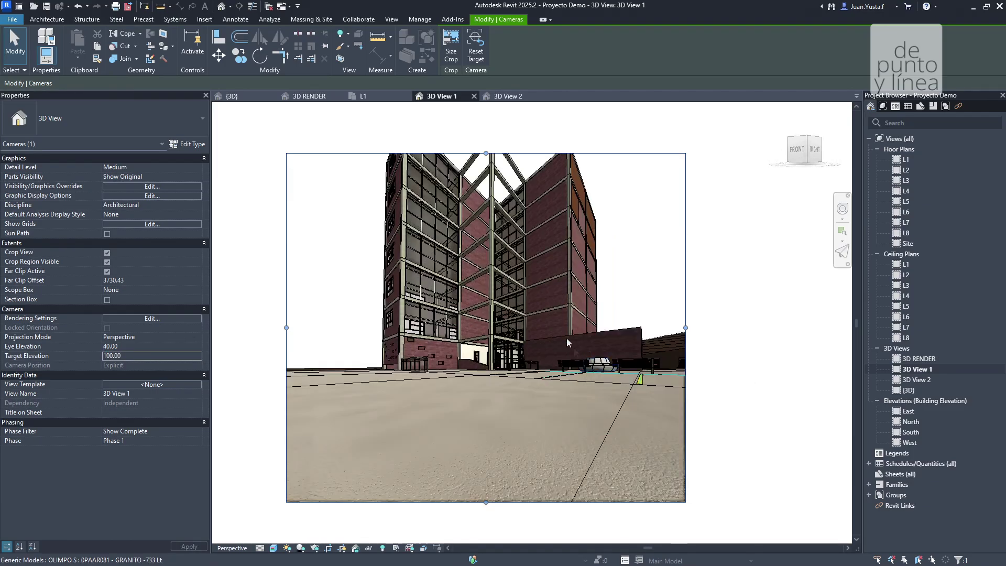
pyautogui.moveTo(535, 156); pyautogui.dragTo(524, 197)
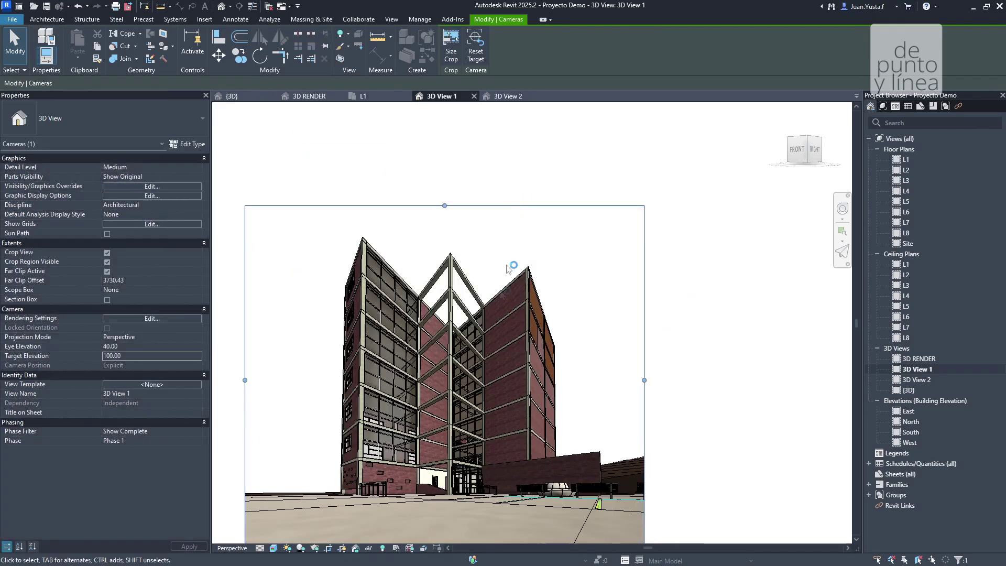
# - Set the 3D View 1 camera's eye elevation to 100, trying target elevations of 200 and 300
pyautogui.click(157, 346)
pyautogui.write('100.00')
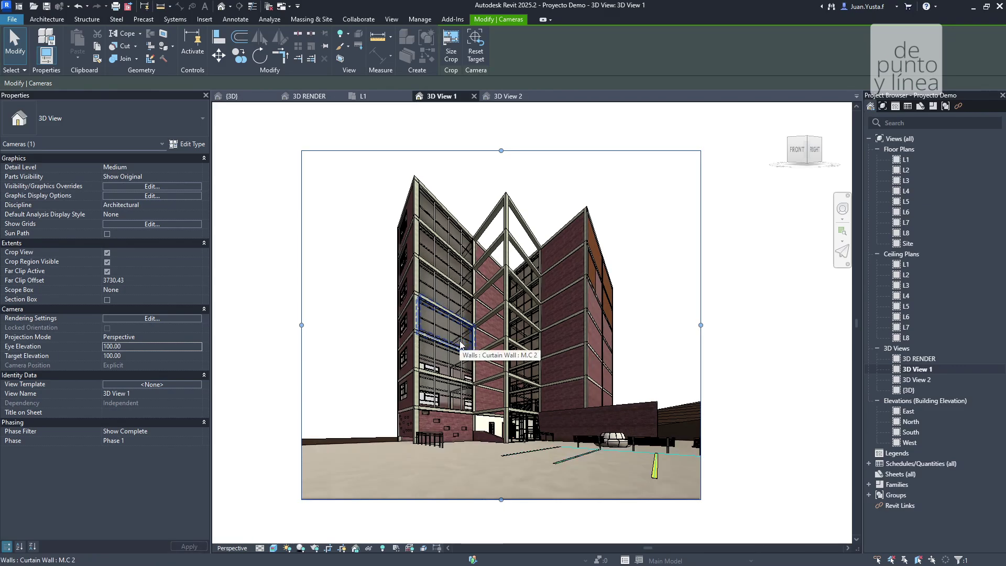
pyautogui.click(139, 347)
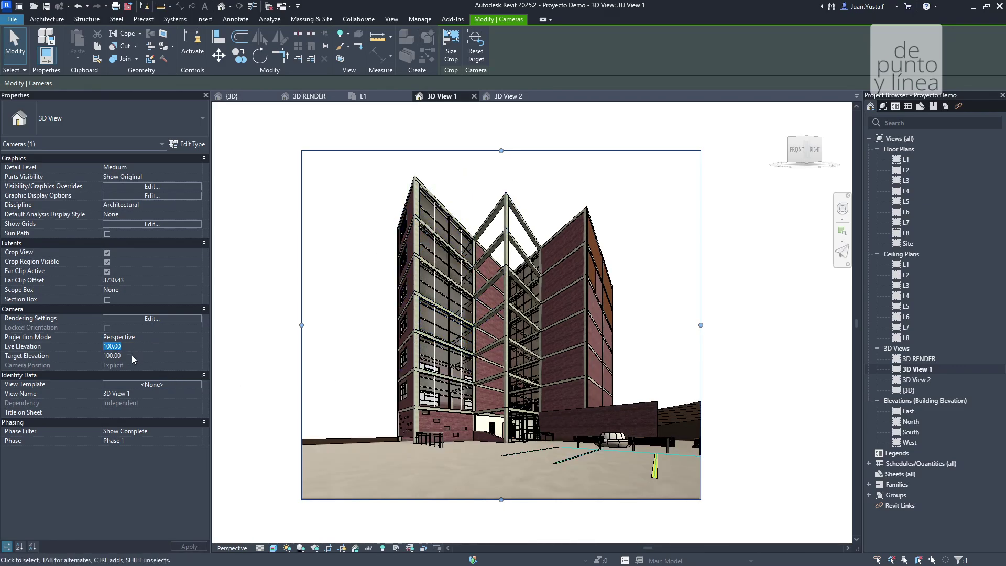
pyautogui.click(134, 357)
pyautogui.write('200')
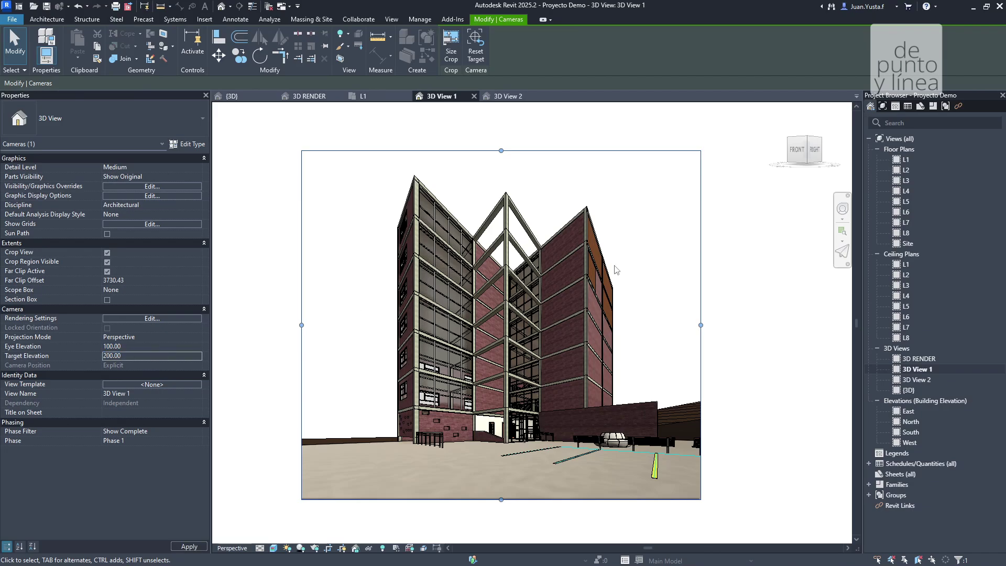
pyautogui.click(142, 357)
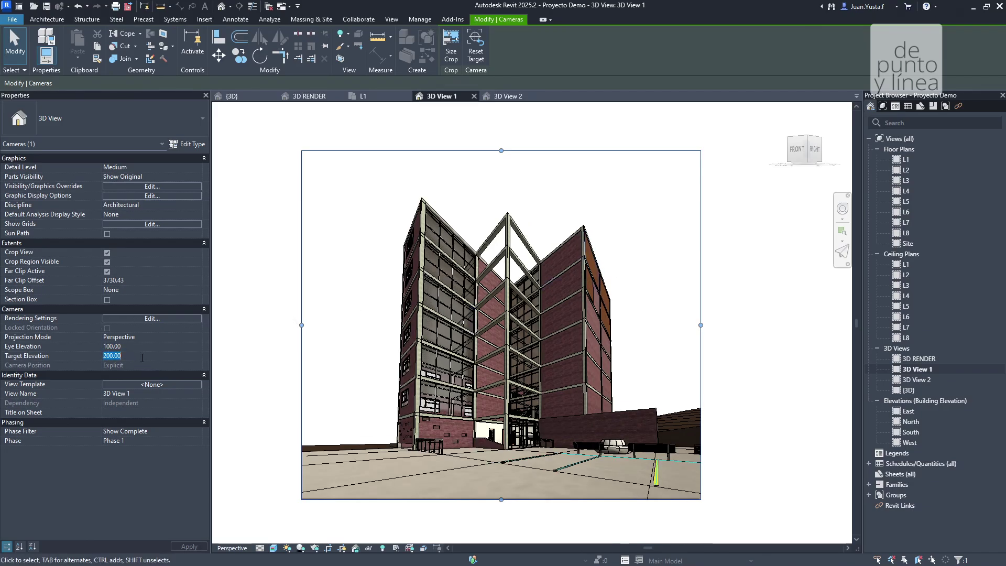
pyautogui.write('300')
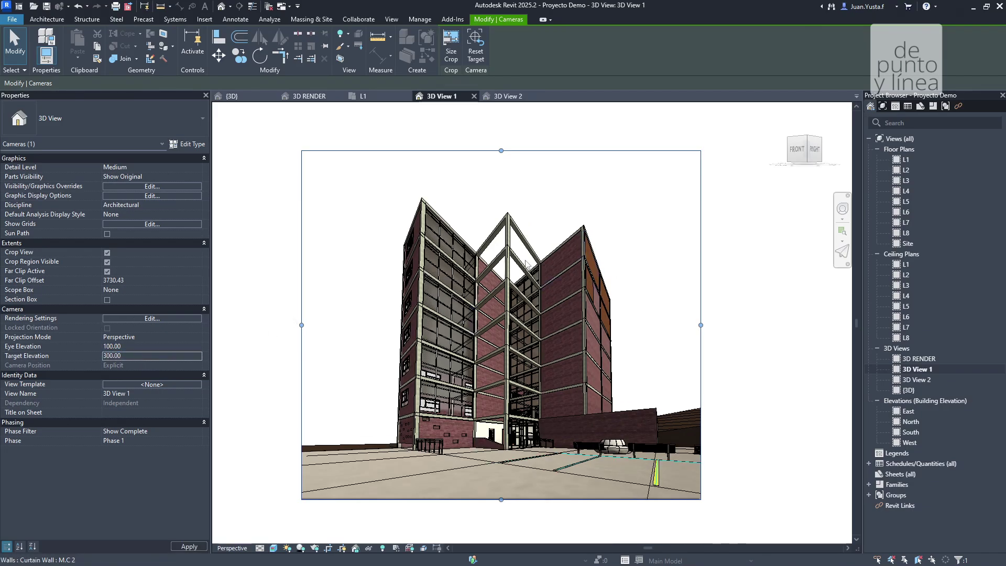
# - Set both the target elevation and the eye elevation of the 3D View 1 camera to 0
pyautogui.click(126, 356)
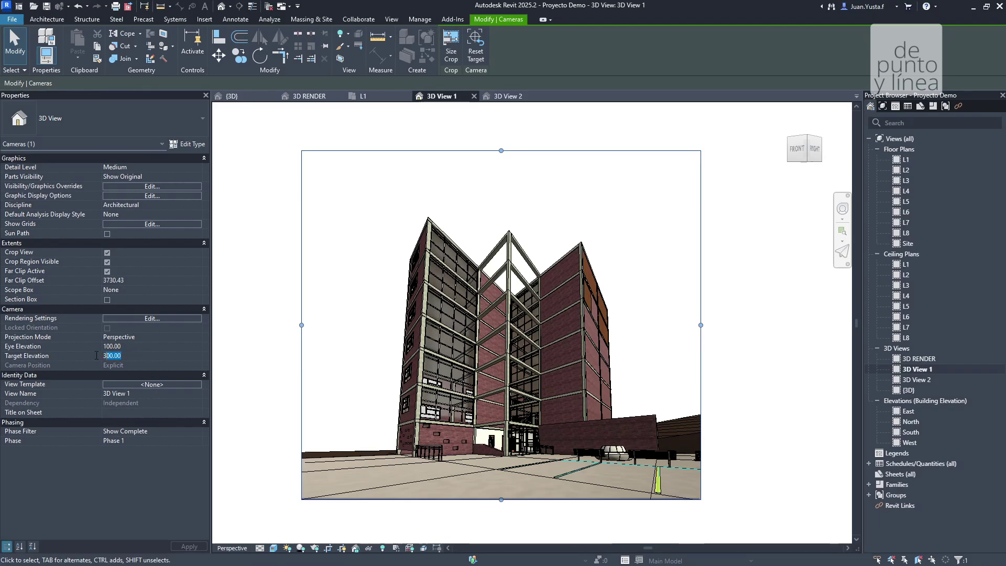
pyautogui.write('0')
pyautogui.click(122, 347)
pyautogui.write('0')
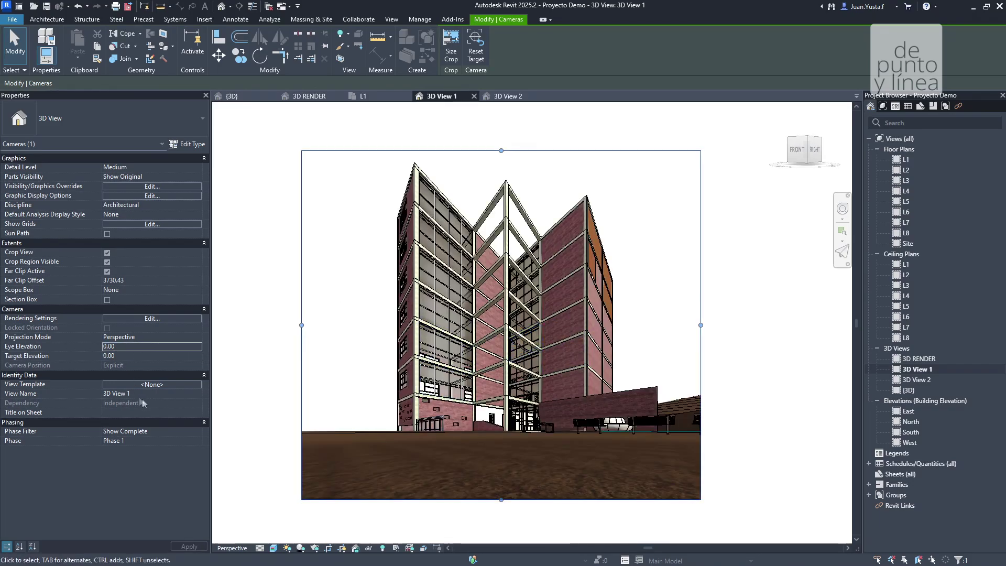
# - Set the 3D View 1 camera's eye elevation and target elevation to 50 and deselect the crop region
pyautogui.click(125, 348)
pyautogui.write('50')
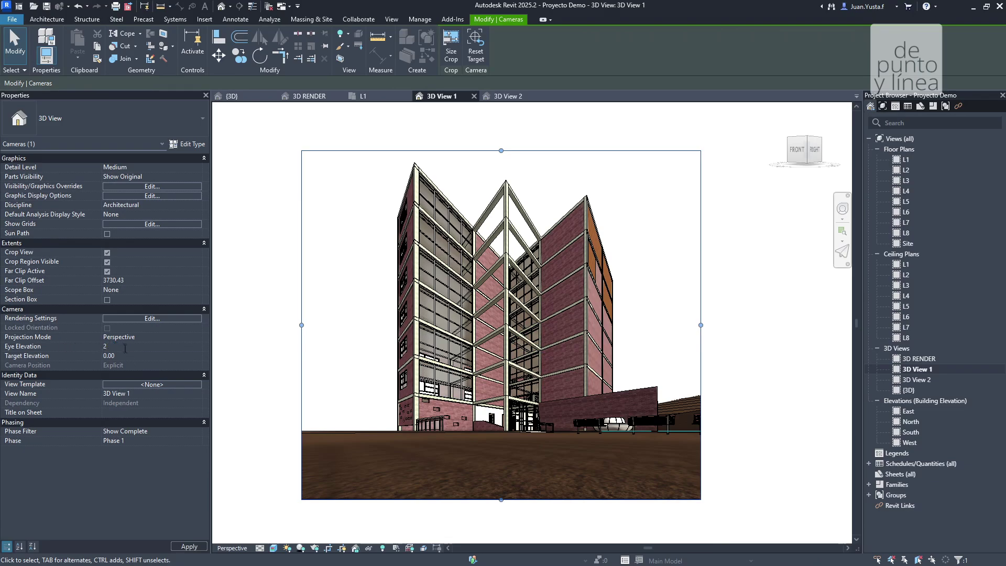
pyautogui.click(121, 356)
pyautogui.write('50')
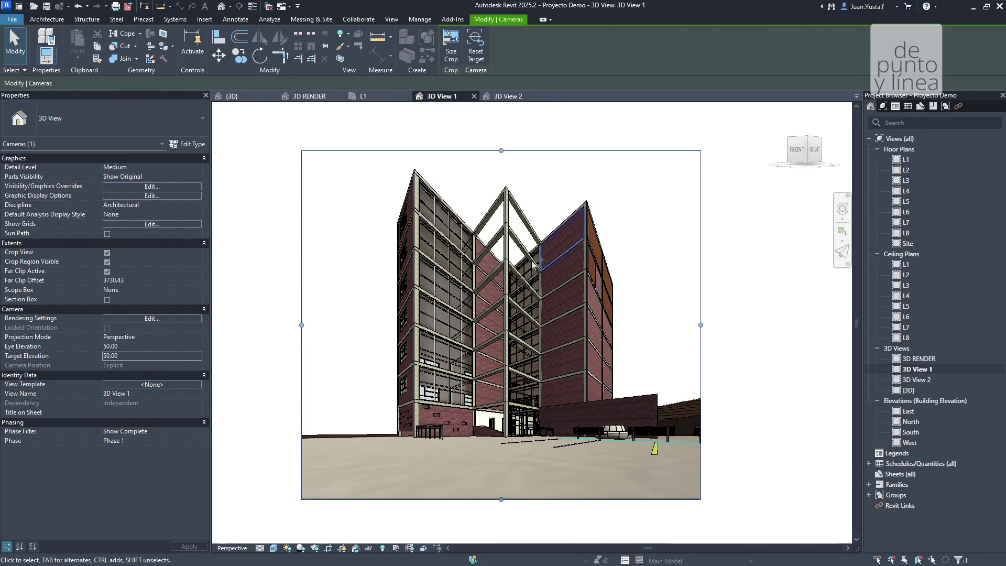
pyautogui.click(776, 241)
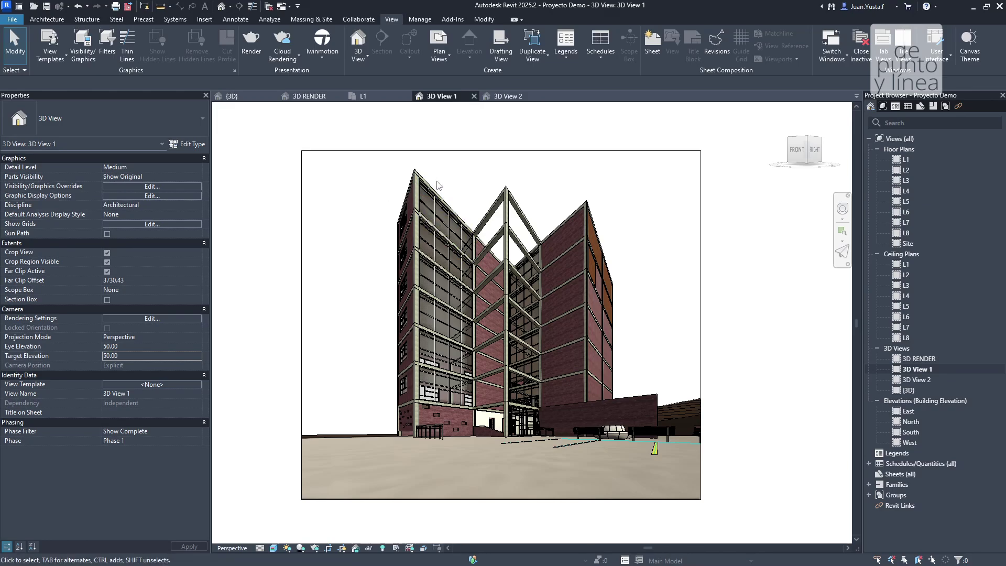
# - Compare the orthographic 3D RENDER view with the 3D View 1 perspective, ending in 3D View 1
pyautogui.click(309, 97)
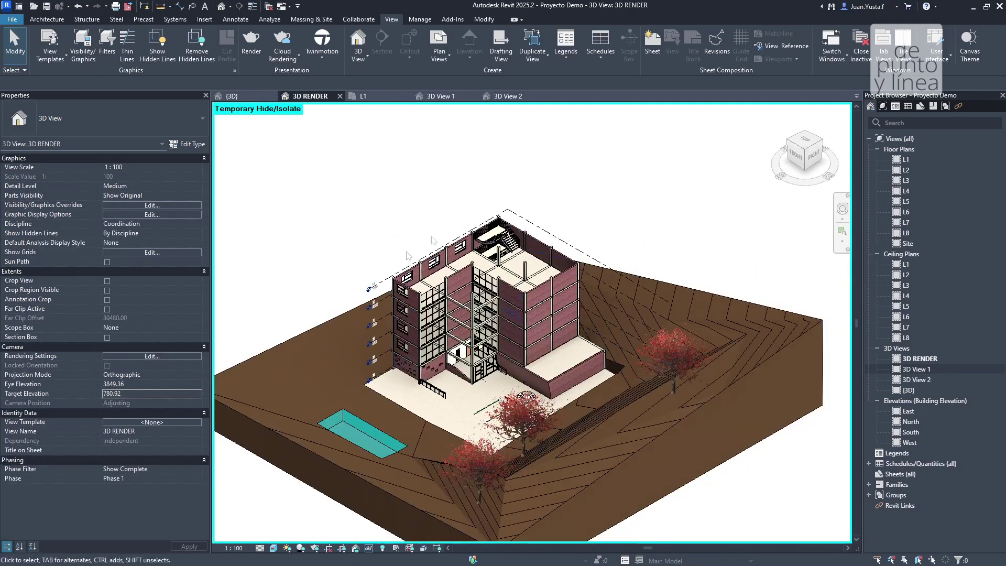
pyautogui.click(442, 97)
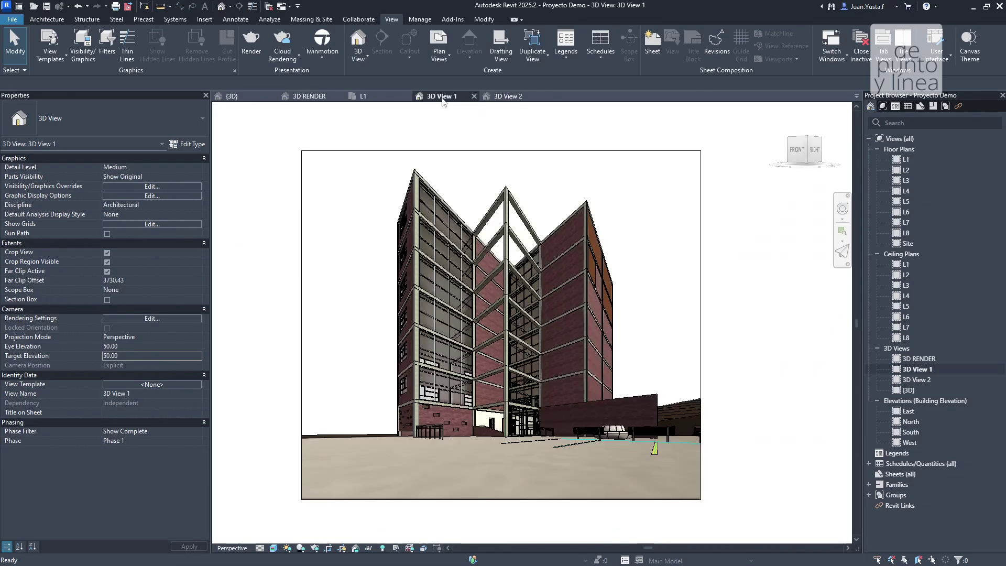
pyautogui.click(329, 98)
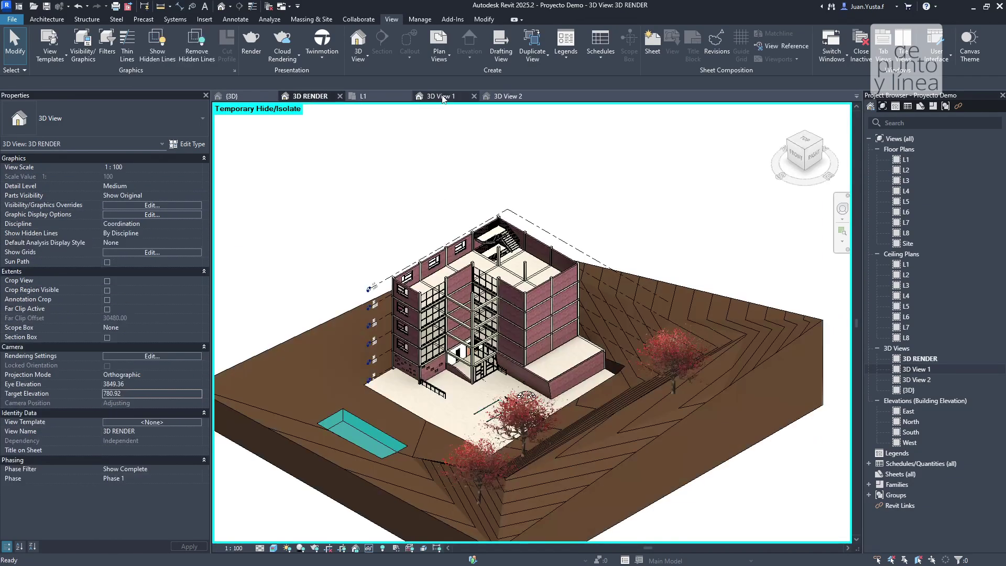
pyautogui.click(451, 99)
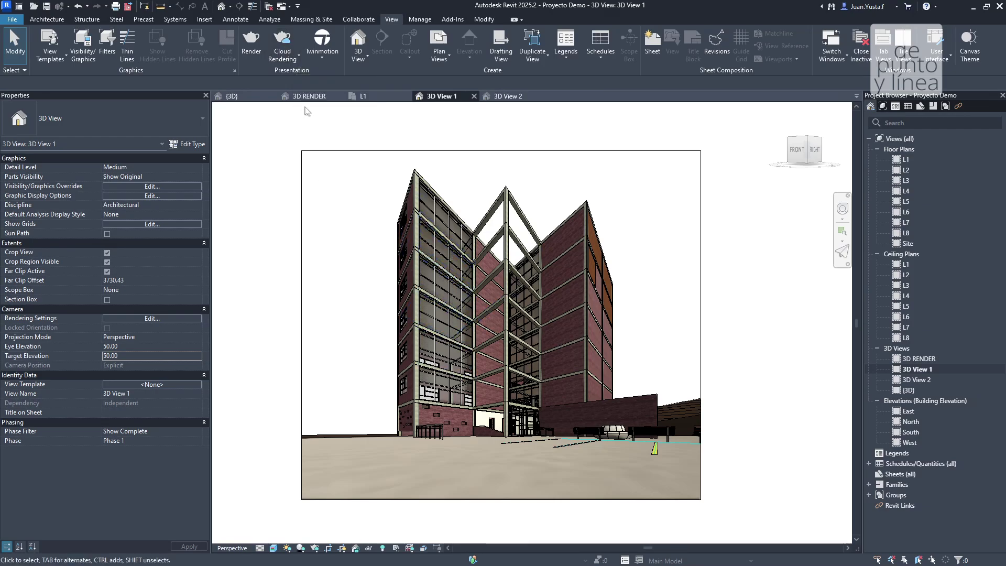
pyautogui.click(326, 56)
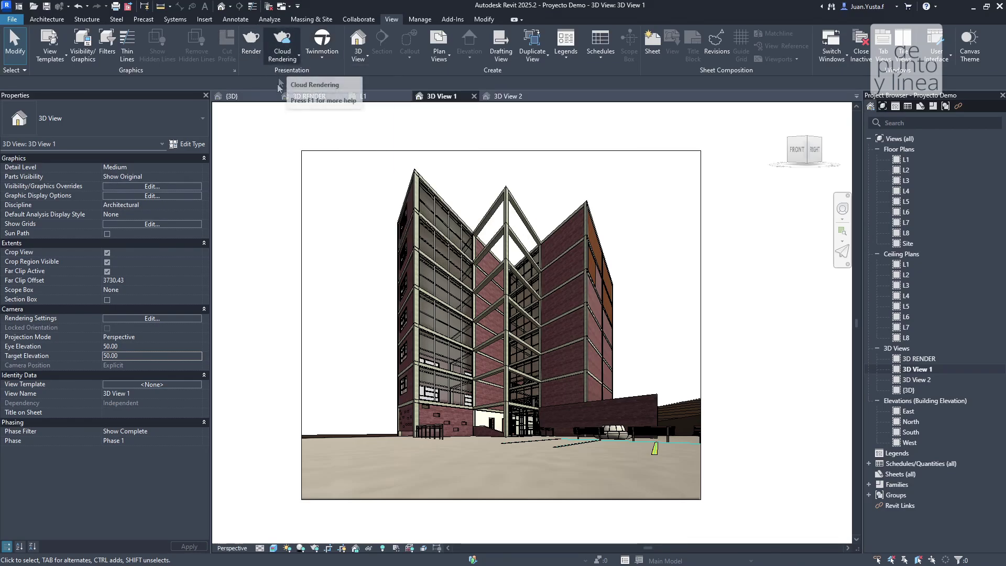
pyautogui.click(256, 58)
pyautogui.moveTo(41, 13); pyautogui.dragTo(169, 121)
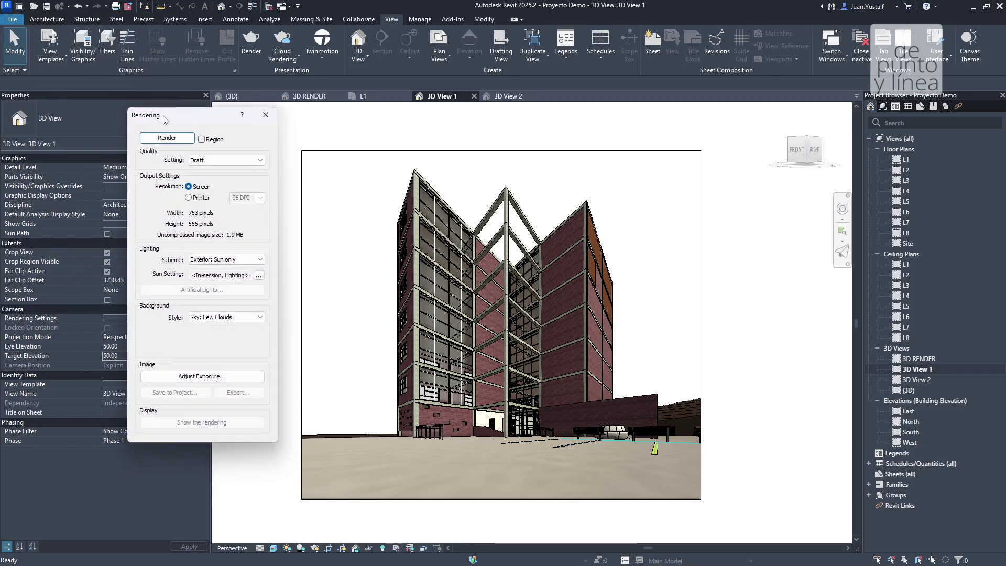
pyautogui.click(266, 116)
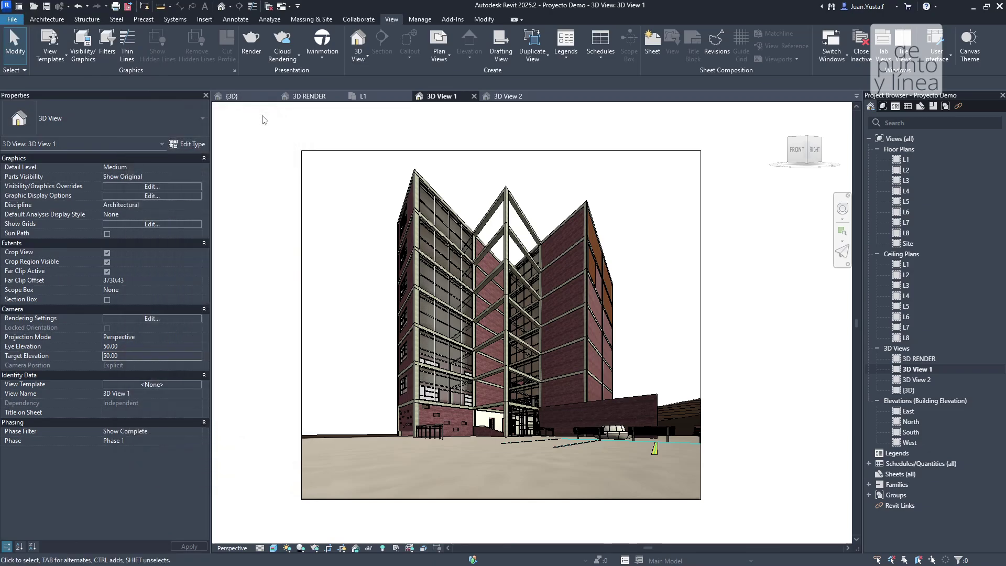
# - Open the rendering settings for 3D View 1 and choose the Draft quality after reviewing the quality options
pyautogui.press('r')
pyautogui.press('r')
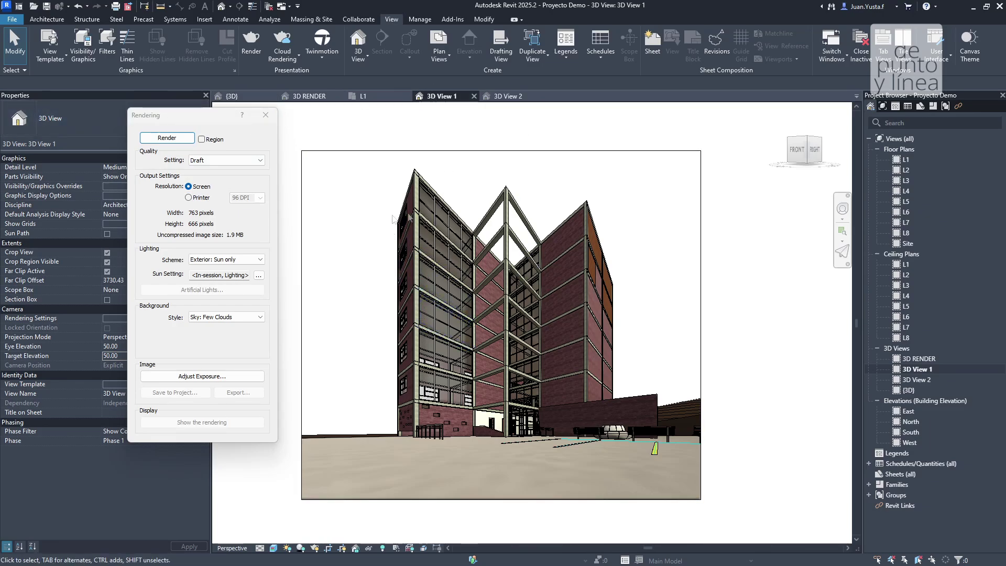
pyautogui.click(200, 161)
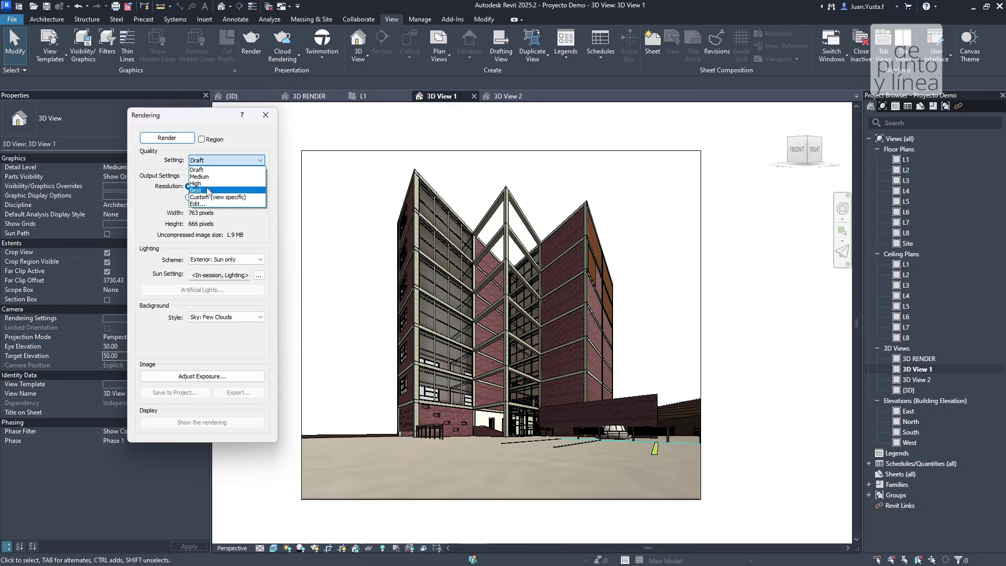
pyautogui.click(205, 170)
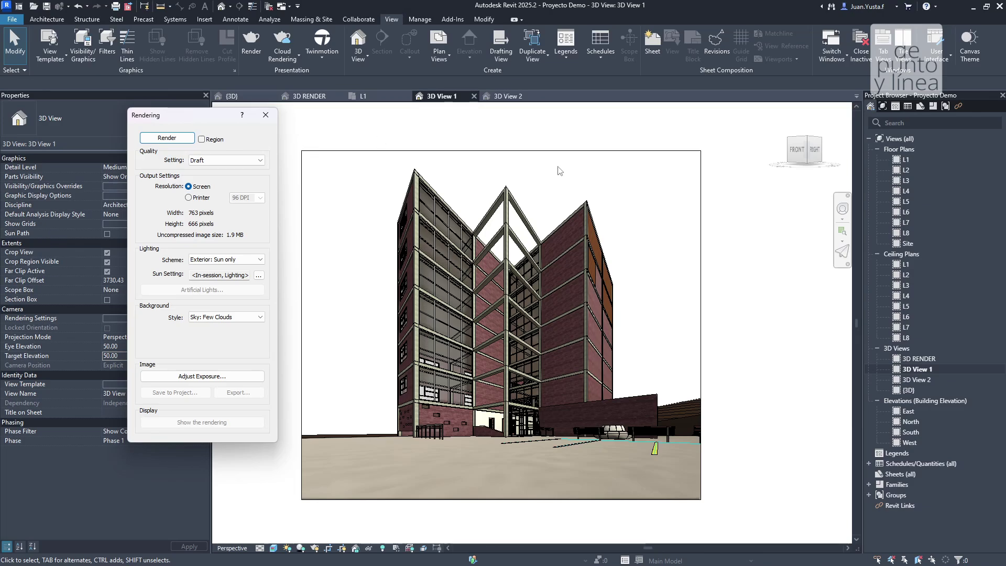
# - Try printer output at 150 DPI while reviewing the DPI options, and return the render resolution to Screen
pyautogui.click(189, 197)
pyautogui.click(188, 187)
pyautogui.click(188, 197)
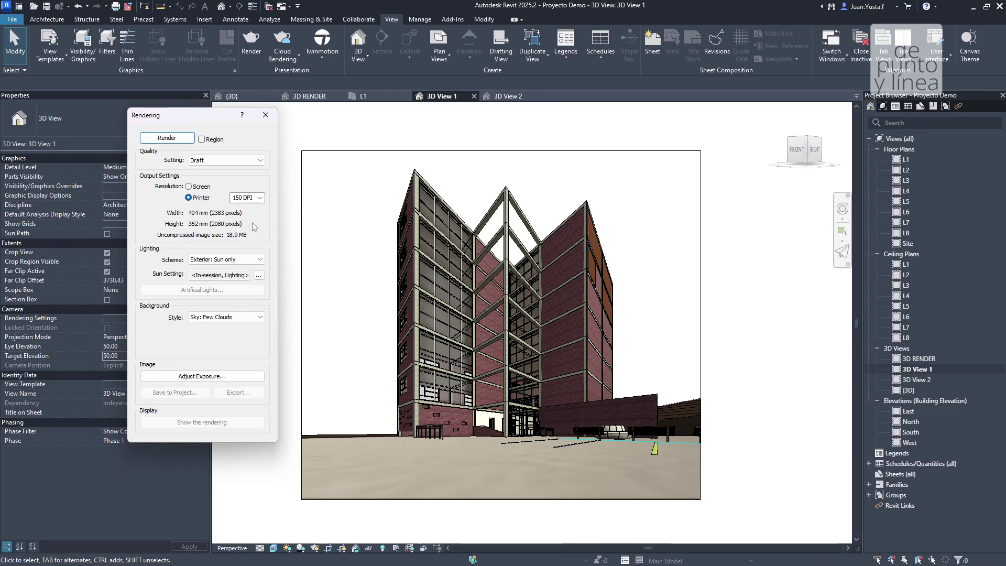
pyautogui.doubleClick(250, 197)
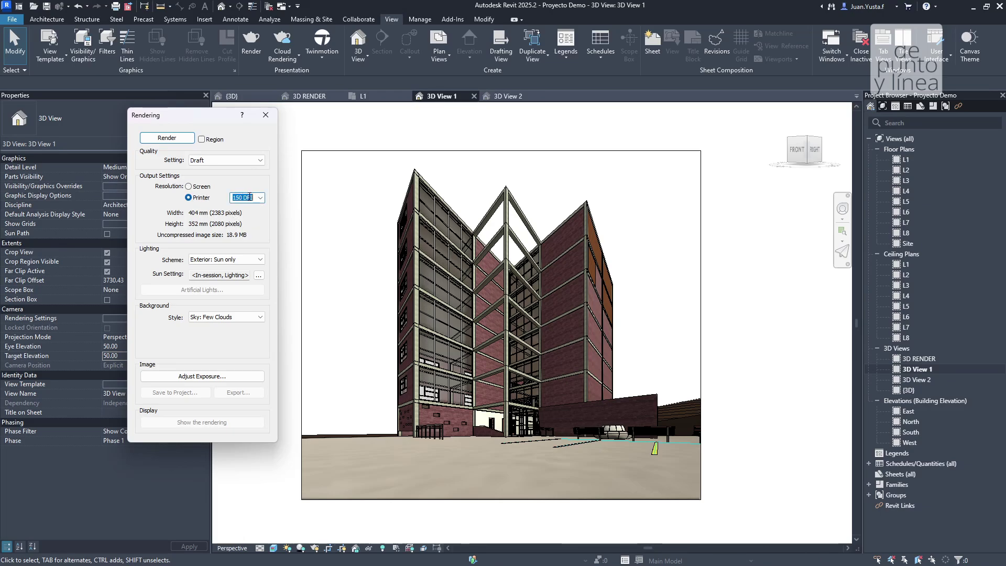
pyautogui.click(261, 198)
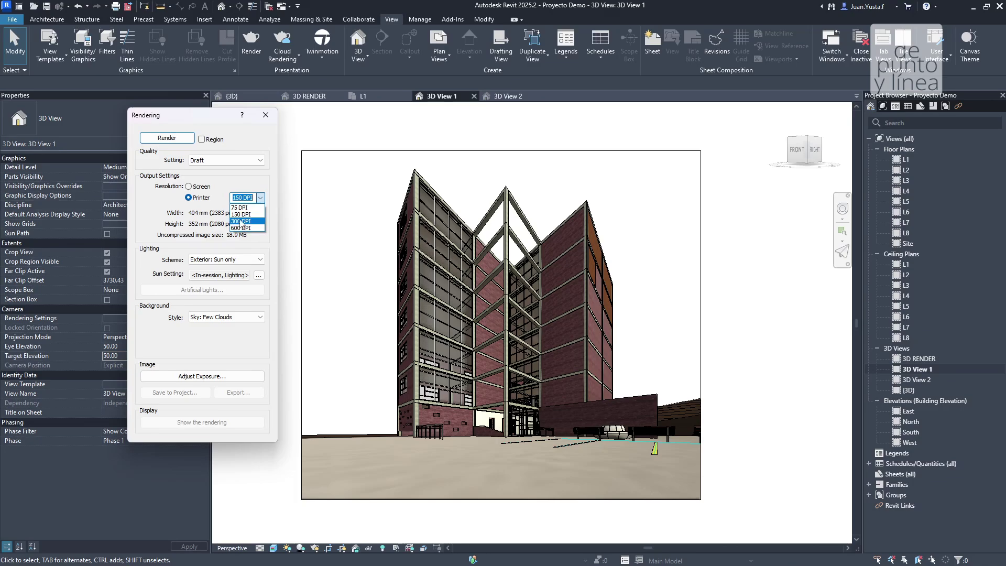
pyautogui.click(260, 199)
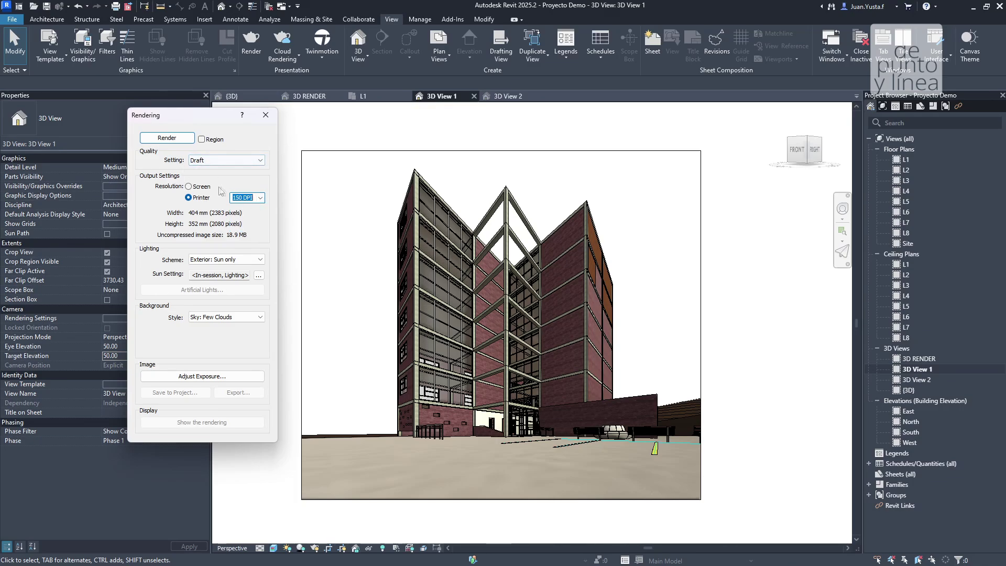
pyautogui.click(261, 197)
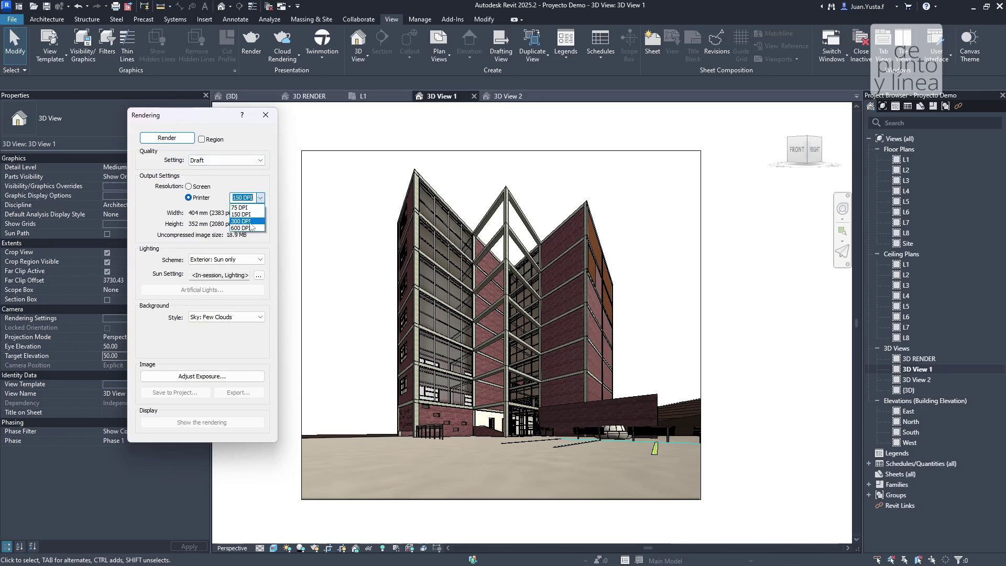
pyautogui.click(241, 214)
pyautogui.click(189, 187)
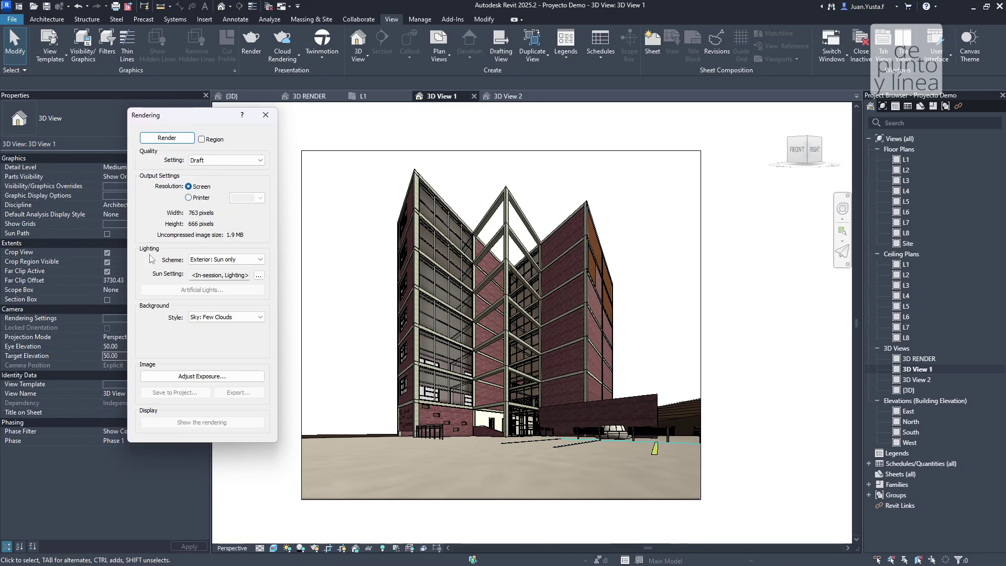
# - Review the lighting schemes, keeping Exterior: Sun only, and look through the available background styles
pyautogui.click(207, 261)
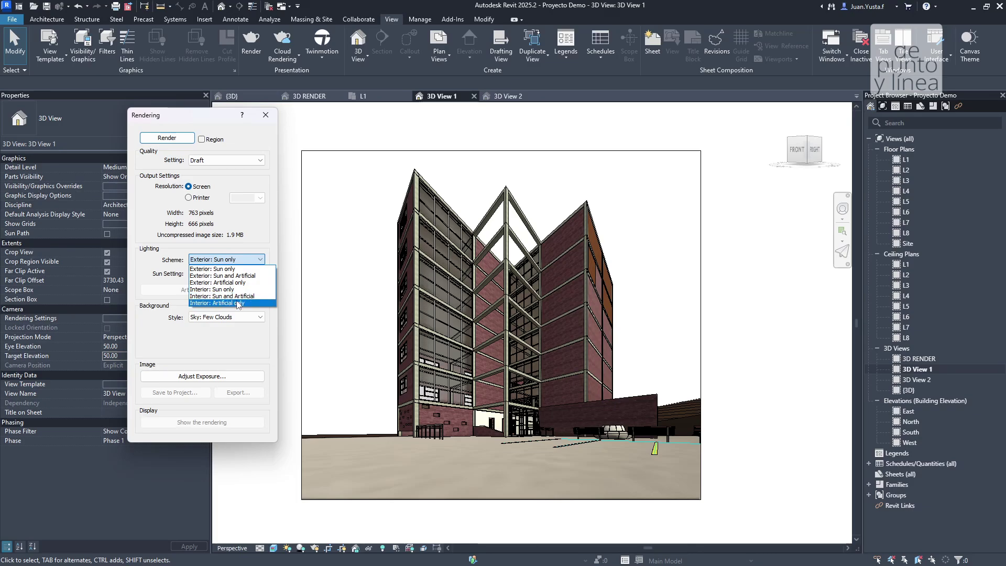
pyautogui.click(237, 269)
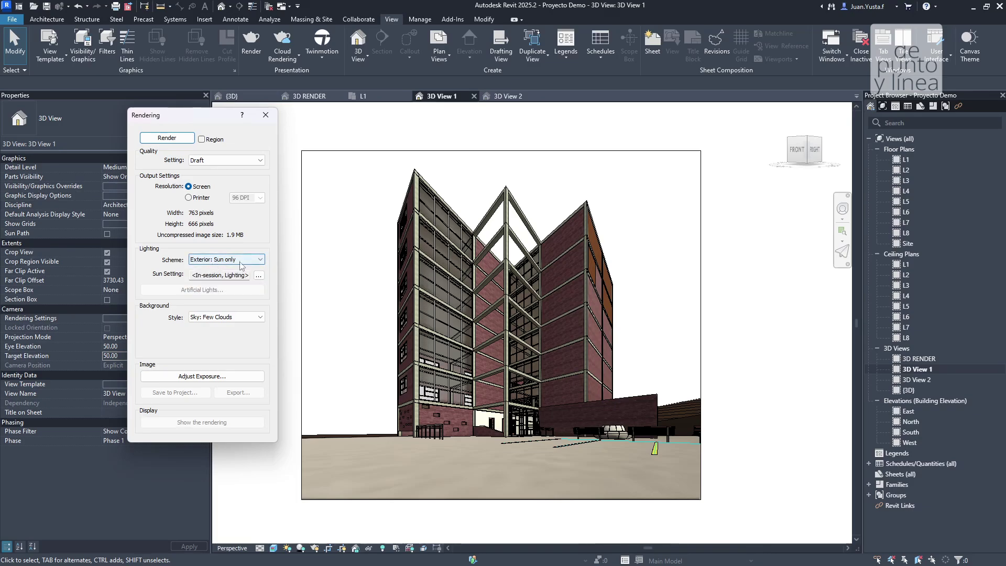
pyautogui.click(212, 318)
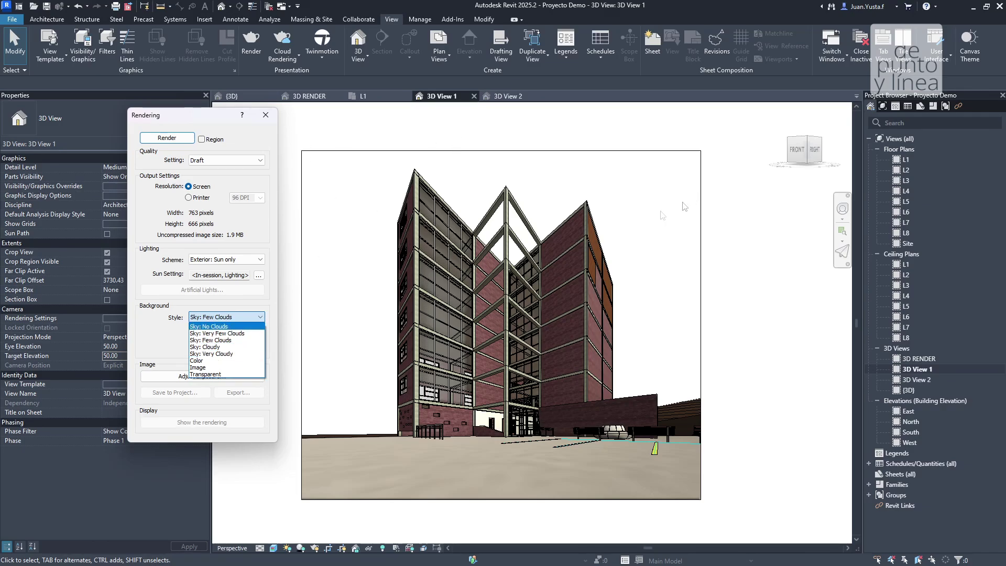
pyautogui.click(226, 317)
pyautogui.click(225, 317)
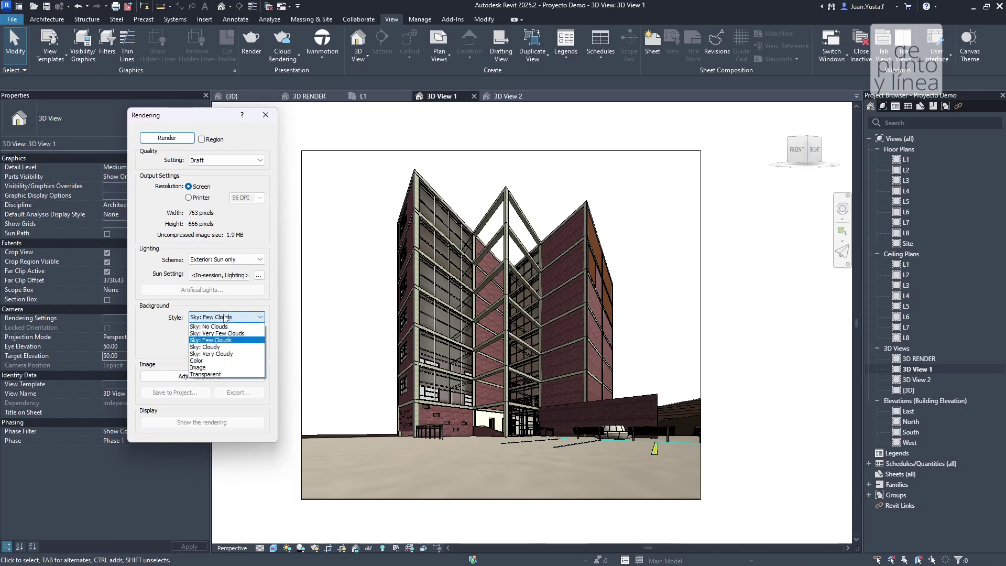
# - Try the Color background style and accept RGB 128-196-255 in its color picker
pyautogui.click(210, 361)
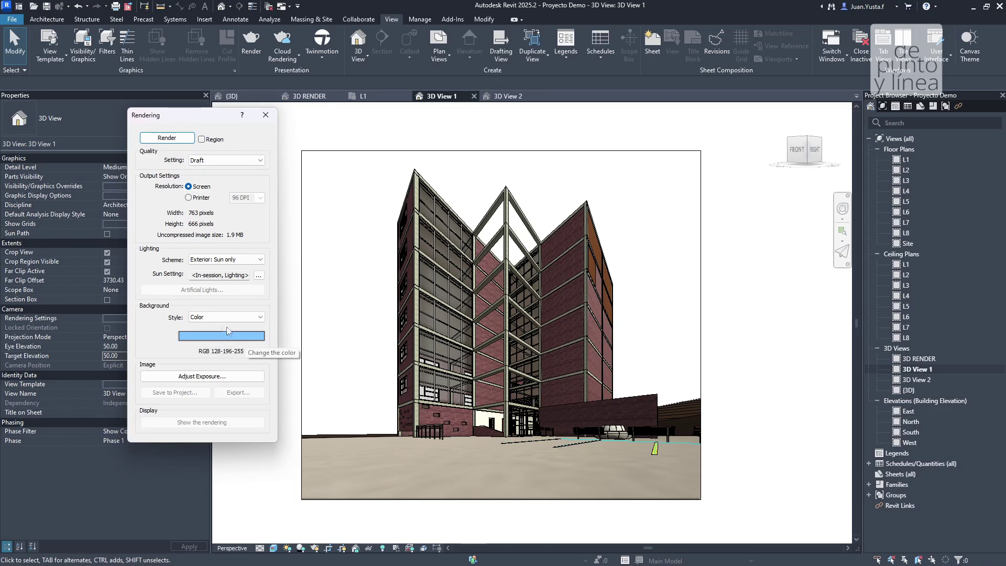
pyautogui.click(222, 334)
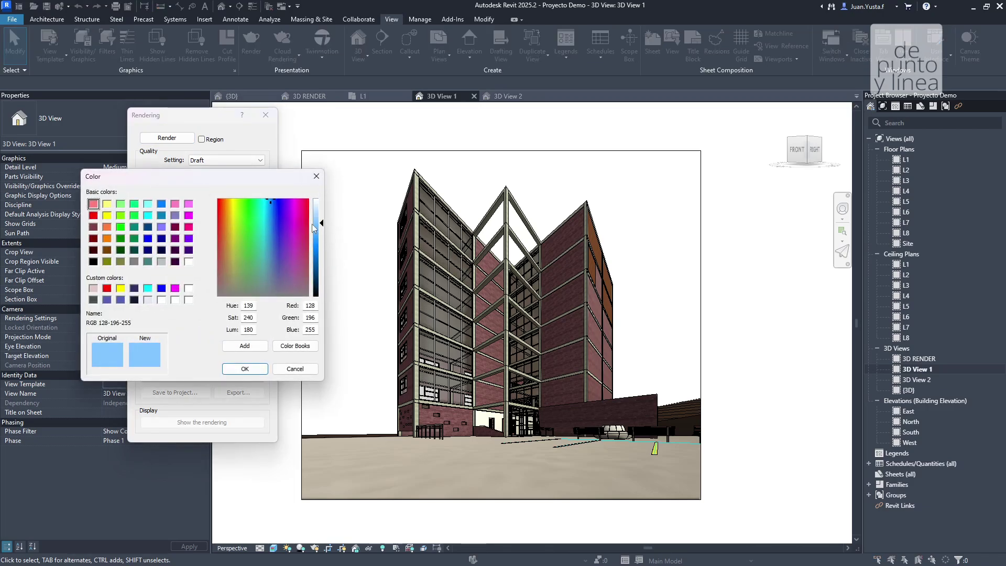
pyautogui.click(244, 372)
# - Try the Image background style without choosing a file, and switch the background to Transparent
pyautogui.click(223, 317)
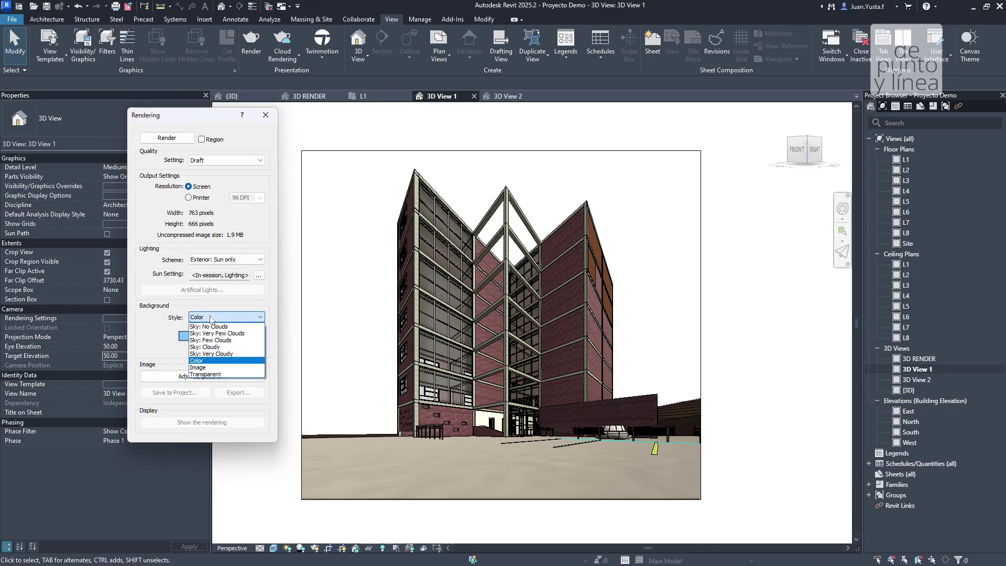
pyautogui.click(205, 369)
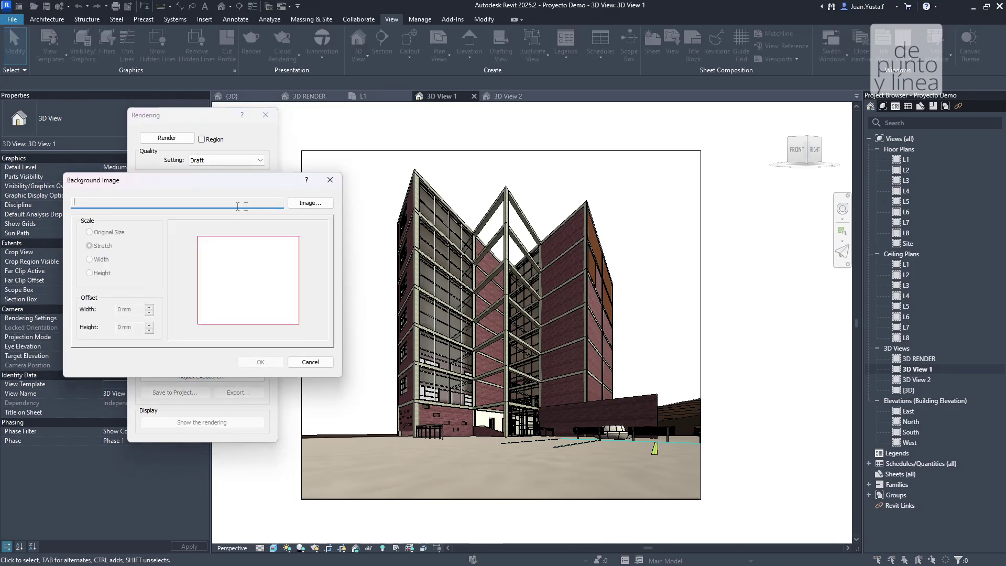
pyautogui.click(330, 180)
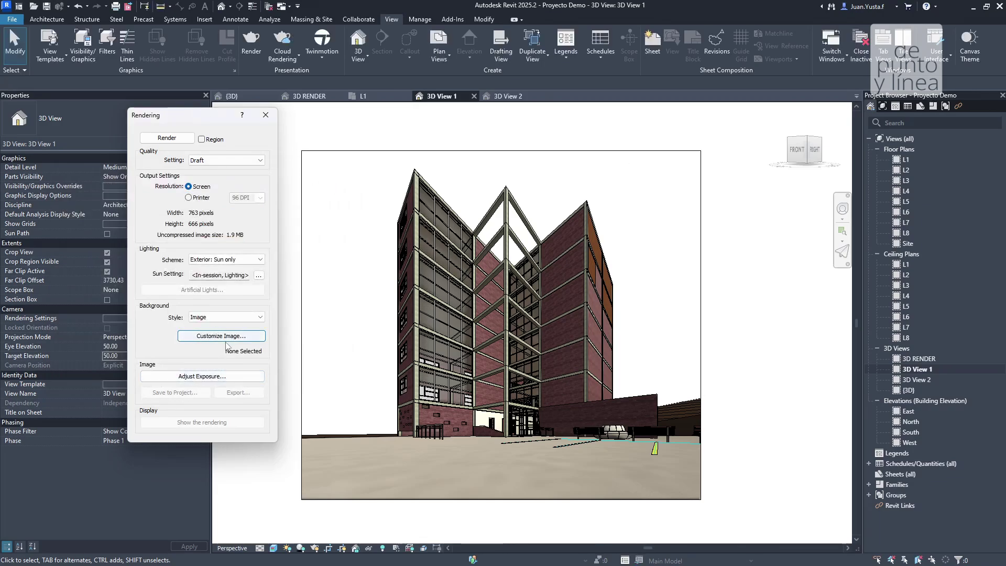
pyautogui.click(225, 317)
pyautogui.click(204, 373)
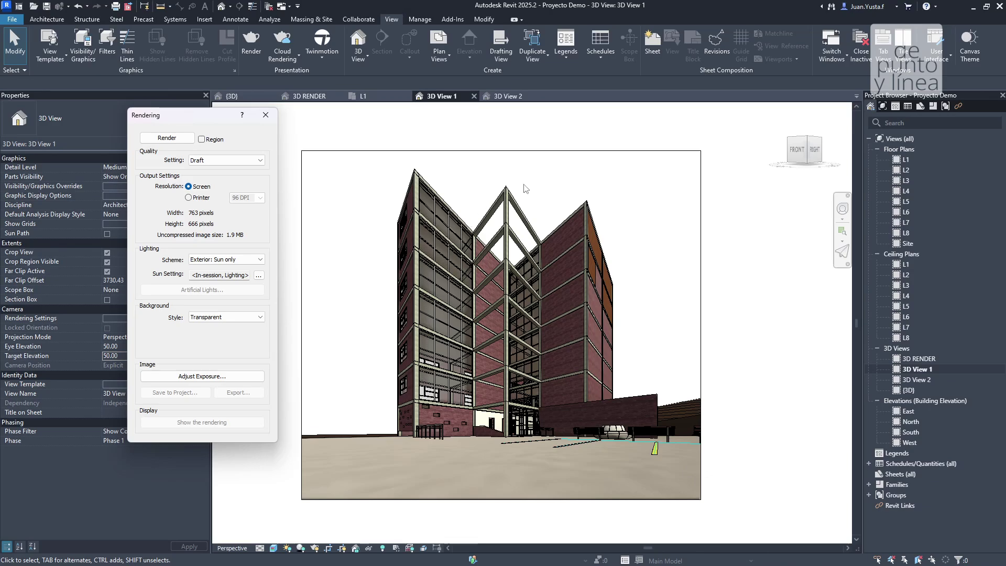
# - Set the background style to Sky: Few Clouds and render 3D View 1 at Draft quality
pyautogui.click(213, 317)
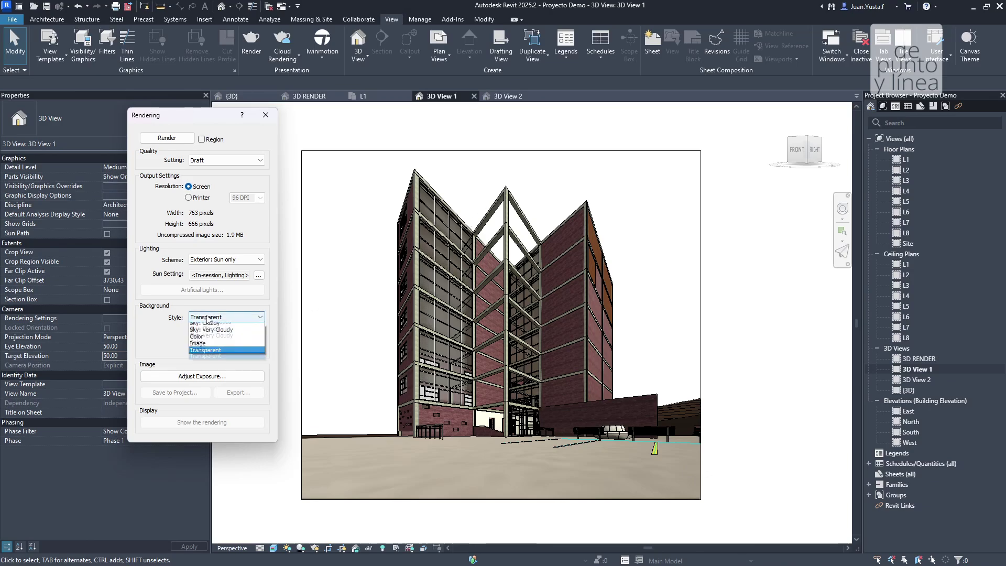
pyautogui.click(212, 323)
pyautogui.click(212, 321)
pyautogui.click(226, 344)
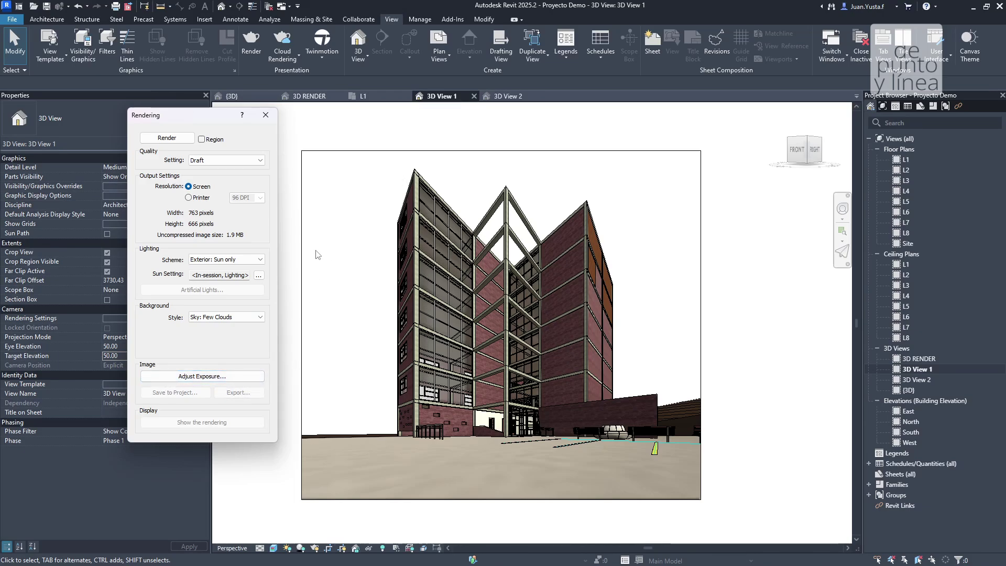
pyautogui.click(166, 138)
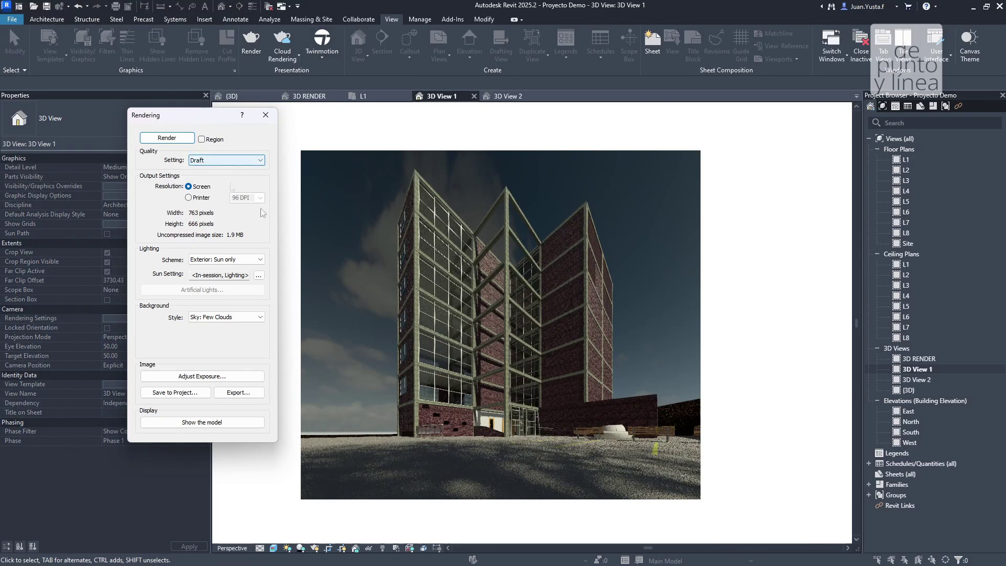
# - Examine the rendered image up close, checking the texture and edge quality of the facade, brick walls and ground
pyautogui.scroll(3, 432, 422)
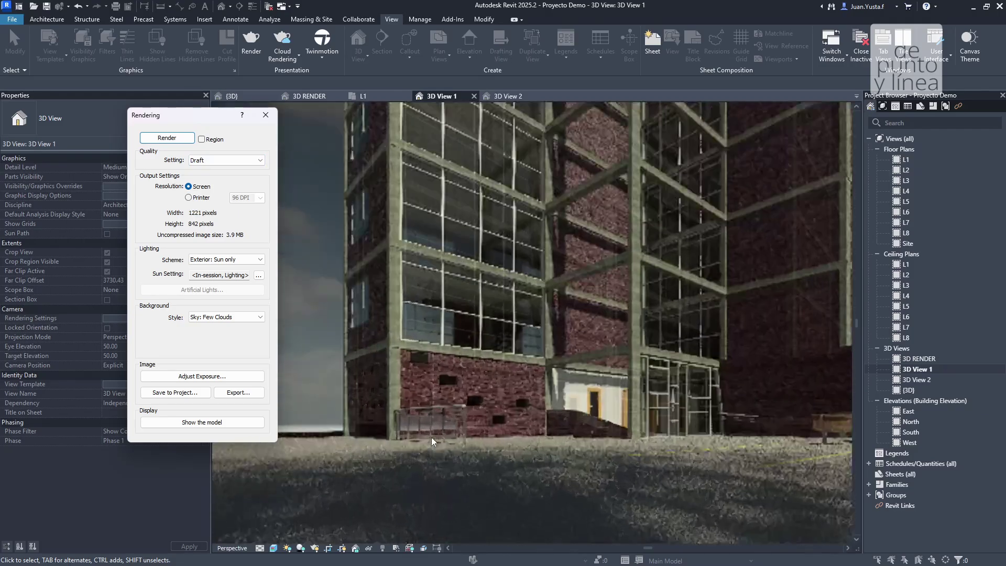
pyautogui.scroll(-5, 404, 397)
pyautogui.scroll(5, 404, 397)
pyautogui.scroll(5, 565, 332)
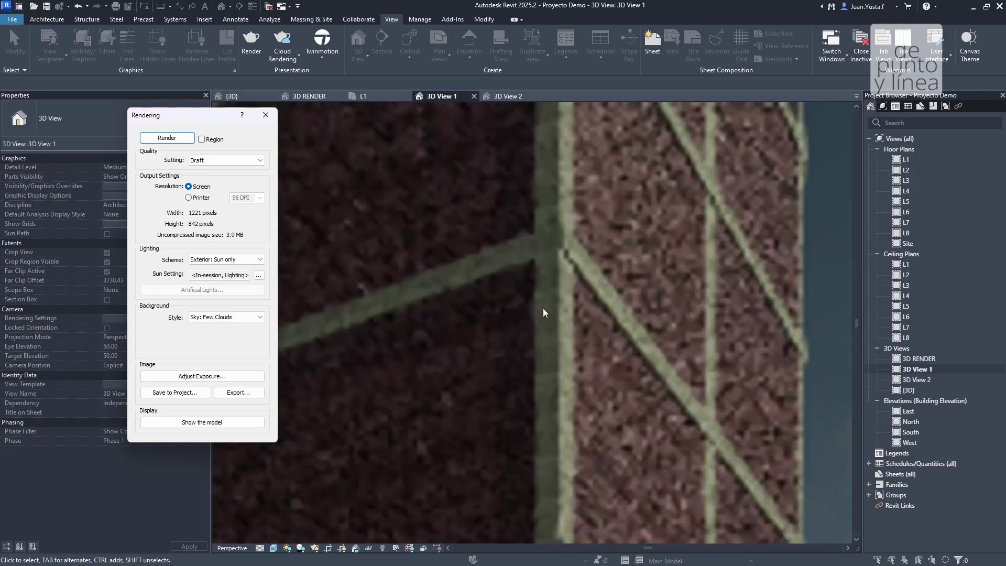
pyautogui.scroll(-3, 543, 309)
pyautogui.scroll(2, 480, 331)
pyautogui.scroll(-6, 671, 322)
pyautogui.scroll(2, 638, 283)
pyautogui.scroll(3, 638, 279)
pyautogui.scroll(-1, 633, 283)
pyautogui.scroll(1, 631, 285)
pyautogui.scroll(-1, 630, 285)
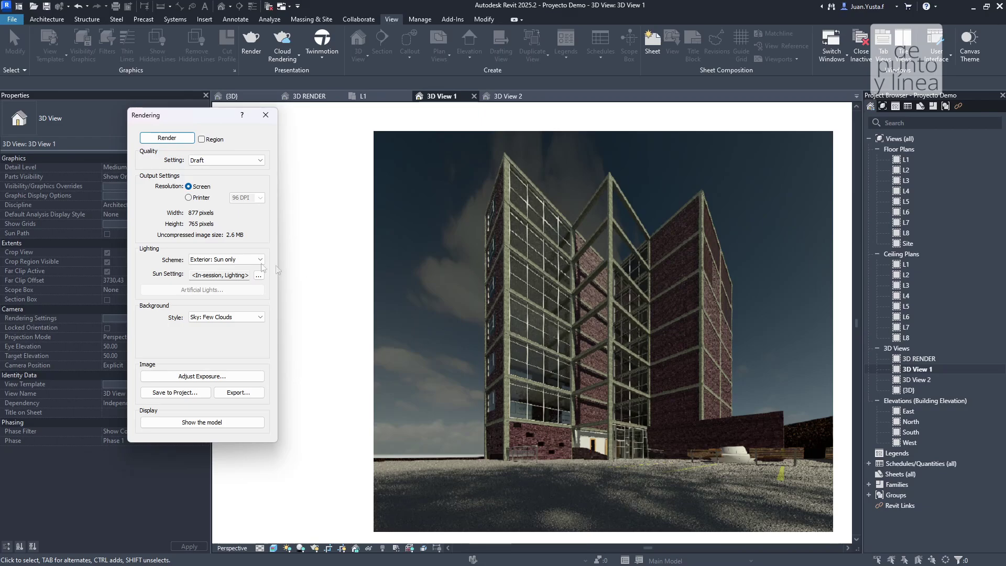
# - Move the Rendering dialog closer to the image and inspect the rendering's export options without exporting
pyautogui.moveTo(169, 121); pyautogui.dragTo(207, 112)
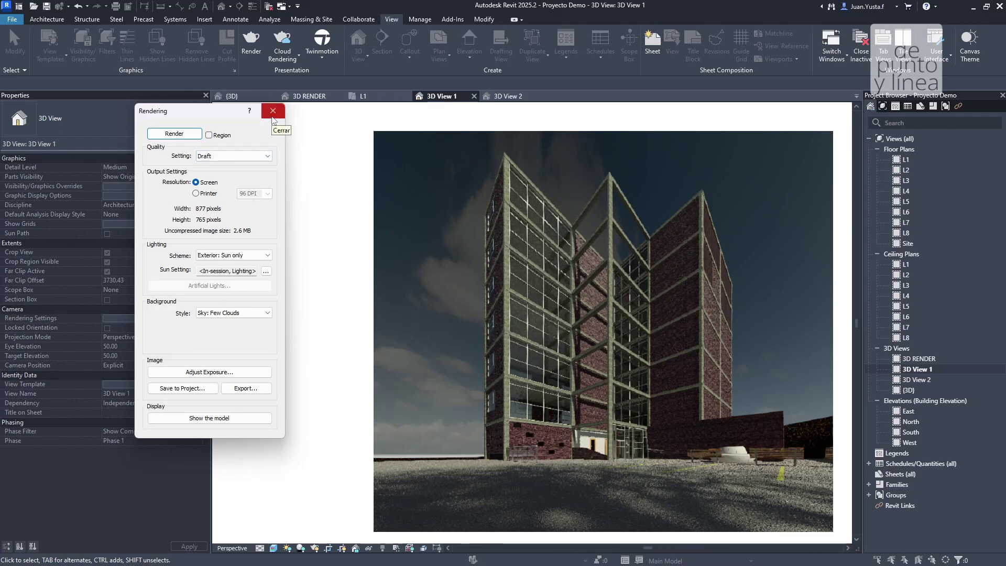
pyautogui.moveTo(205, 113); pyautogui.dragTo(284, 122)
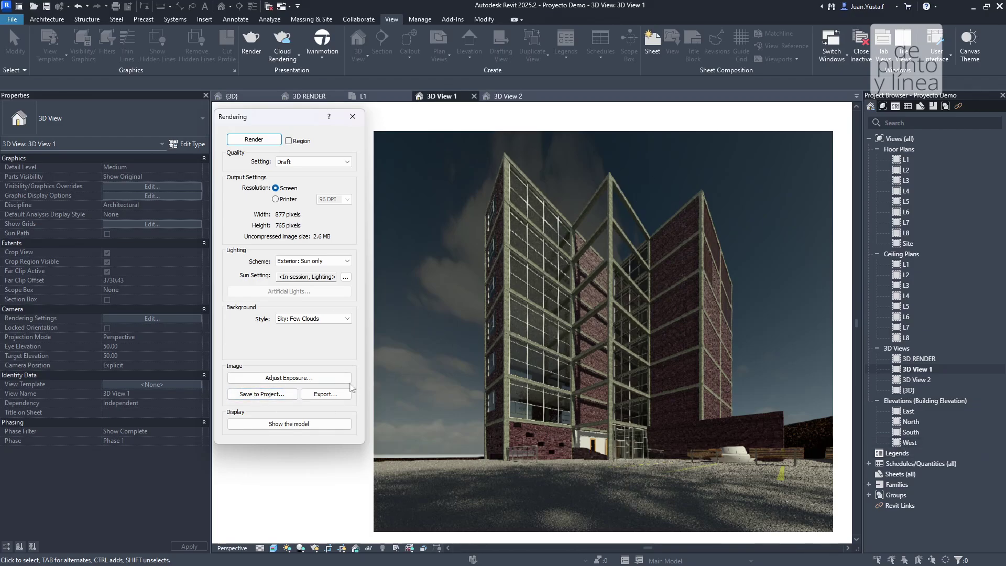
pyautogui.click(336, 398)
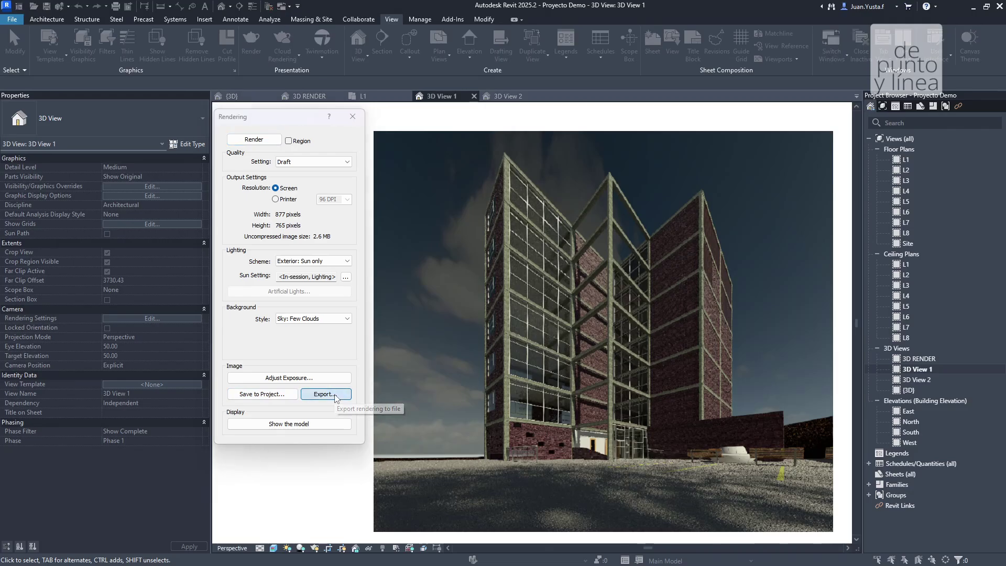
pyautogui.moveTo(428, 176)
pyautogui.mouseDown()
pyautogui.moveTo(621, 81)
pyautogui.moveTo(385, 104)
pyautogui.moveTo(440, 165)
pyautogui.mouseUp()
pyautogui.click(544, 158)
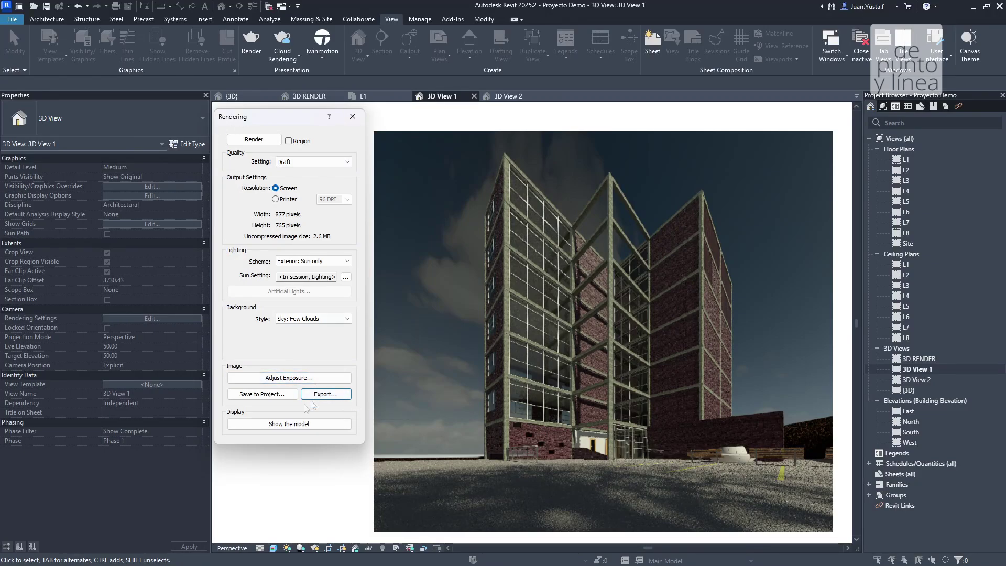
# - Open the rendering's exposure controls and apply an exposure value darker than the default
pyautogui.click(294, 377)
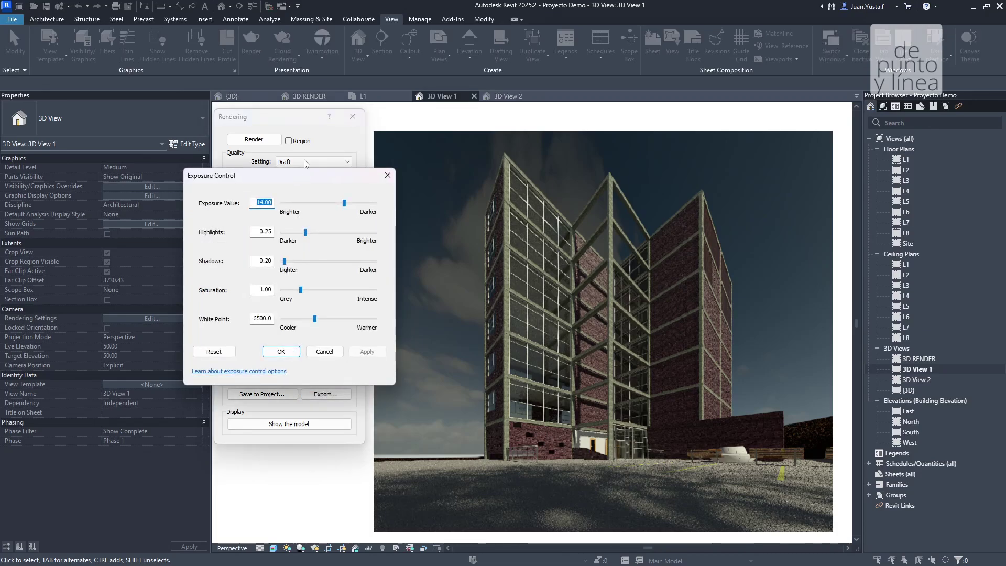
pyautogui.moveTo(299, 181); pyautogui.dragTo(294, 161)
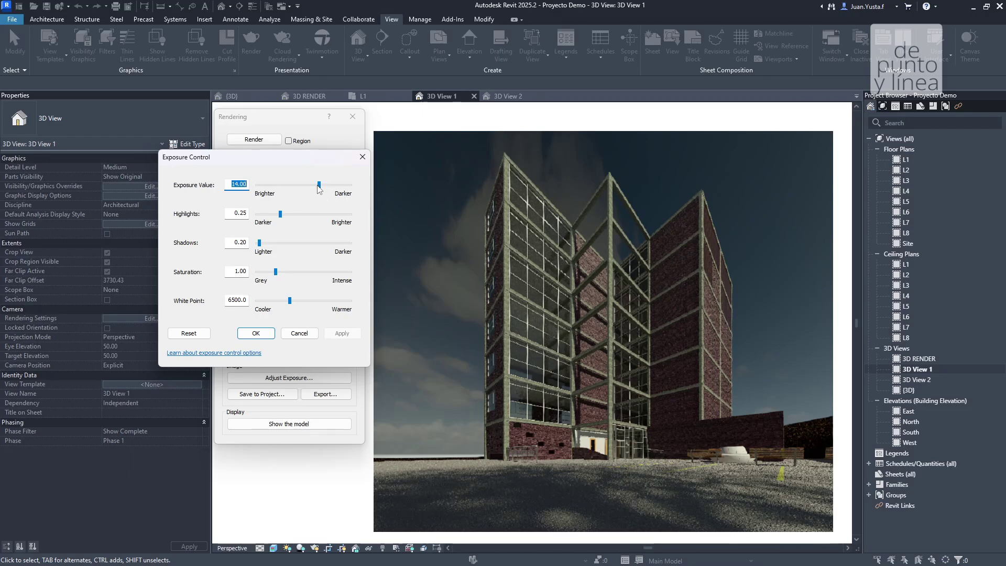
pyautogui.moveTo(319, 185); pyautogui.dragTo(329, 185)
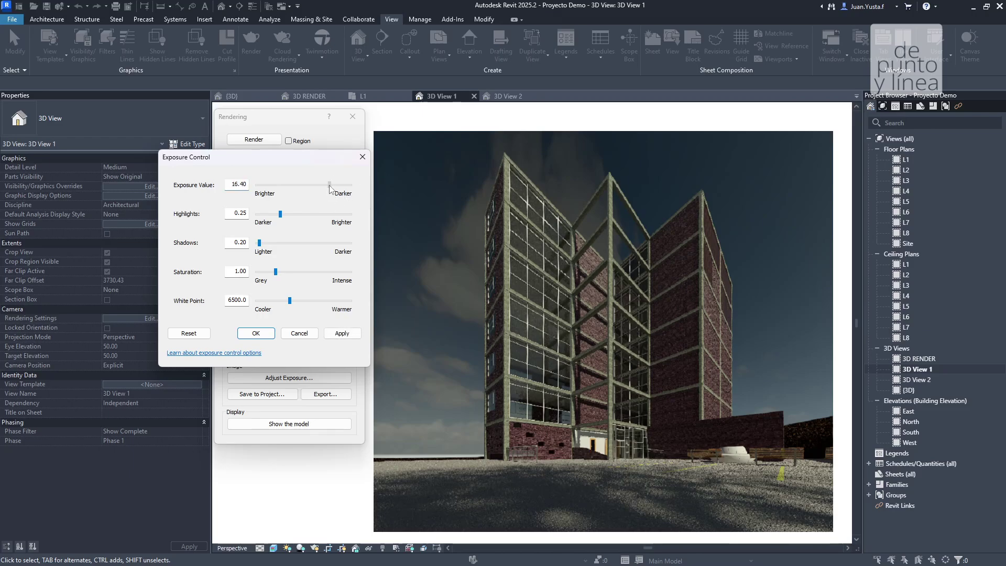
pyautogui.click(350, 334)
# - Try progressively brighter exposure values of 7.43, 2.12 and 0.00 on the rendering
pyautogui.moveTo(336, 186); pyautogui.dragTo(290, 186)
pyautogui.click(341, 333)
pyautogui.click(342, 333)
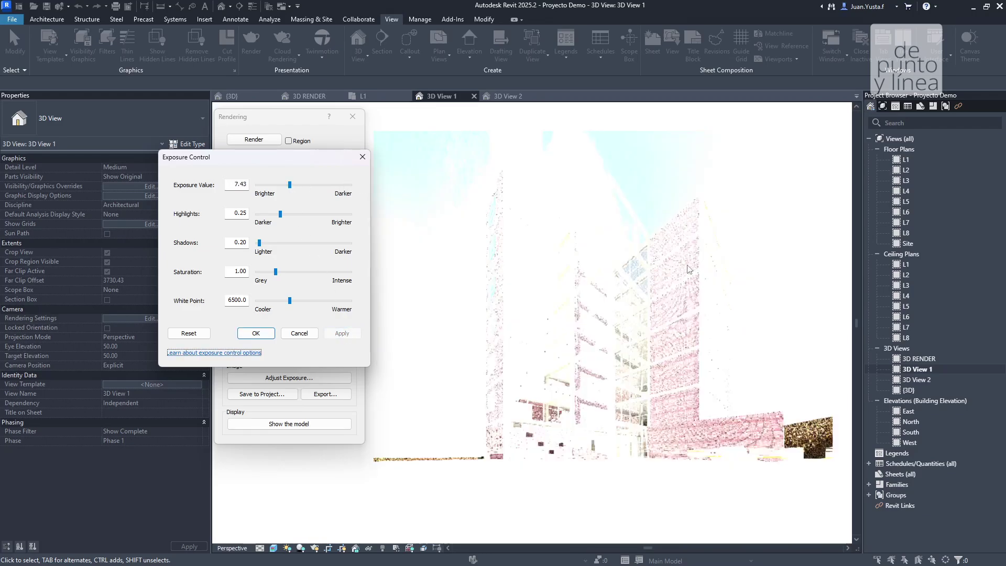
pyautogui.moveTo(291, 186); pyautogui.dragTo(266, 186)
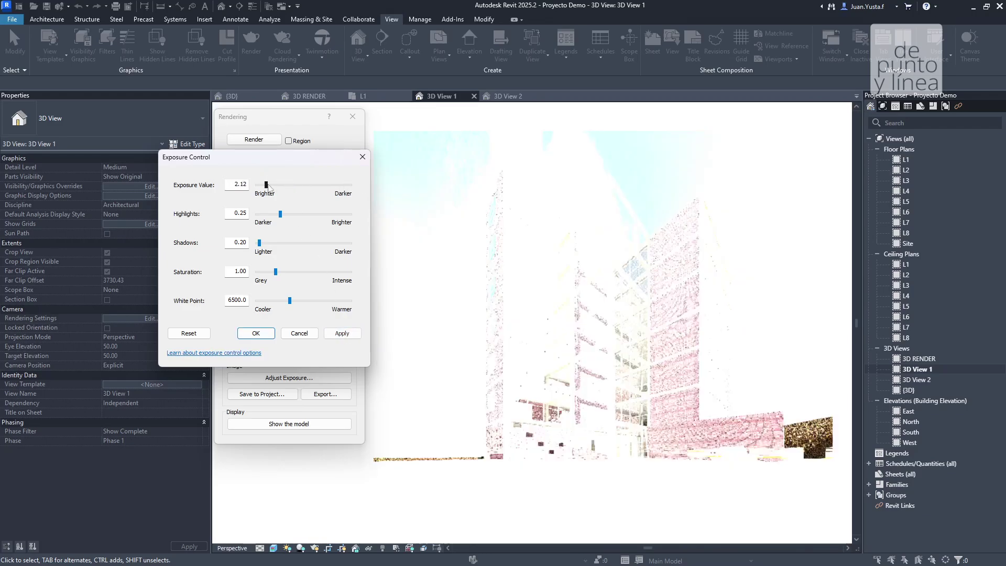
pyautogui.click(341, 333)
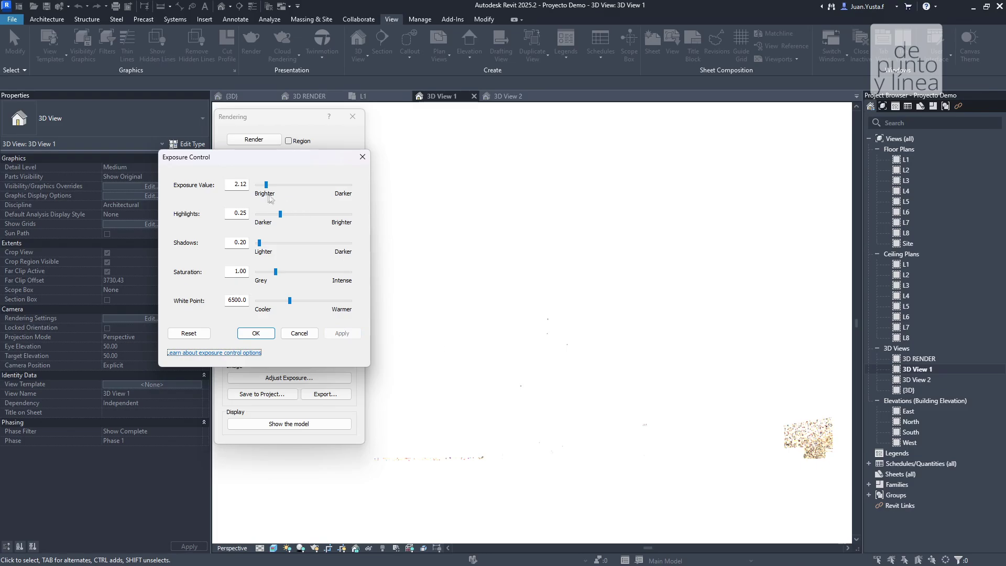
pyautogui.moveTo(267, 186); pyautogui.dragTo(257, 186)
pyautogui.click(341, 334)
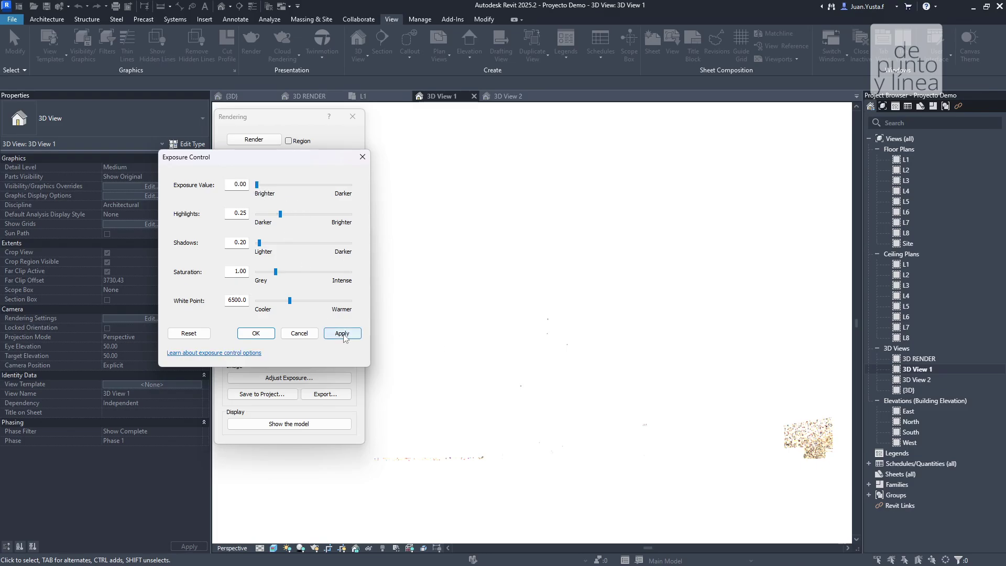
# - Apply an exposure value of 12.03 to the rendering, and brighten it further to 10.50
pyautogui.moveTo(259, 189); pyautogui.dragTo(312, 188)
pyautogui.click(342, 333)
pyautogui.click(341, 334)
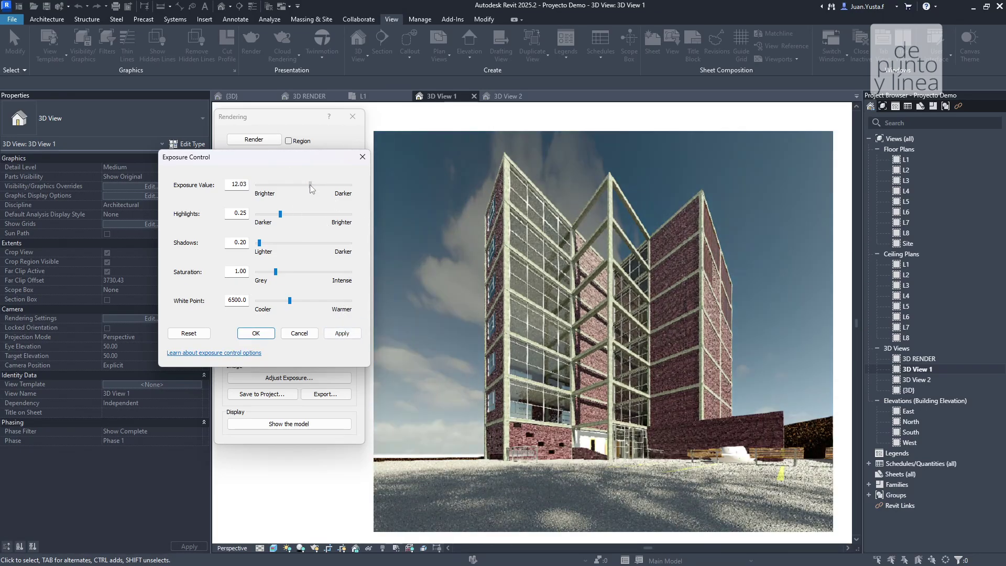
pyautogui.click(342, 333)
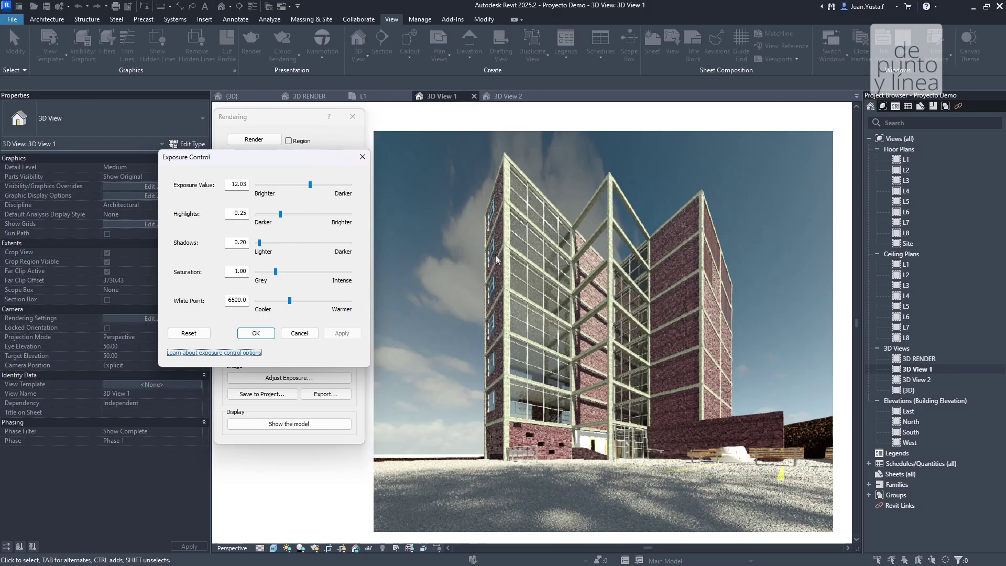
pyautogui.moveTo(310, 185); pyautogui.dragTo(309, 188)
pyautogui.click(342, 333)
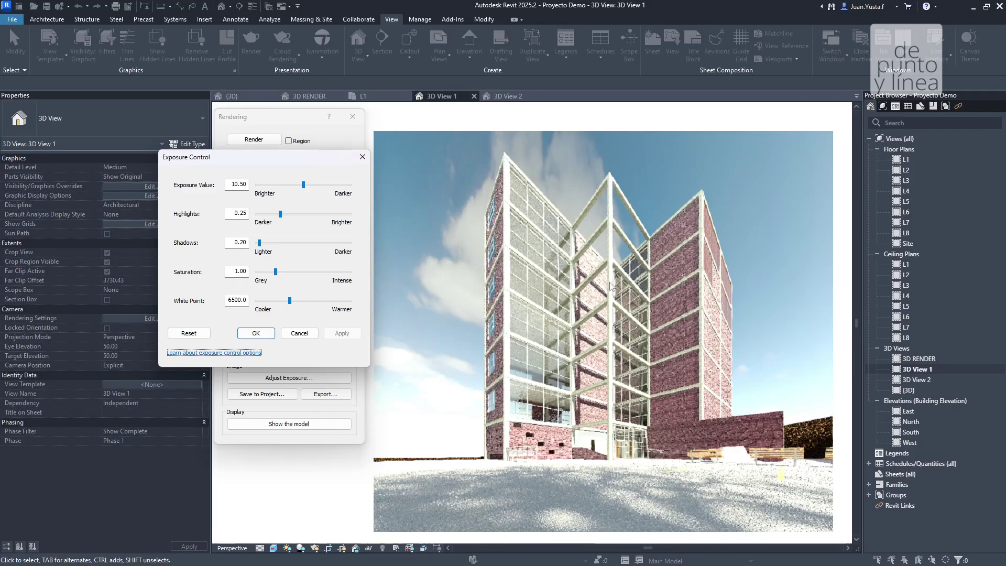
# - Test highlights values of 0.11 and 0.00 on the rendering, and apply 0.03
pyautogui.moveTo(280, 213); pyautogui.dragTo(267, 217)
pyautogui.click(341, 333)
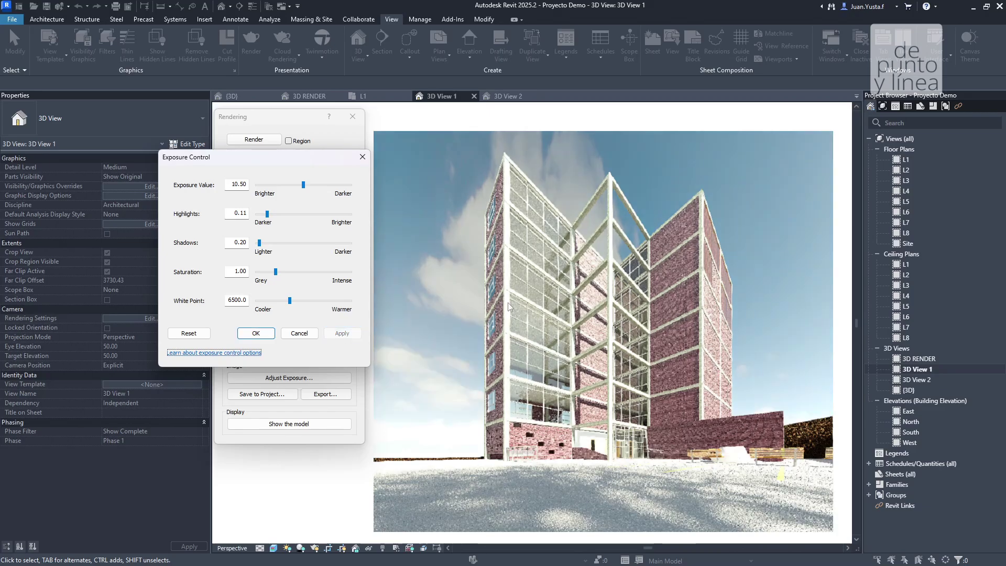
pyautogui.moveTo(267, 216); pyautogui.dragTo(257, 215)
pyautogui.click(341, 333)
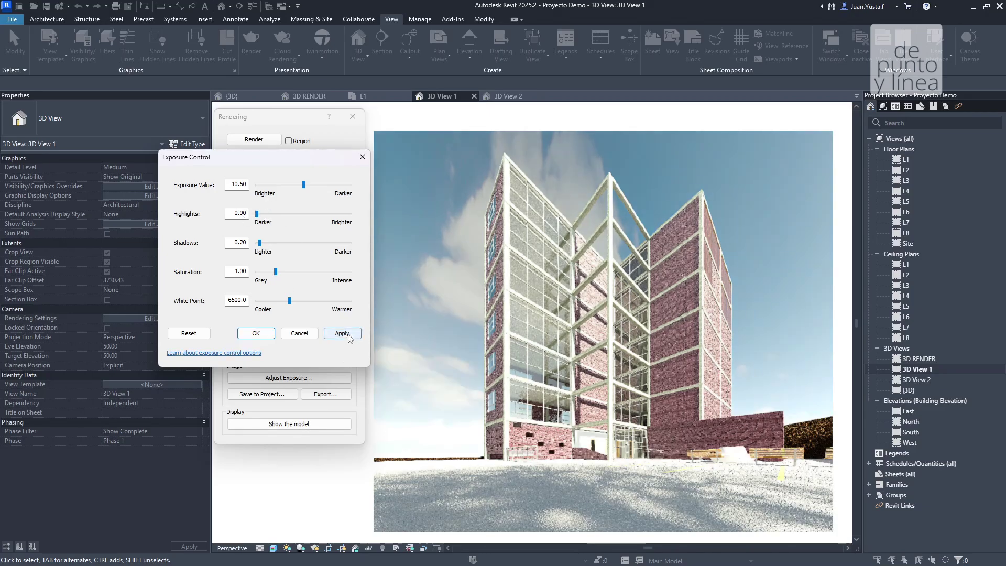
pyautogui.click(259, 217)
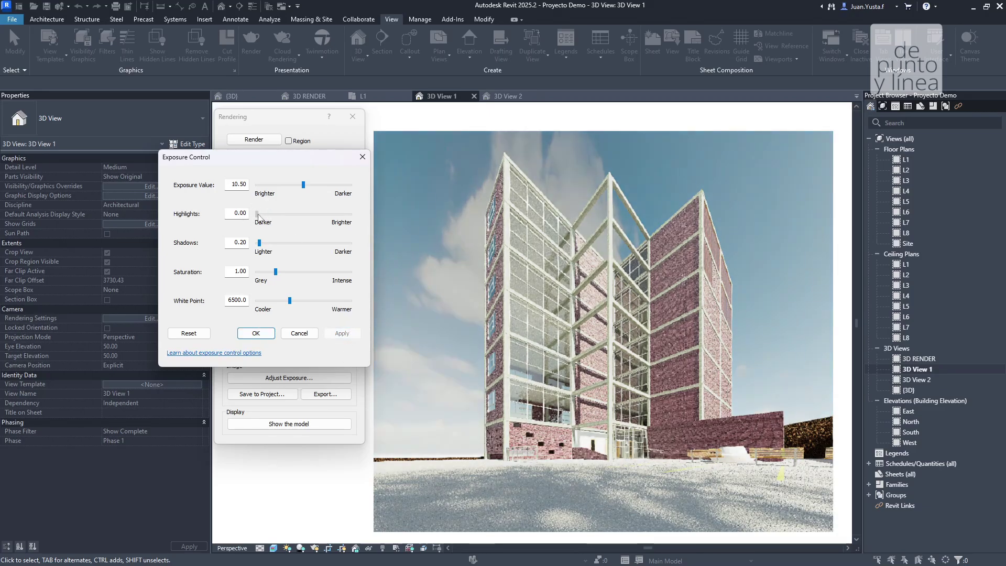
pyautogui.click(341, 333)
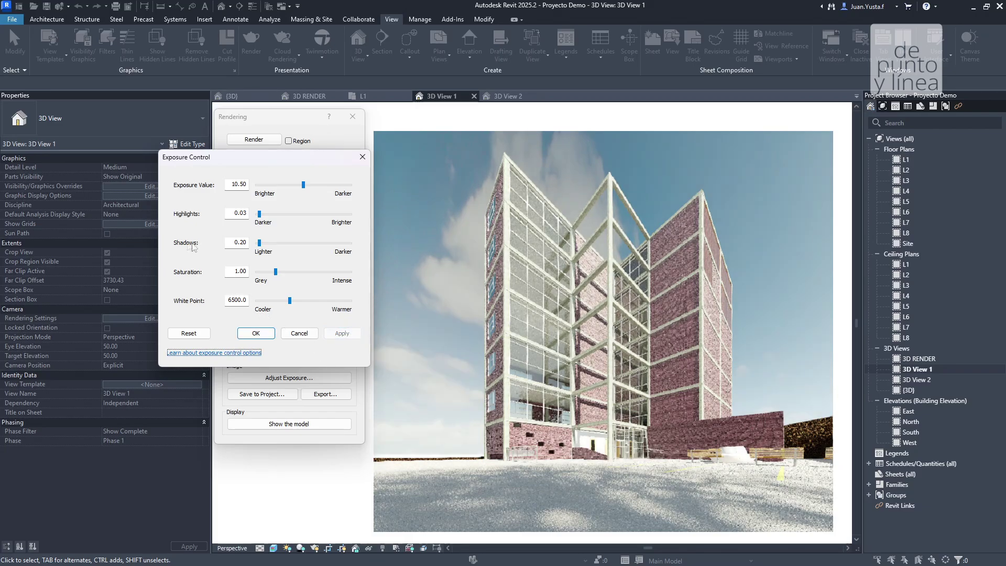
# - Darken the rendering's shadows by applying a shadows value of 4.00
pyautogui.moveTo(260, 243); pyautogui.dragTo(351, 243)
pyautogui.click(347, 338)
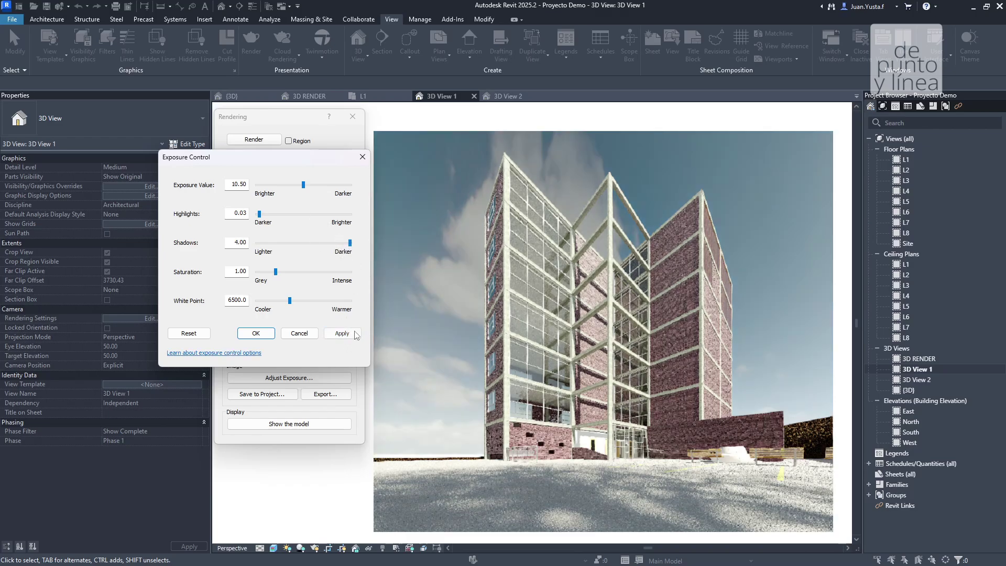
# - Try a shadows value of 0.10 on the rendering, and darken it with a shadows value of 3.36
pyautogui.click(342, 334)
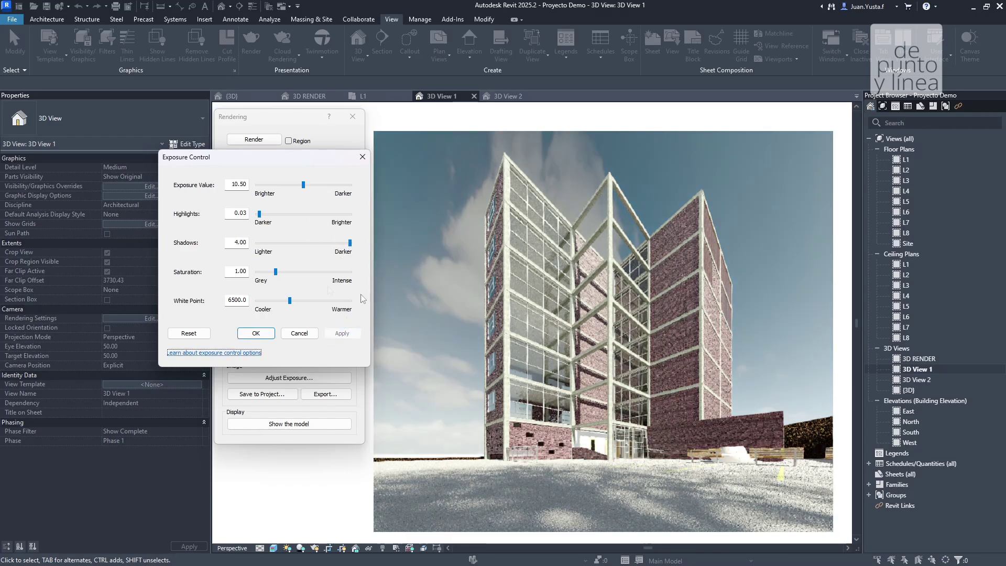
pyautogui.moveTo(351, 244); pyautogui.dragTo(256, 243)
pyautogui.click(341, 333)
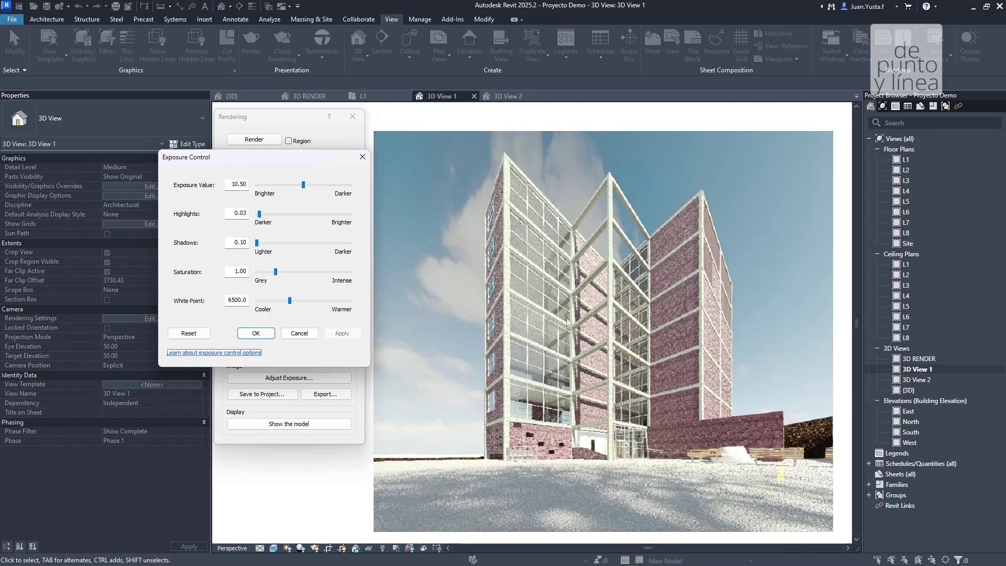
pyautogui.moveTo(257, 243); pyautogui.dragTo(335, 243)
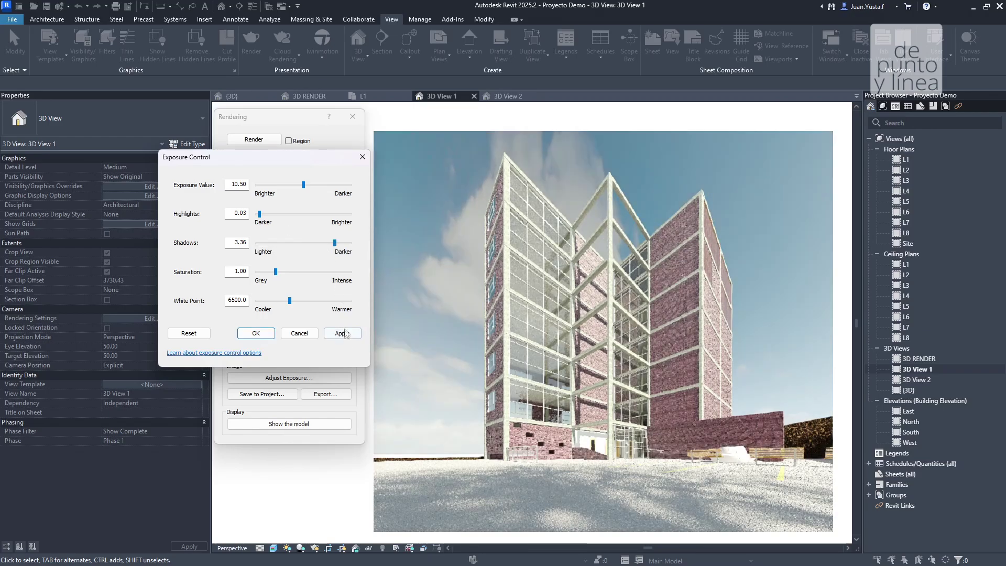
pyautogui.click(342, 333)
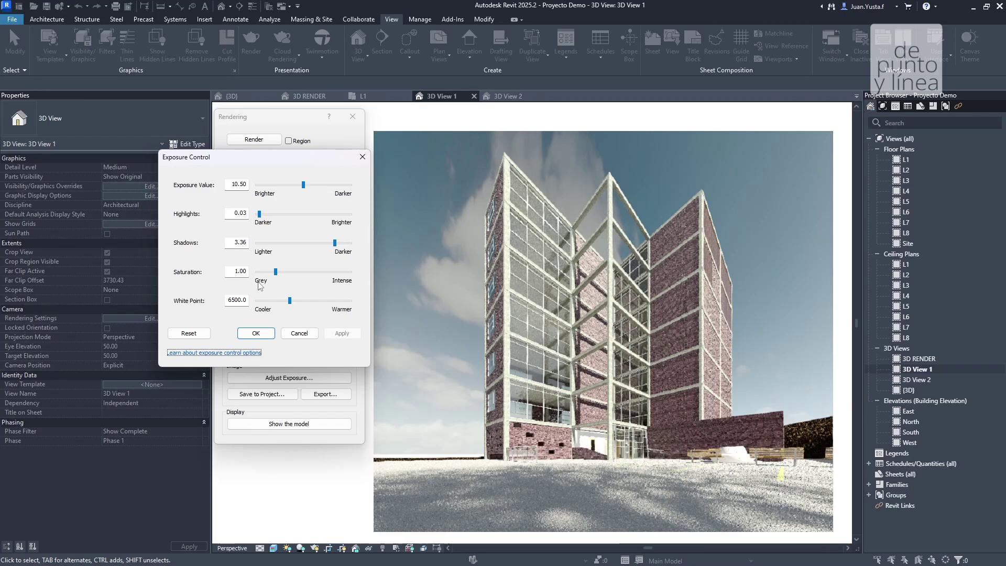
# - Try saturation values of 3.20, 4.97, 3.12 and 3.01 on the rendering
pyautogui.moveTo(275, 271); pyautogui.dragTo(317, 272)
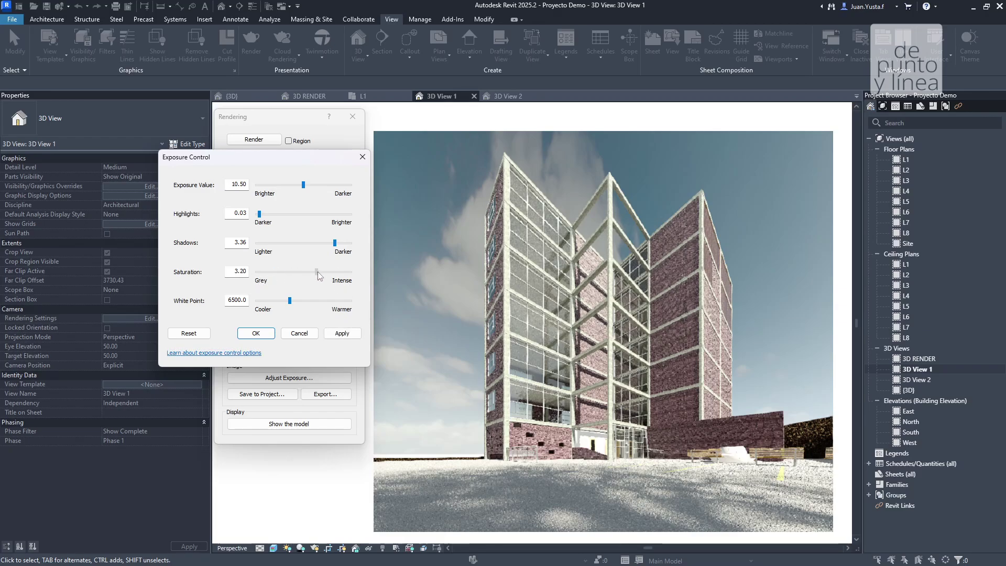
pyautogui.click(342, 332)
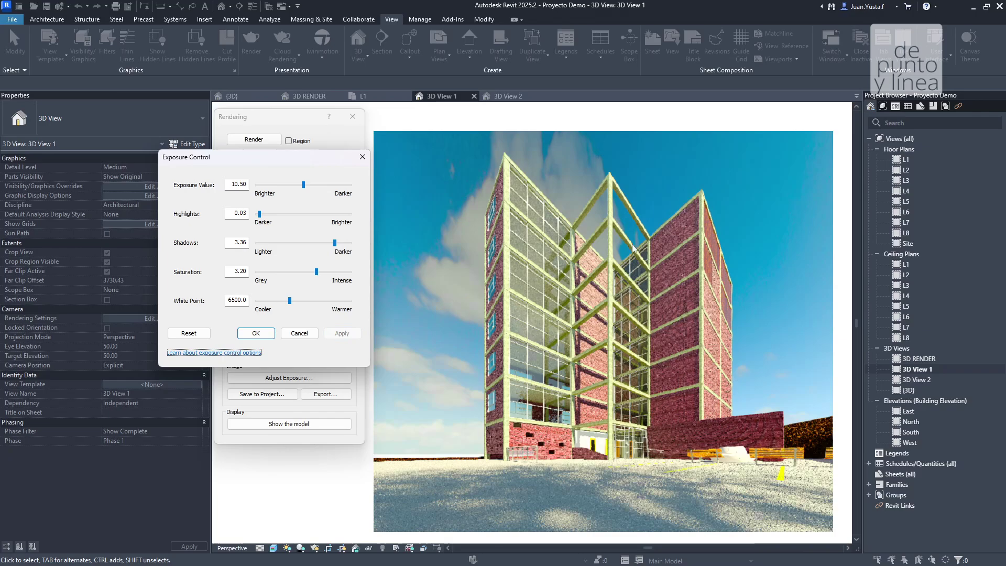
pyautogui.moveTo(317, 272); pyautogui.dragTo(349, 271)
pyautogui.click(343, 333)
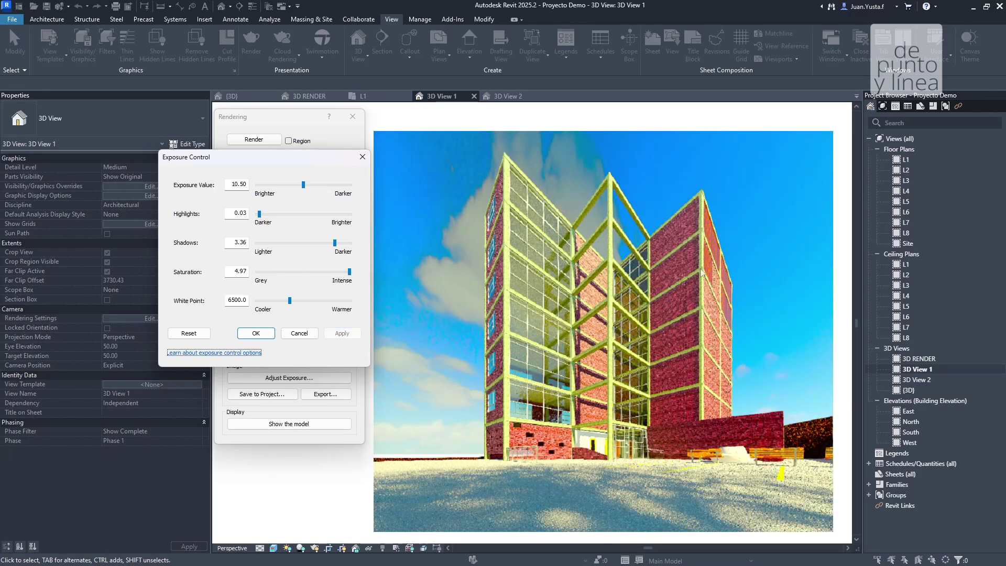
pyautogui.moveTo(350, 271); pyautogui.dragTo(315, 272)
pyautogui.click(342, 333)
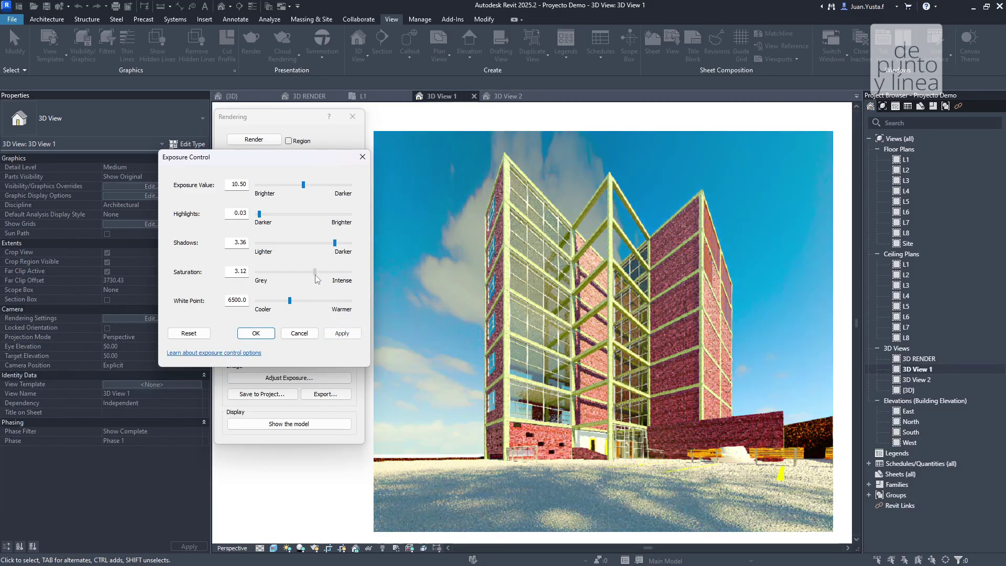
pyautogui.click(342, 333)
pyautogui.moveTo(316, 273); pyautogui.dragTo(314, 273)
pyautogui.click(342, 334)
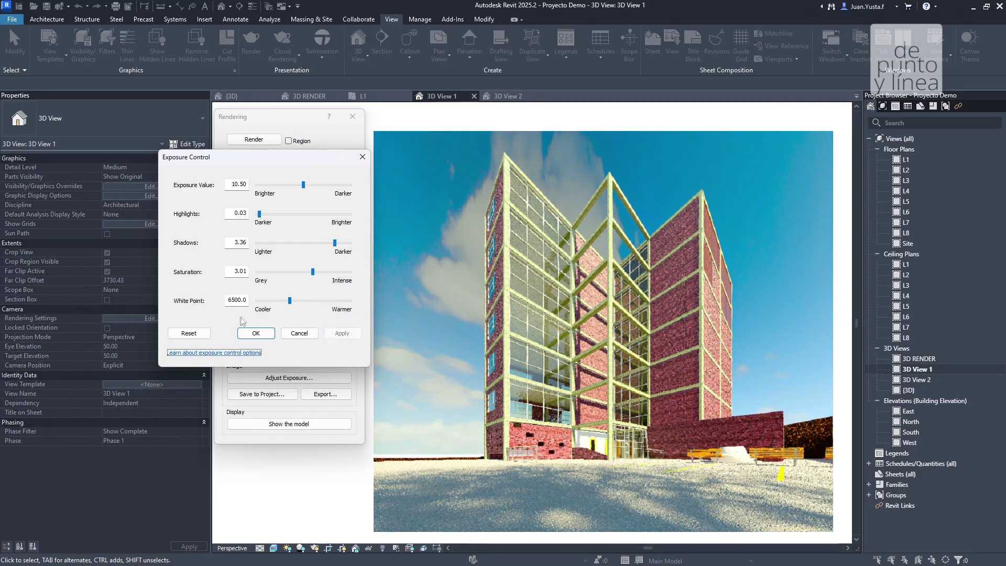
# - Reset the exposure controls and apply an exposure value of 10.97, highlights of 0.07 and shadows of 2.82
pyautogui.click(189, 334)
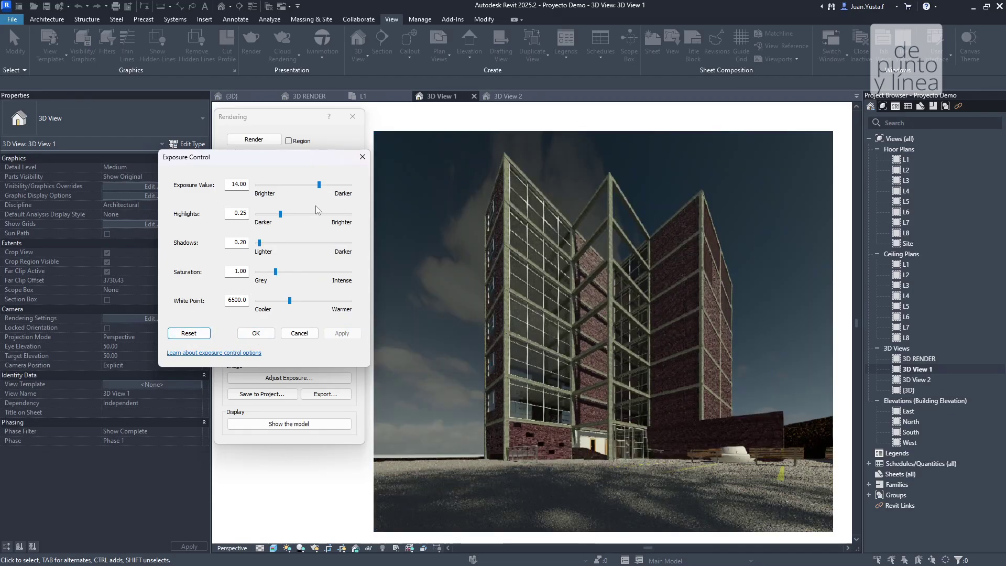
pyautogui.moveTo(319, 185); pyautogui.dragTo(309, 185)
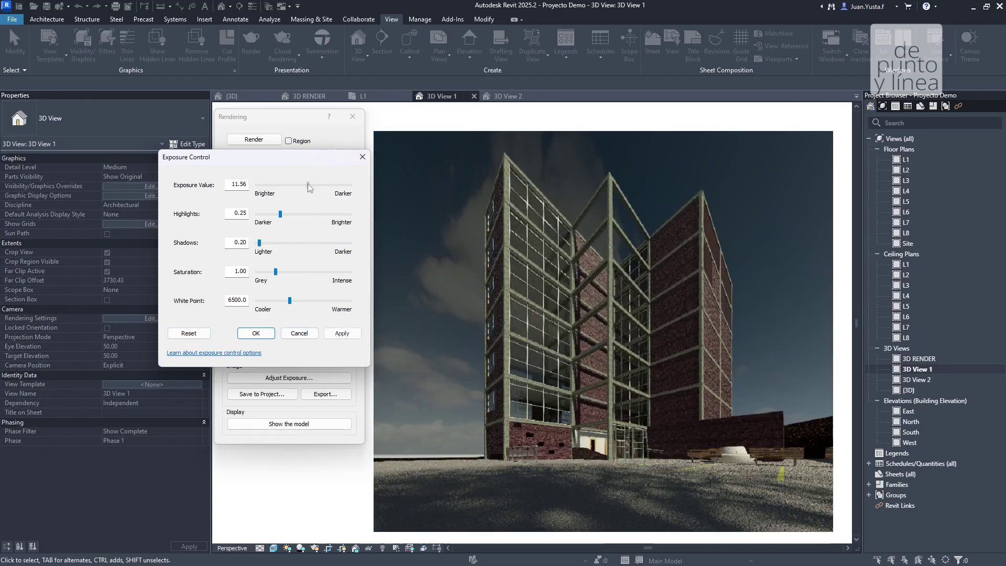
pyautogui.click(350, 337)
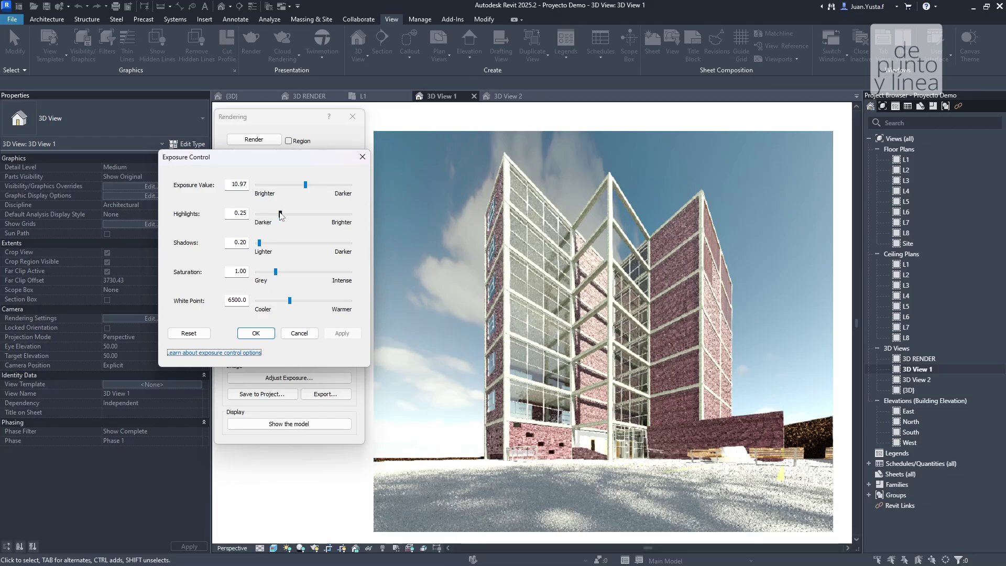
pyautogui.moveTo(275, 215); pyautogui.dragTo(321, 243)
pyautogui.click(341, 333)
# - Apply a saturation of 1.97 to the rendering, and intensify it further to 2.72
pyautogui.moveTo(276, 272); pyautogui.dragTo(293, 273)
pyautogui.click(341, 333)
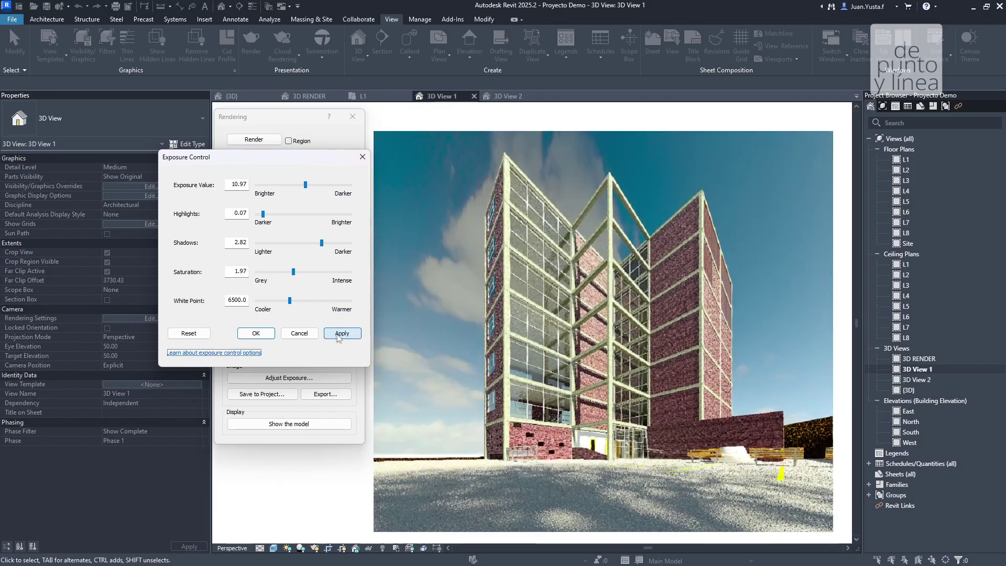
pyautogui.moveTo(294, 272); pyautogui.dragTo(308, 273)
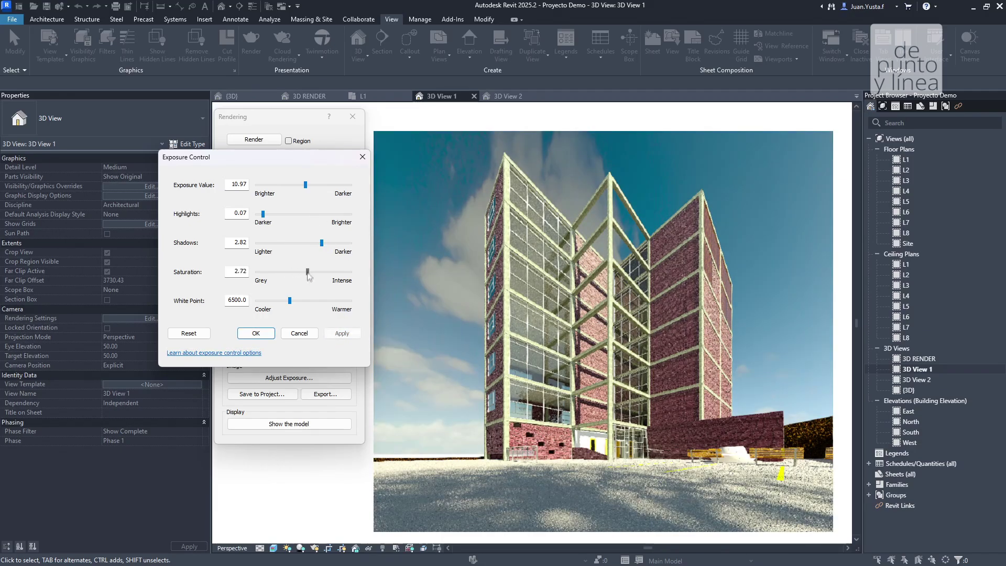
pyautogui.click(340, 334)
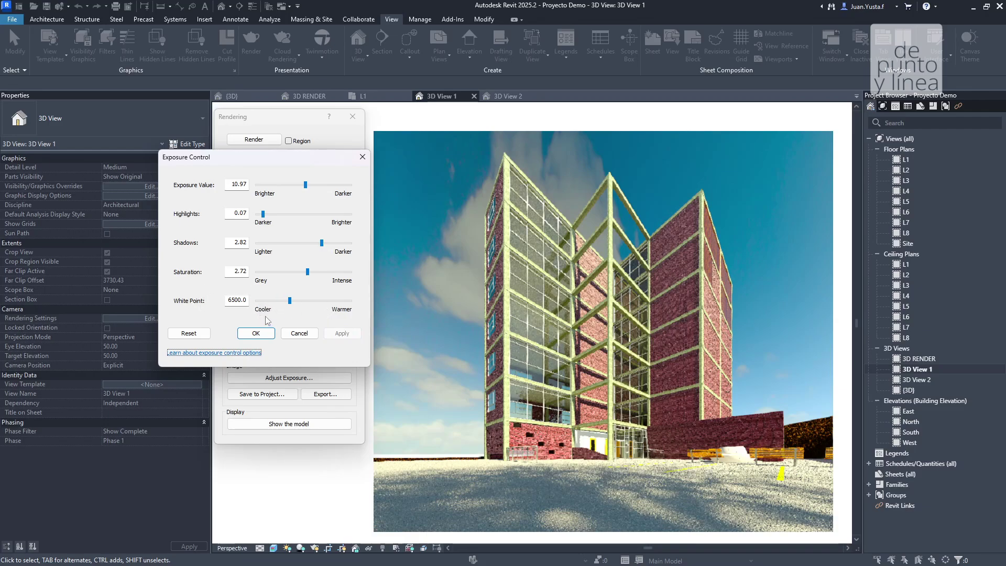
# - Try progressively cooler white point values of 5359.6, 4766.3 and 4395.5 on the rendering
pyautogui.moveTo(289, 302); pyautogui.dragTo(282, 300)
pyautogui.click(342, 333)
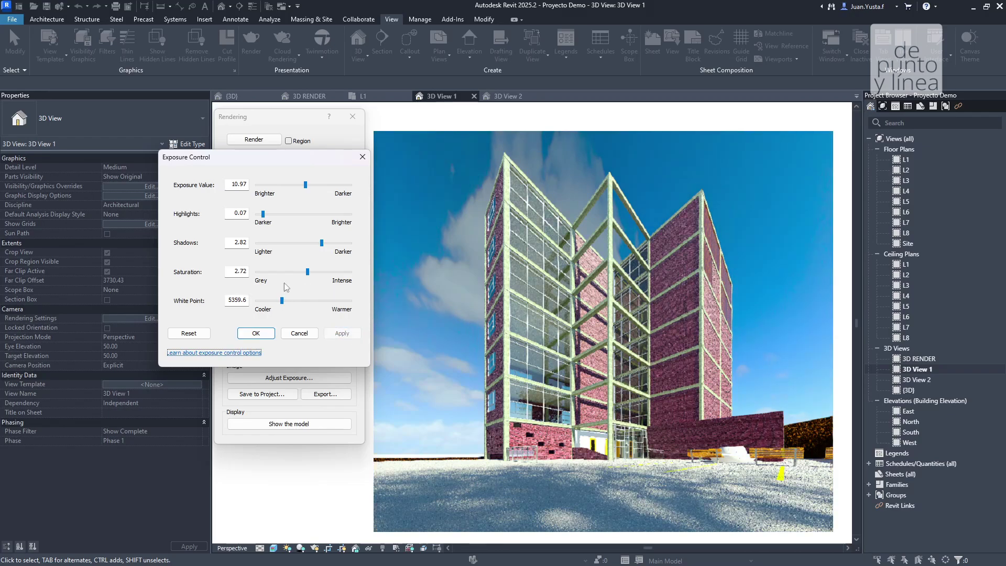
pyautogui.moveTo(283, 302); pyautogui.dragTo(278, 302)
pyautogui.click(341, 333)
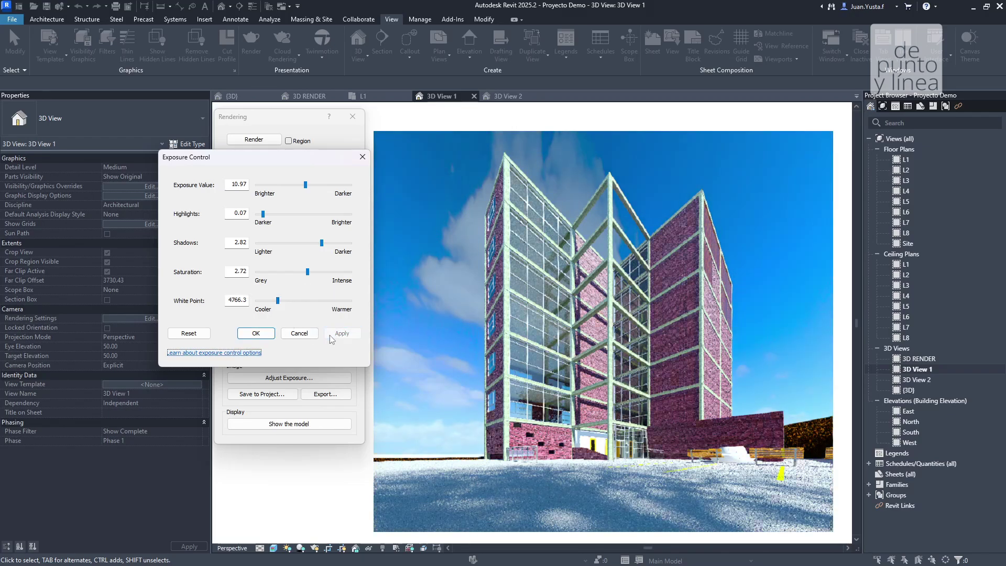
pyautogui.moveTo(277, 301); pyautogui.dragTo(275, 300)
pyautogui.click(341, 334)
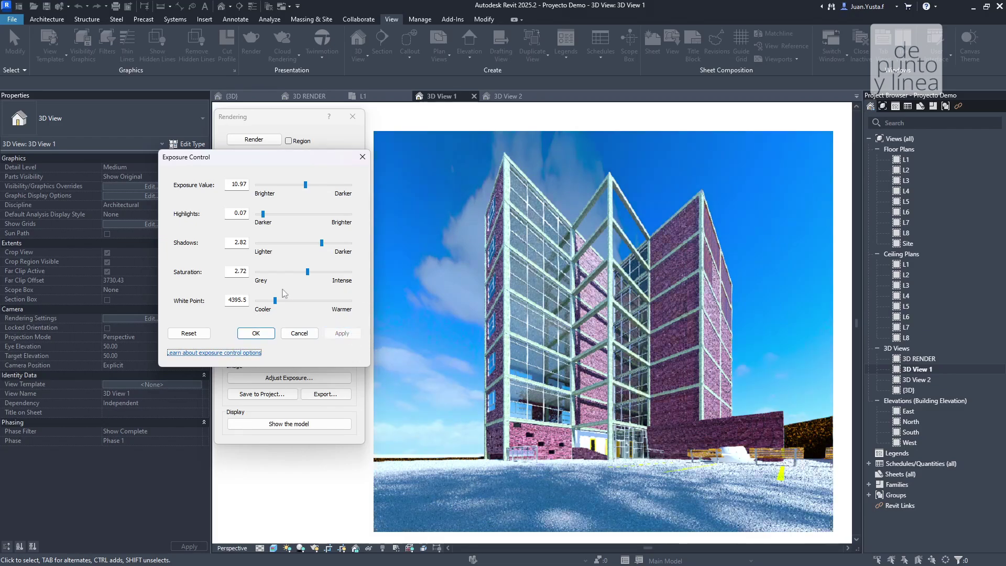
# - Warm the rendering's white point to 6471.9, raise it further to 7065.2, and accept the exposure settings
pyautogui.moveTo(275, 301)
pyautogui.mouseDown()
pyautogui.moveTo(324, 300)
pyautogui.moveTo(291, 300)
pyautogui.mouseUp()
pyautogui.click(340, 333)
pyautogui.click(343, 334)
pyautogui.click(342, 333)
pyautogui.click(346, 333)
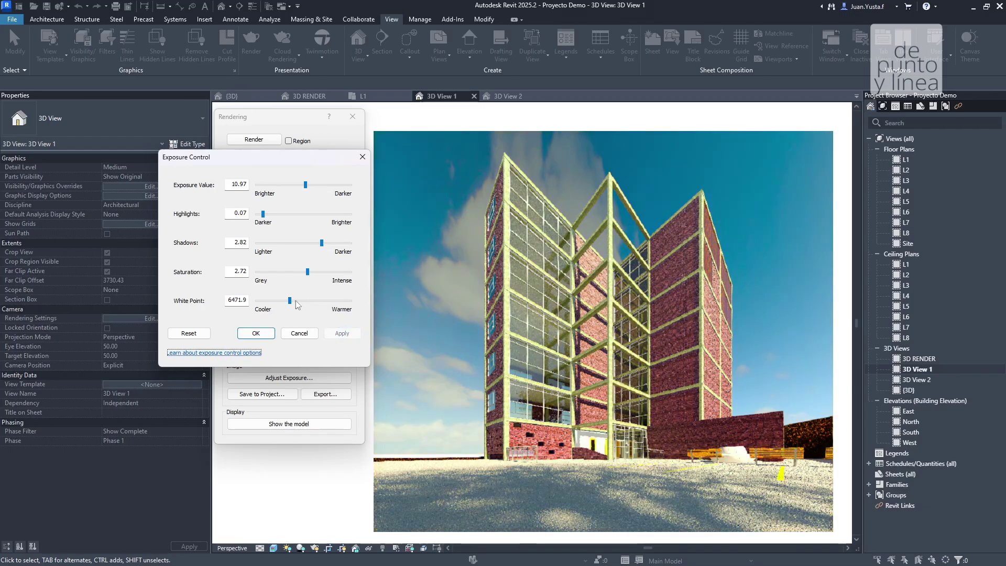
pyautogui.moveTo(290, 301); pyautogui.dragTo(293, 300)
pyautogui.click(341, 333)
pyautogui.moveTo(293, 303); pyautogui.dragTo(294, 302)
pyautogui.click(341, 334)
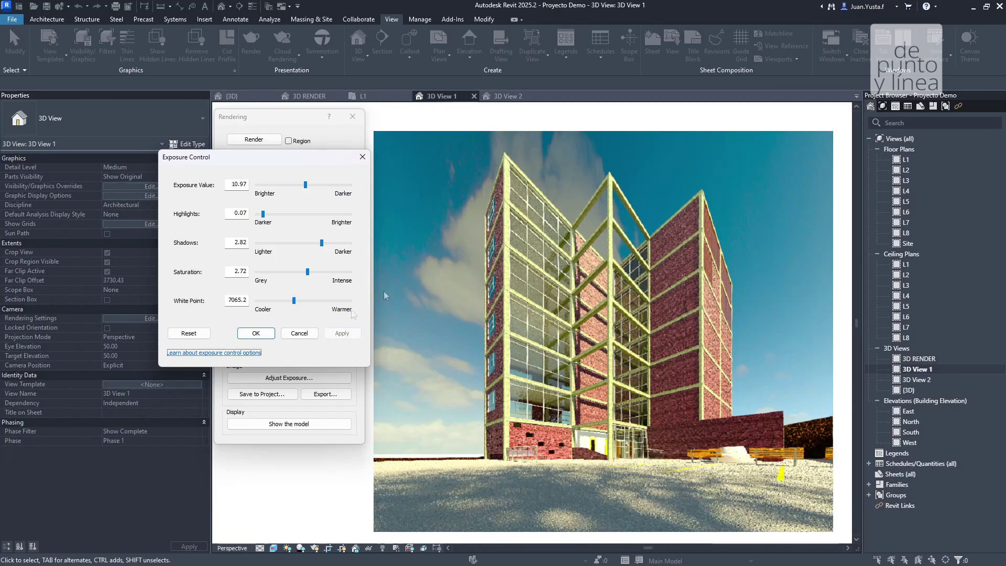
pyautogui.click(258, 335)
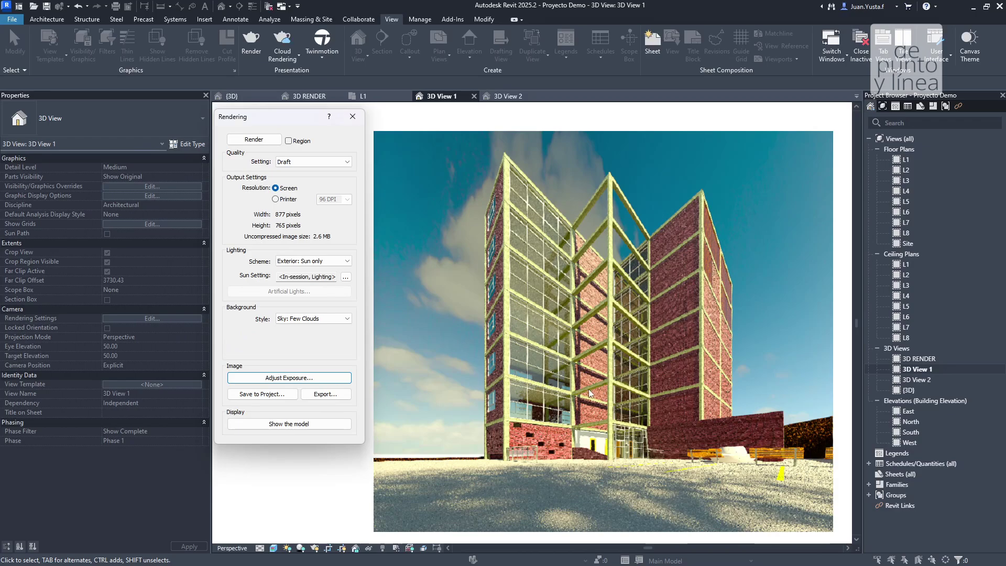
# - Save the rendered image to the project under the name R1 EXT
pyautogui.click(260, 395)
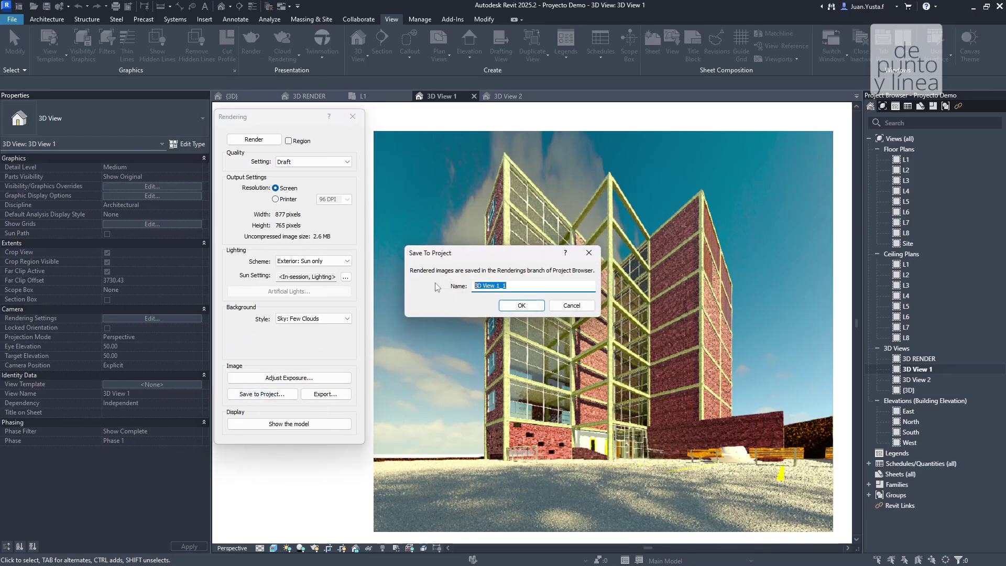
pyautogui.write('R1 EXT')
pyautogui.click(530, 306)
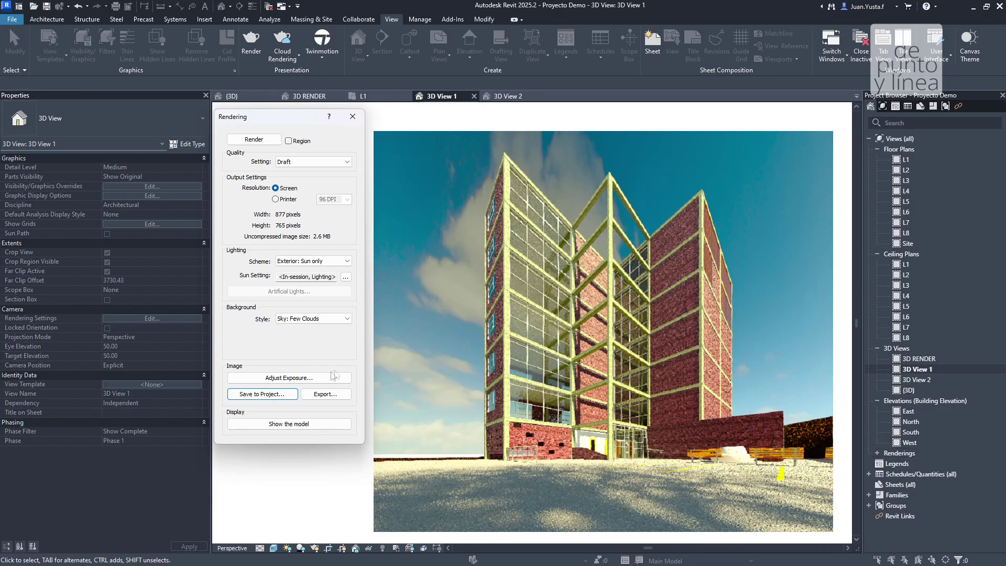
# - Export the rendering as a JPEG image file named 3D View 1
pyautogui.click(326, 394)
pyautogui.click(189, 277)
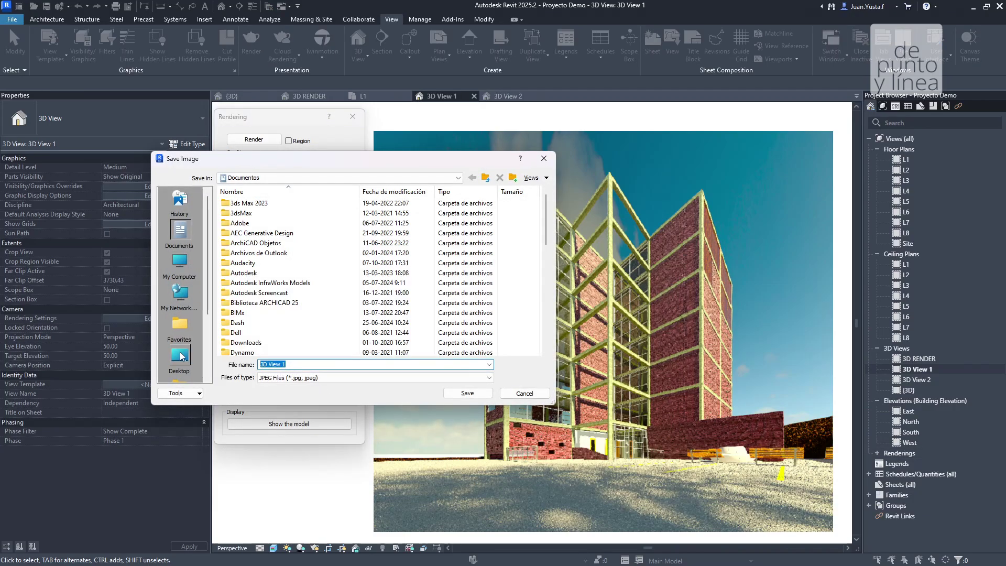
pyautogui.click(468, 393)
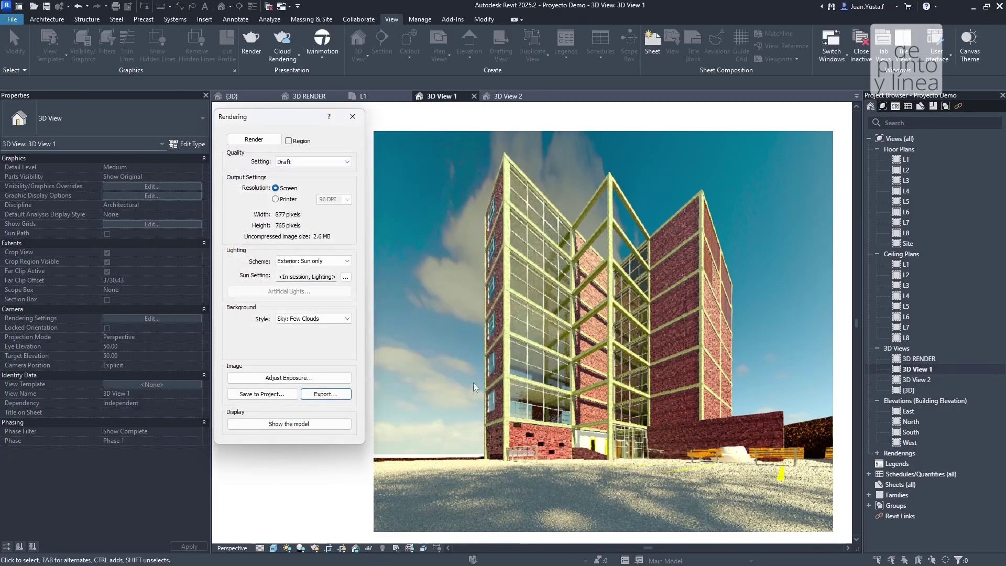
# - Close the rendering settings and open the saved R1 EXT rendering from the project's views, dismissing the save reminder
pyautogui.click(359, 122)
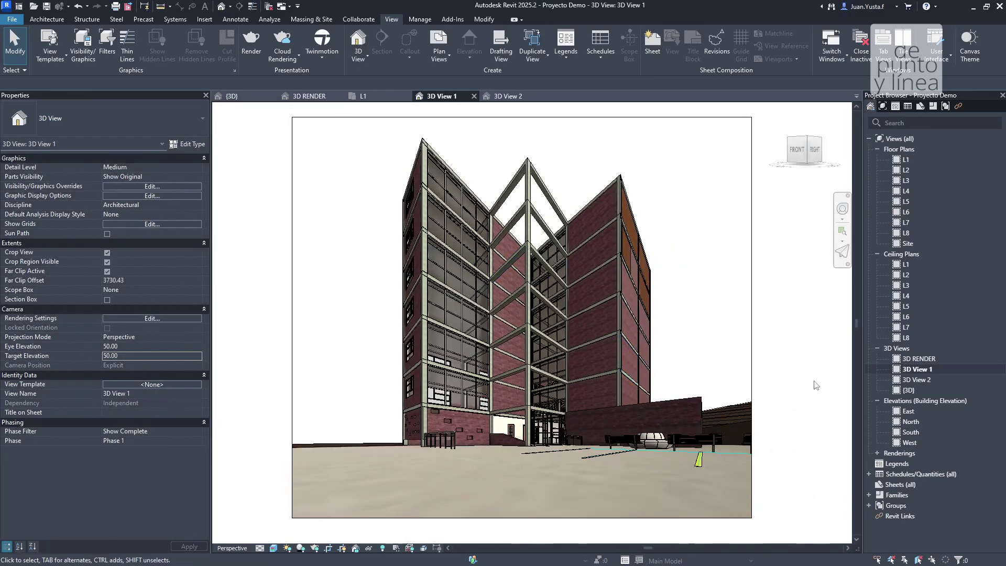
pyautogui.click(878, 454)
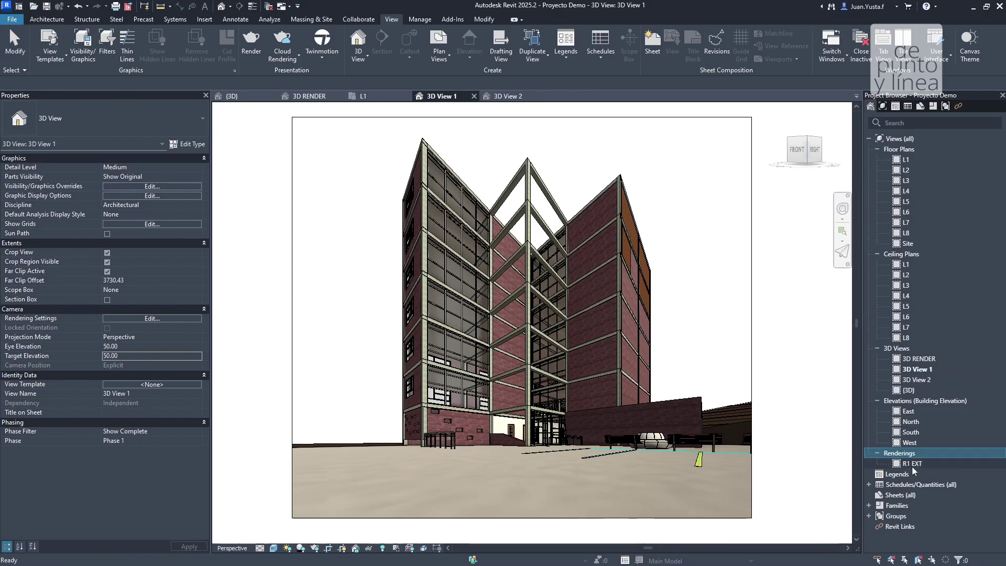
pyautogui.doubleClick(913, 463)
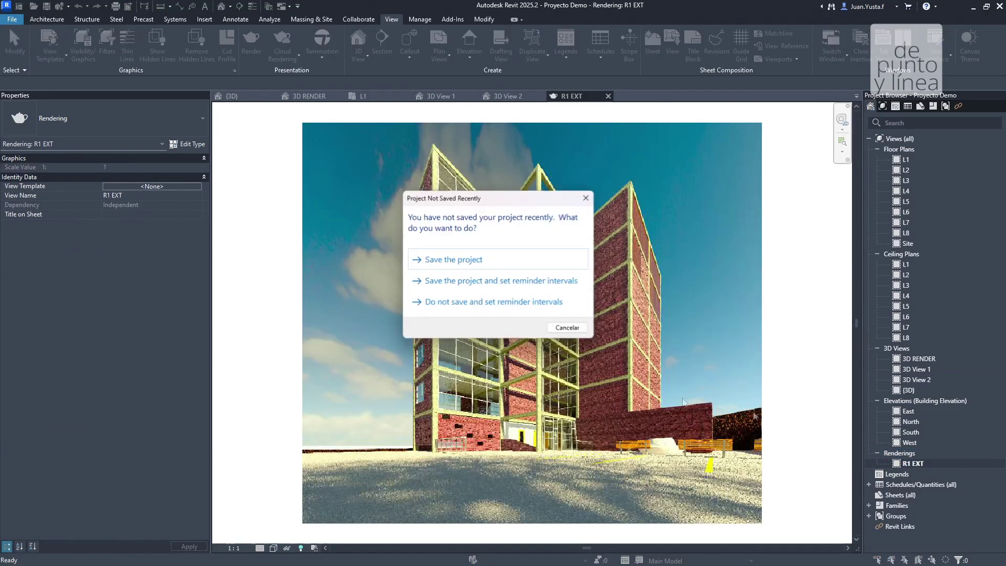
pyautogui.click(567, 328)
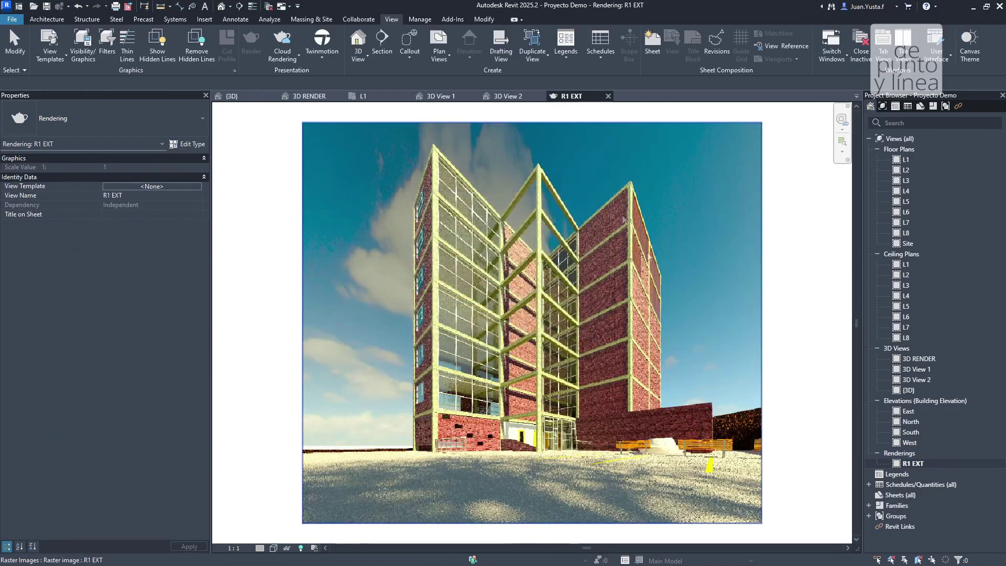
pyautogui.click(906, 464)
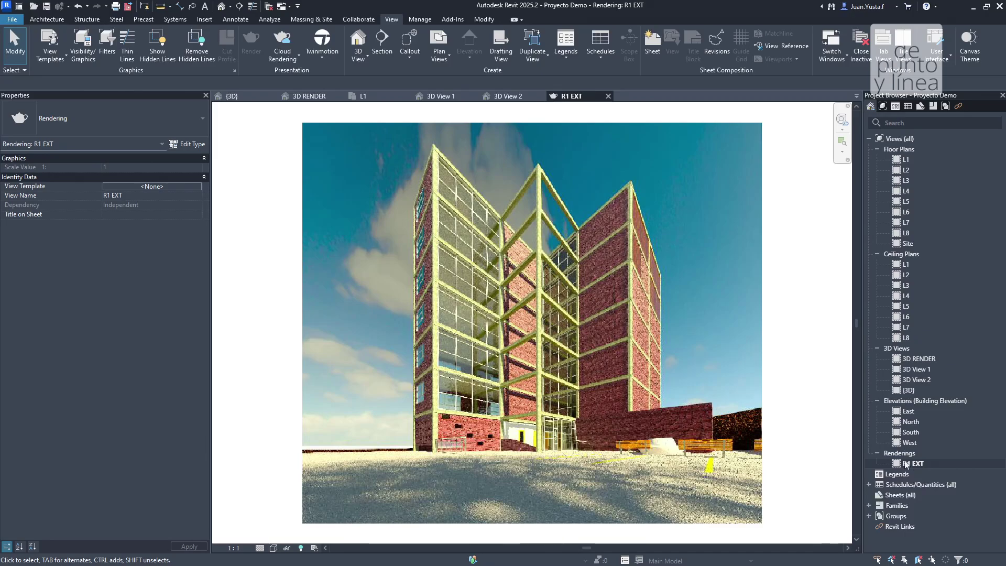
pyautogui.click(204, 20)
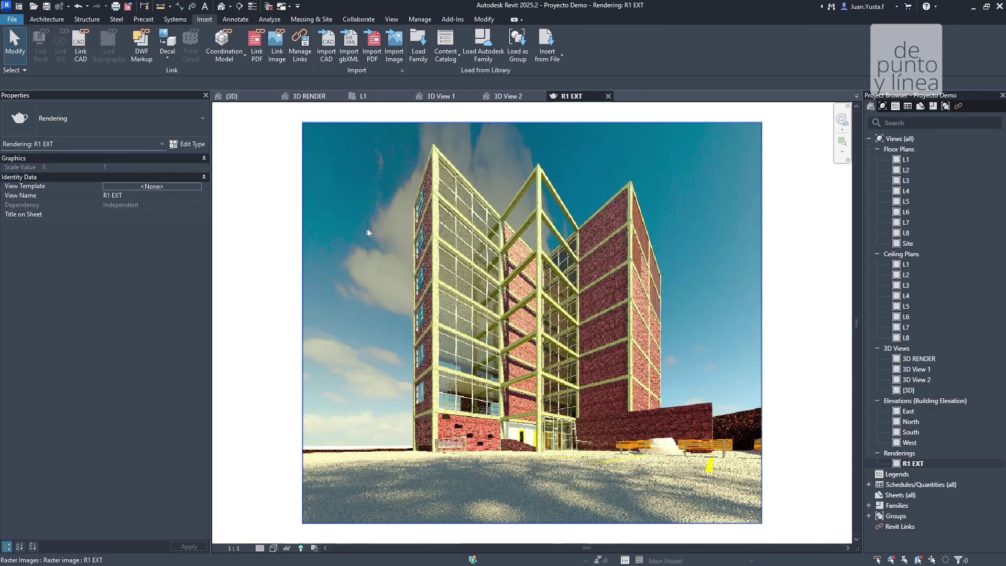
# - Look through 3D View 1 and 3D View 2, and open the rendering settings for the 3D RENDER view
pyautogui.click(443, 96)
pyautogui.click(506, 96)
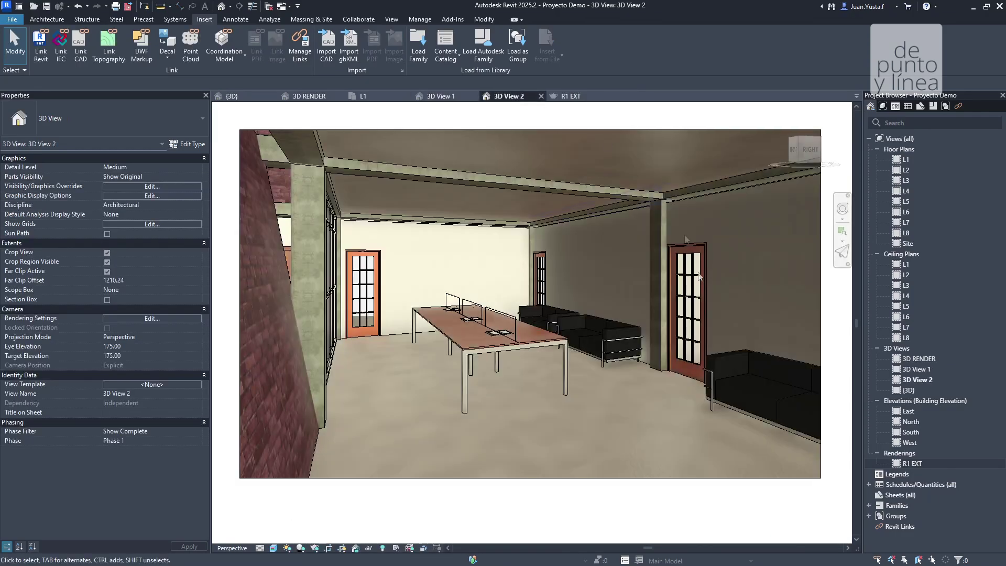
pyautogui.click(310, 96)
pyautogui.scroll(3, 500, 236)
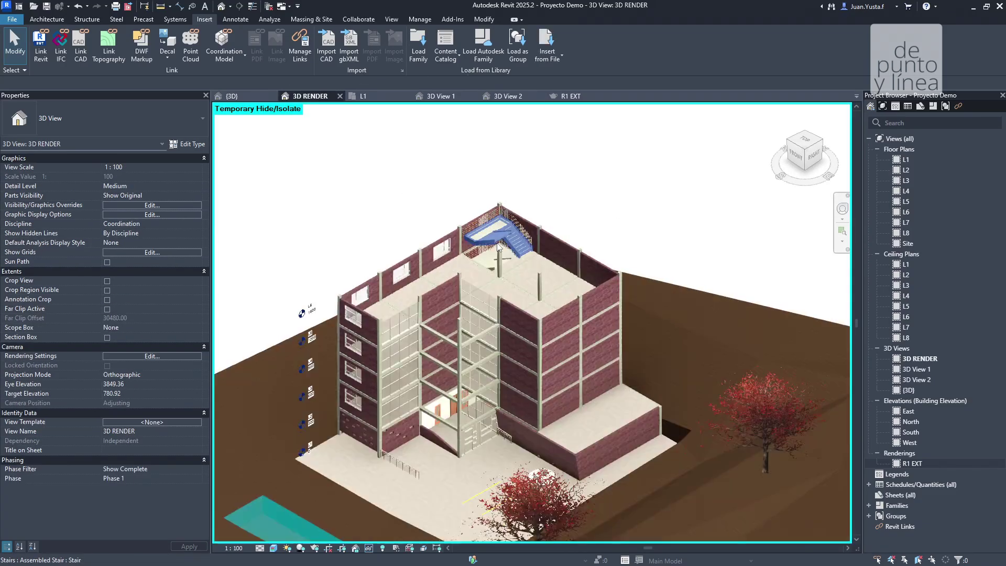
pyautogui.scroll(-2, 479, 283)
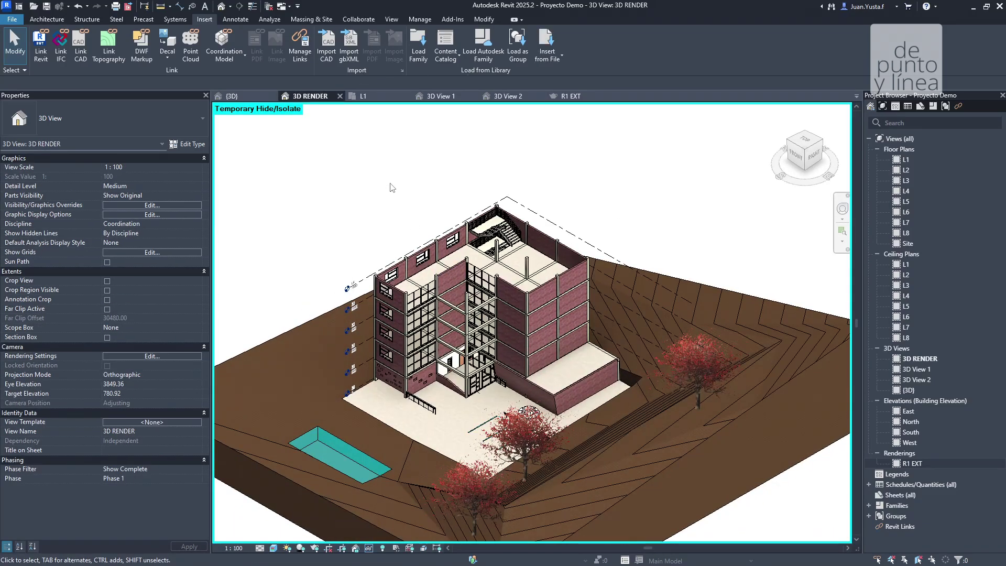
pyautogui.press('r')
pyautogui.press('r')
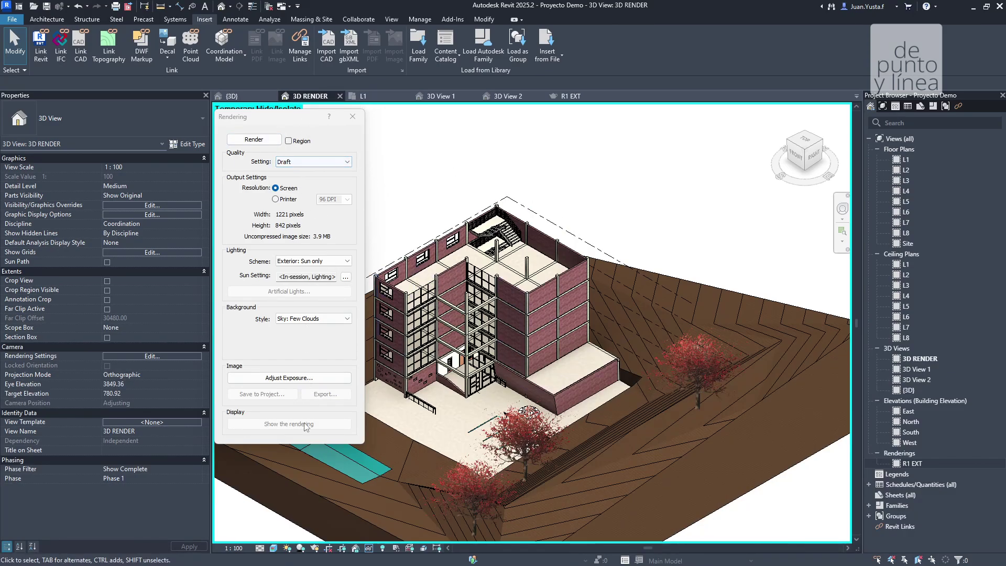
# - Render the 3D RENDER view in Draft quality and set the image's exposure value to 11.33, highlights to 0.05 and saturation to 2.64
pyautogui.click(261, 143)
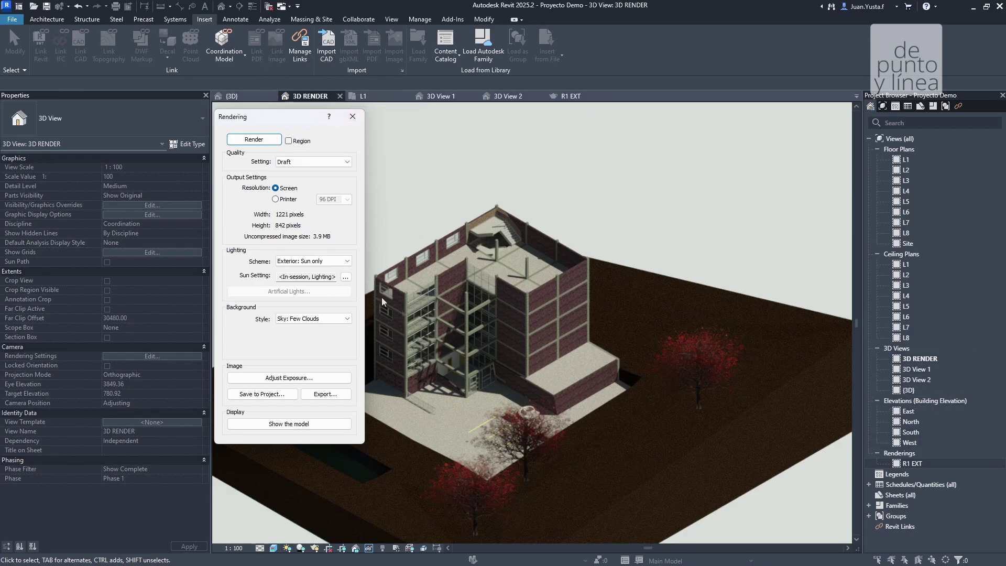
pyautogui.moveTo(275, 122); pyautogui.dragTo(168, 128)
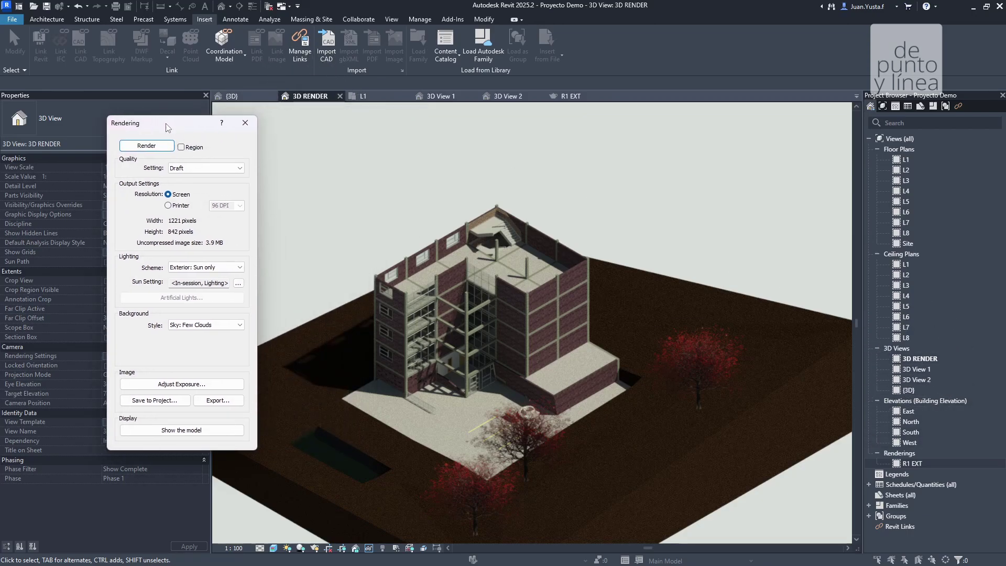
pyautogui.click(175, 385)
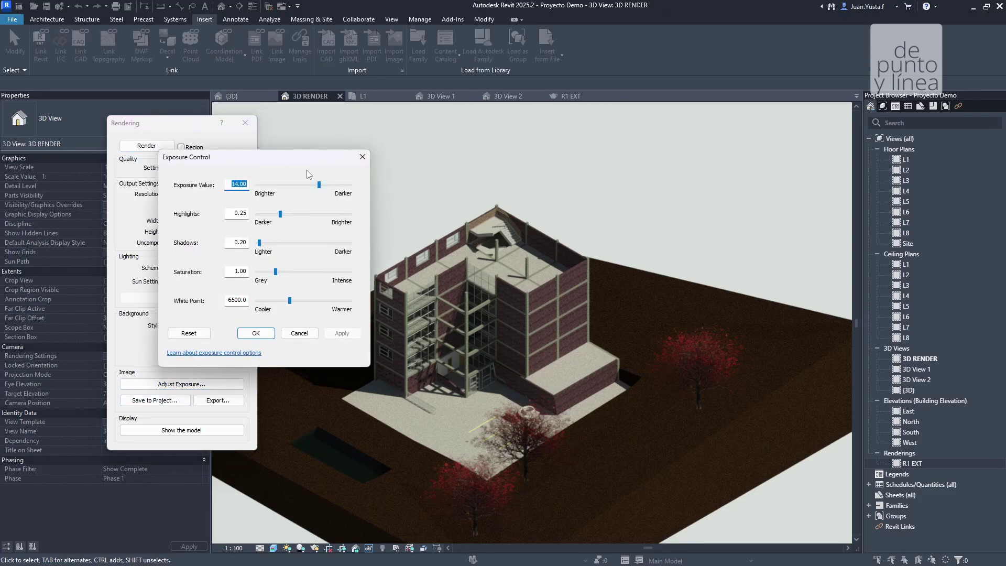
pyautogui.moveTo(319, 185); pyautogui.dragTo(307, 188)
pyautogui.click(347, 334)
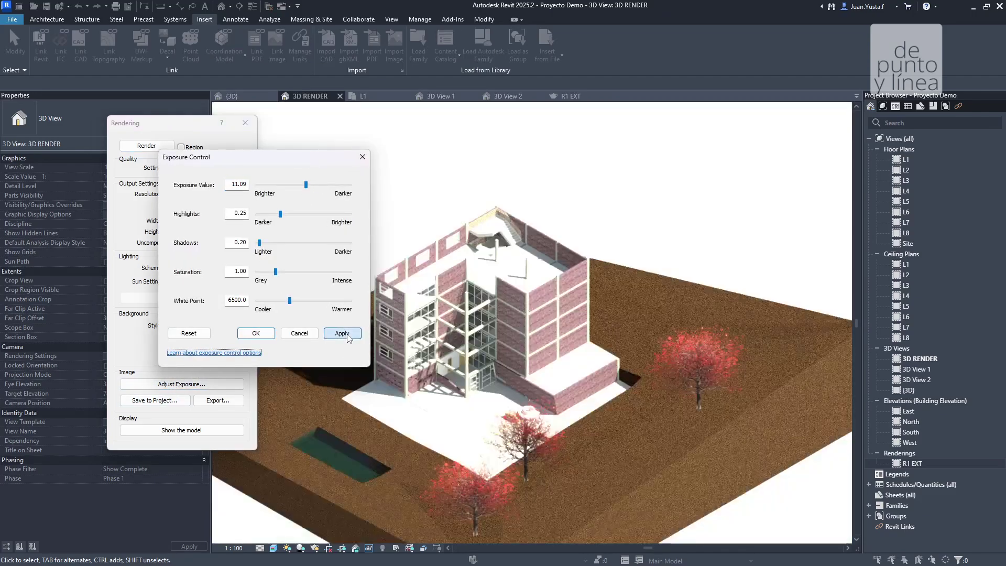
pyautogui.moveTo(306, 187); pyautogui.dragTo(261, 214)
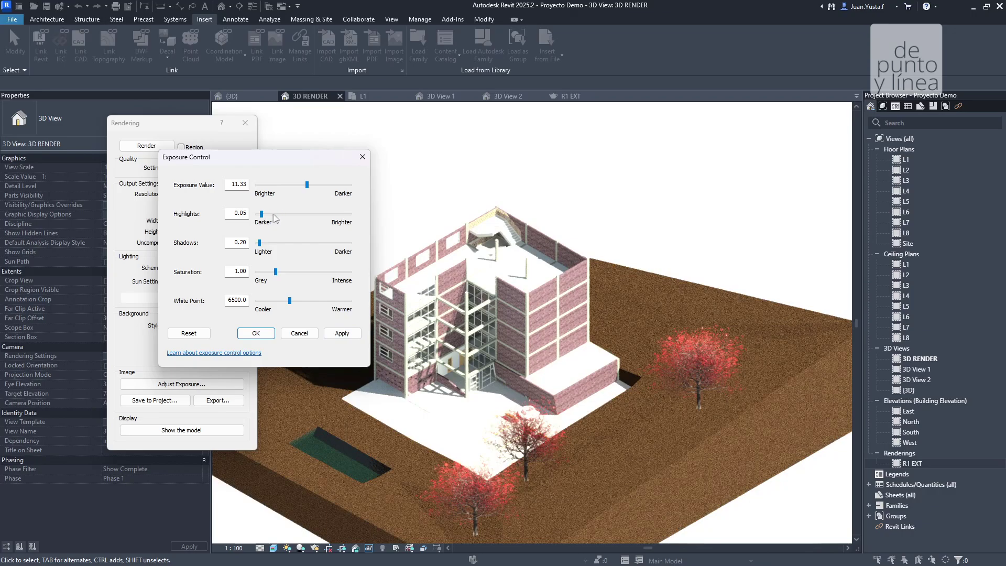
pyautogui.moveTo(276, 271); pyautogui.dragTo(305, 272)
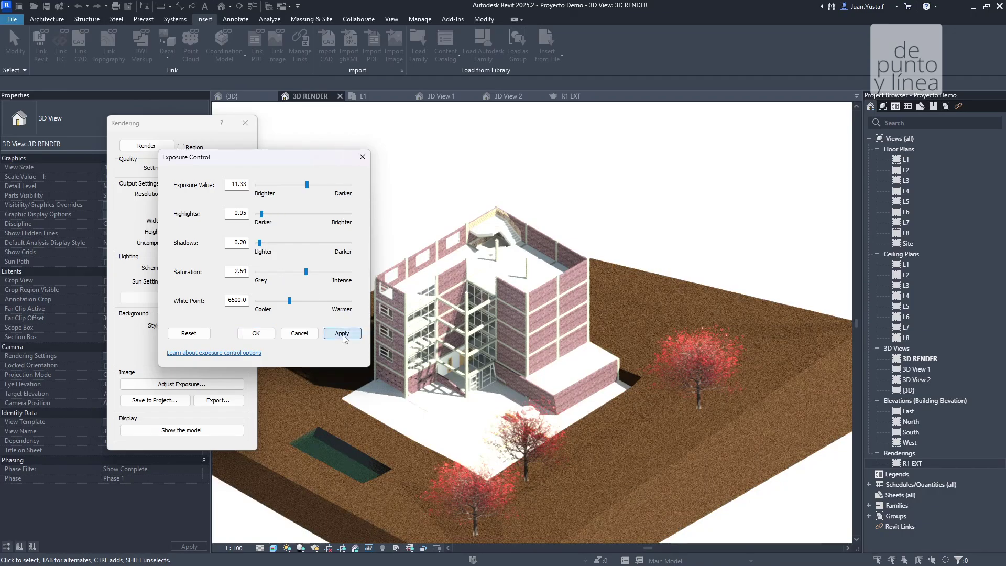
pyautogui.click(341, 333)
pyautogui.click(261, 334)
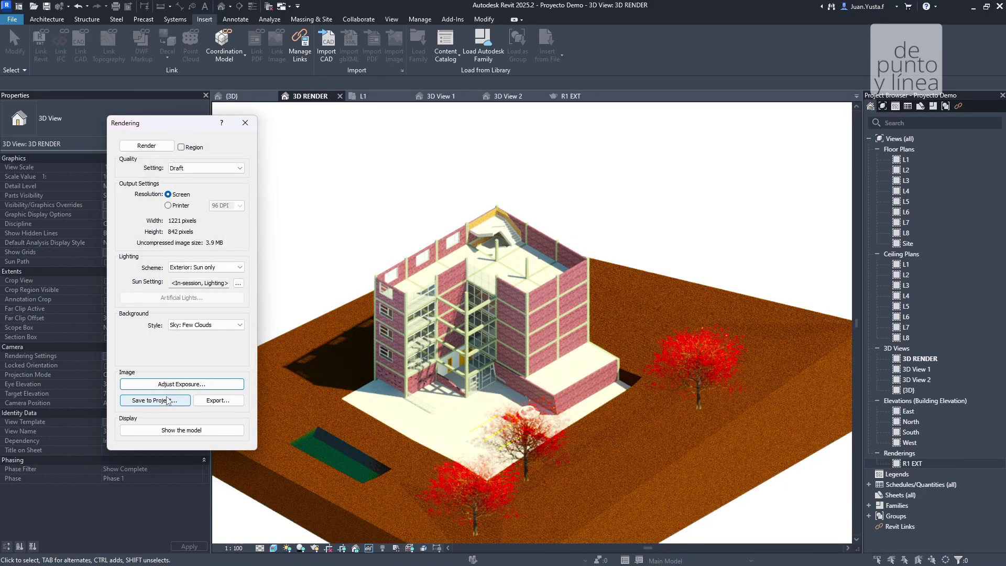
# - Save the adjusted rendering to the project under its default name and close the rendering settings
pyautogui.click(154, 400)
pyautogui.click(521, 305)
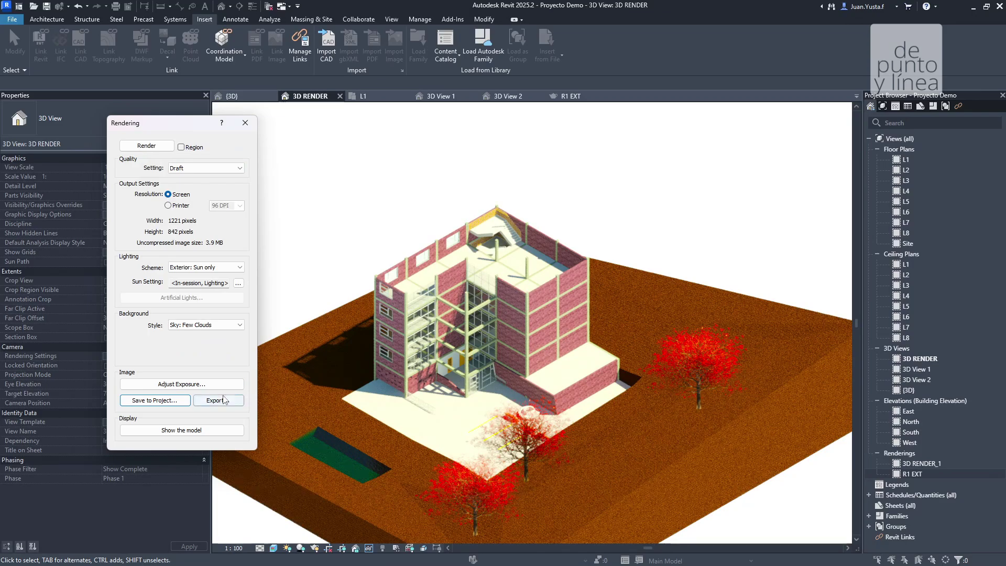
pyautogui.click(244, 123)
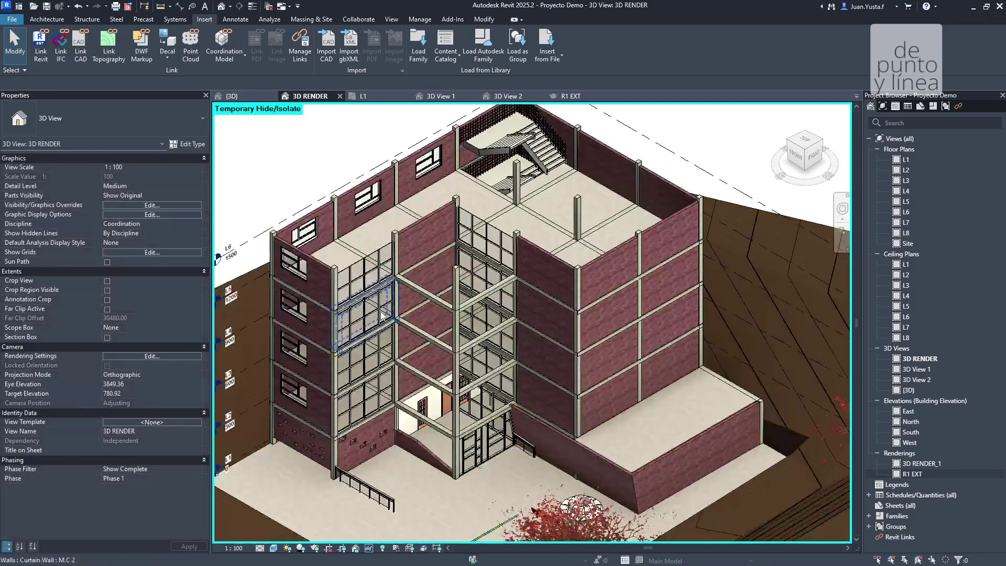
# - Look through the saved 3D RENDER_1 and R1 EXT renderings, followed by 3D View 1 and 3D View 2, ending in 3D View 1
pyautogui.doubleClick(920, 463)
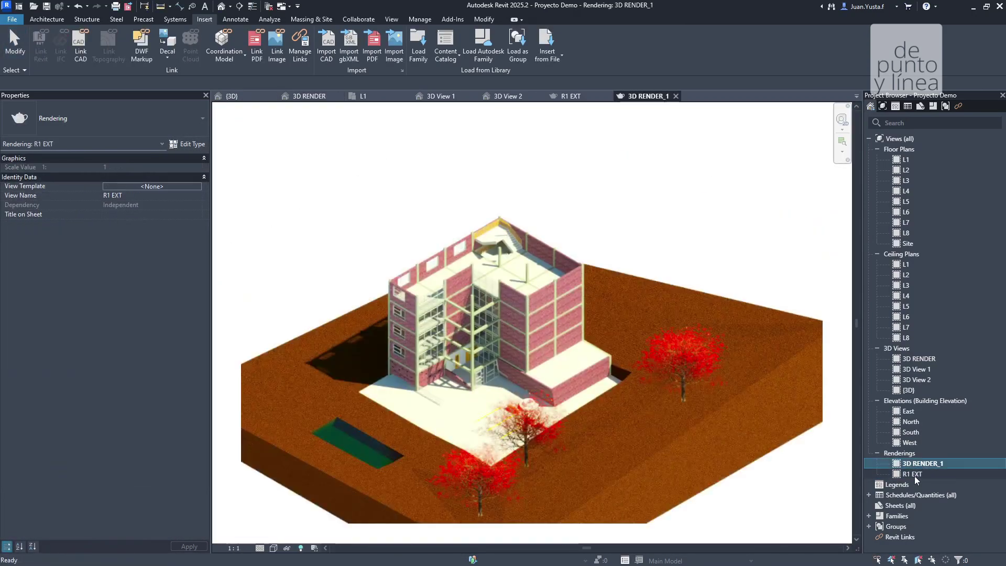
pyautogui.doubleClick(913, 473)
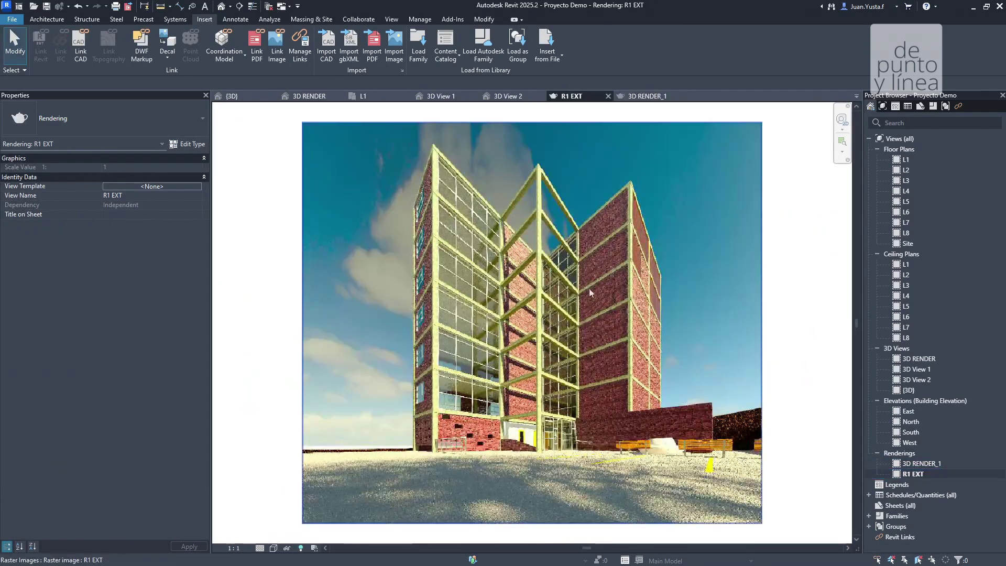
pyautogui.click(440, 97)
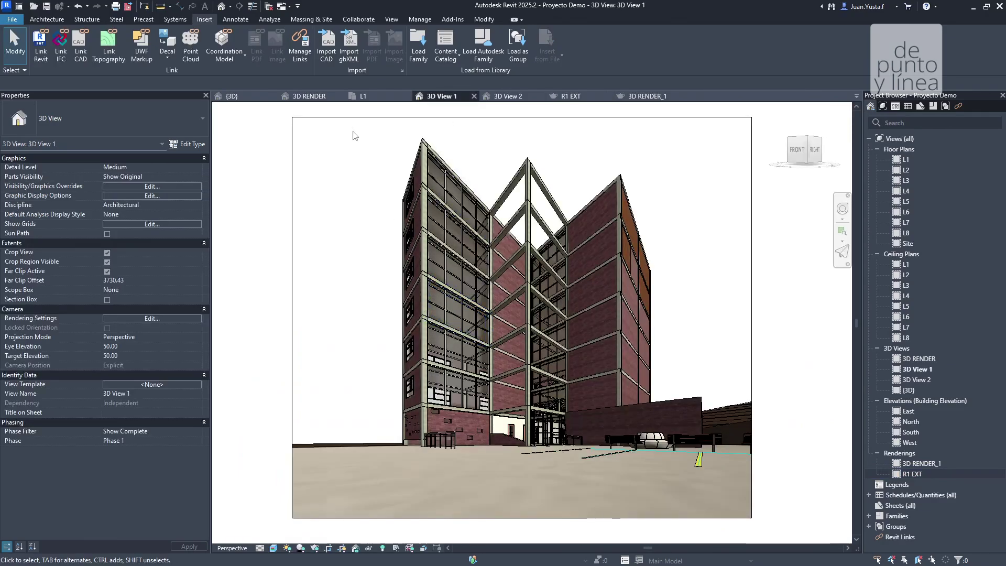
pyautogui.click(504, 97)
pyautogui.click(440, 97)
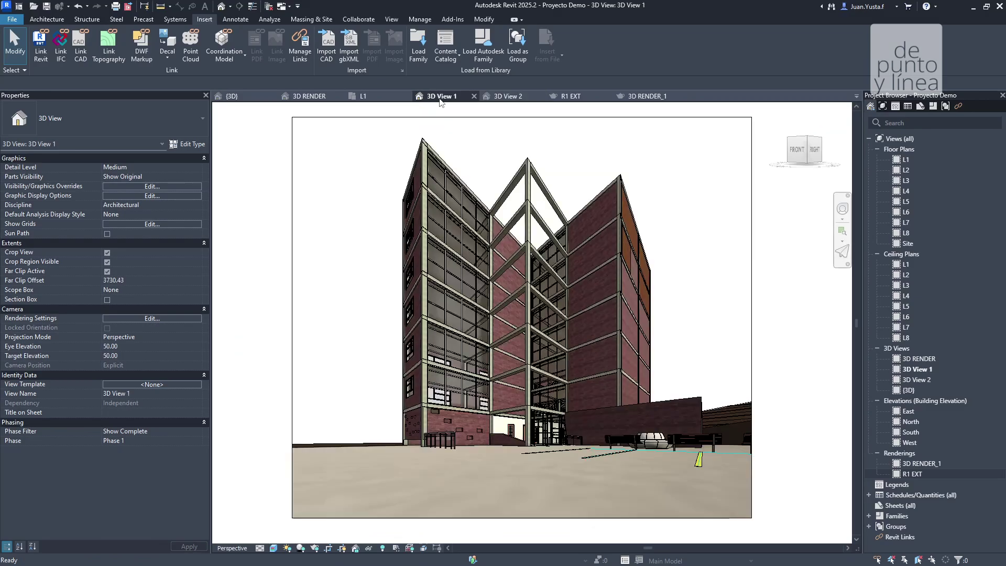
# - Start Render in Cloud from 3D View 1 and continue past the welcome message to the cloud rendering settings
pyautogui.click(390, 19)
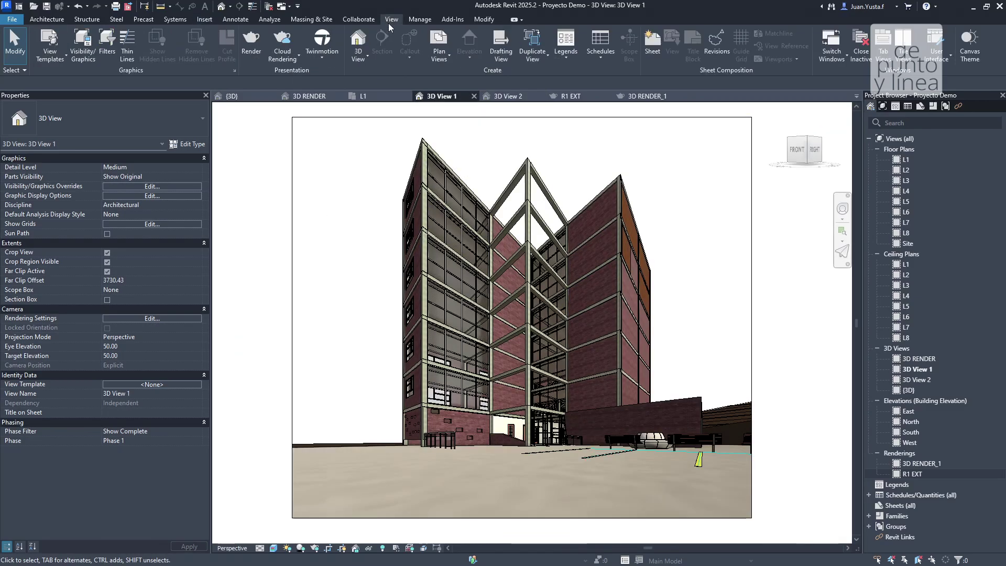
pyautogui.click(288, 56)
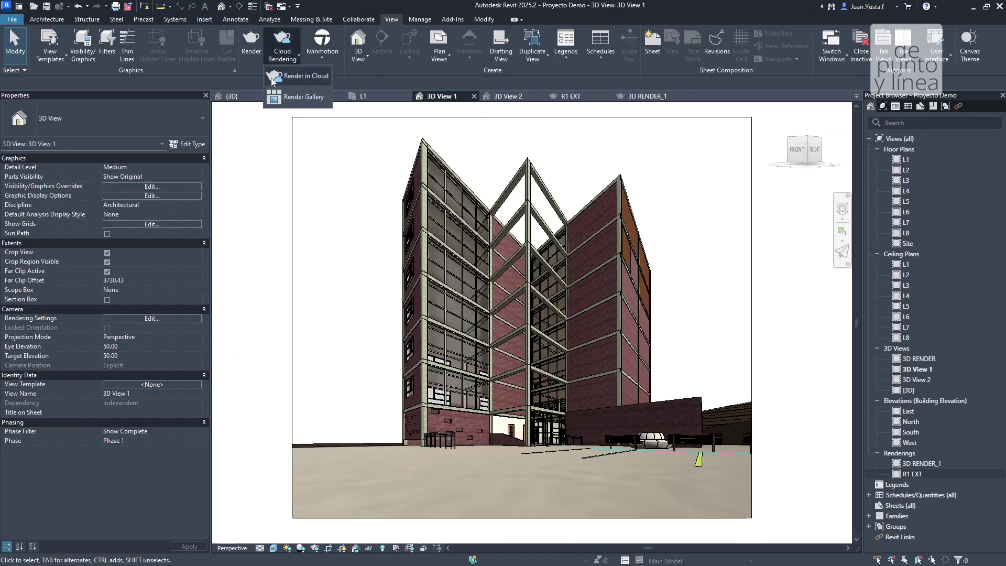
pyautogui.click(292, 76)
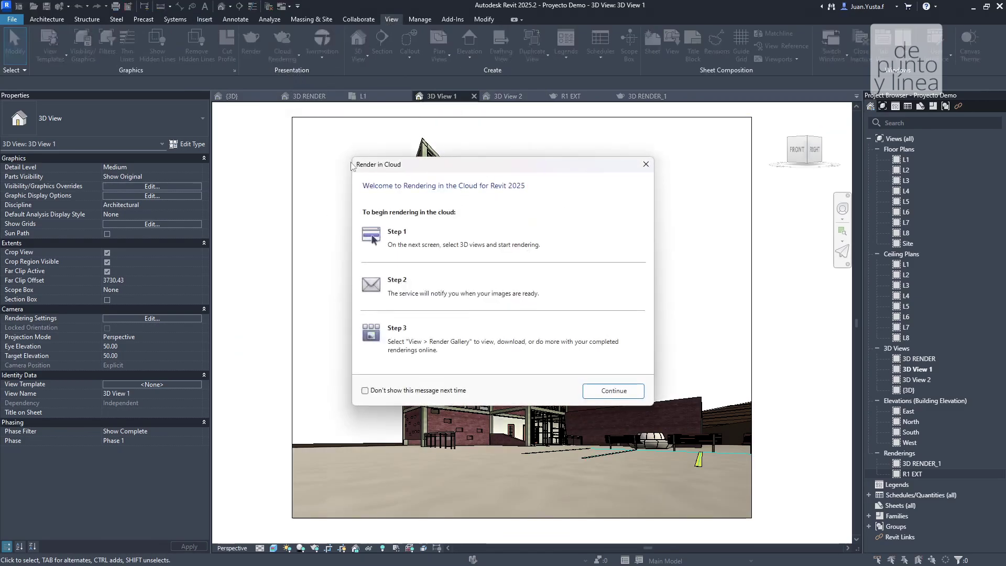
pyautogui.click(614, 389)
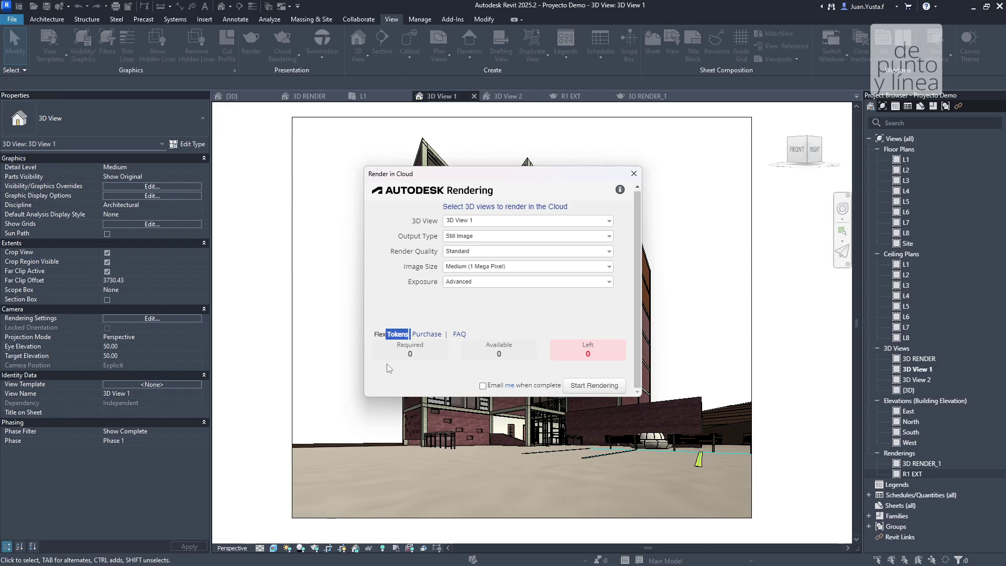
# - Examine the required, available and left Flex Tokens for the cloud rendering and move the dialog clear of the model view
pyautogui.click(409, 348)
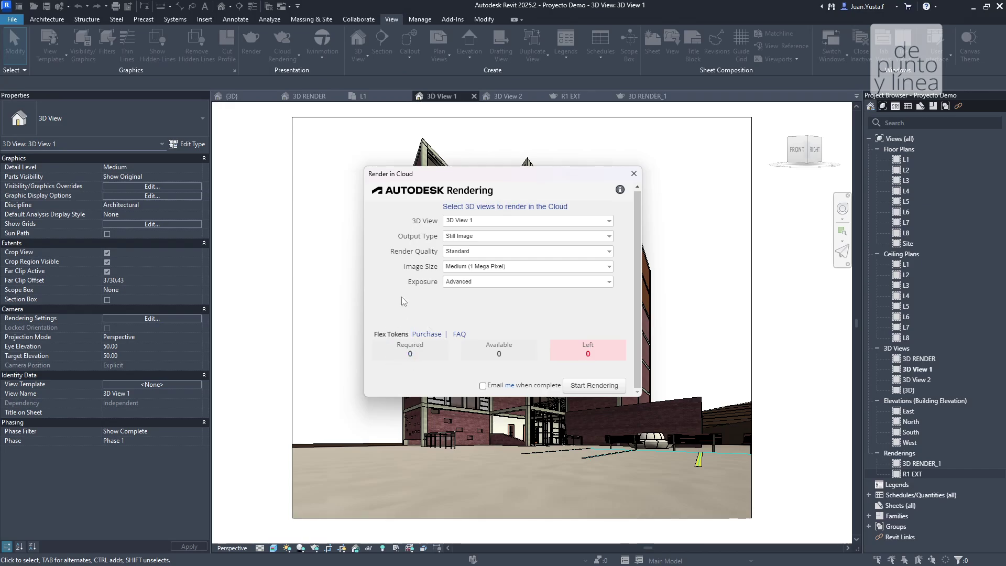
pyautogui.moveTo(401, 344); pyautogui.dragTo(596, 358)
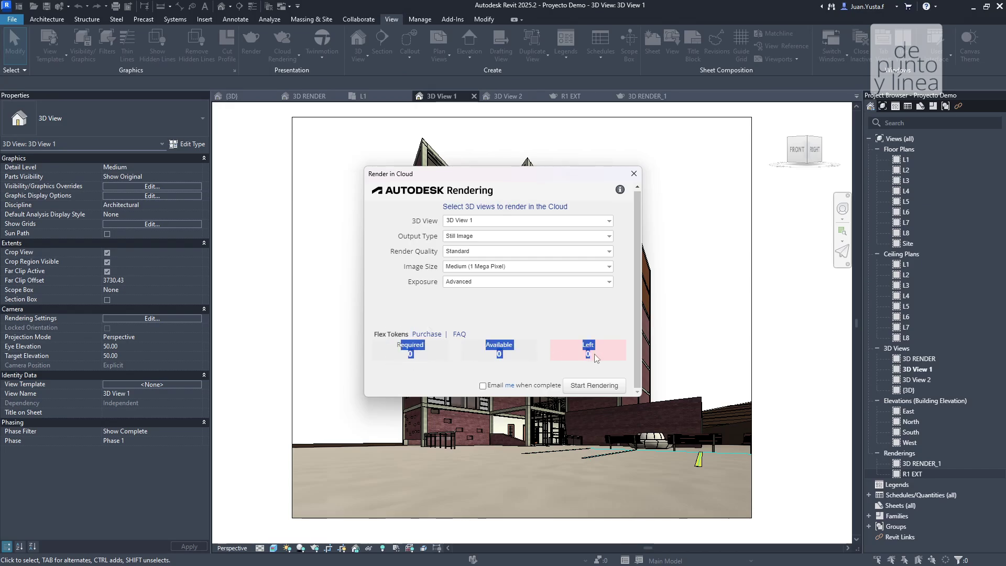
pyautogui.click(492, 316)
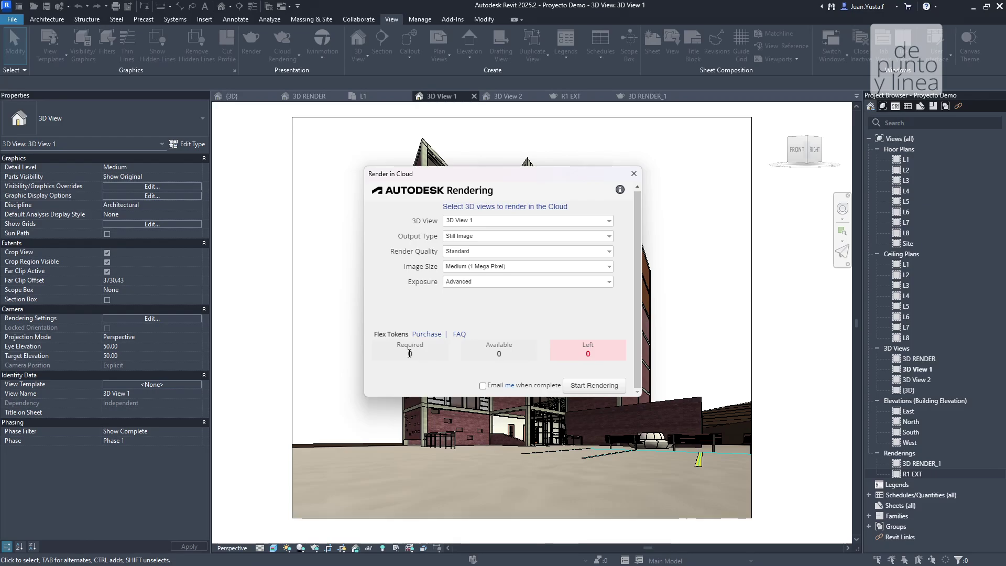
pyautogui.moveTo(498, 177); pyautogui.dragTo(250, 168)
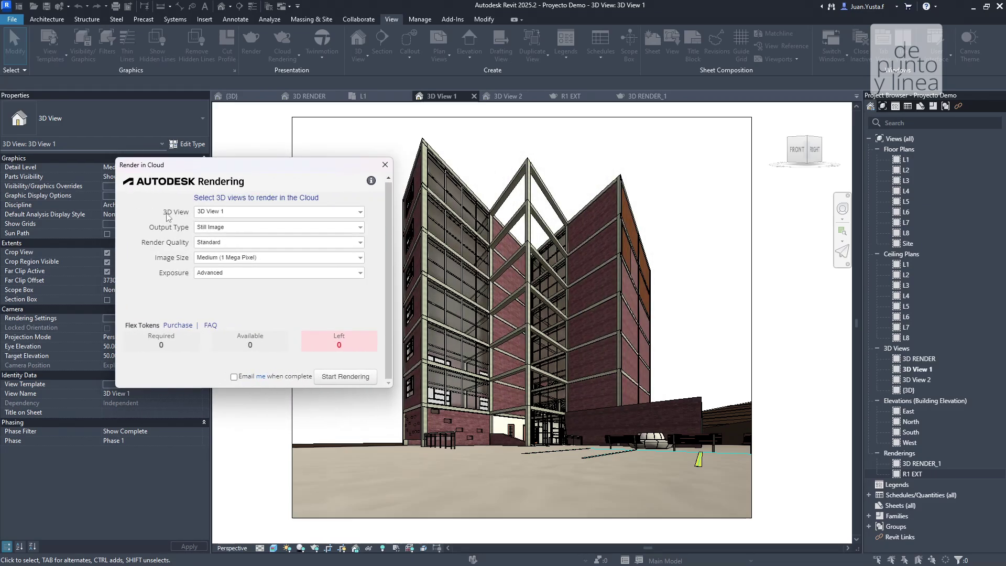
# - Try choosing 3D RENDER, 3D View 1, 3D View 2 and {3D} as multiple views to render in the cloud
pyautogui.click(231, 213)
pyautogui.click(199, 261)
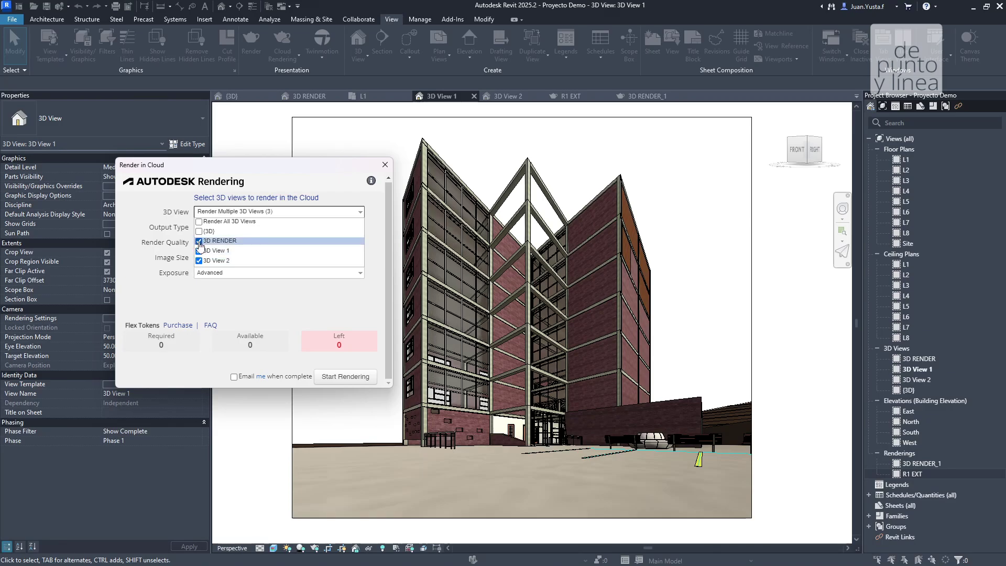
pyautogui.click(274, 190)
pyautogui.click(212, 214)
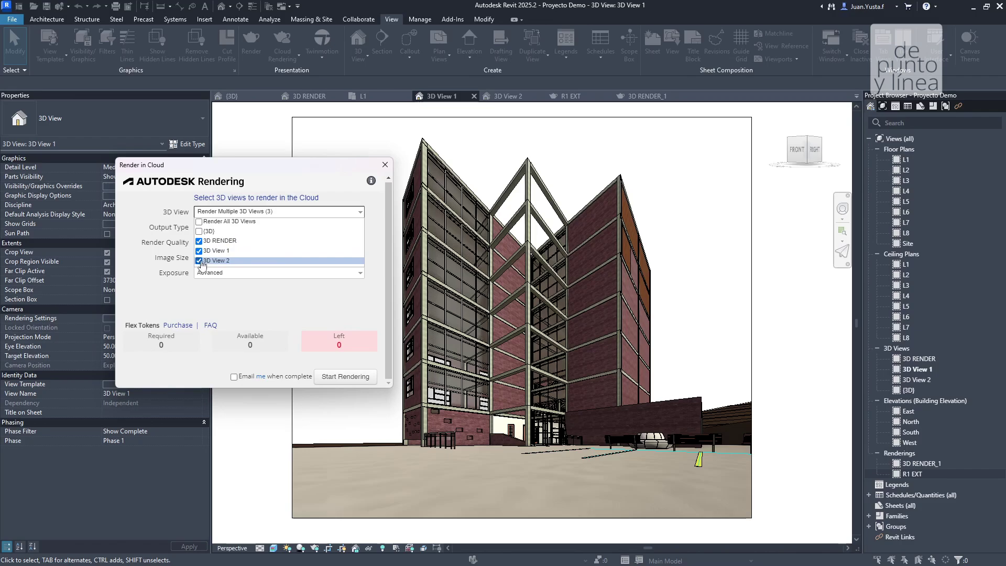
pyautogui.click(291, 188)
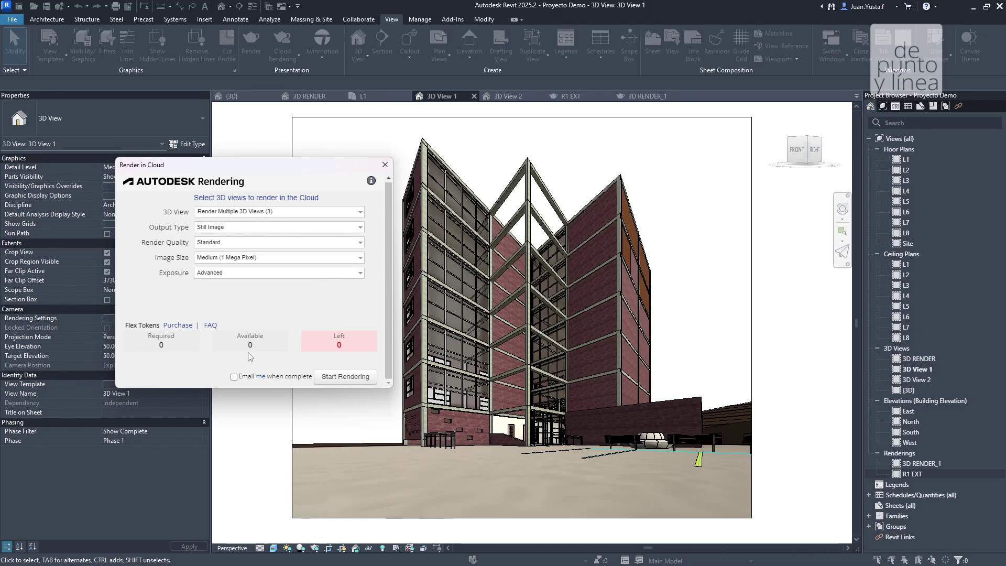
pyautogui.click(255, 212)
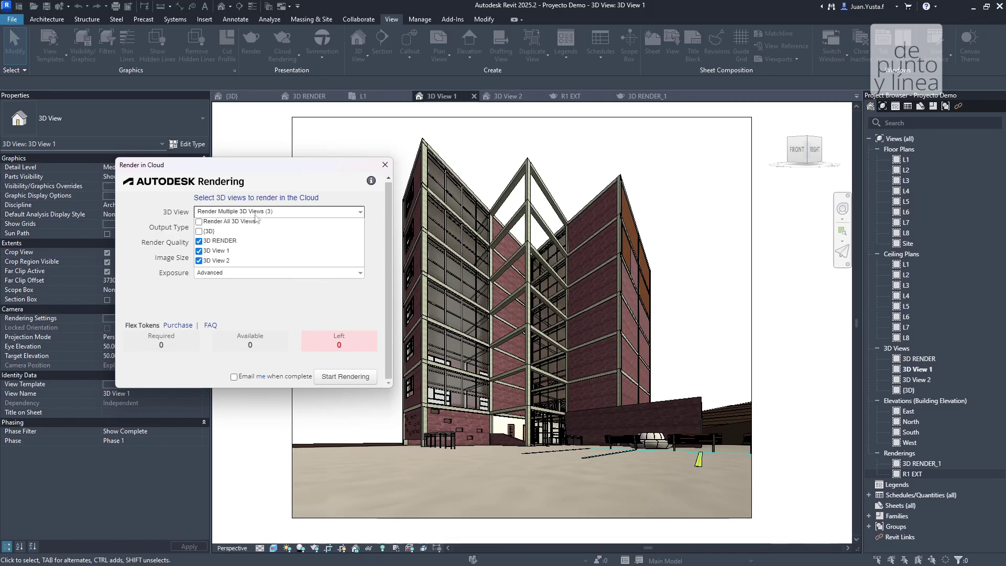
pyautogui.click(211, 231)
pyautogui.click(266, 212)
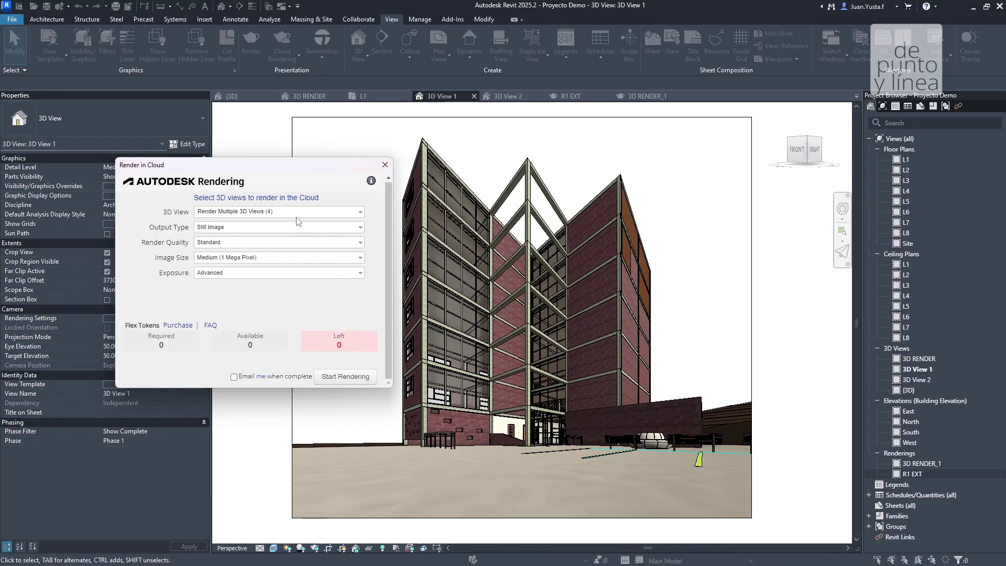
# - Reduce the cloud rendering selection to 3D View 1 only
pyautogui.click(264, 213)
pyautogui.click(199, 222)
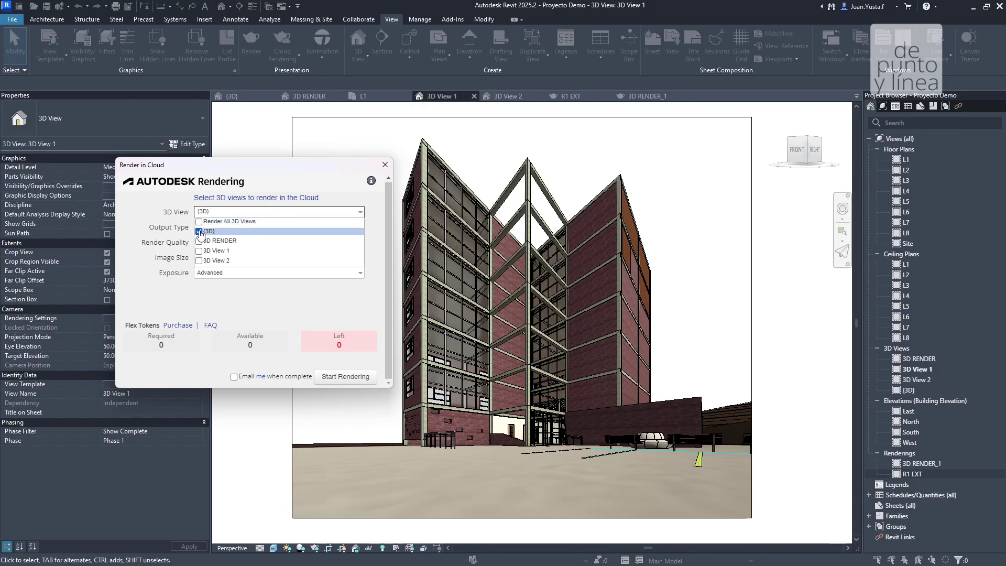
pyautogui.click(199, 251)
pyautogui.click(199, 231)
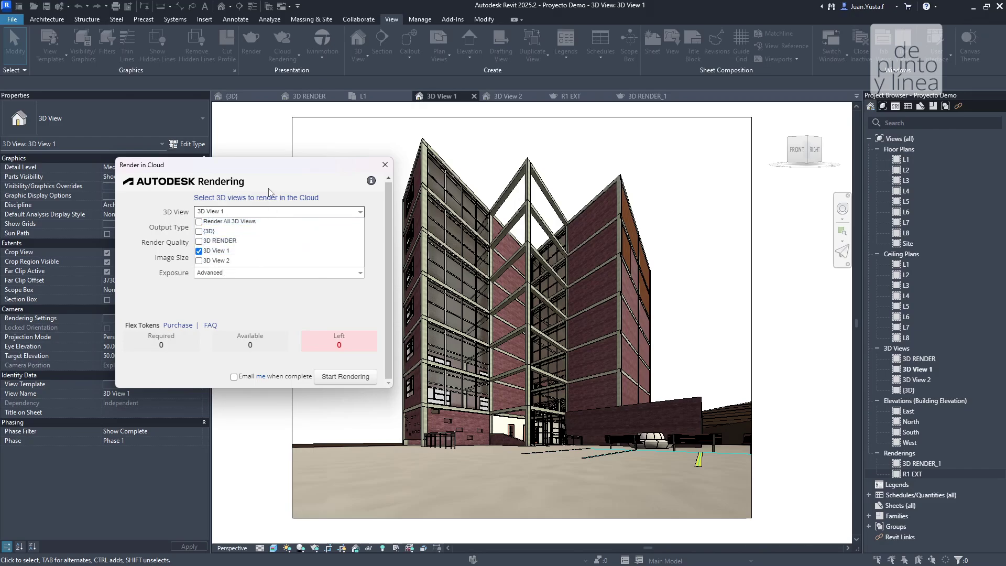
pyautogui.click(257, 209)
# - Try the Panorama output type for the cloud rendering and return it to Still Image
pyautogui.click(218, 228)
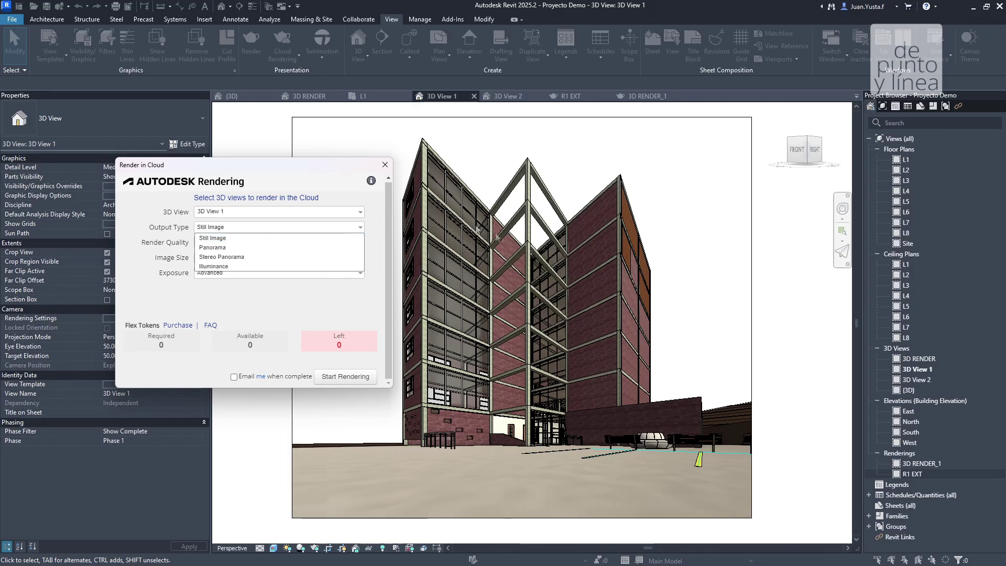
pyautogui.click(224, 249)
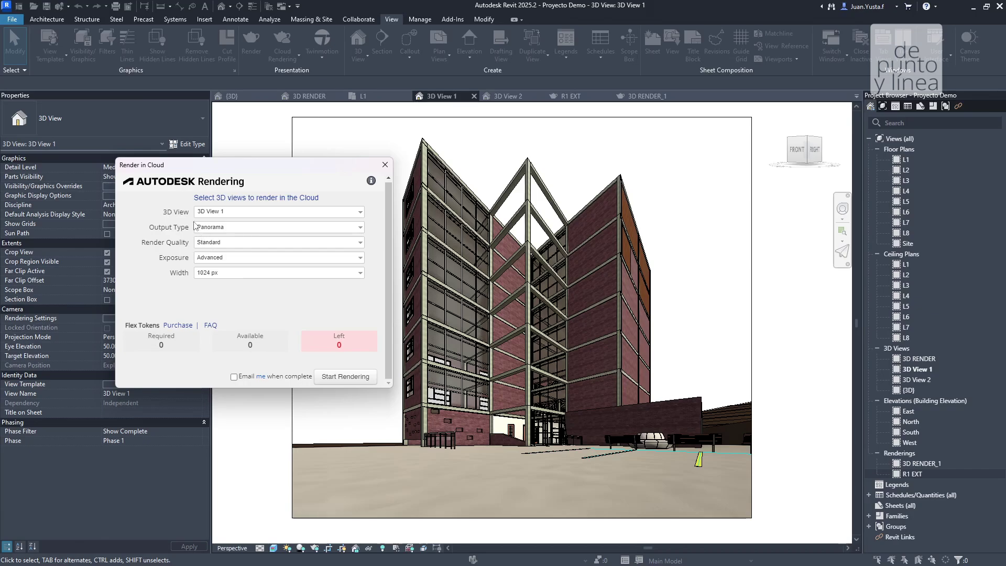
pyautogui.click(293, 227)
pyautogui.click(272, 237)
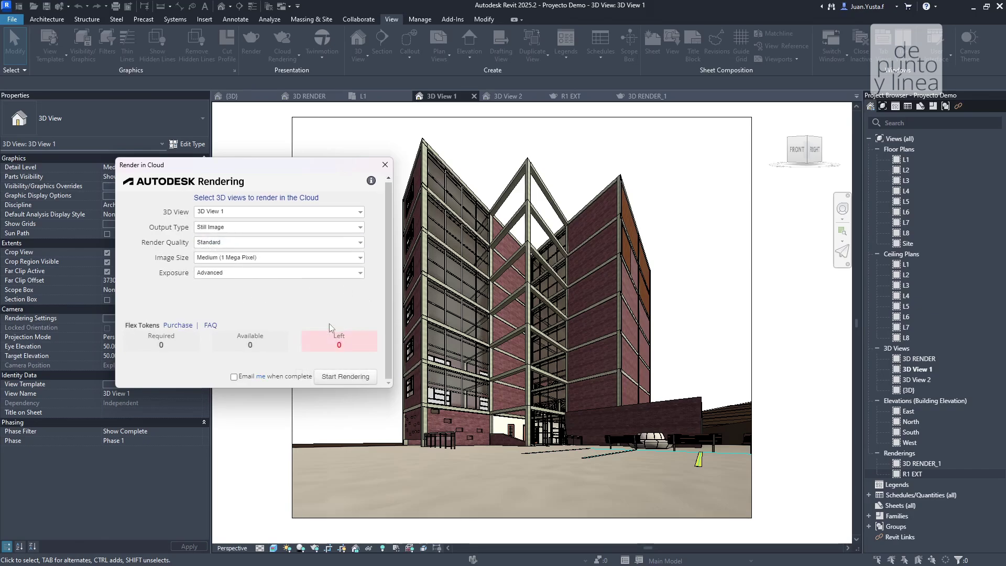
# - Set the cloud rendering's quality to Final and its image size to Maximum (16 Mega Pixel)
pyautogui.click(217, 244)
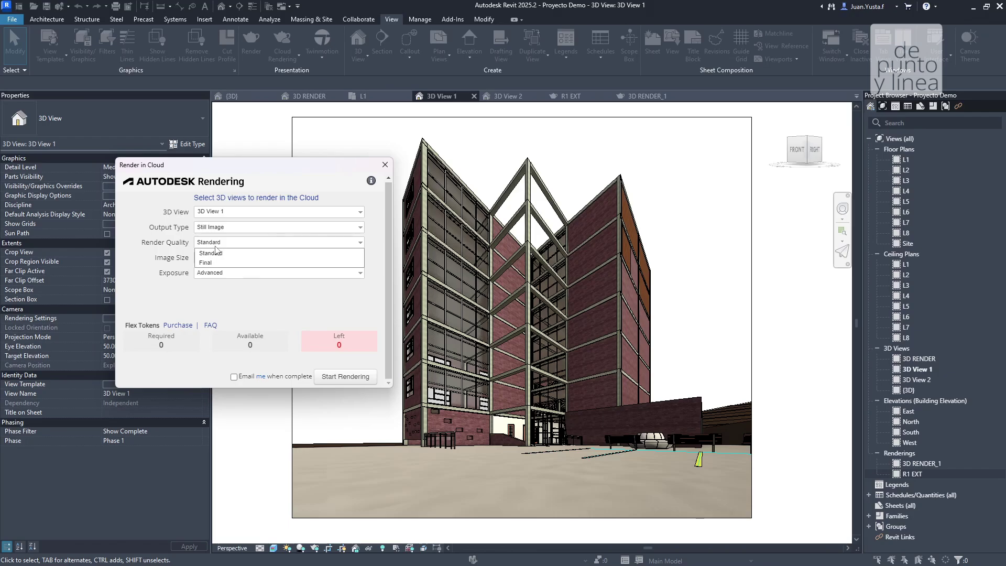
pyautogui.click(215, 262)
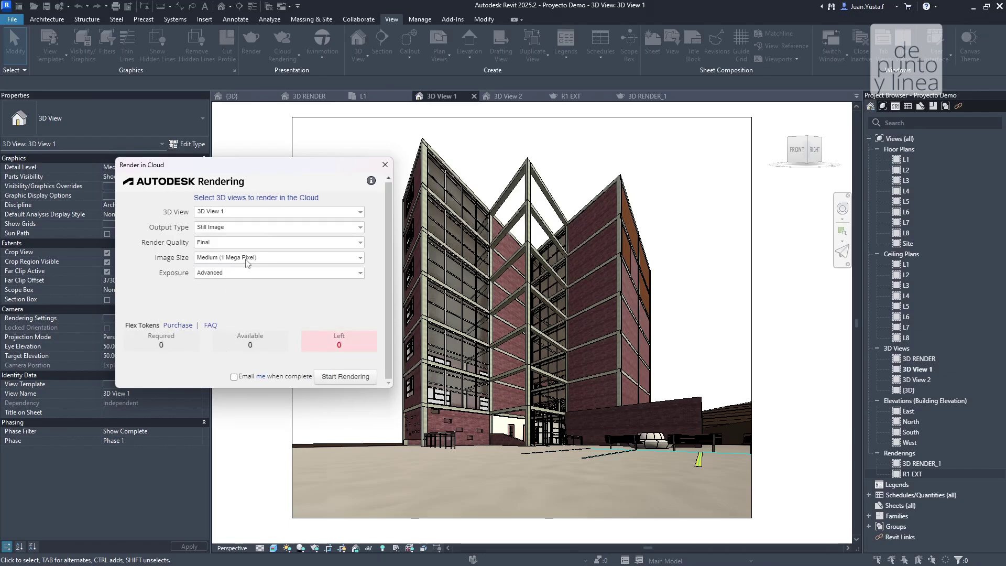
pyautogui.click(214, 259)
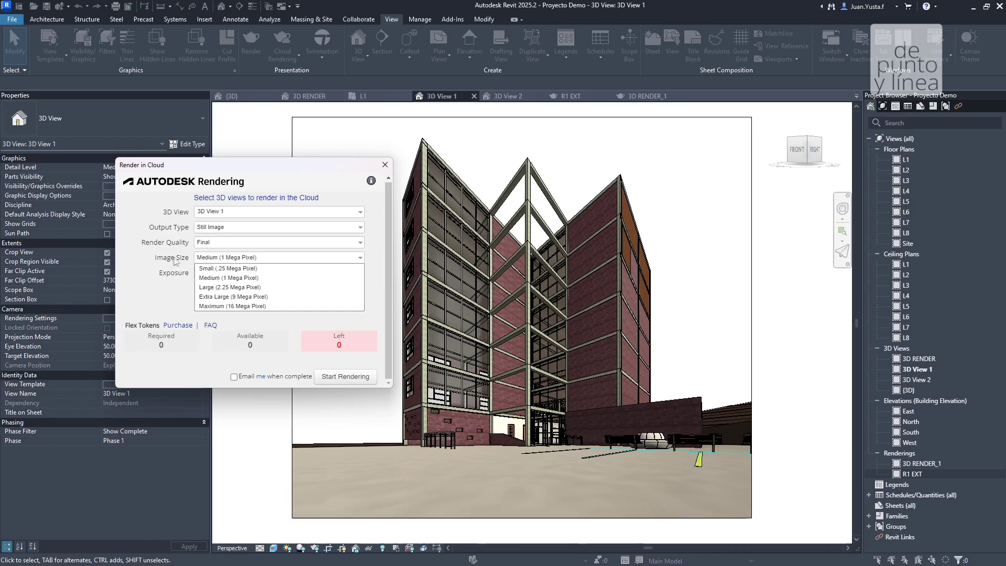
pyautogui.click(249, 306)
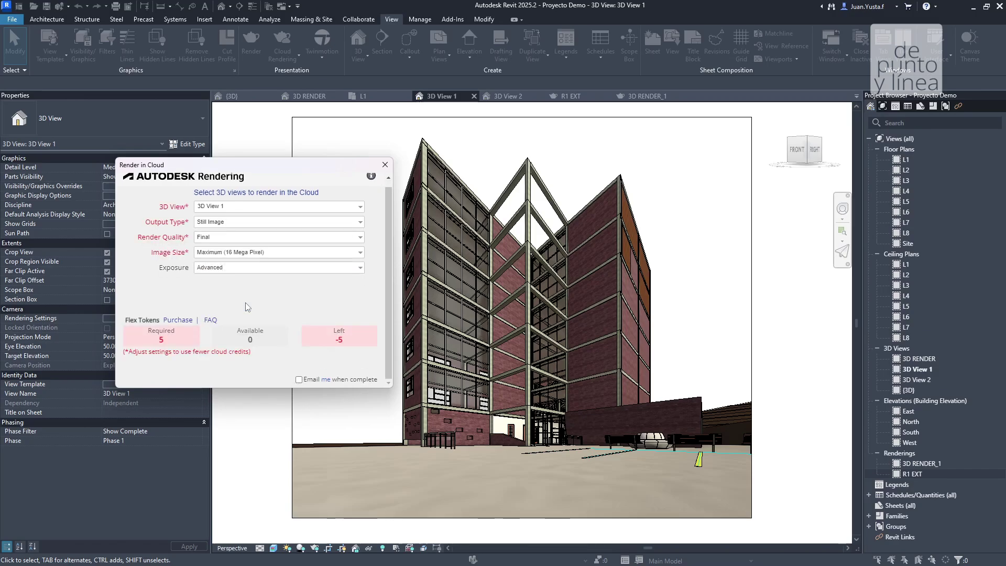
# - Check the tokens required for the cloud rendering and reduce its image size to Large (2.25 Mega Pixel)
pyautogui.doubleClick(161, 339)
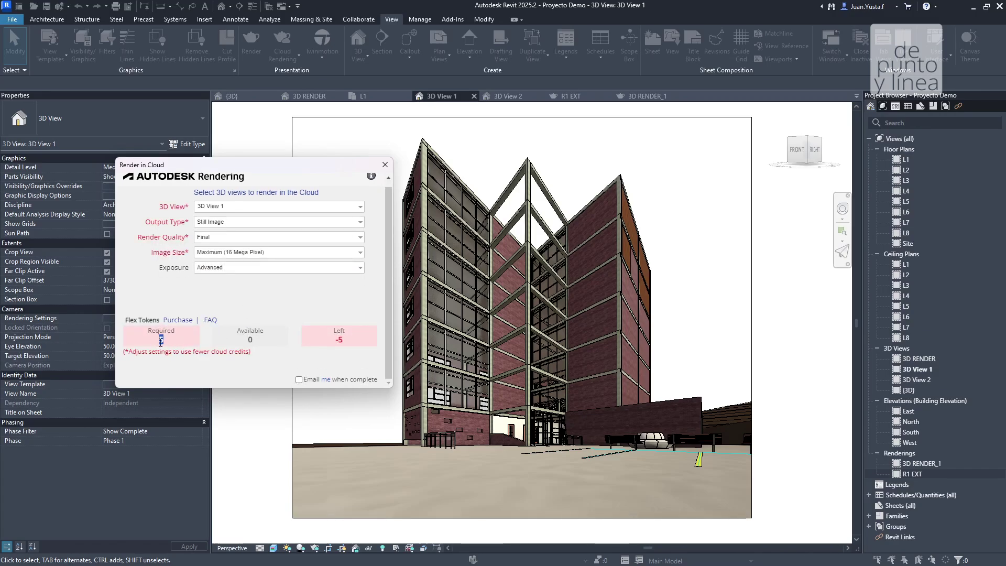
pyautogui.click(227, 253)
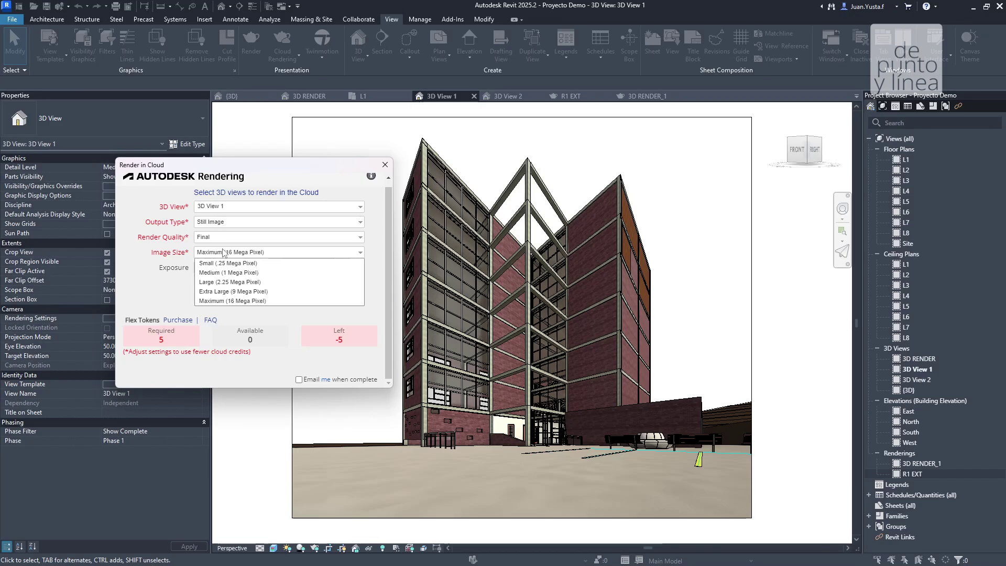
pyautogui.click(229, 281)
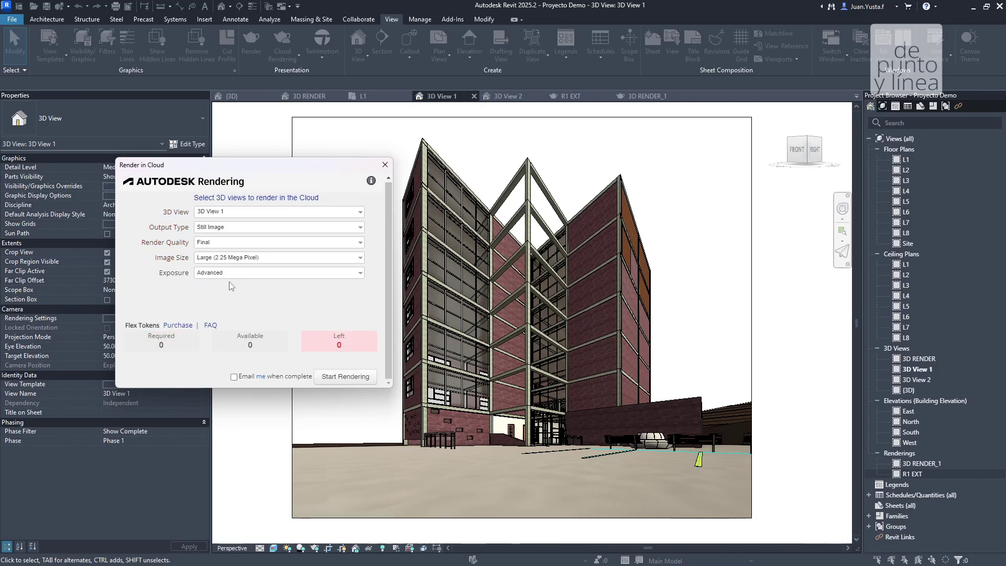
pyautogui.click(244, 258)
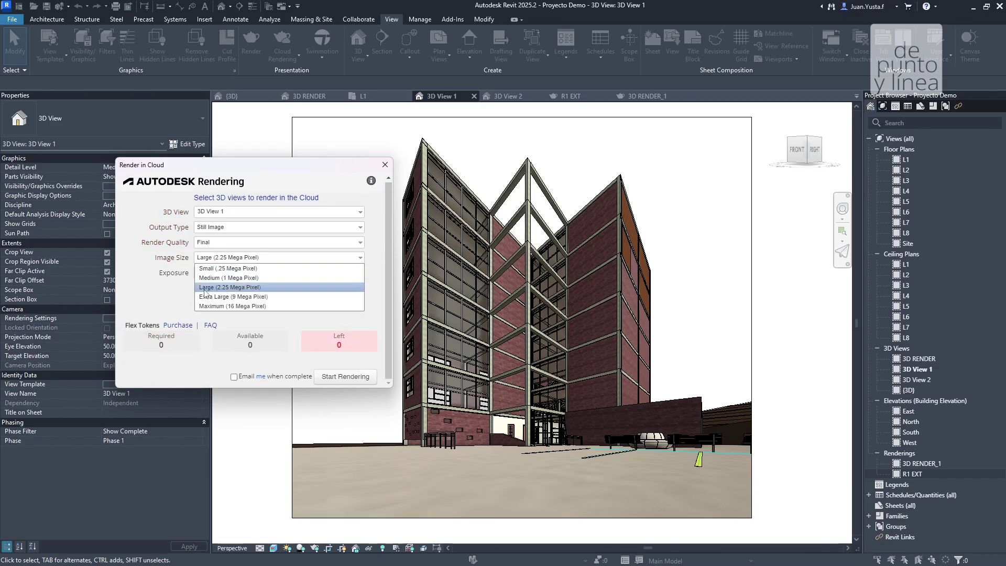
pyautogui.click(250, 287)
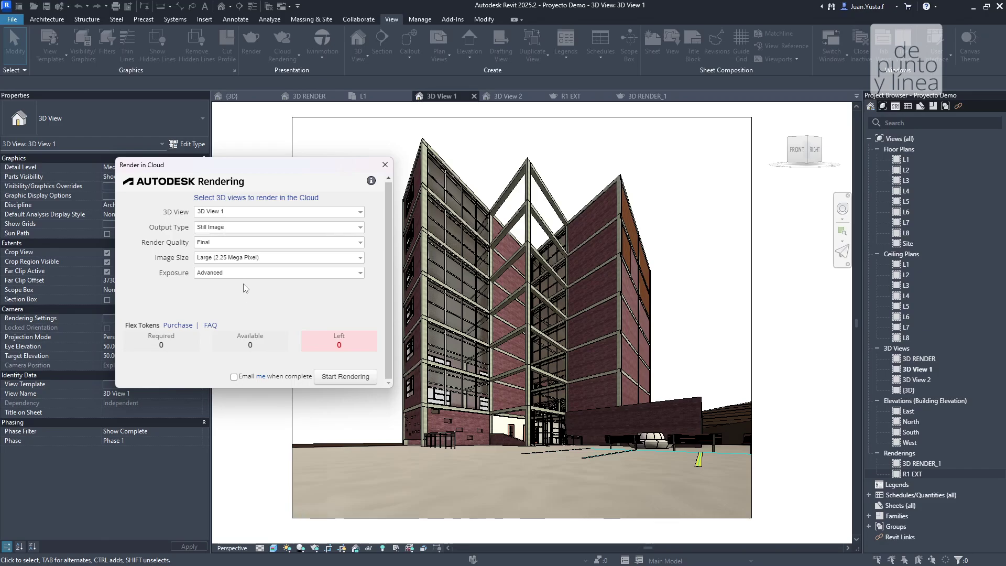
# - Start the cloud rendering of 3D View 1, accepting to continue without the missing render appearance image
pyautogui.click(344, 377)
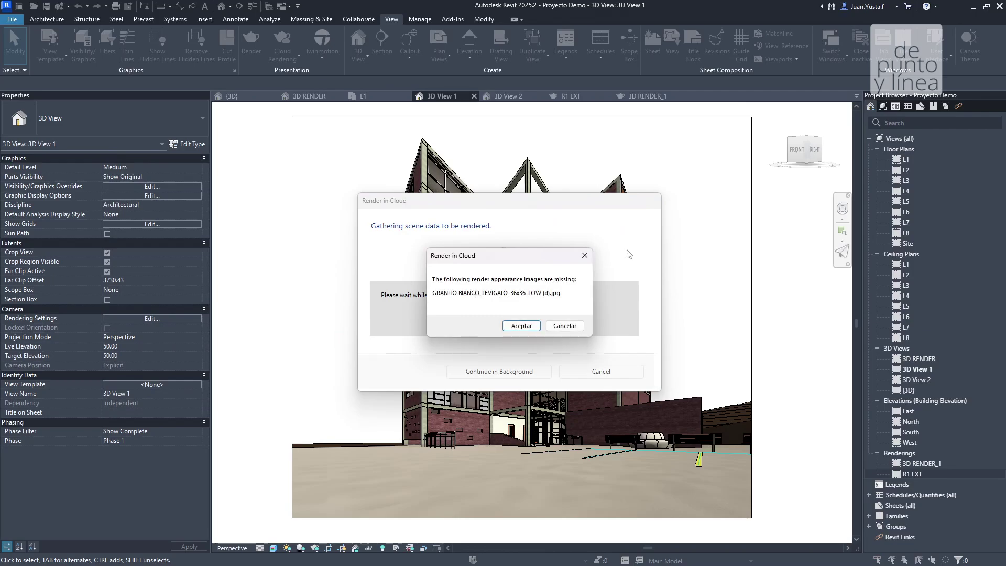
pyautogui.click(540, 324)
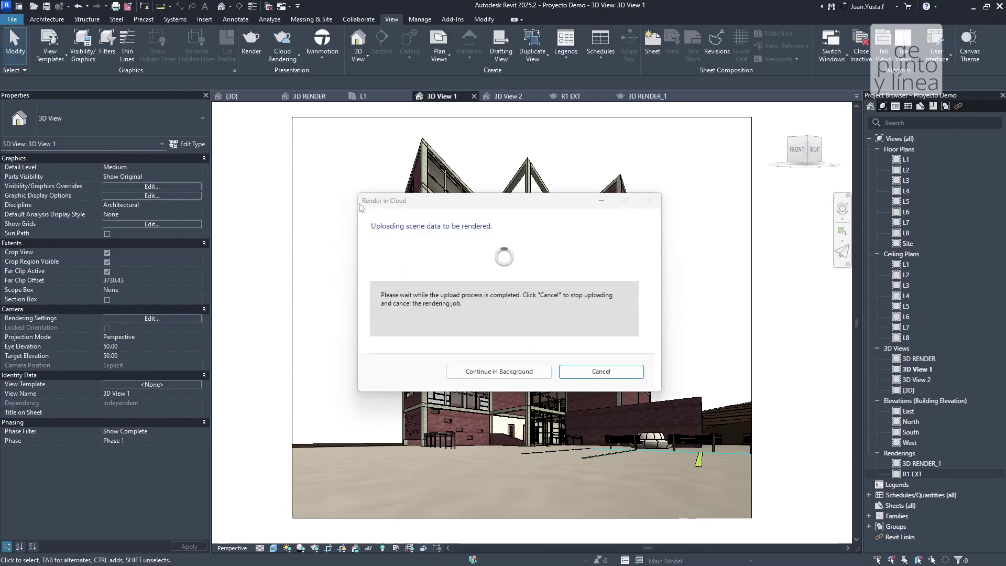
pyautogui.moveTo(445, 208)
pyautogui.mouseDown()
pyautogui.moveTo(330, 228)
pyautogui.moveTo(525, 225)
pyautogui.moveTo(447, 173)
pyautogui.moveTo(433, 205)
pyautogui.mouseUp()
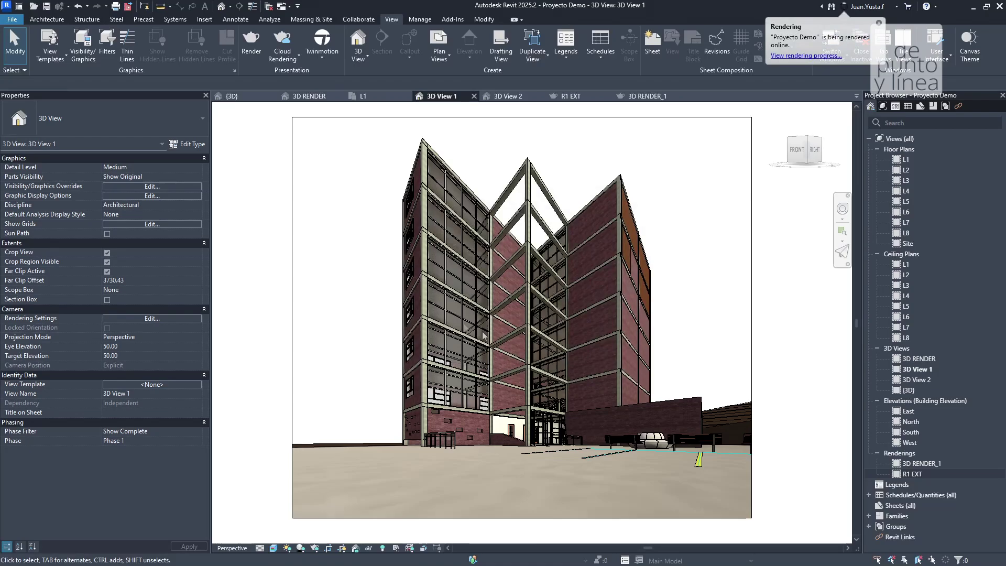
# - Switch from 3D View 1 to the {3D} view of the building
pyautogui.hotkey('ctrl', 'Tab')
pyautogui.hotkey('ctrl', 'Tab')
pyautogui.hotkey('ctrl', 'Tab')
pyautogui.hotkey('ctrl', 'Tab')
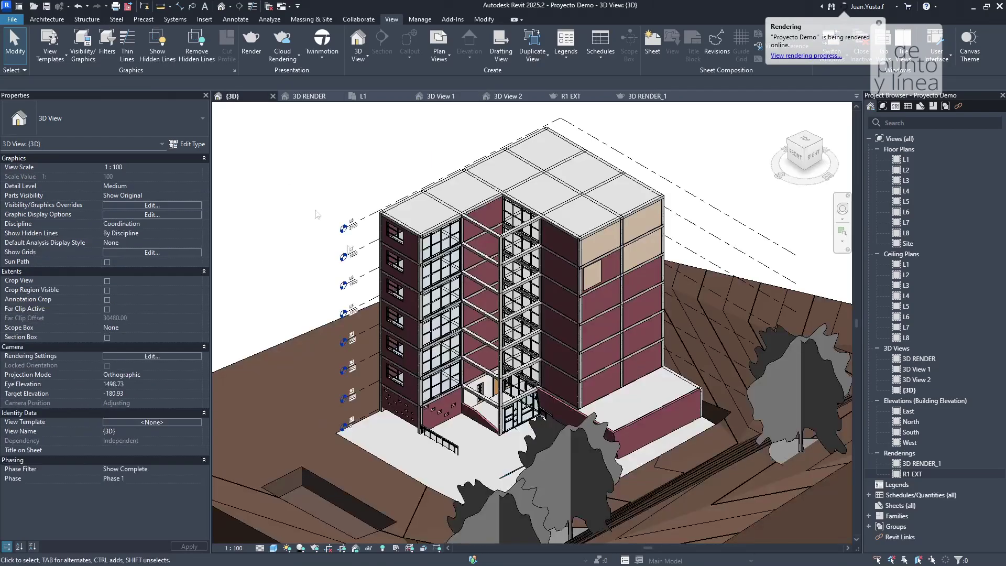
pyautogui.scroll(5, 507, 314)
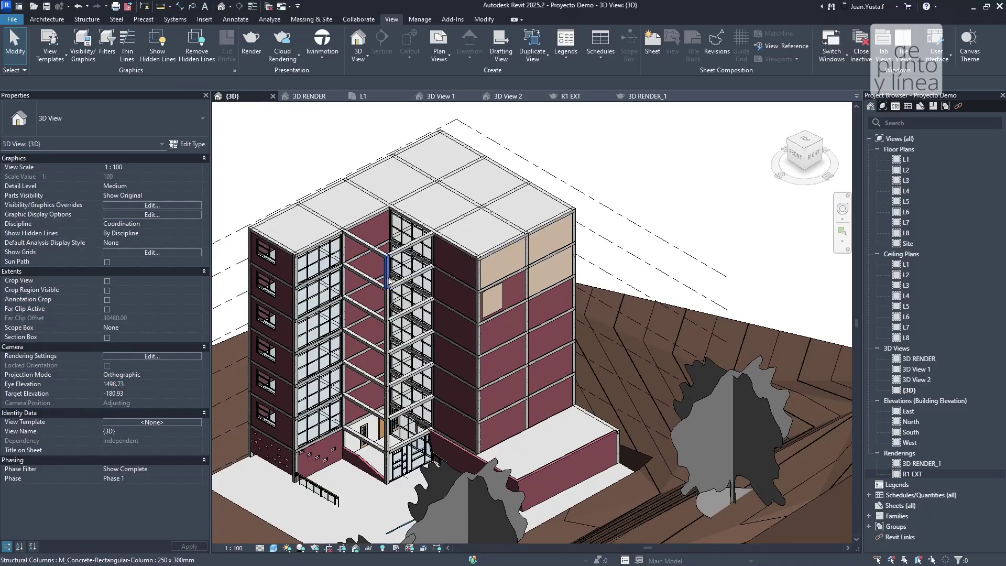
# - Open the Autodesk Rendering website in the browser from the account's render progress option and maximize its window
pyautogui.click(851, 8)
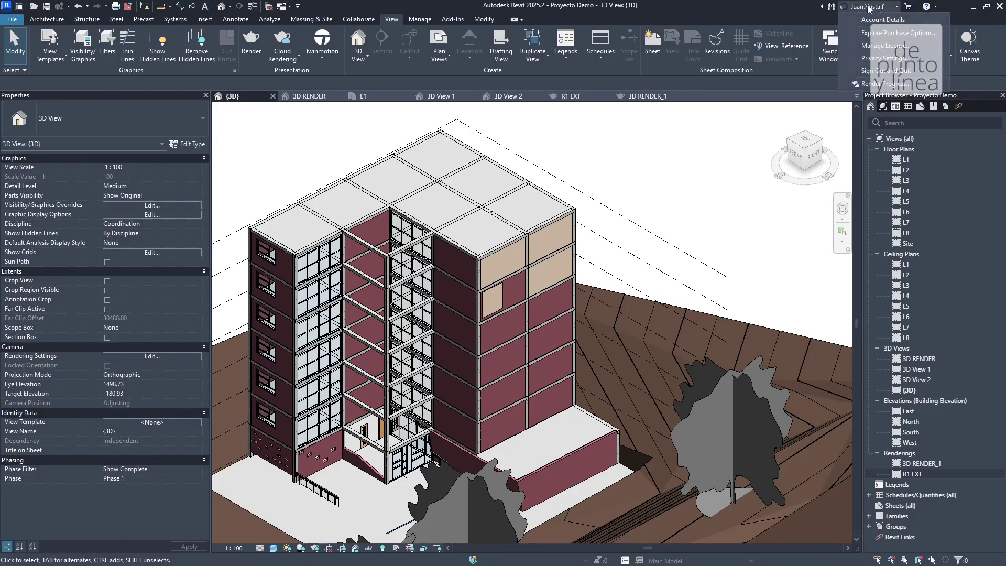
pyautogui.click(868, 87)
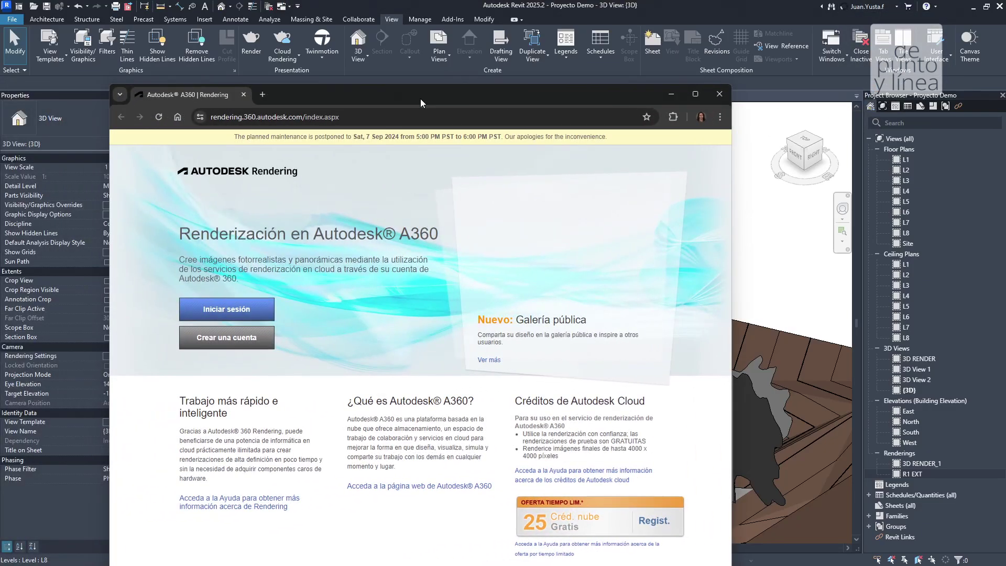
pyautogui.doubleClick(420, 99)
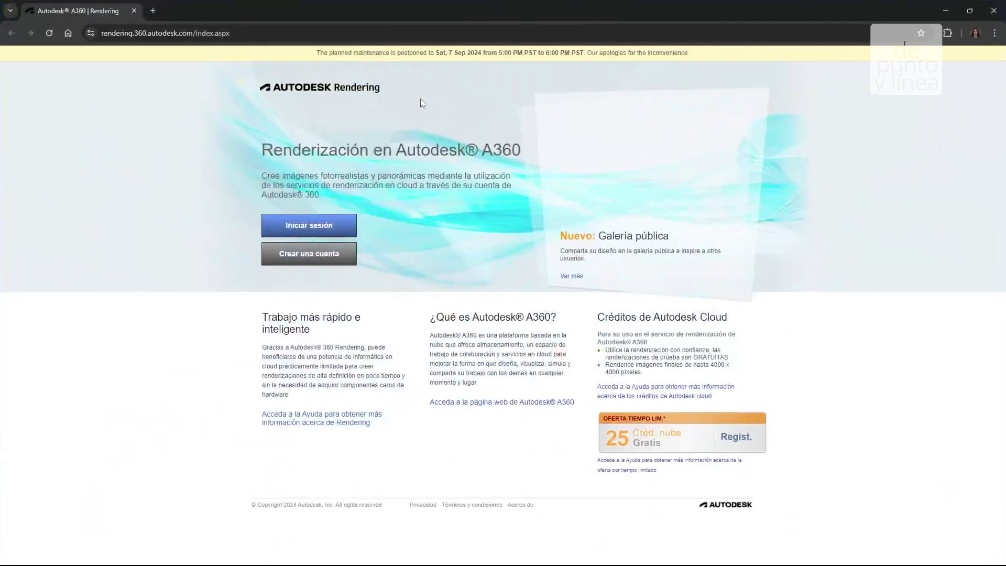
# - Sign in to Autodesk Rendering with the account e-mail and the account password
pyautogui.click(309, 224)
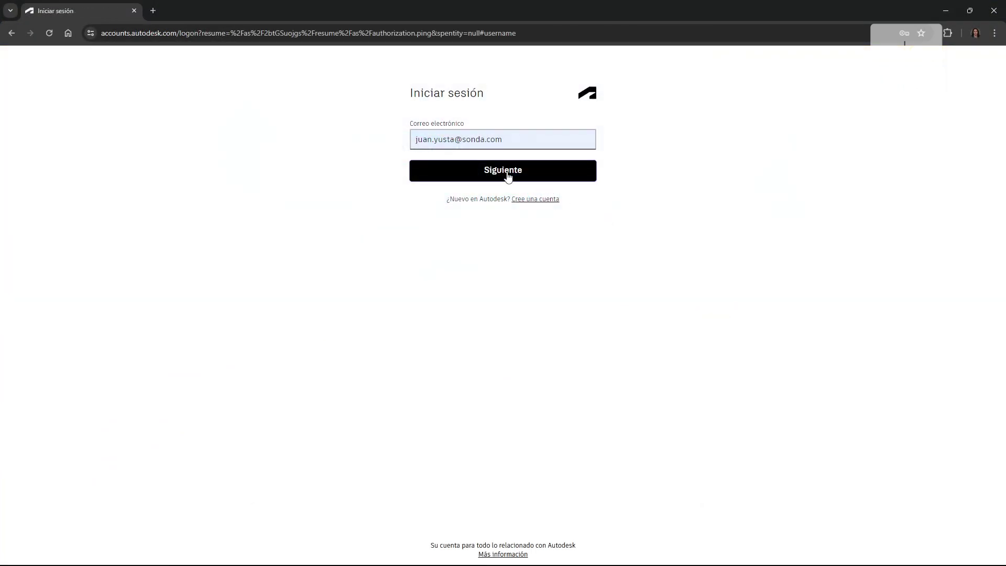
pyautogui.click(508, 176)
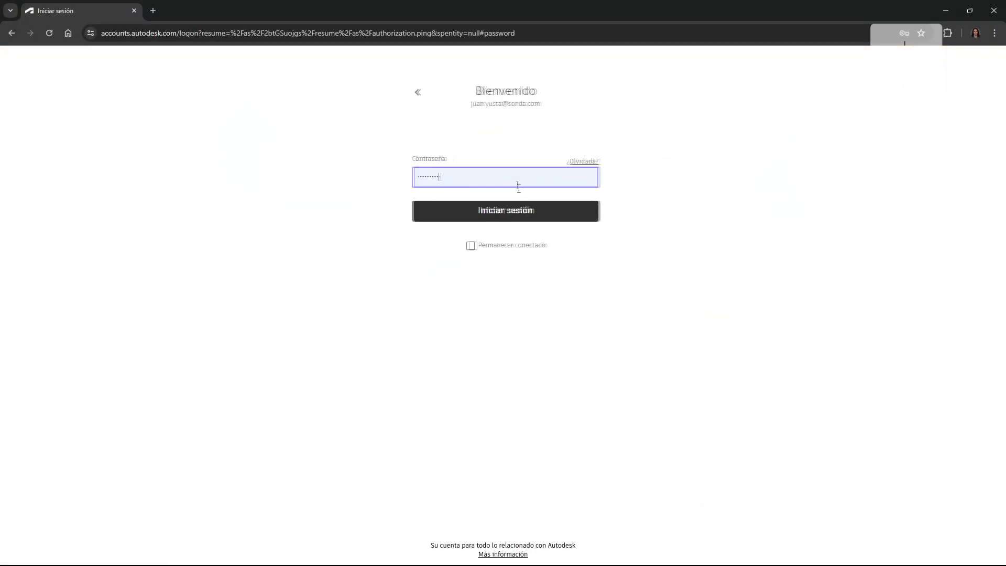
pyautogui.click(527, 209)
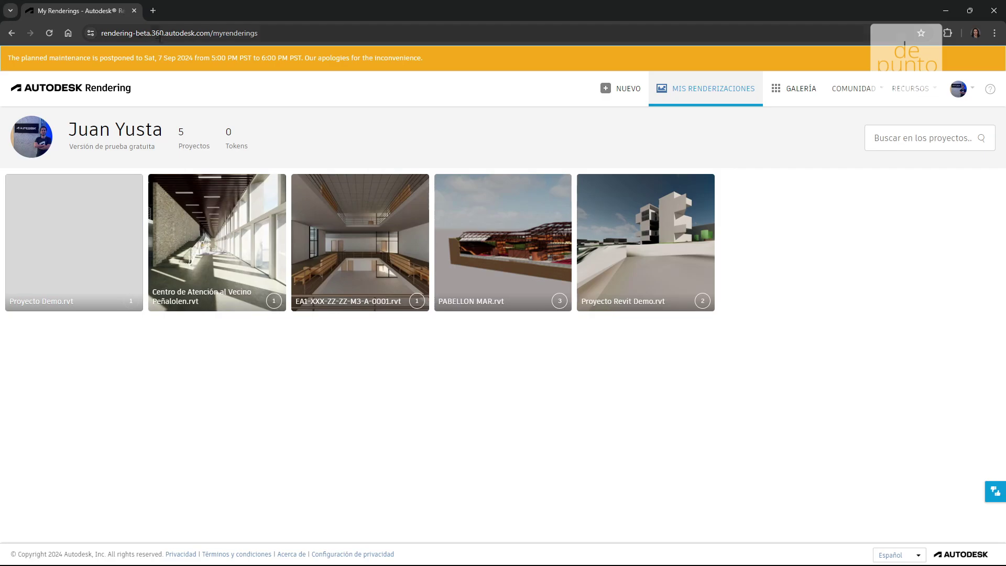
# - Open the Proyecto Demo.rvt project among the account's renderings and wait for its rendering to finish processing
pyautogui.moveTo(606, 226)
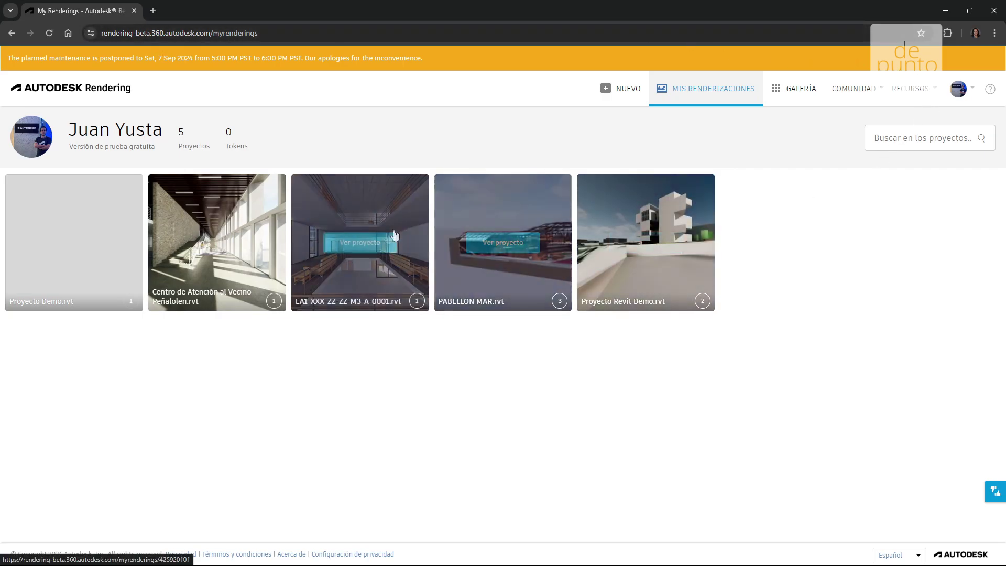
pyautogui.moveTo(28, 251)
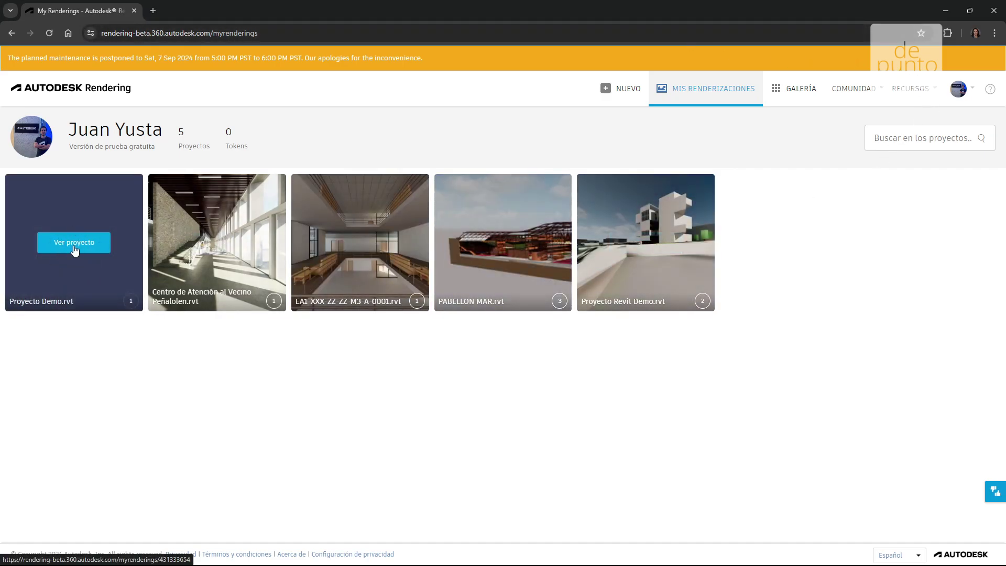
pyautogui.click(57, 242)
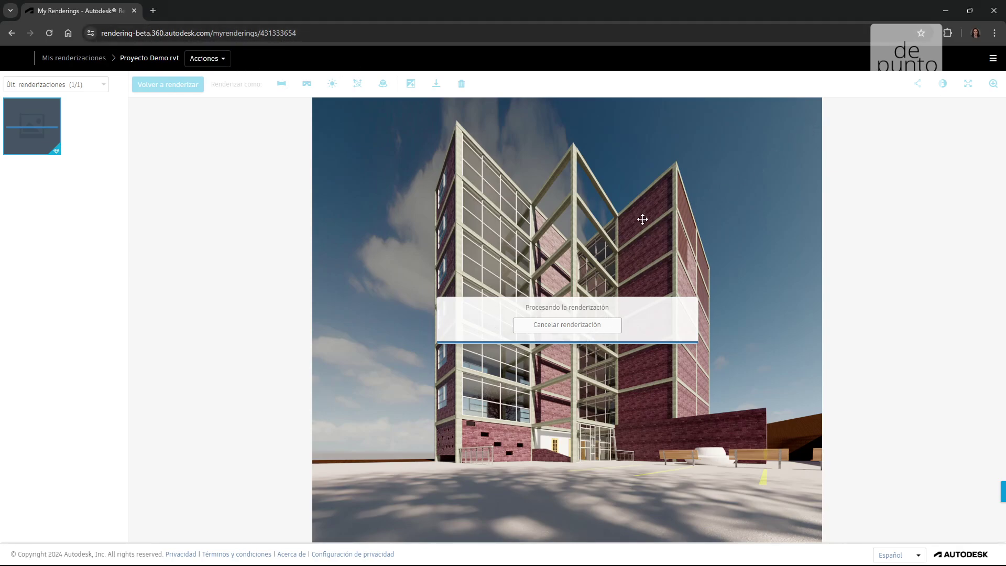
pyautogui.moveTo(30, 112)
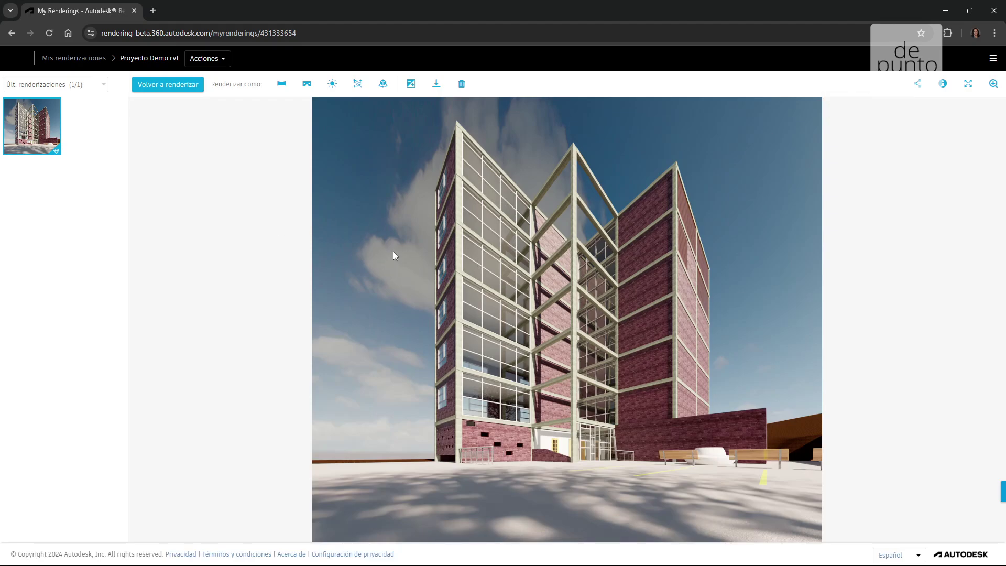
# - Download the finished cloud rendering as a JPEG image, view the downloaded file and close the viewer
pyautogui.click(437, 86)
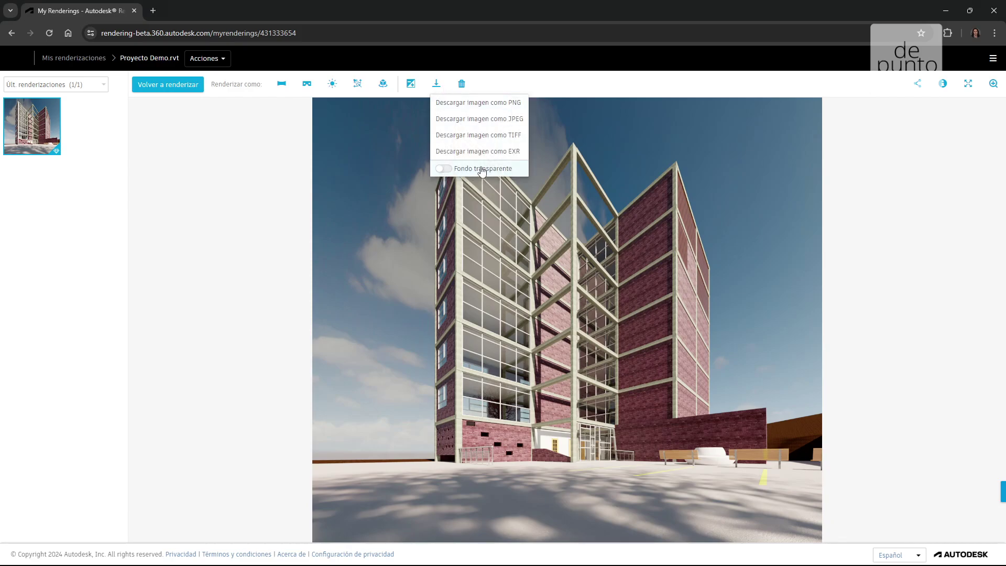
pyautogui.click(512, 120)
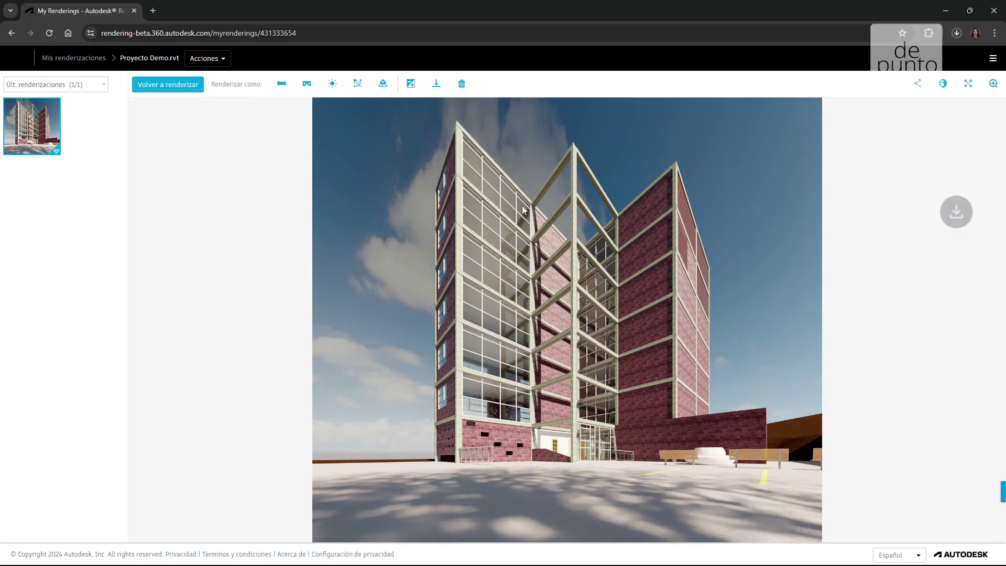
pyautogui.click(882, 69)
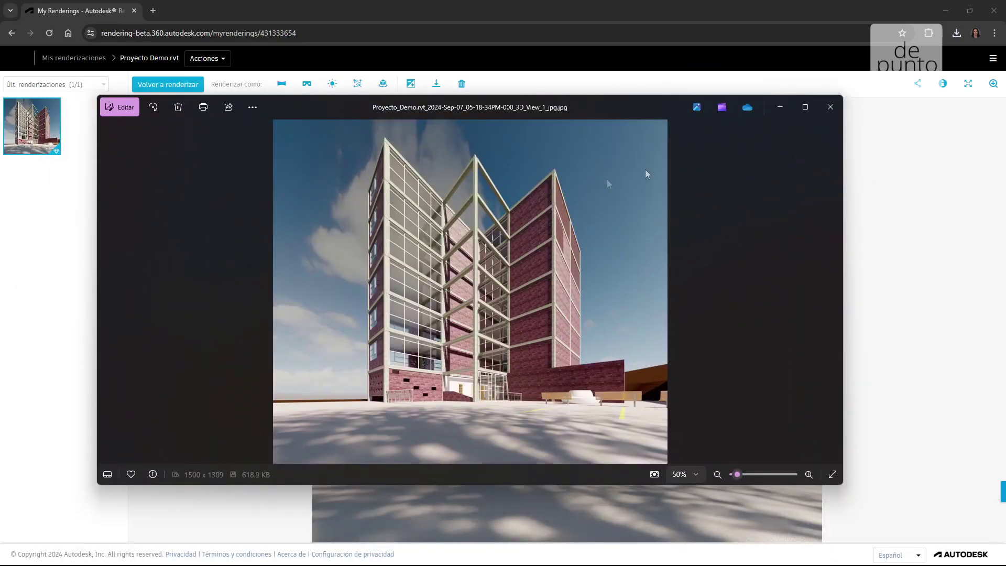
pyautogui.click(829, 115)
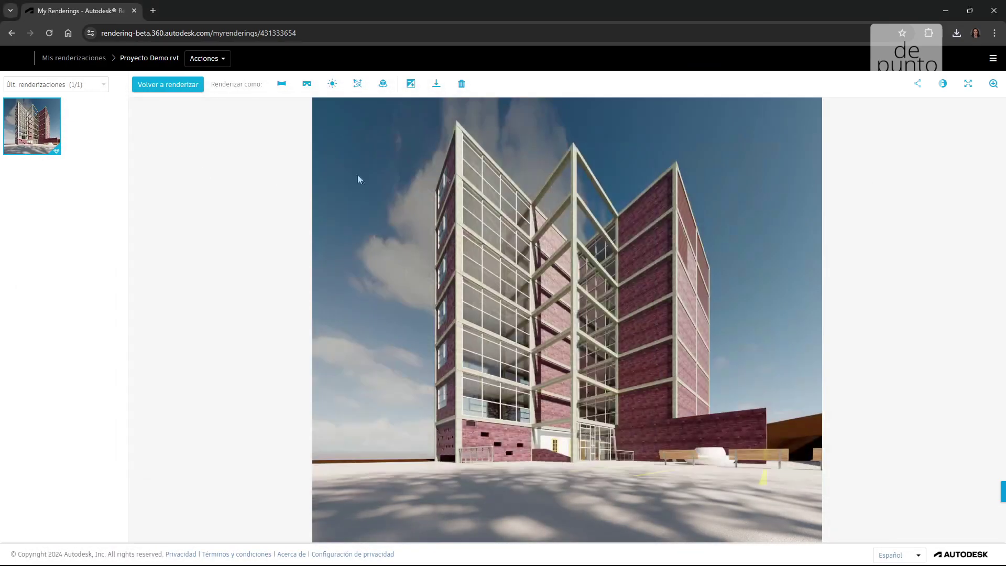
# - Open the panorama of Centro de Atención al Vecino Peñalolen.rvt from the renderings list and show its QR code sharing options
pyautogui.click(97, 58)
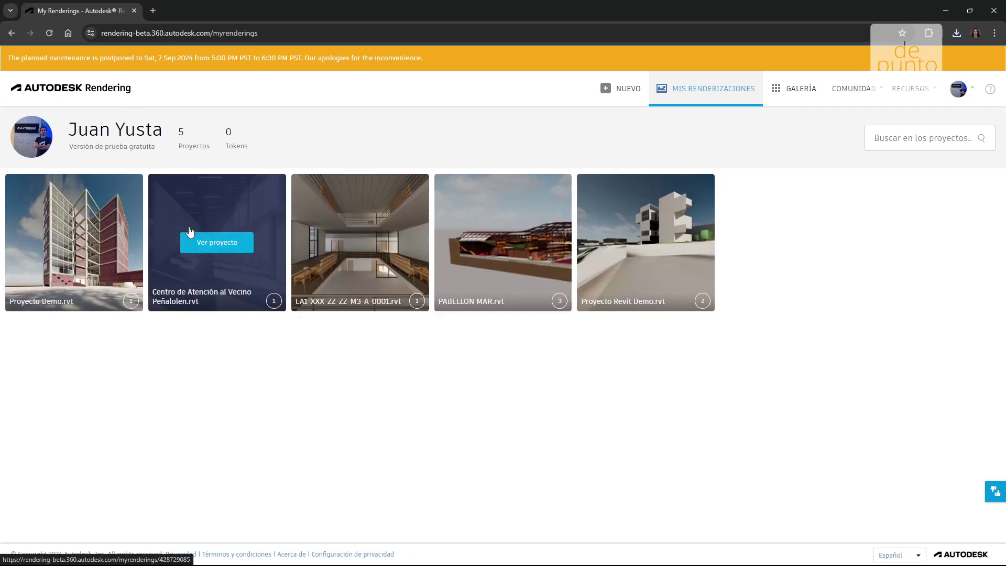
pyautogui.click(199, 241)
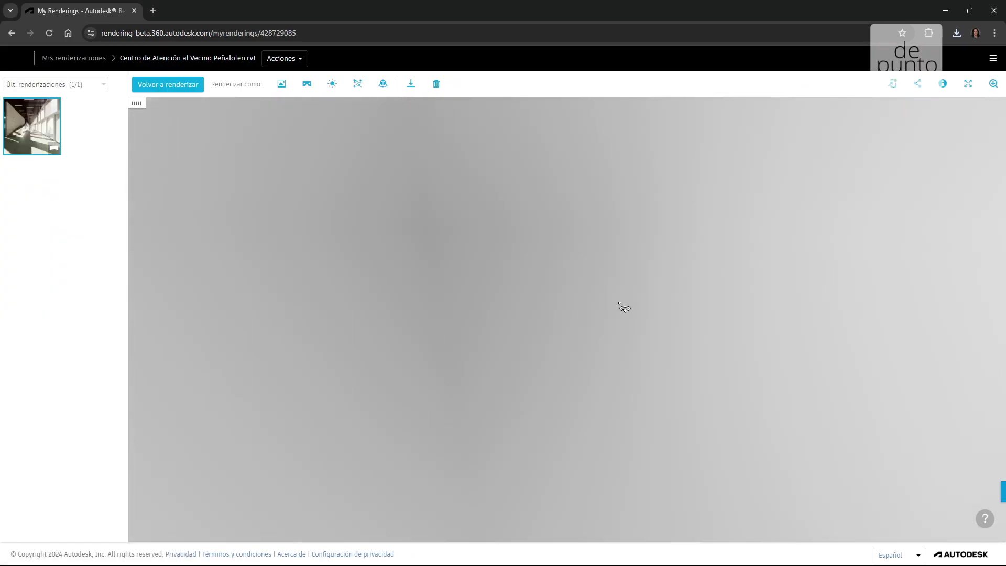
pyautogui.moveTo(623, 308); pyautogui.dragTo(818, 220)
pyautogui.click(893, 84)
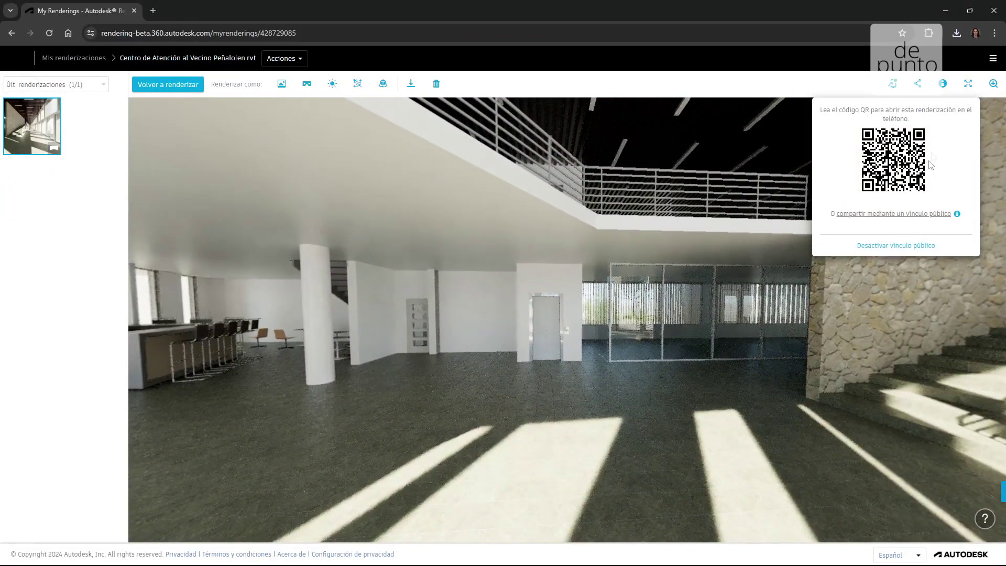
# - Look around the interior panorama toward the windows and stone-walled staircase, then close the browser to return to Revit
pyautogui.moveTo(516, 268); pyautogui.dragTo(454, 226)
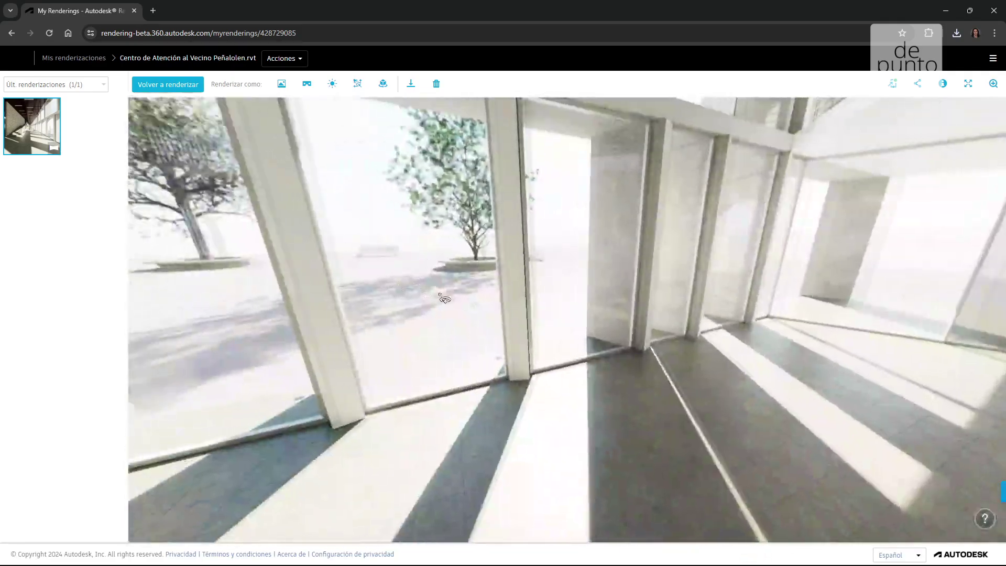
pyautogui.moveTo(418, 292); pyautogui.dragTo(421, 341)
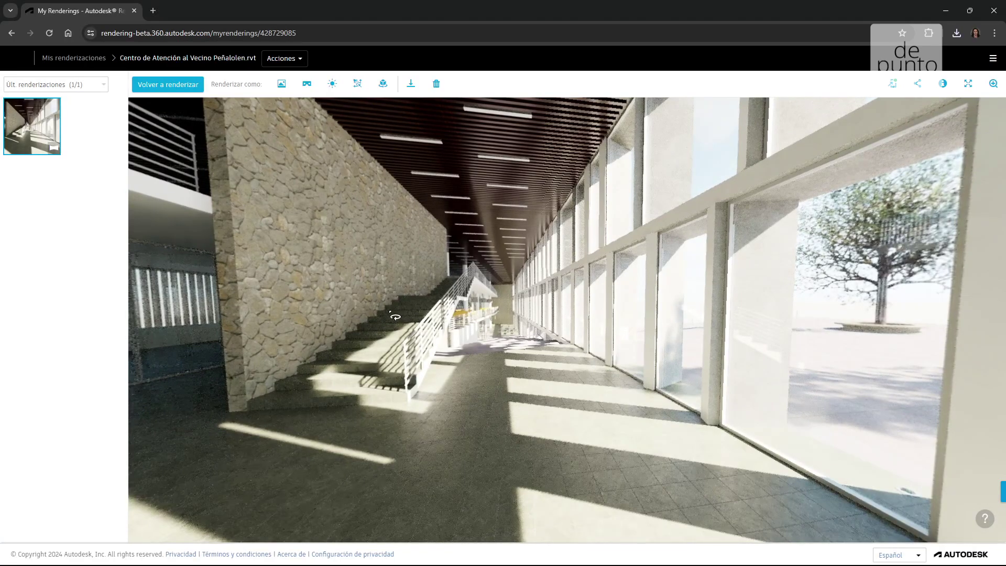
pyautogui.moveTo(395, 316); pyautogui.dragTo(580, 310)
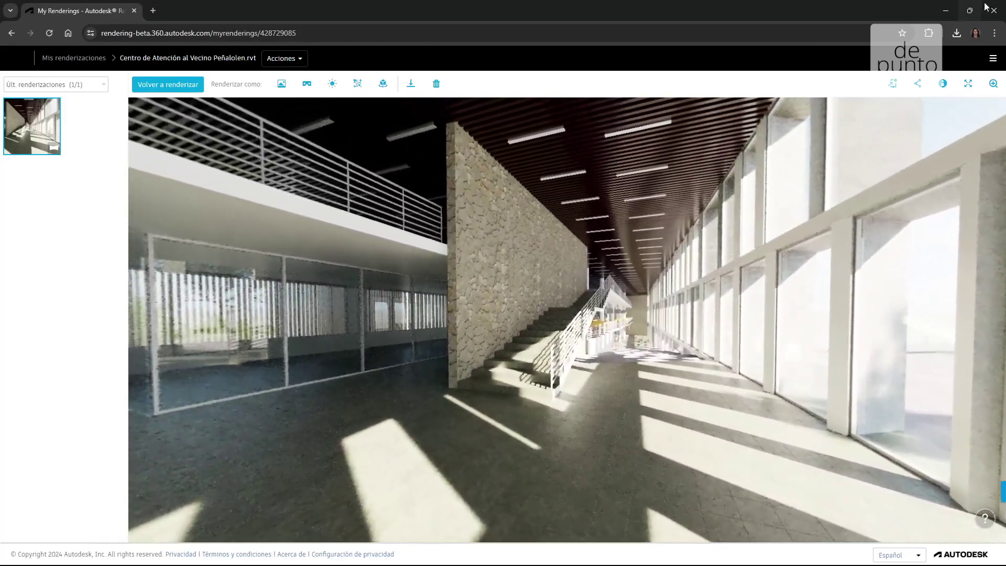
pyautogui.click(996, 15)
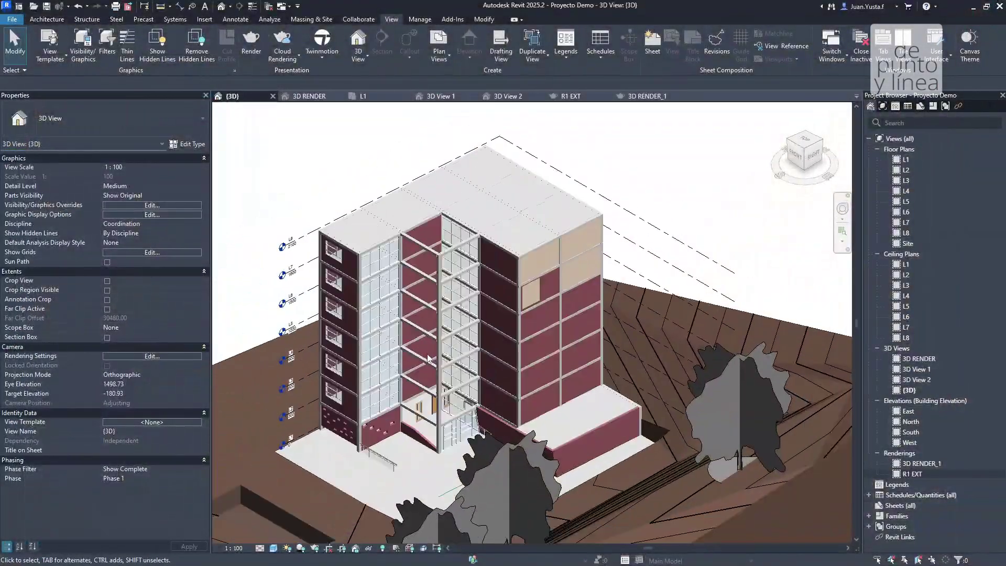